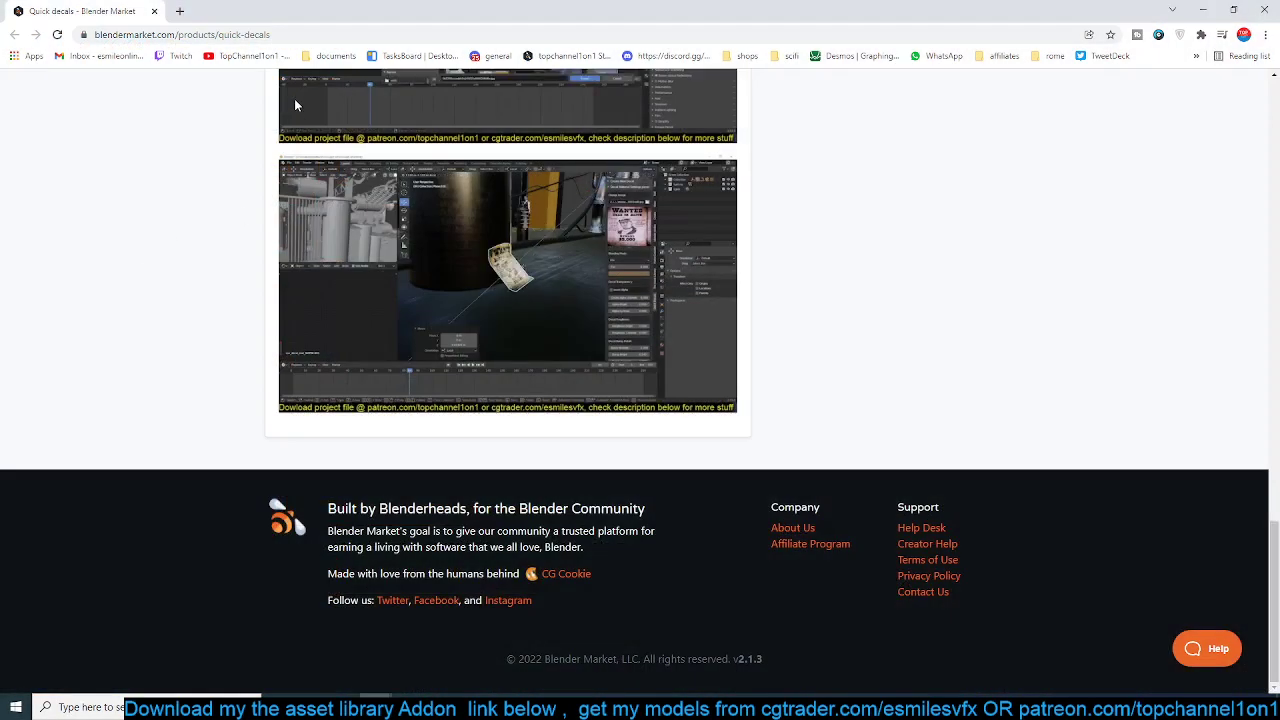
- Examine the Quick Decals product page, including its feature descriptions and example images
scroll(300, 120, "up", 5)
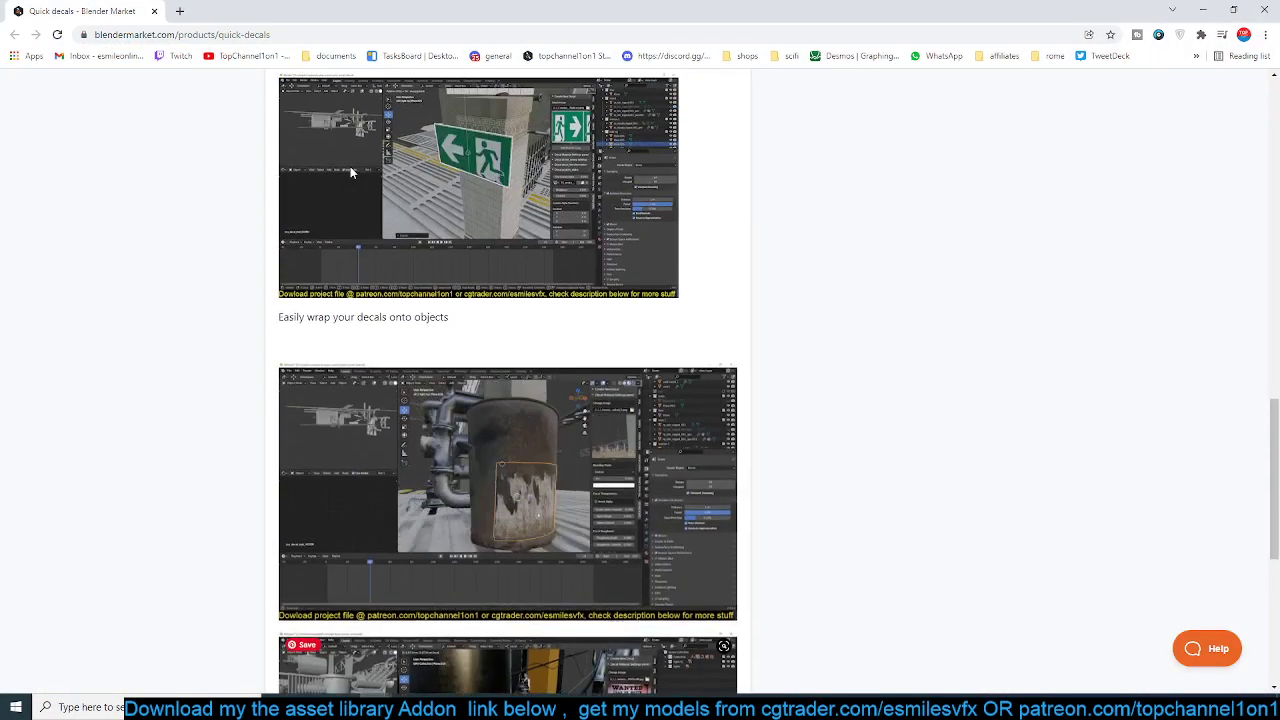
scroll(350, 166, "up", 10)
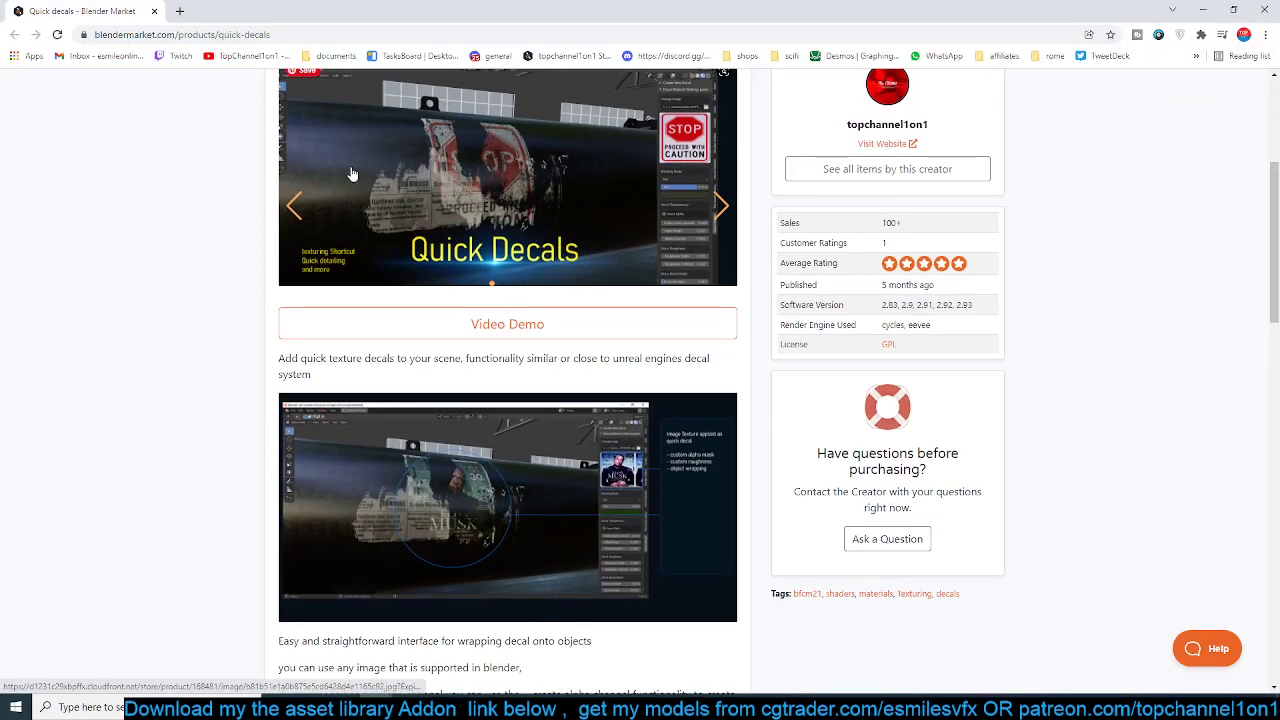
scroll(352, 175, "up", 3)
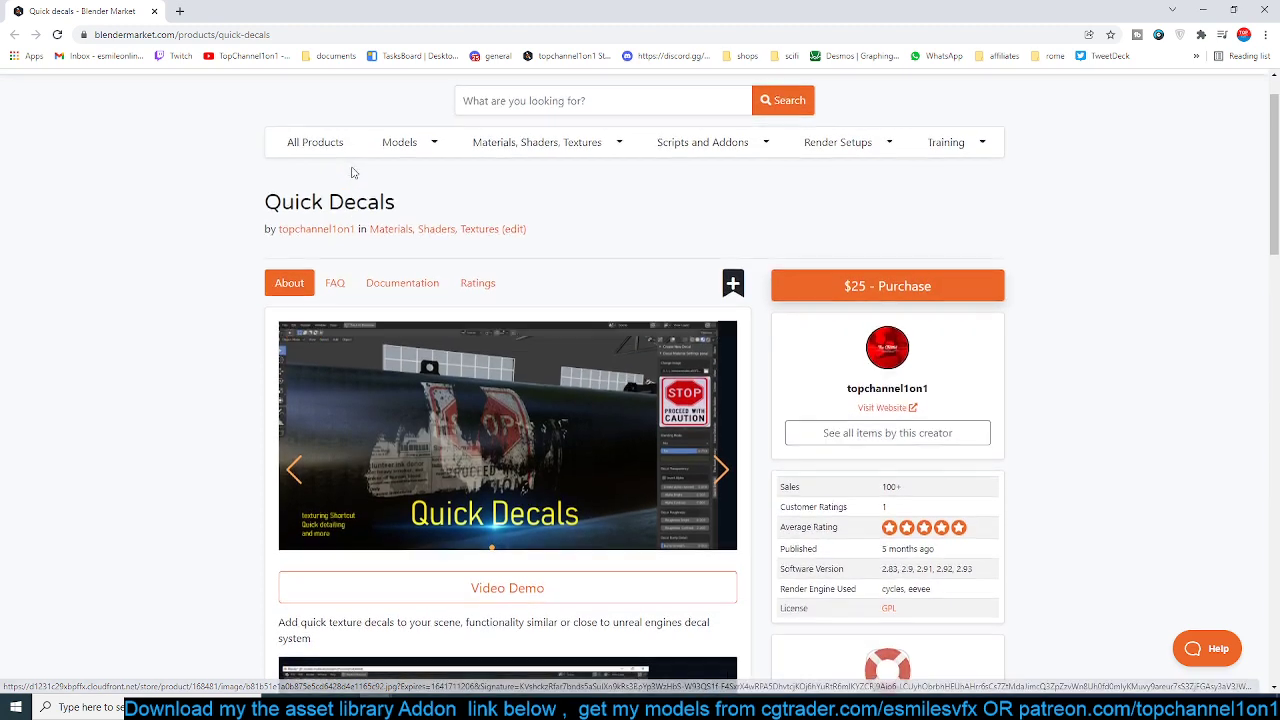
scroll(352, 175, "down", 3)
scroll(492, 233, "down", 3)
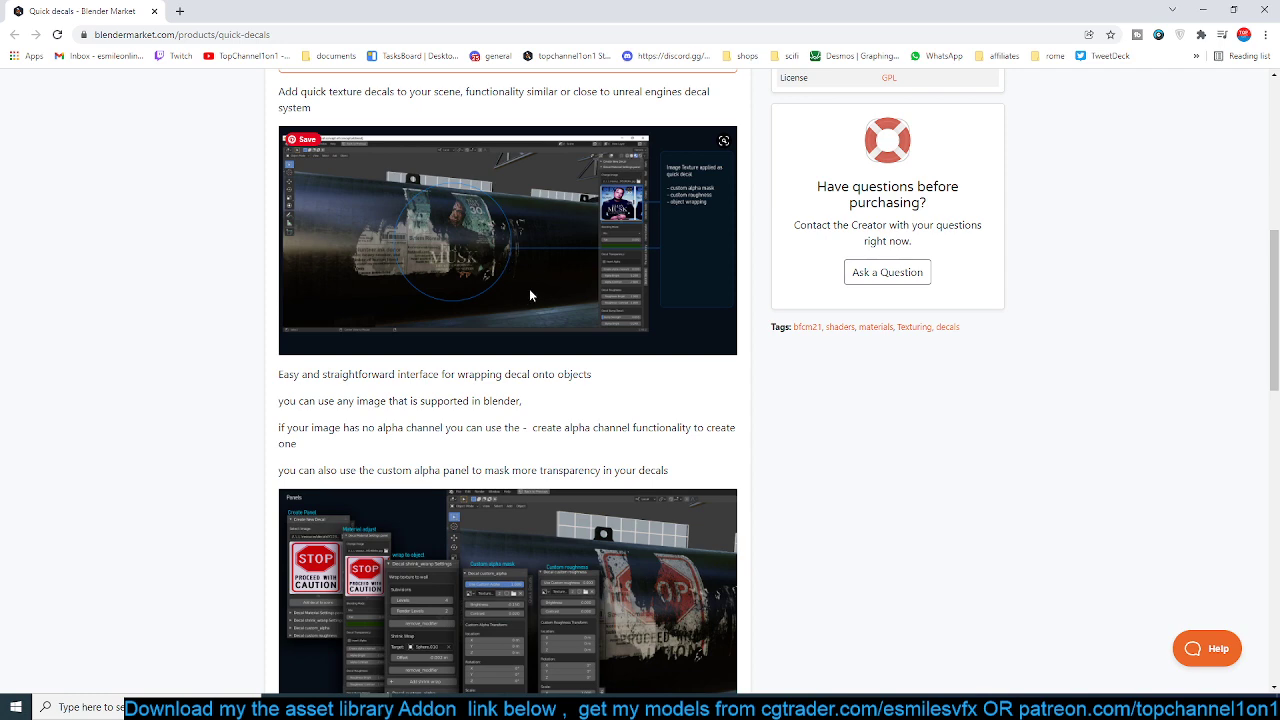
scroll(532, 292, "down", 7)
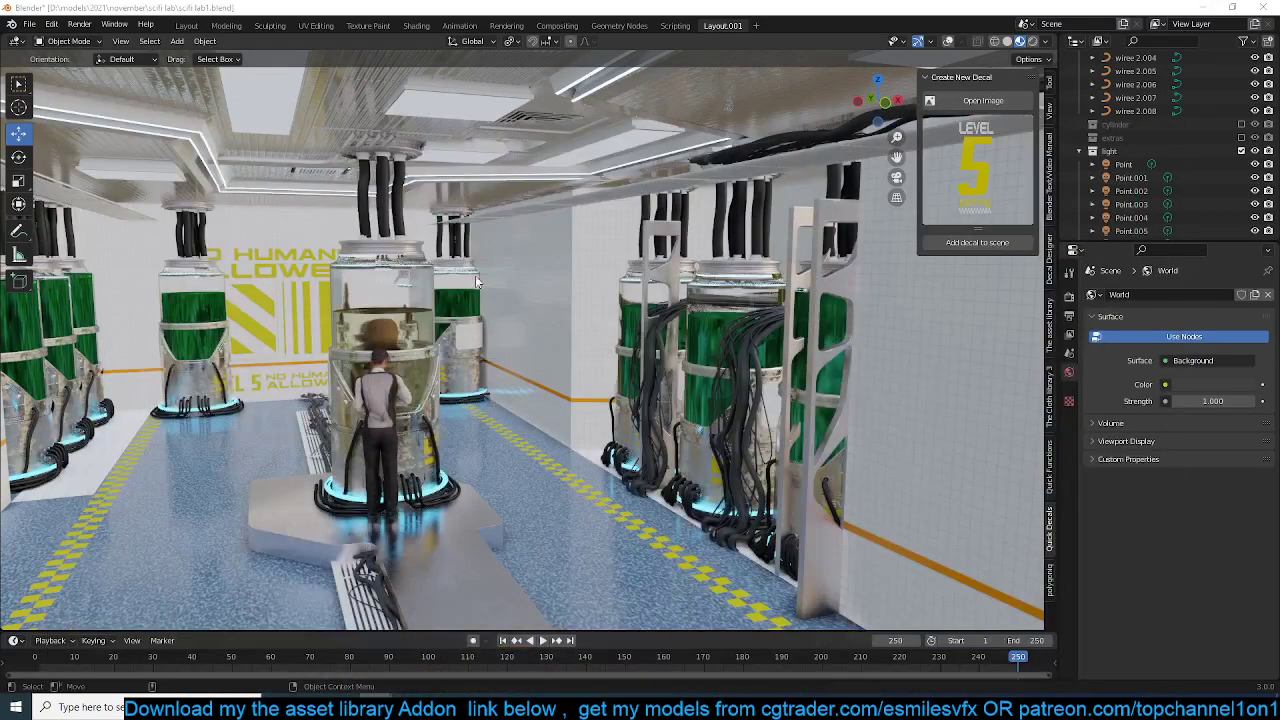
- Switch to Blender and load Plane.011_SHAPE_AAUVF.png from the scifi lab folder as the new decal's image
middle_click_drag(447, 269, 491, 233, "shift")
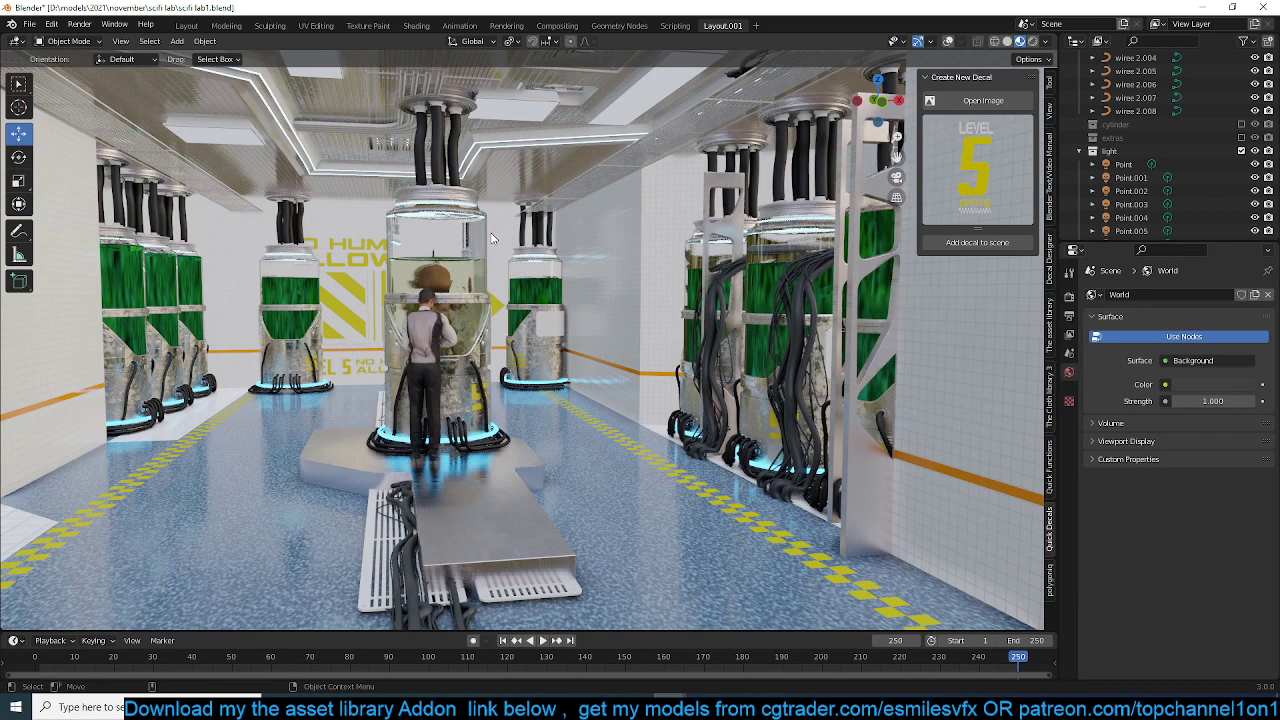
middle_click_drag(577, 246, 560, 237, "shift")
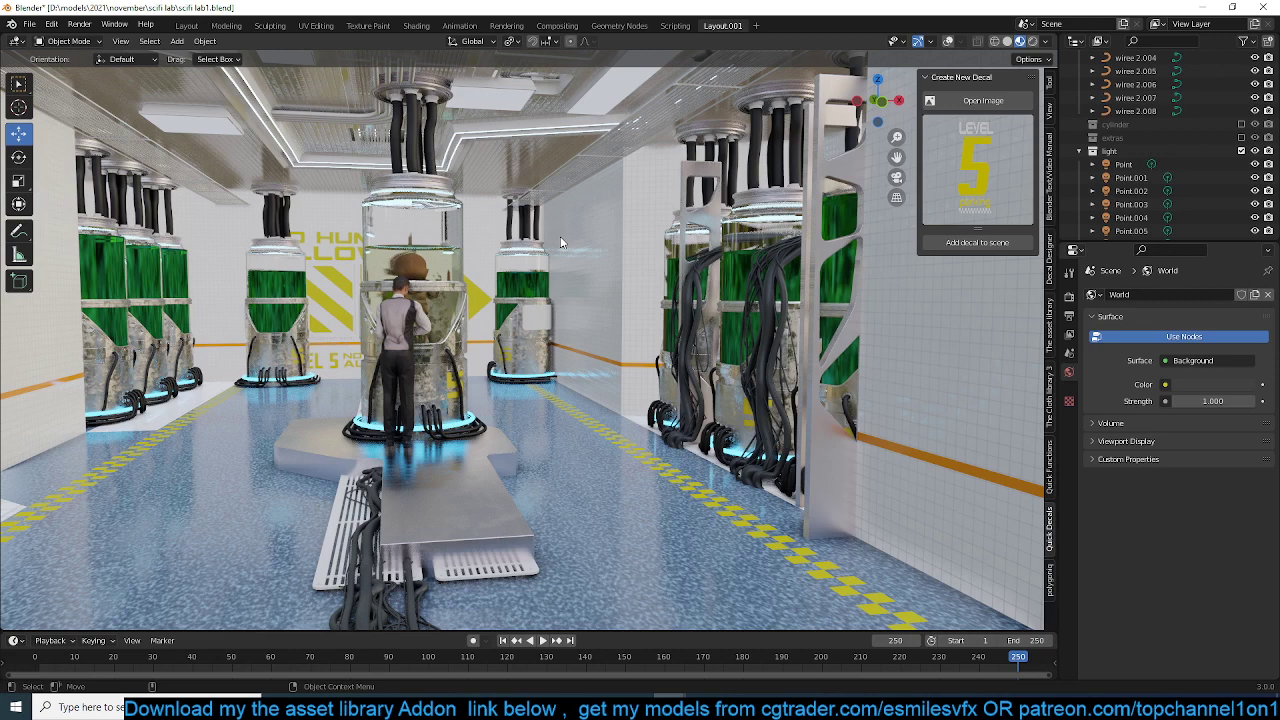
scroll(560, 237, "up", 3)
middle_click_drag(575, 229, 423, 326, "shift")
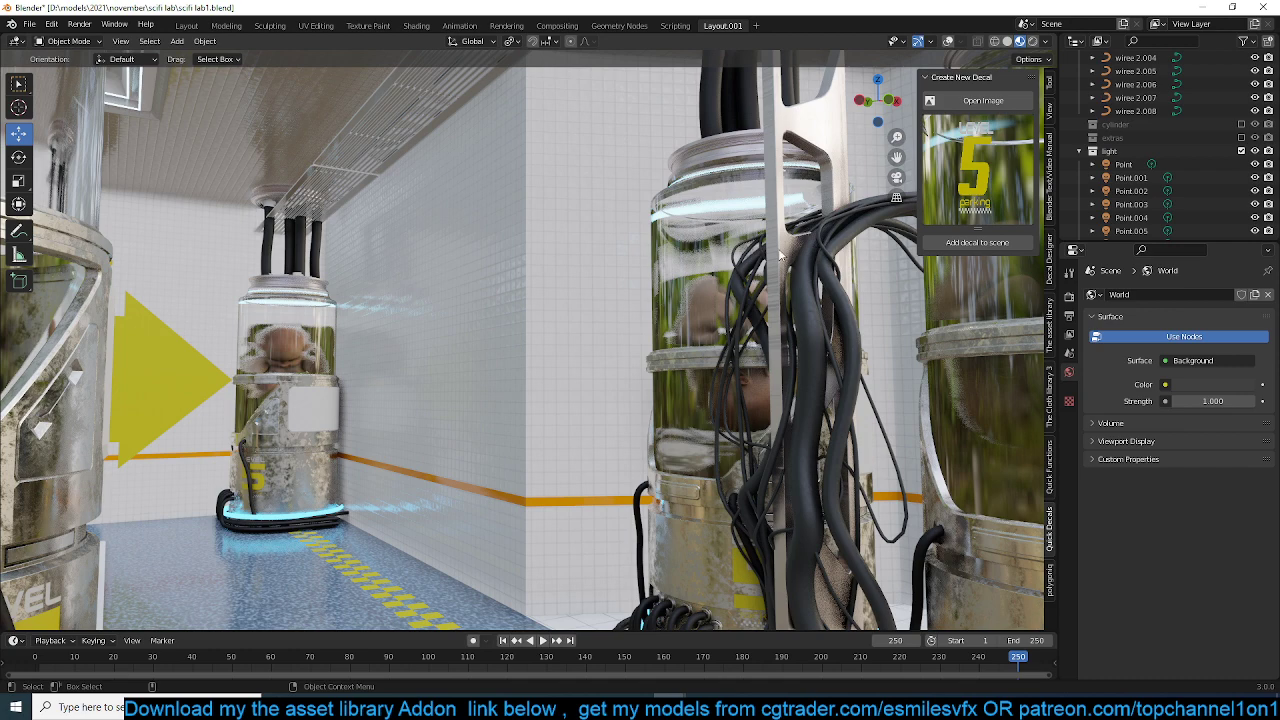
left_click(1008, 103)
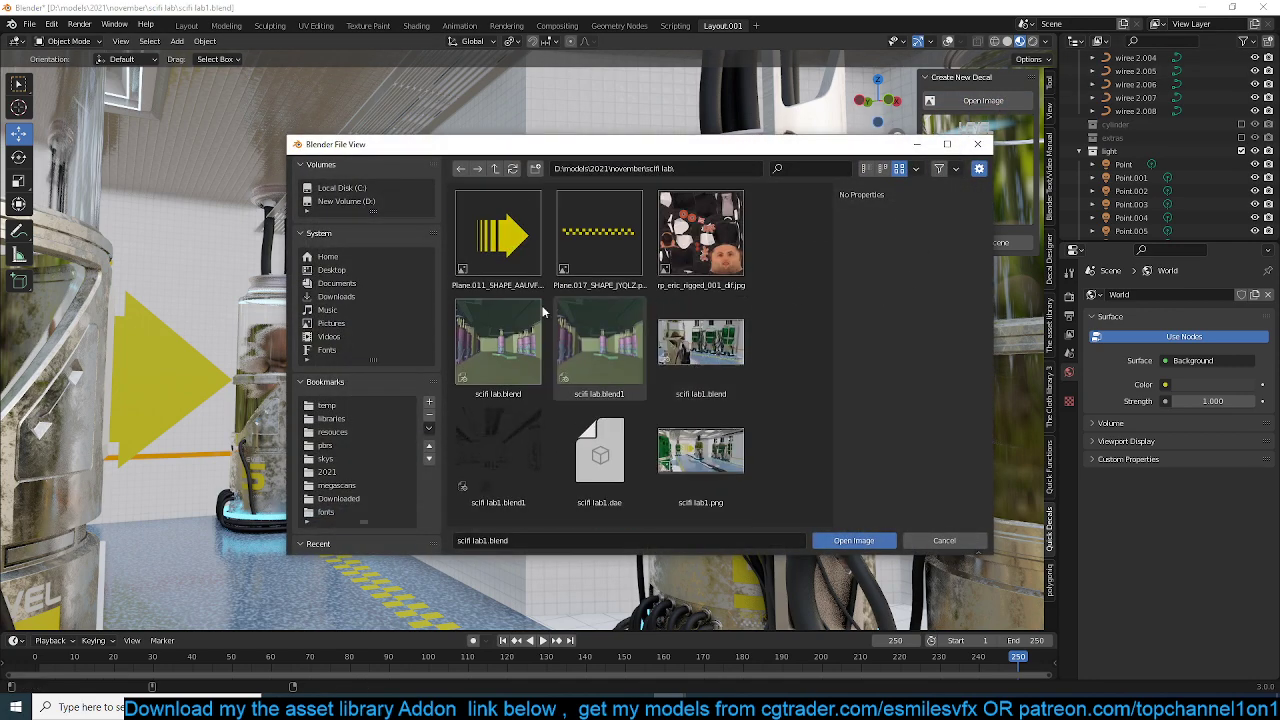
left_click(512, 242)
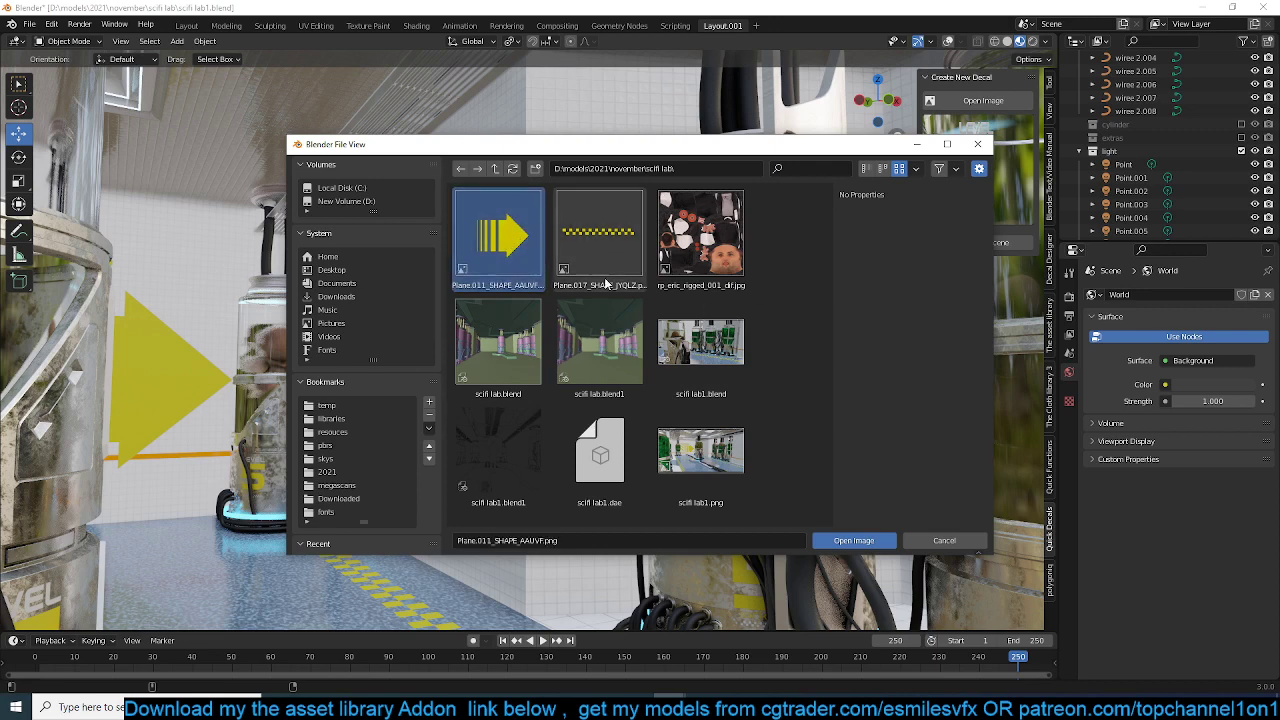
left_click(854, 540)
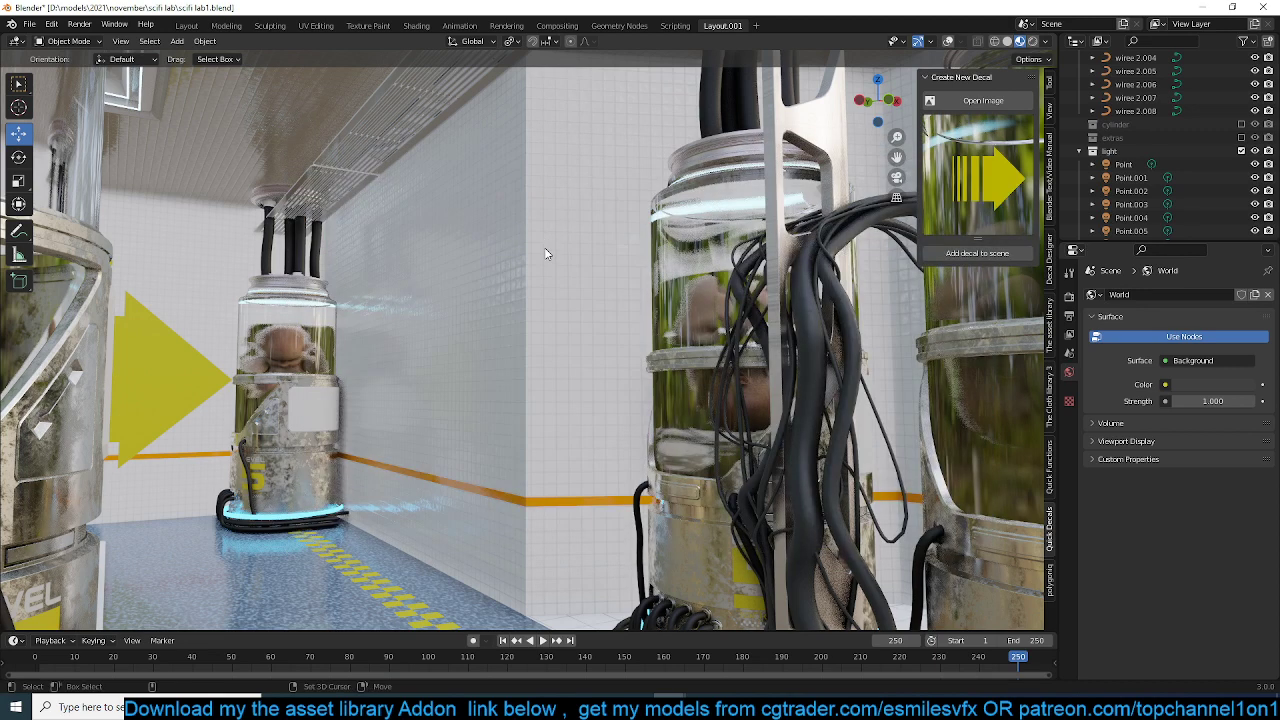
- Turn on the viewport overlays and add the arrow decal to the scene
left_click(958, 41)
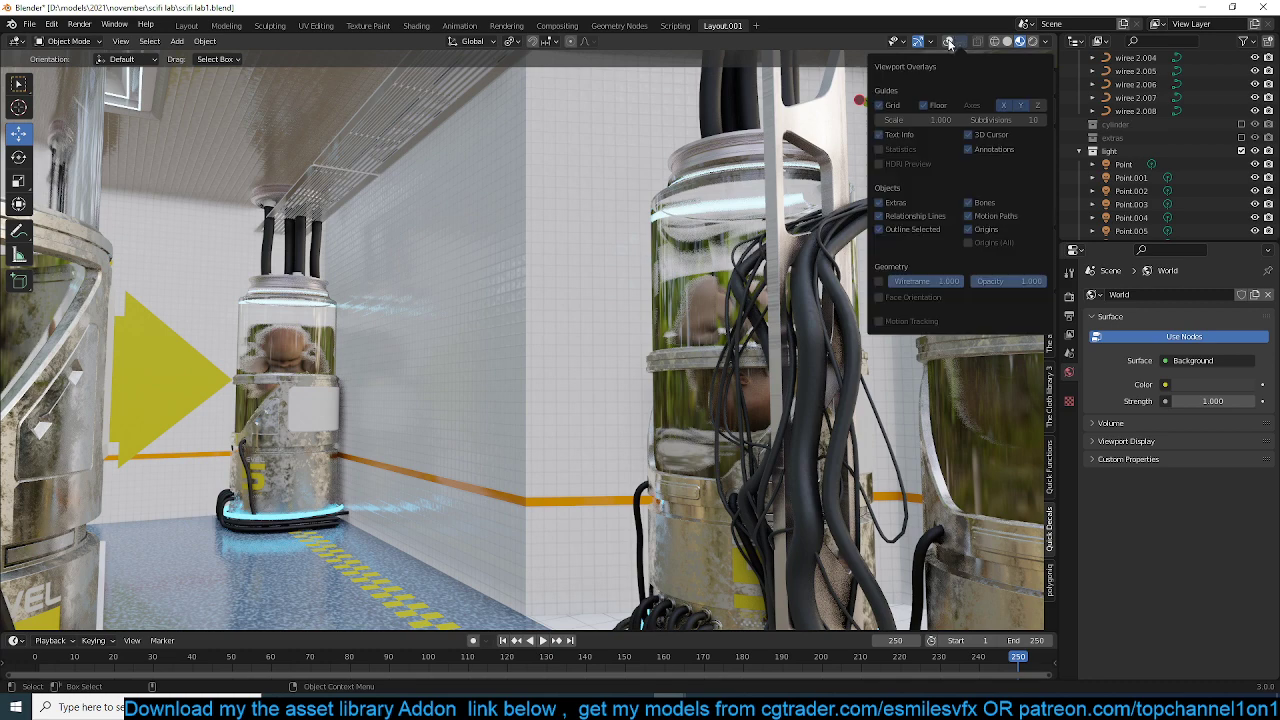
left_click(947, 41)
left_click(945, 256)
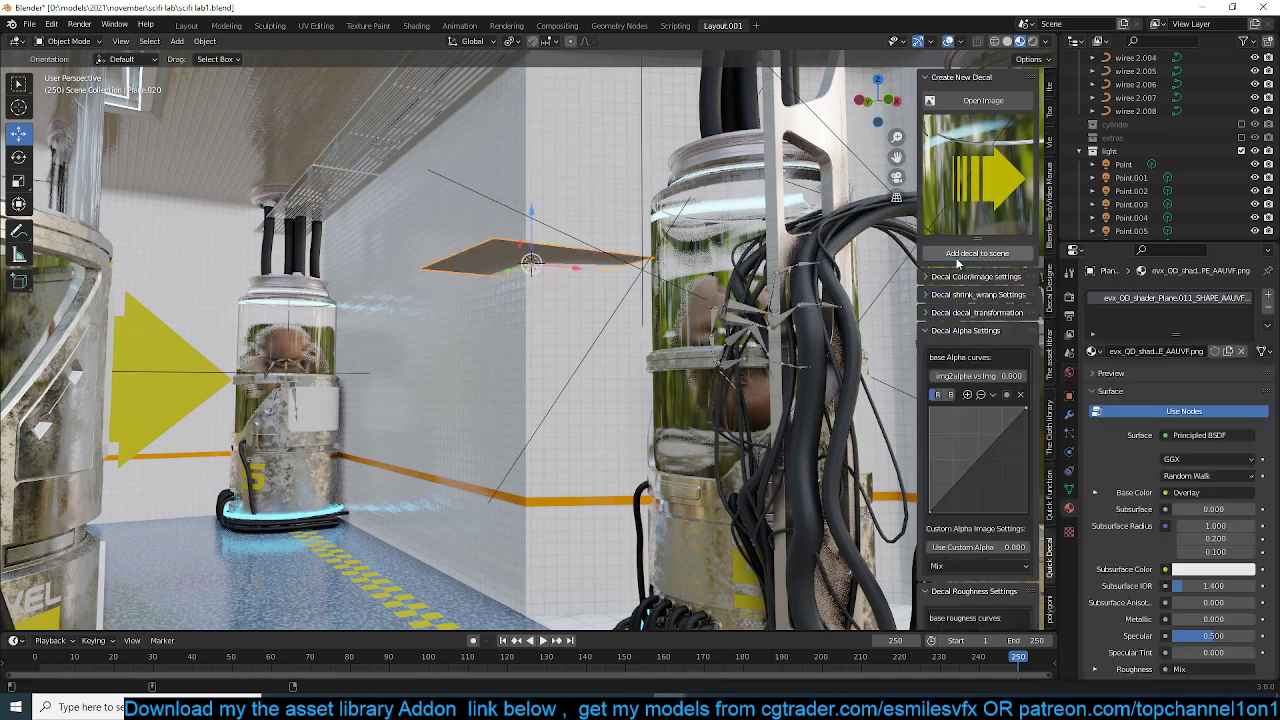
- Rotate the arrow decal plane 90 degrees about the X axis and isolate it in local view
type("rx")
type("90")
key("Return")
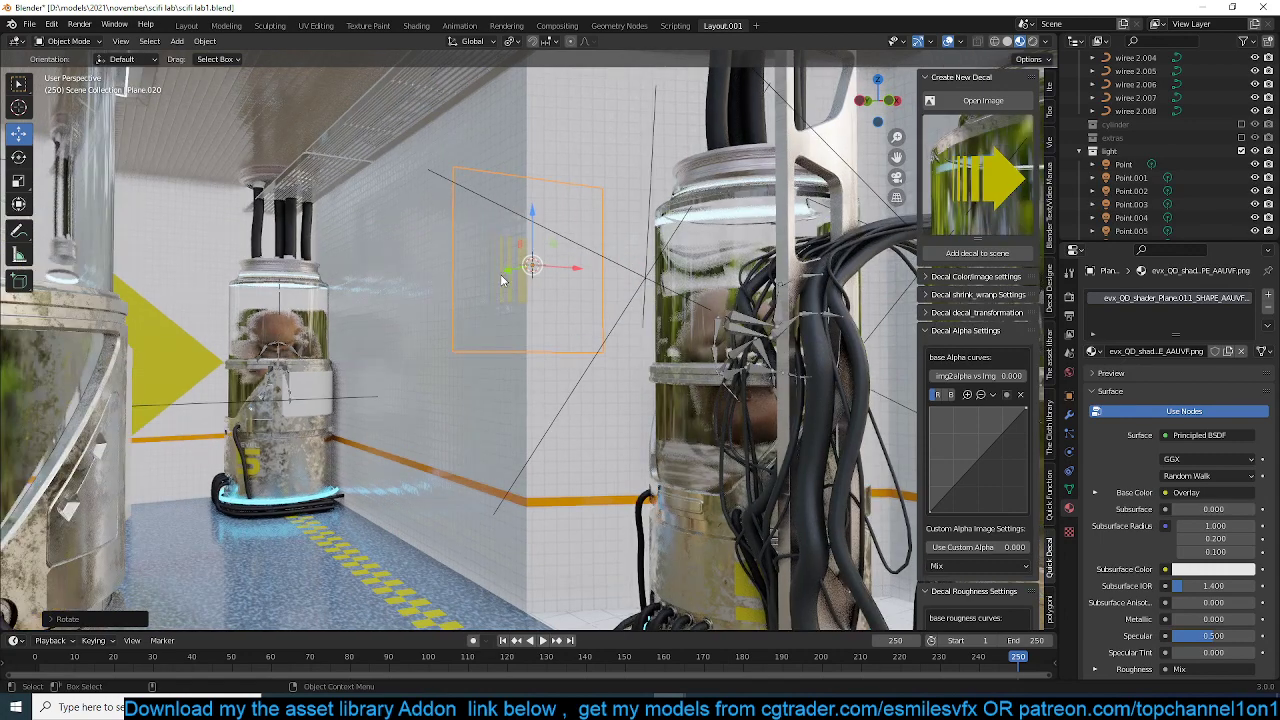
key("KP_Divide")
middle_click_drag(533, 276, 517, 220)
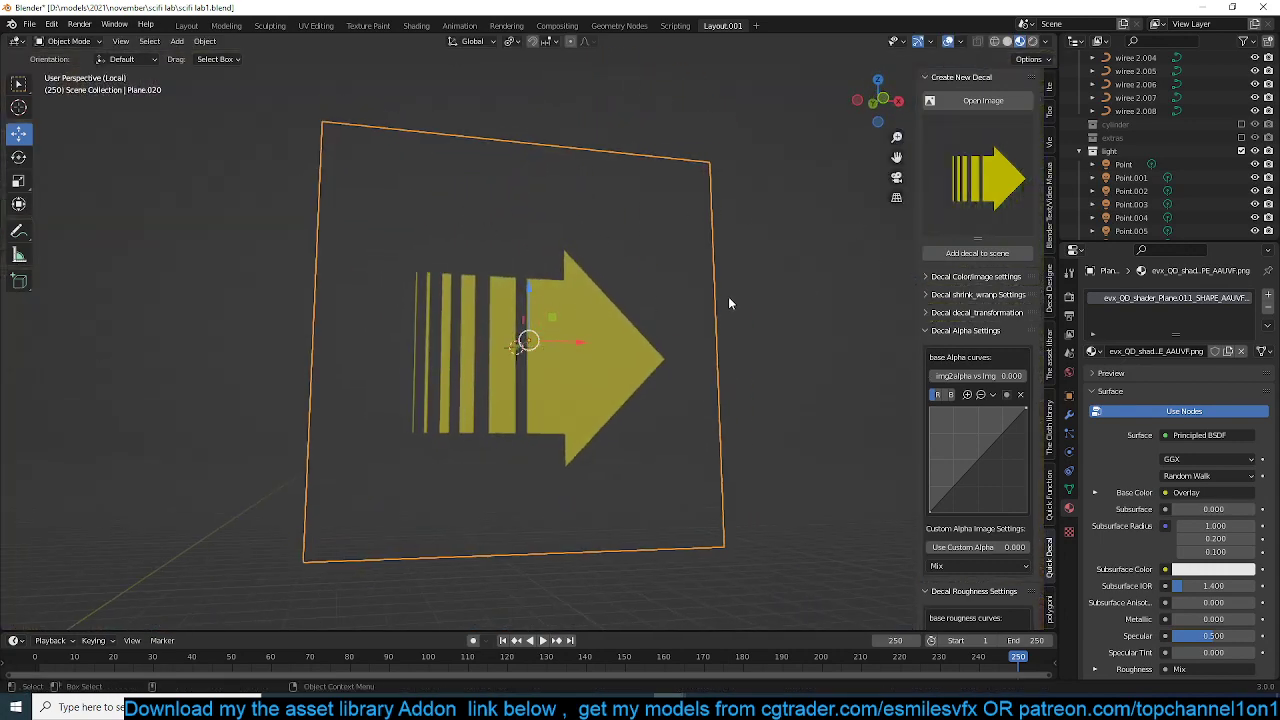
- Collapse the decal's roughness settings and set the base alpha's img2alpha vs img value to 1.000
left_click(960, 330)
left_click(968, 348)
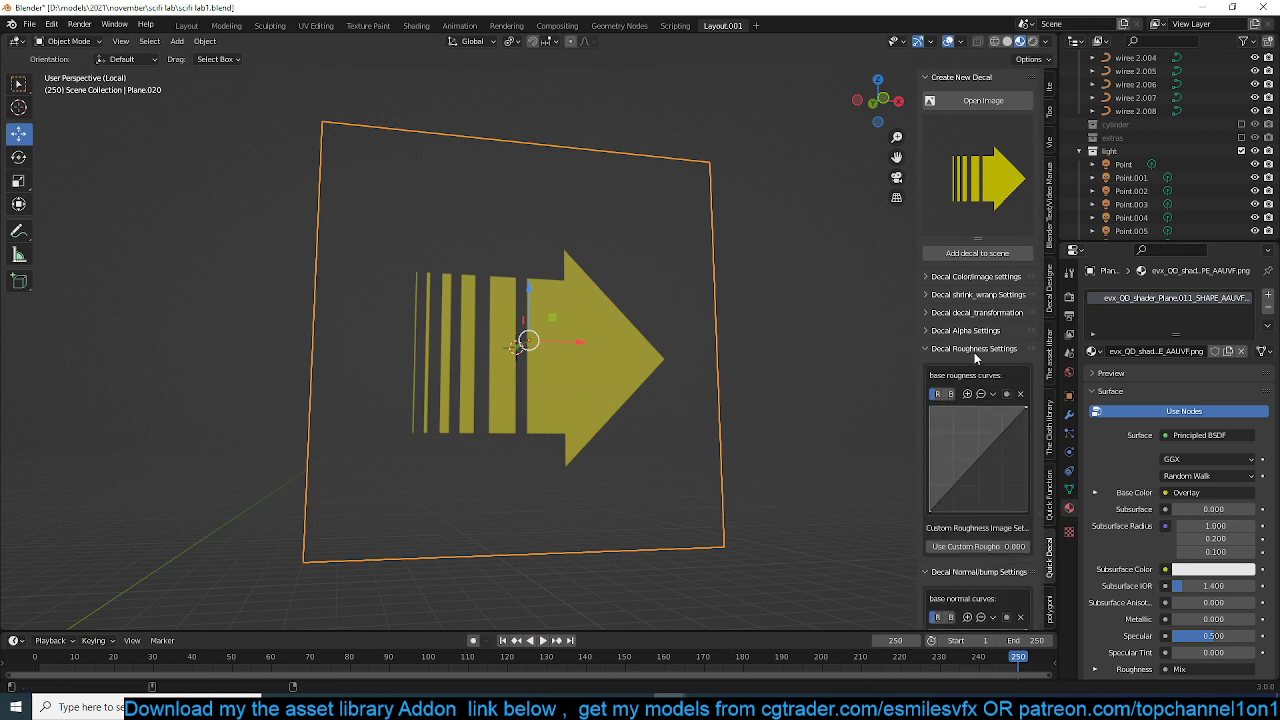
left_click(974, 349)
left_click(970, 330)
left_click_drag(948, 379, 1012, 376)
middle_click_drag(700, 300, 712, 327)
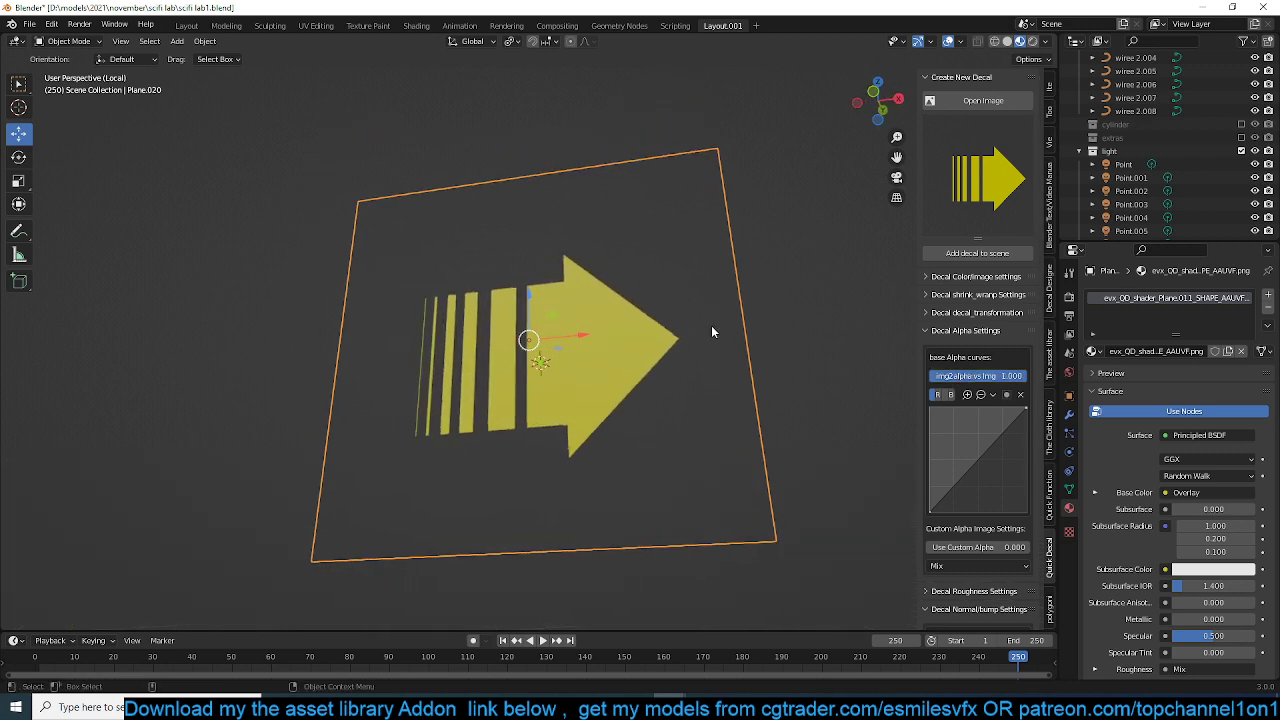
- Set Use Custom Alpha to 1.000 and load Black-grunge-texture-background-design-vectors-01.jpg from the grunges folder as the decal's custom alpha image
scroll(960, 390, "down", 3)
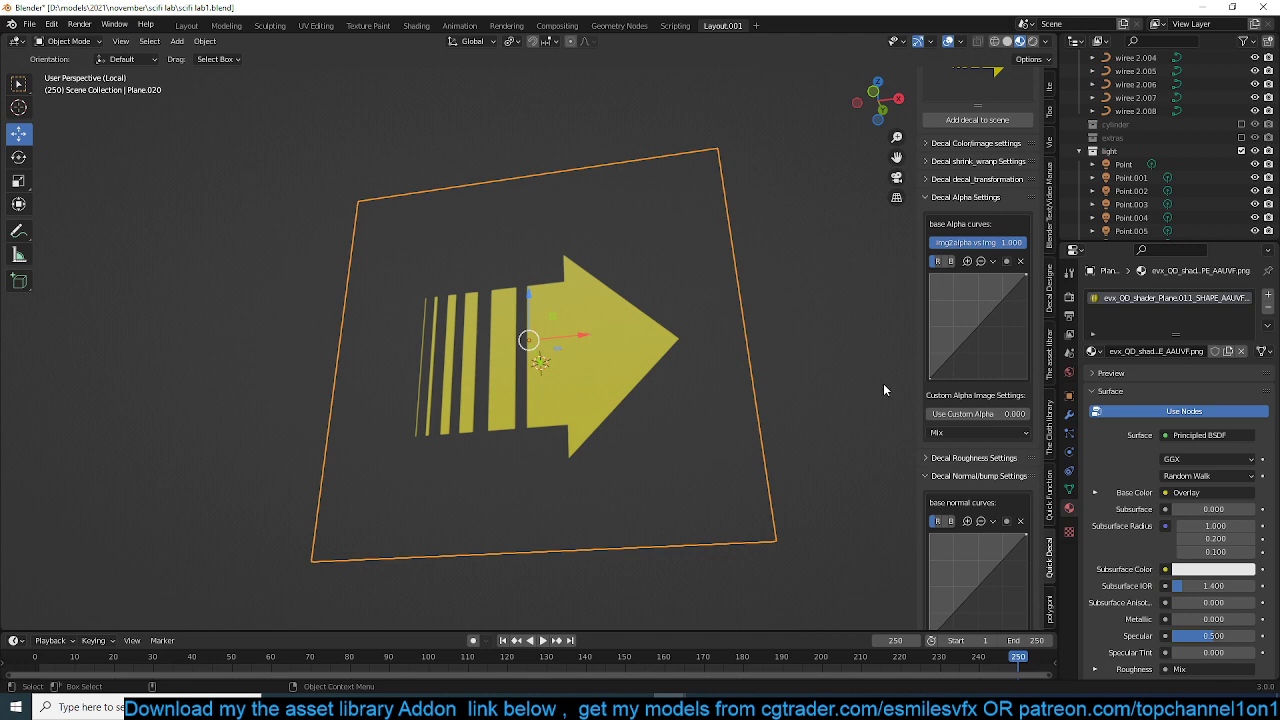
left_click_drag(945, 414, 1026, 414)
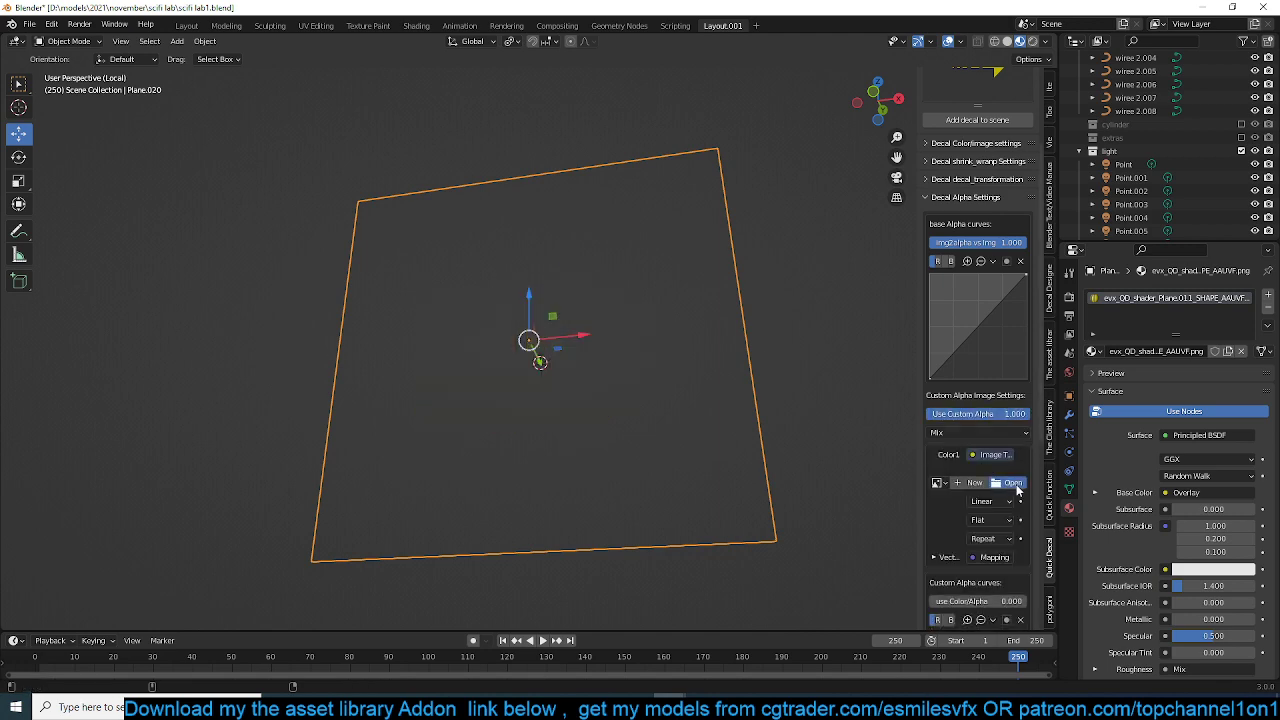
left_click(1013, 484)
left_click(334, 432)
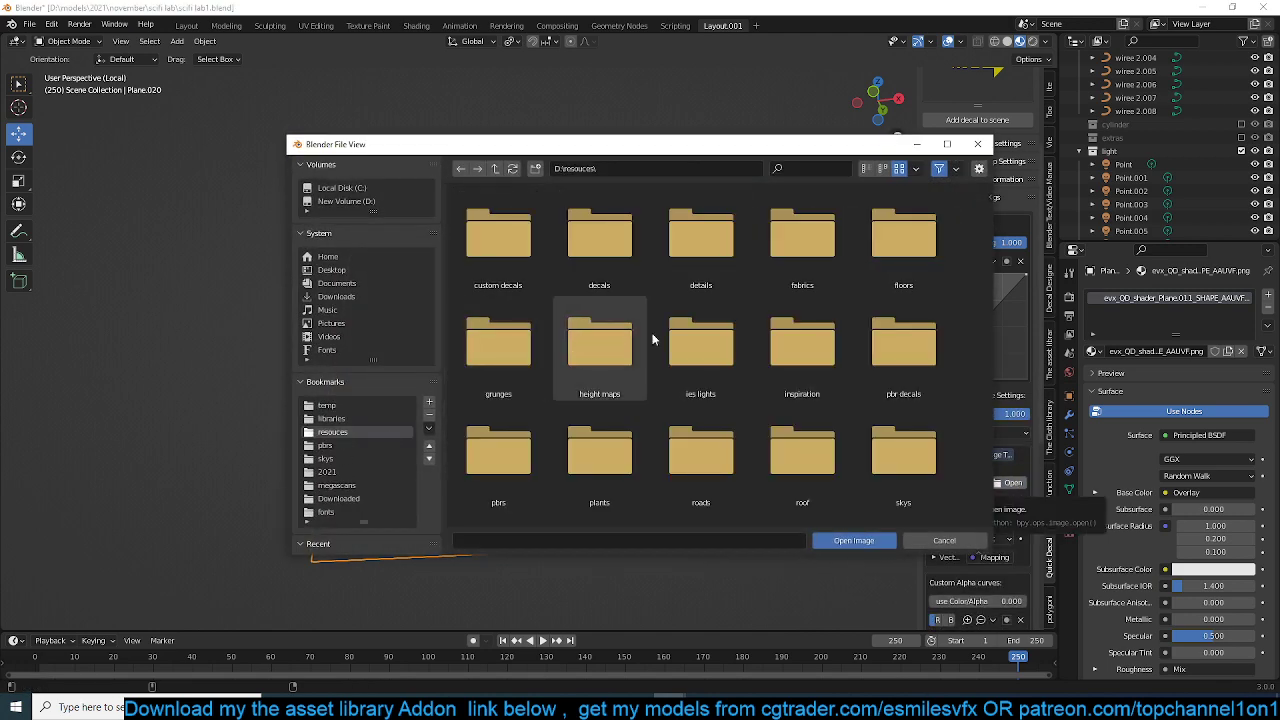
double_click(518, 362)
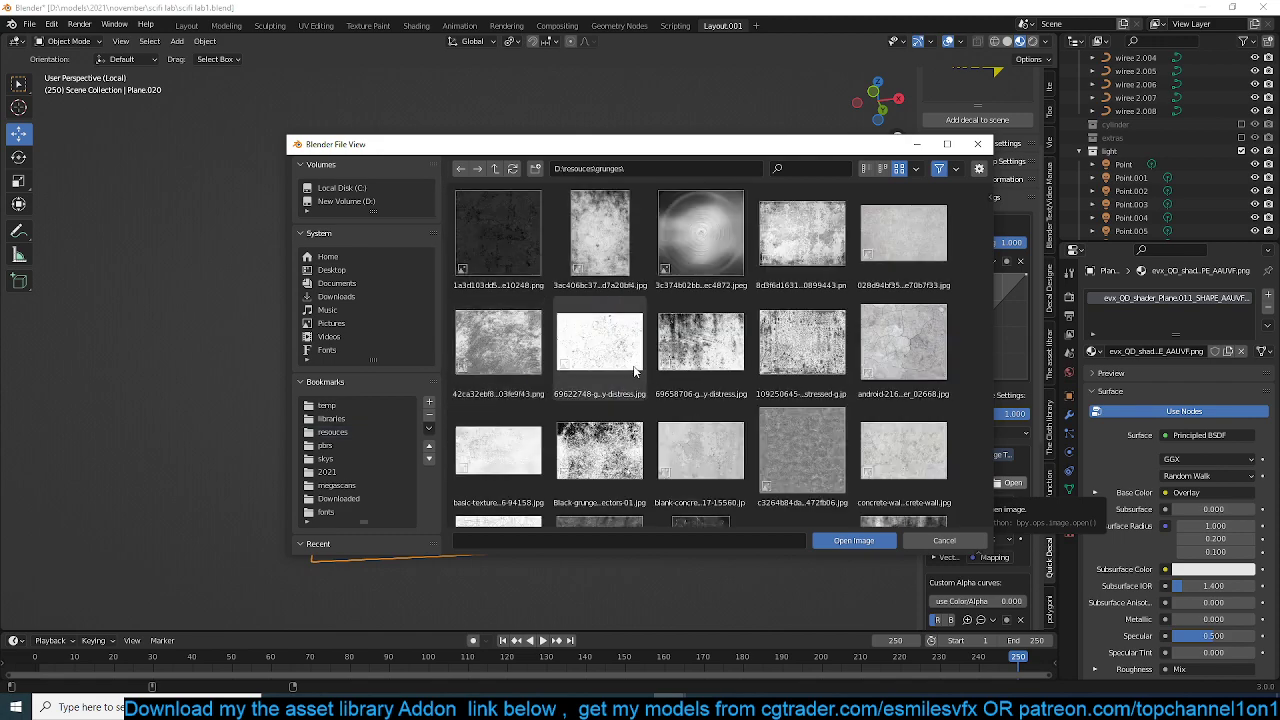
scroll(634, 371, "down", 2)
double_click(571, 344)
middle_click_drag(670, 378, 549, 290)
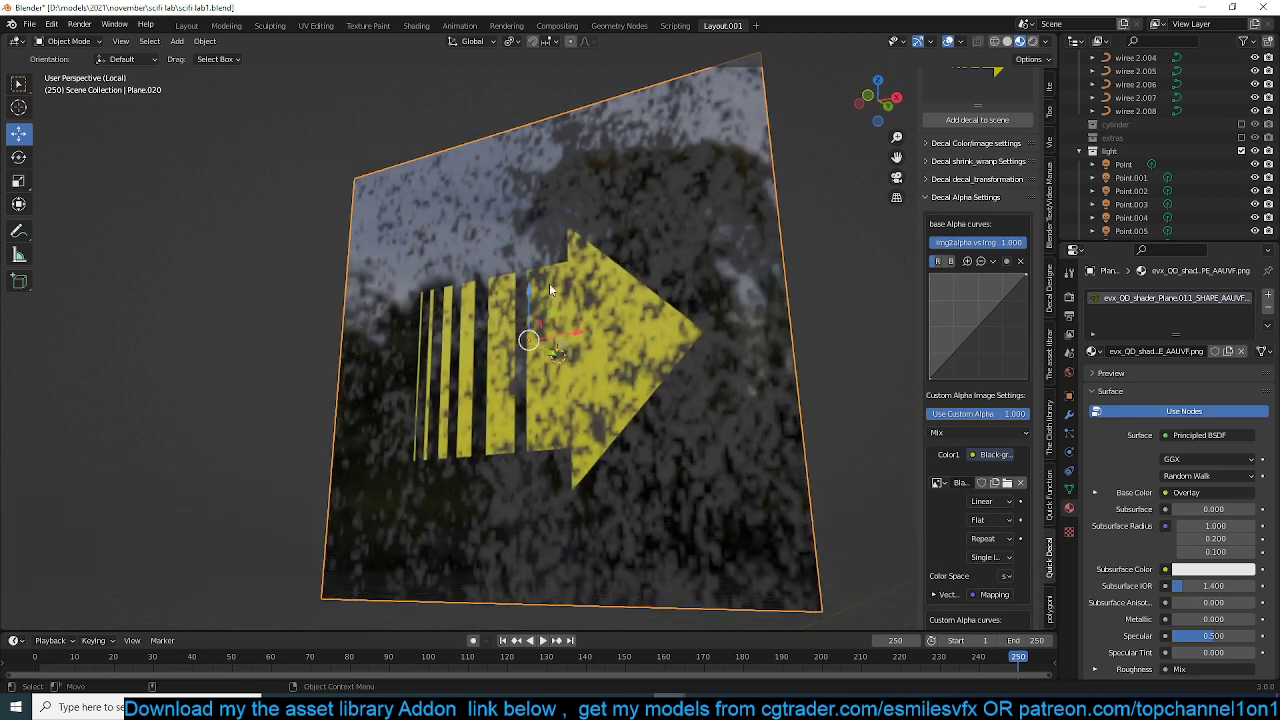
- Change the custom alpha image's blending mode to Subtract
left_click(994, 431)
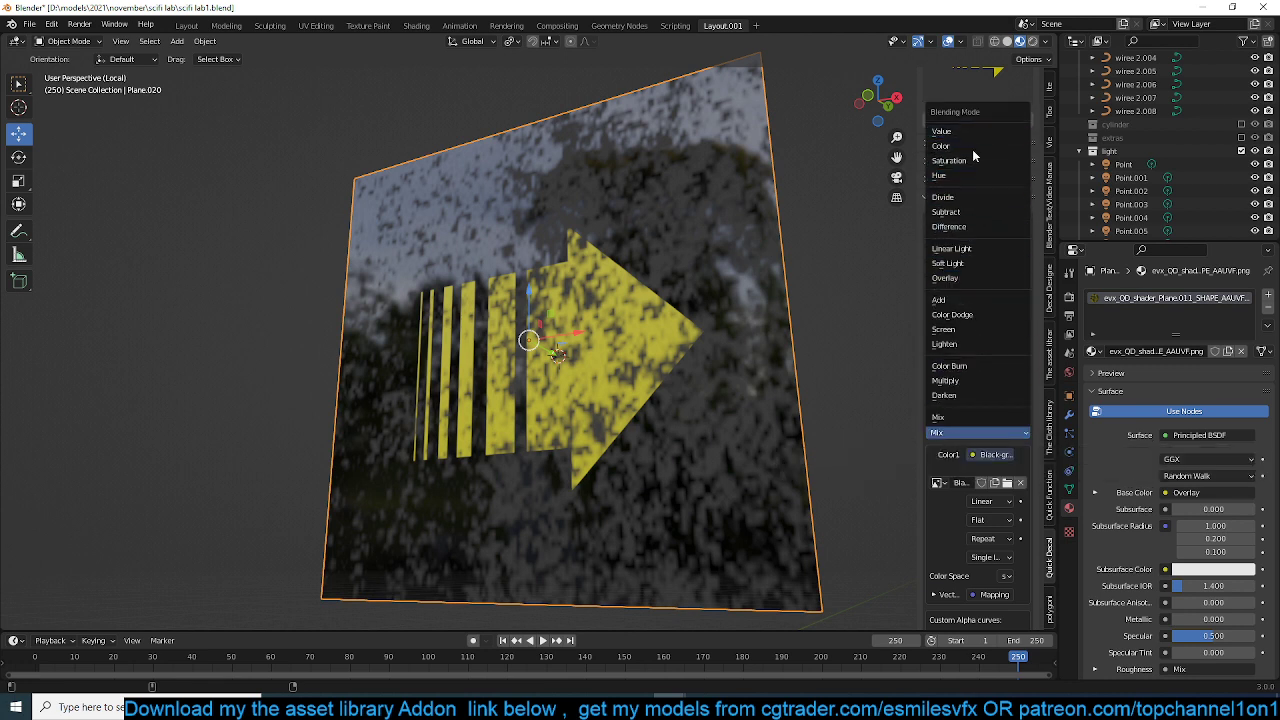
left_click(950, 212)
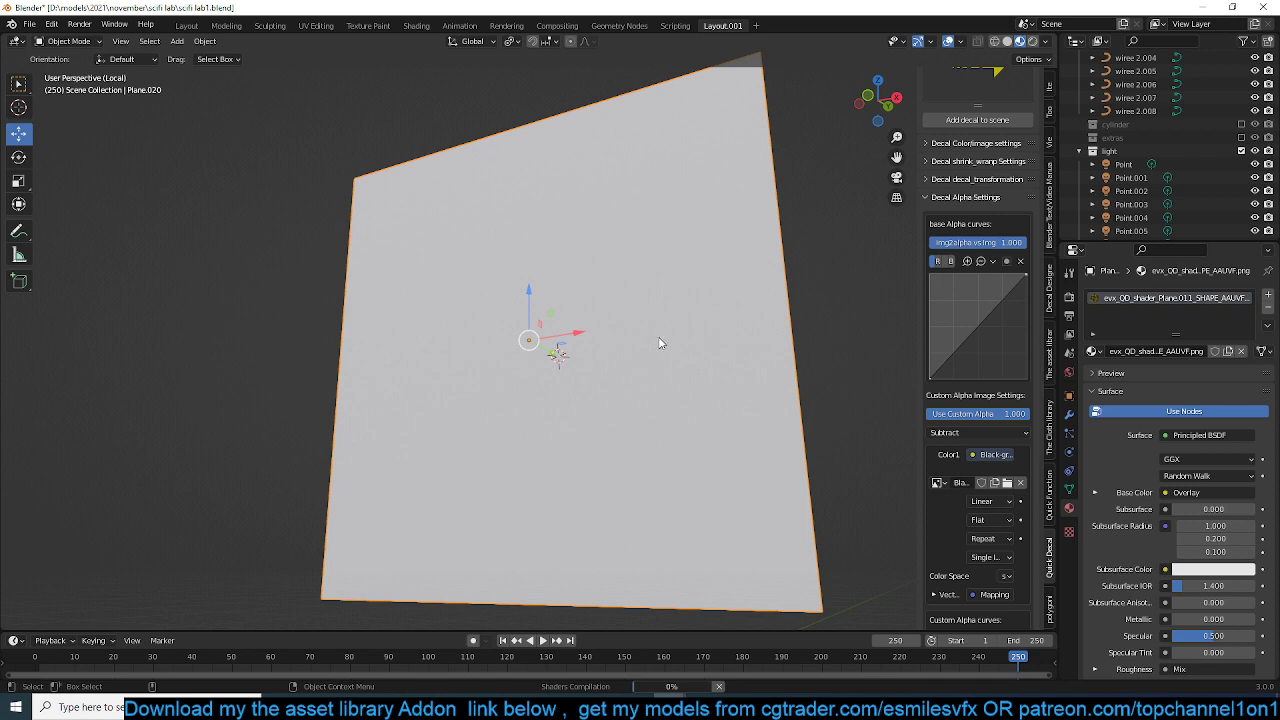
scroll(608, 569, "down", 3)
scroll(600, 378, "up", 3)
middle_click_drag(600, 378, 602, 345)
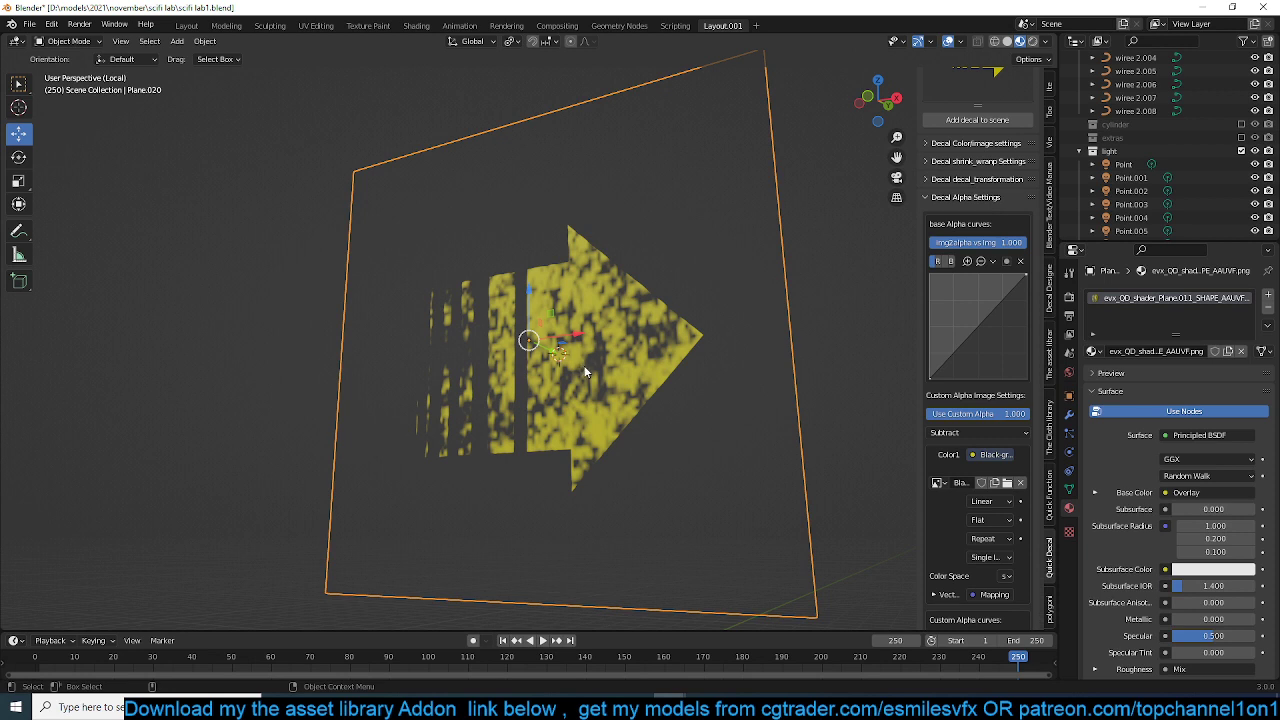
- Collapse the decal's alpha settings and set the Custom Alpha Mapping scale to 2.9 on all three axes in the decal transformation settings
scroll(995, 448, "down", 6)
scroll(995, 448, "down", 2)
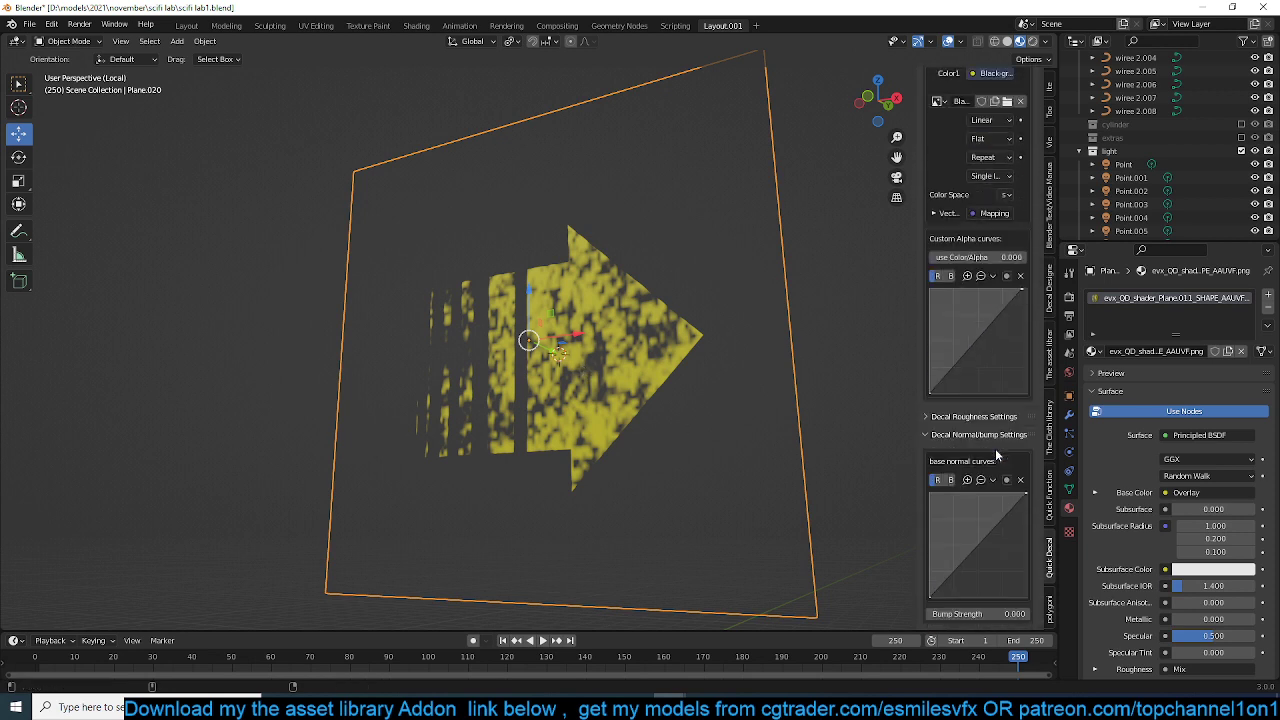
scroll(967, 440, "up", 4)
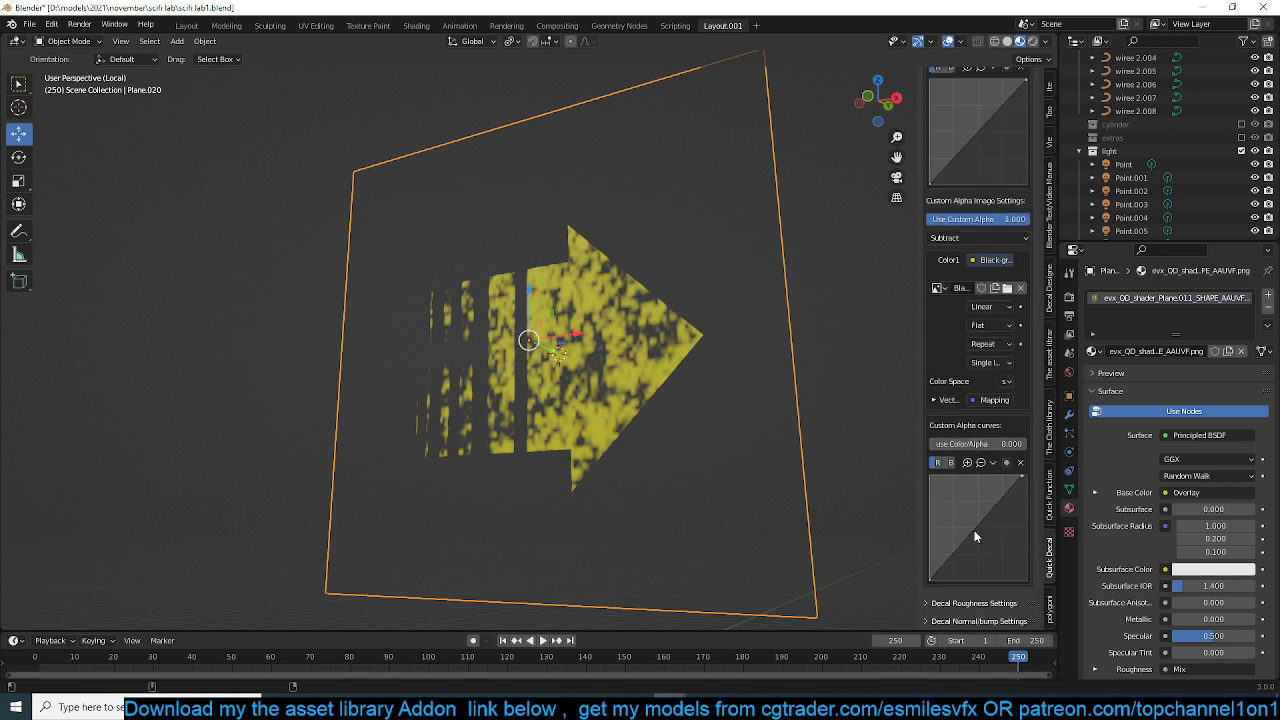
scroll(973, 218, "up", 6)
left_click(982, 218)
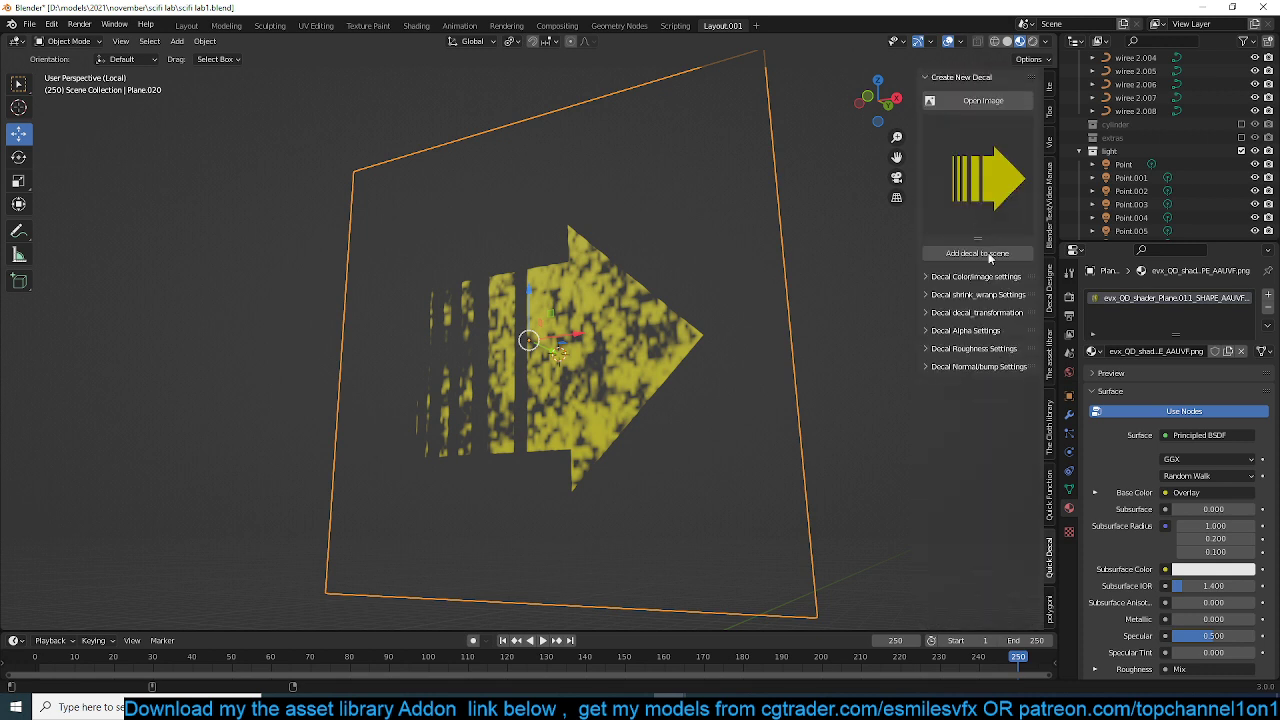
left_click(992, 314)
scroll(1011, 354, "down", 6)
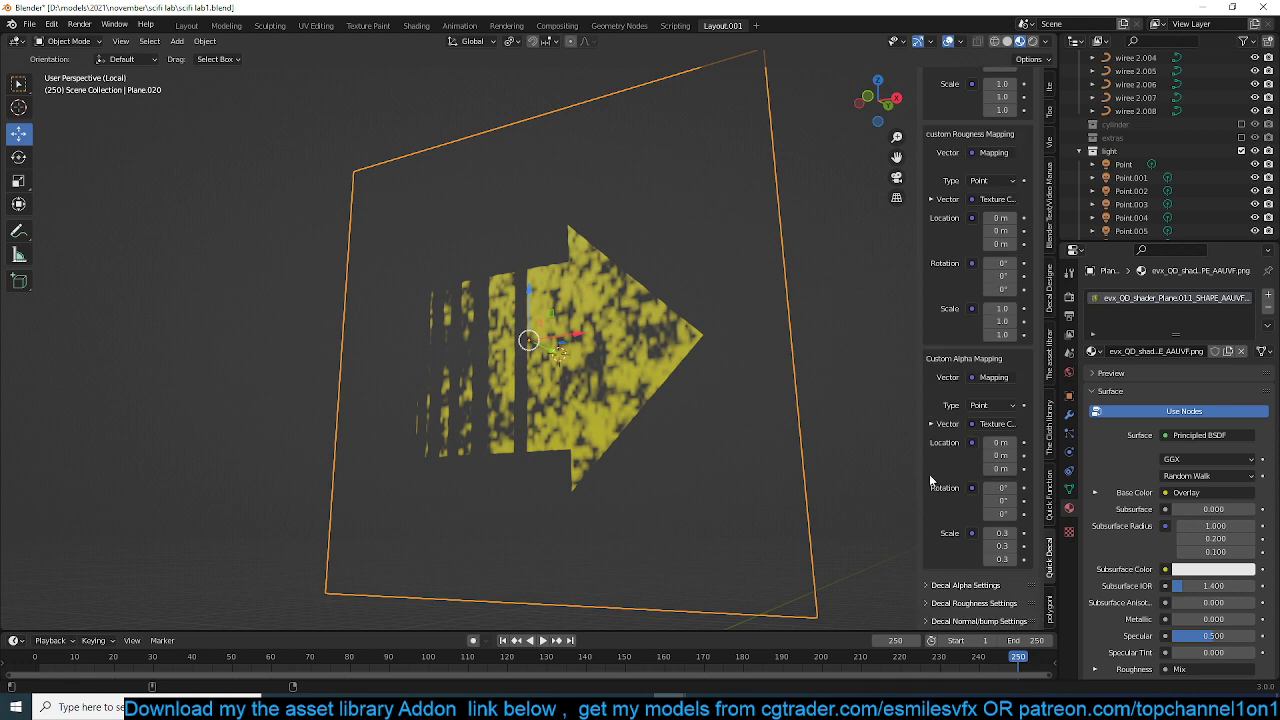
left_click_drag(1002, 533, 1026, 559)
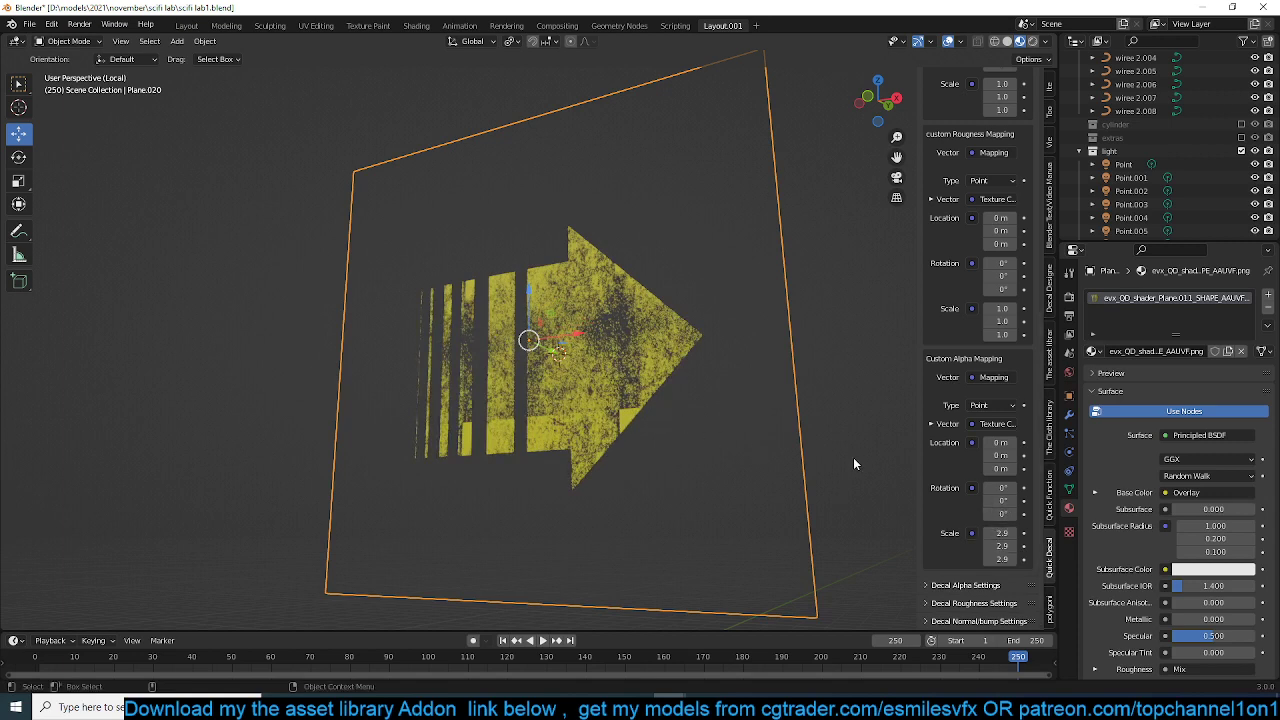
- Switch back to the decal's alpha settings and load grunge_map_004_bitmap_output.jpg from the grunges folder as the custom alpha image
scroll(975, 420, "up", 10)
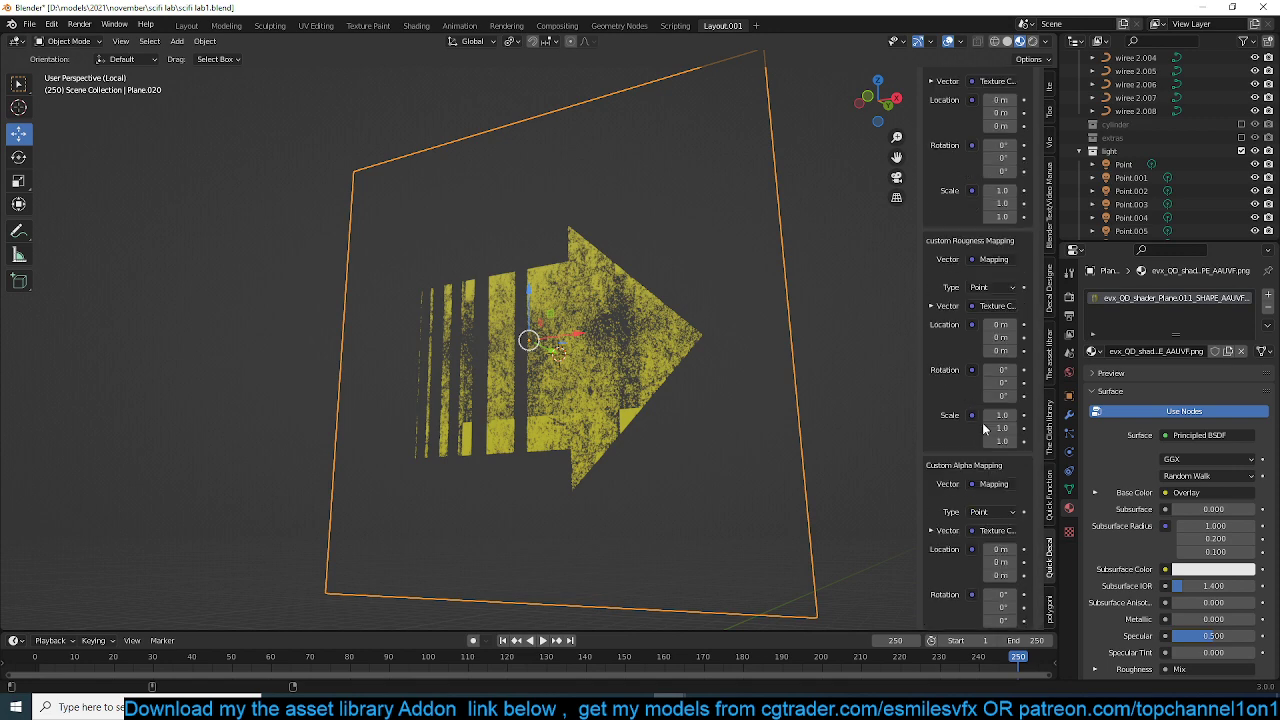
left_click(990, 312)
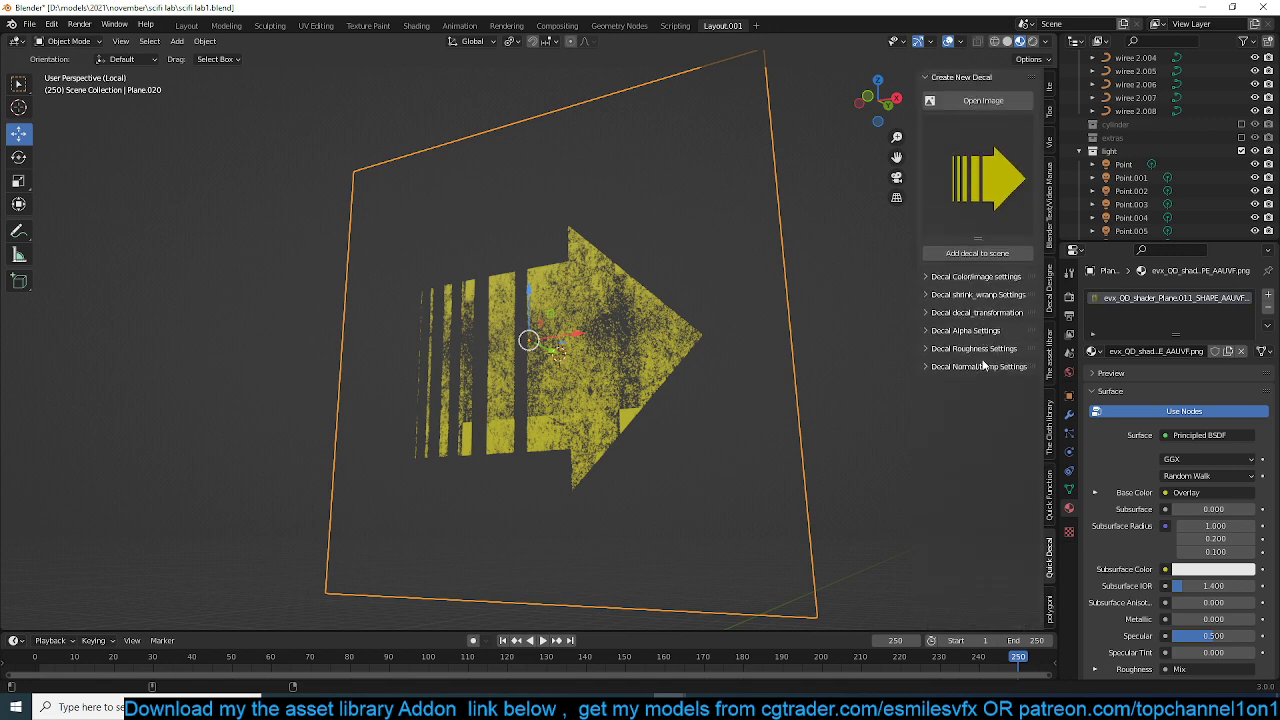
left_click(985, 332)
scroll(982, 437, "down", 3)
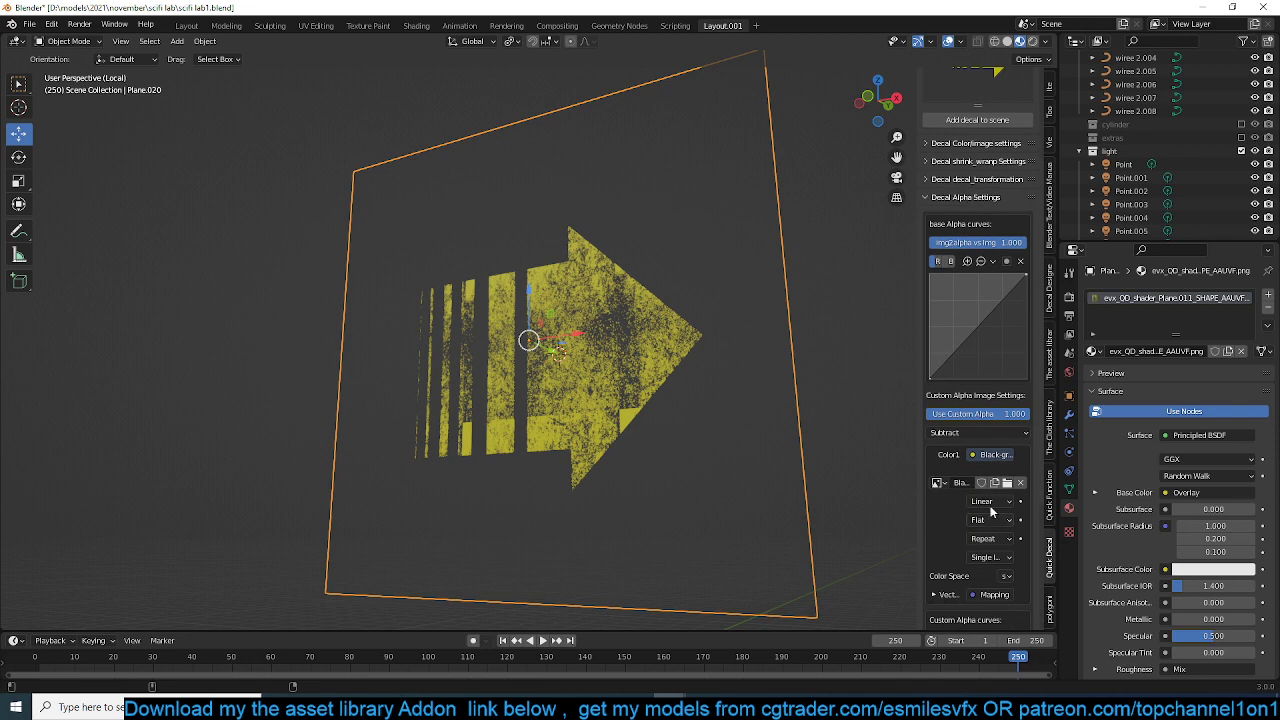
left_click(1009, 484)
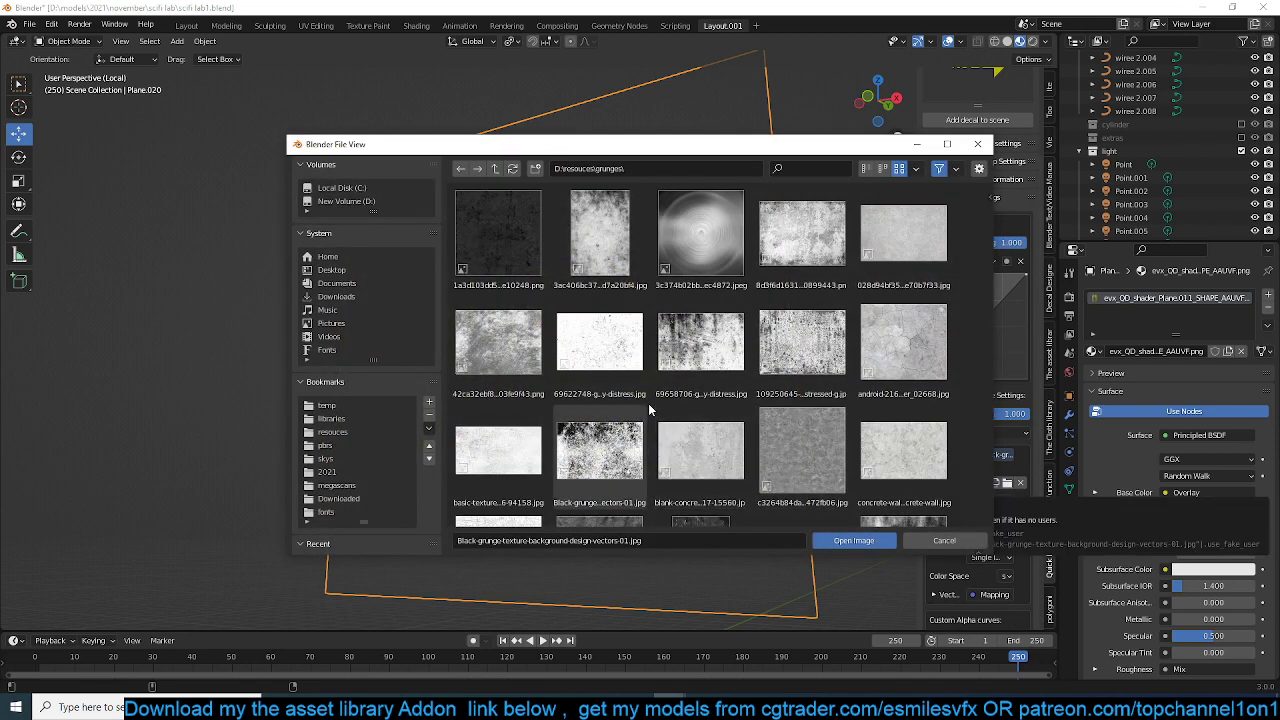
scroll(648, 403, "down", 10)
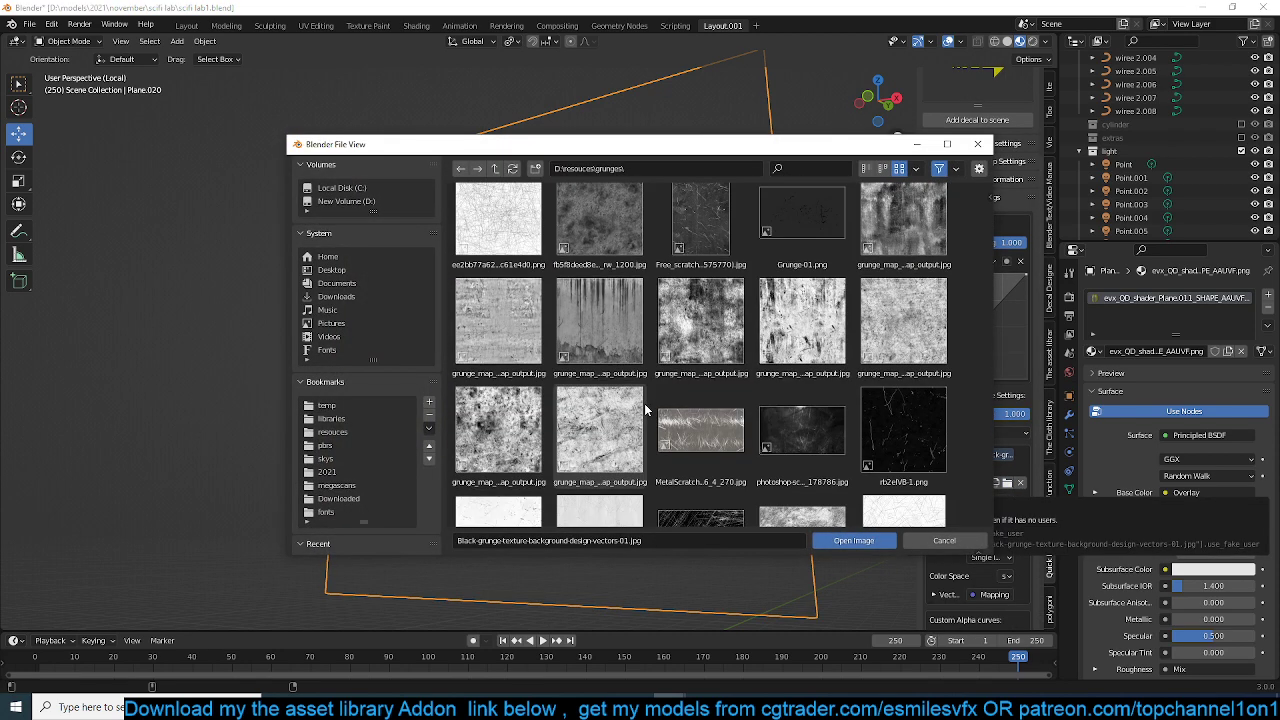
scroll(655, 400, "down", 2)
scroll(700, 380, "up", 5)
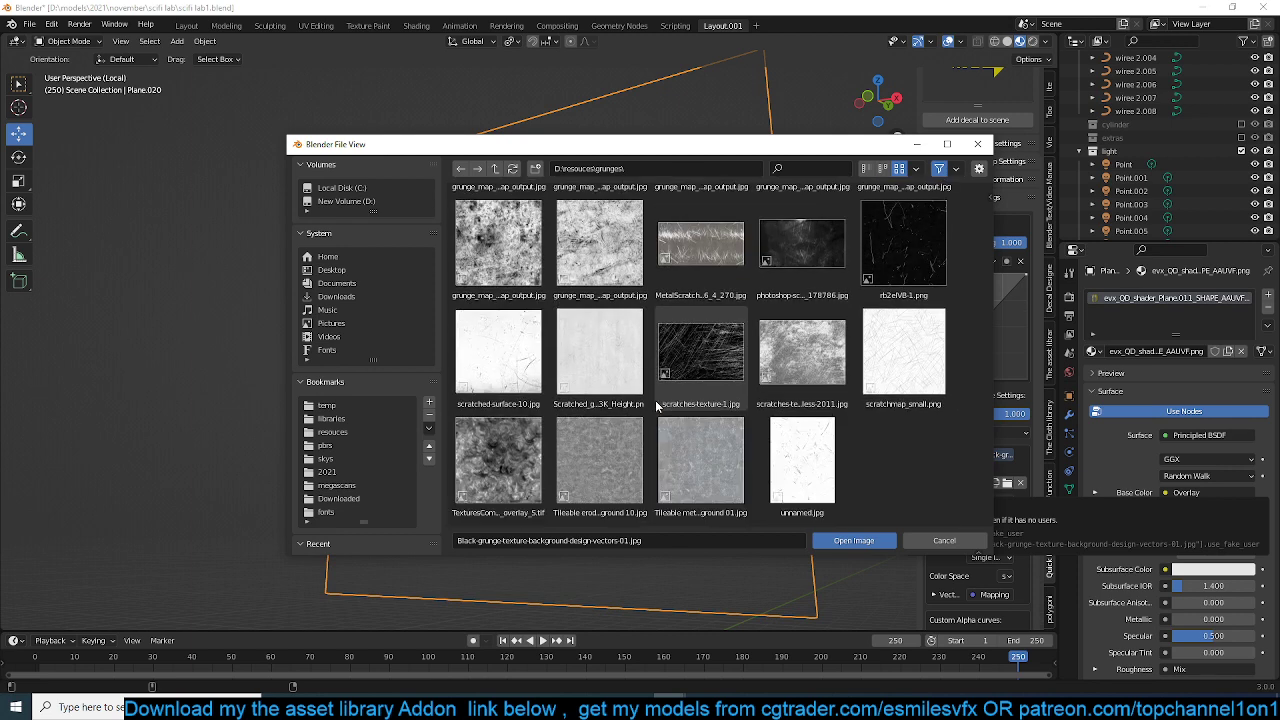
double_click(892, 328)
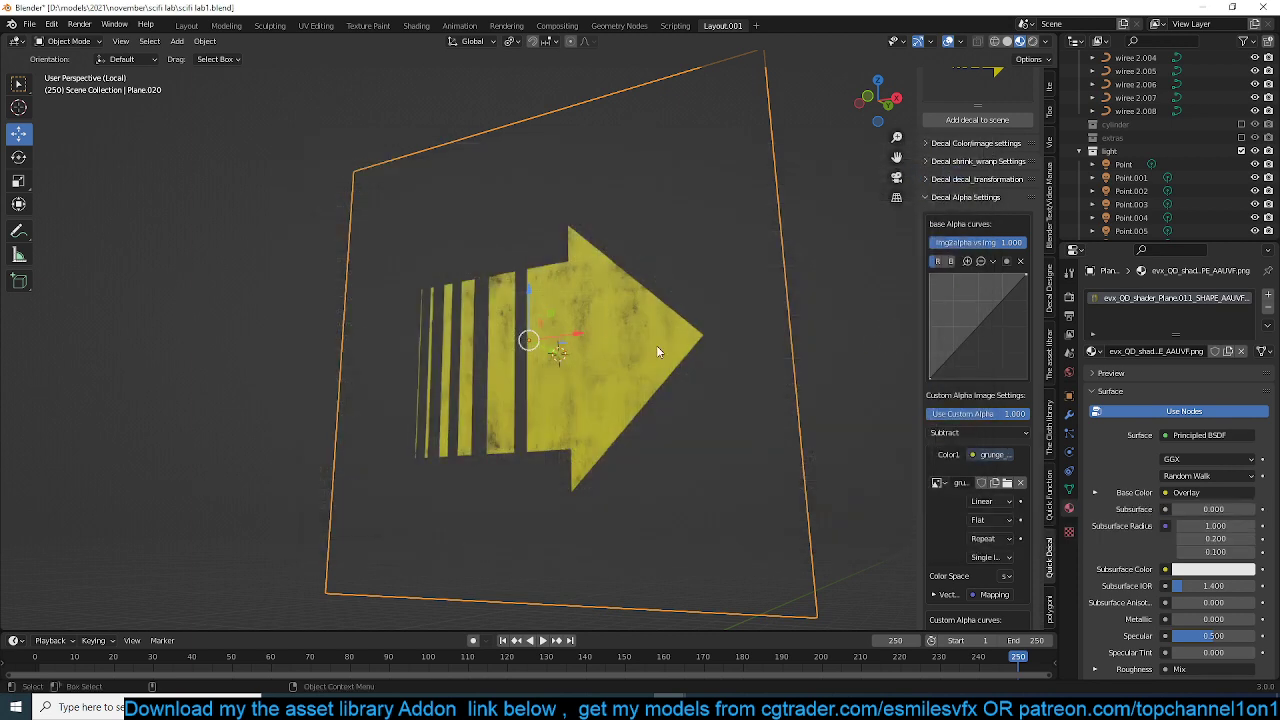
middle_click_drag(656, 345, 720, 350)
- Reduce the Custom Alpha Mapping scale in the decal transformation settings and return to the alpha settings
scroll(994, 389, "up", 5)
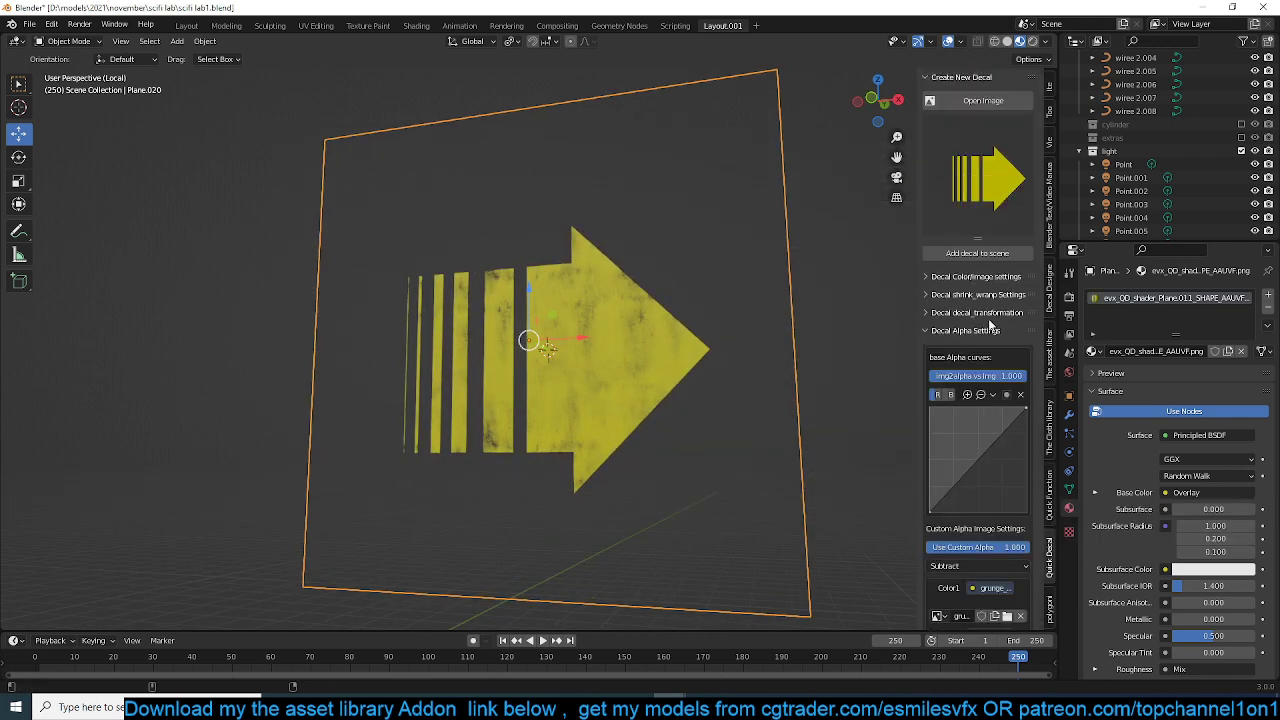
scroll(990, 410, "down", 15)
scroll(997, 529, "down", 3)
left_click_drag(1002, 507, 960, 533)
scroll(954, 130, "up", 7)
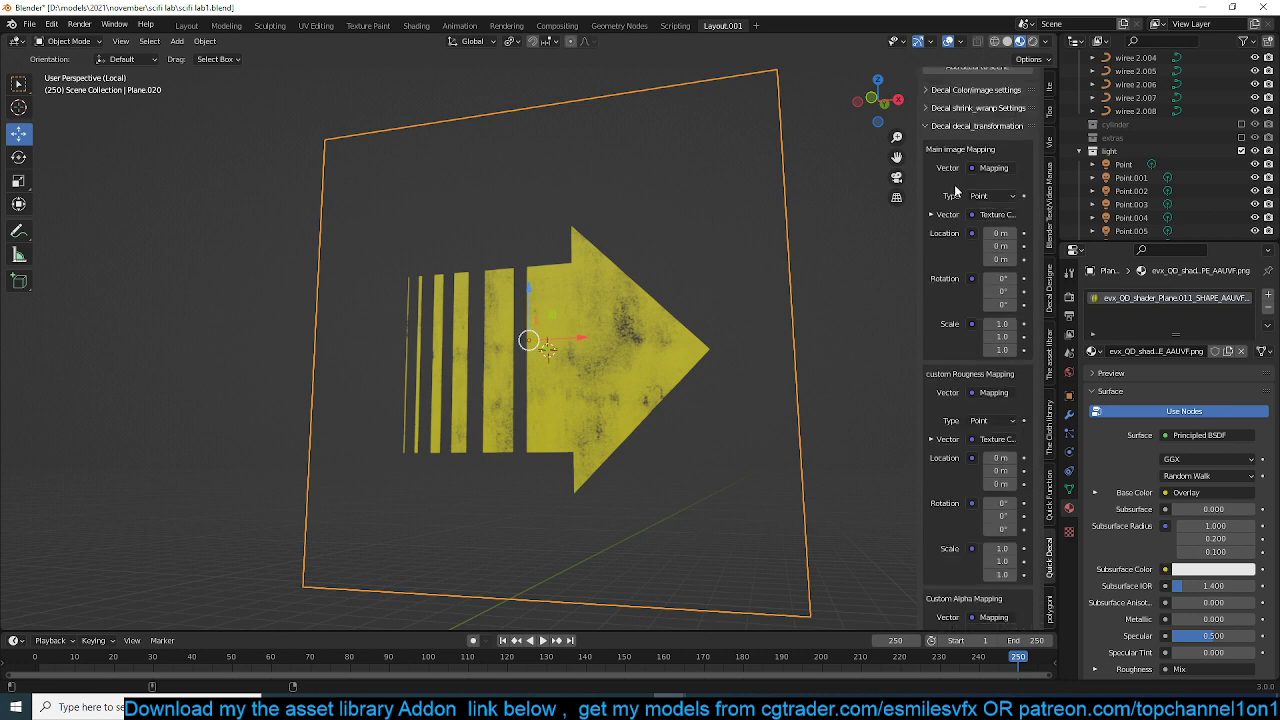
left_click(947, 206)
- Shape the custom alpha curve into a steep S with points at about X 0.236, Y 0.106 and X 0.344, Y 0.837
scroll(978, 391, "down", 3)
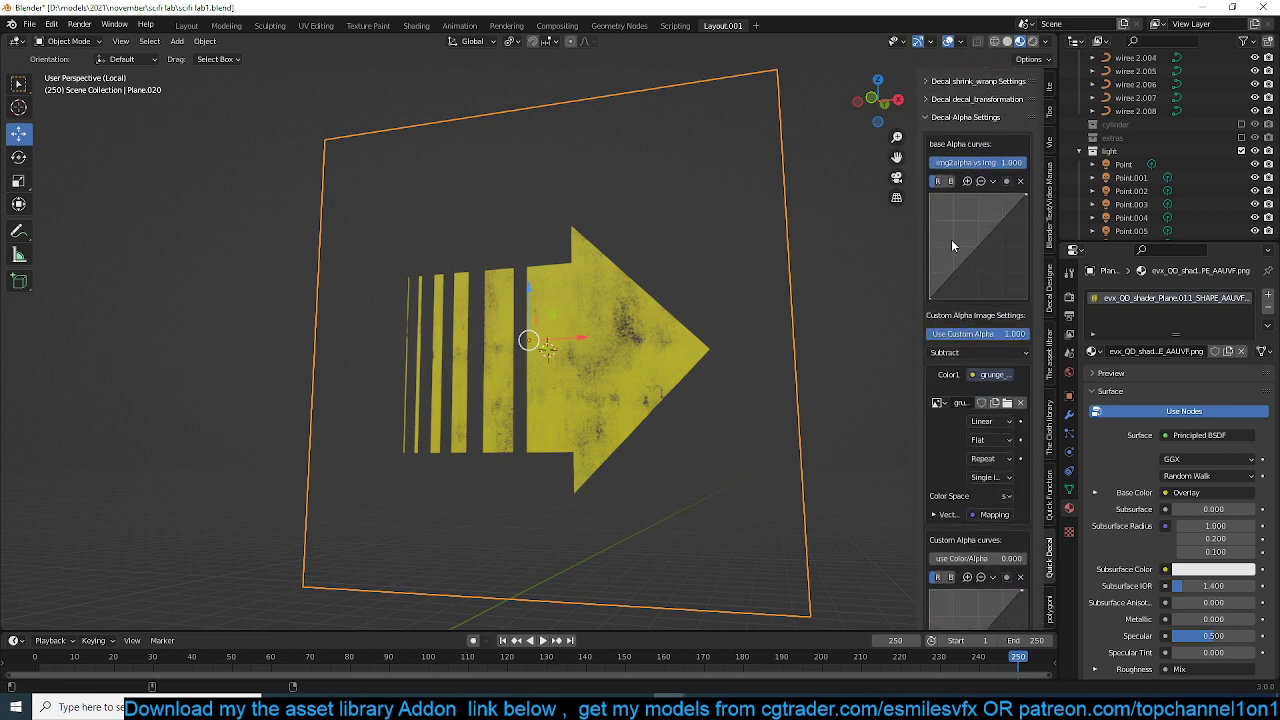
scroll(976, 418, "down", 3)
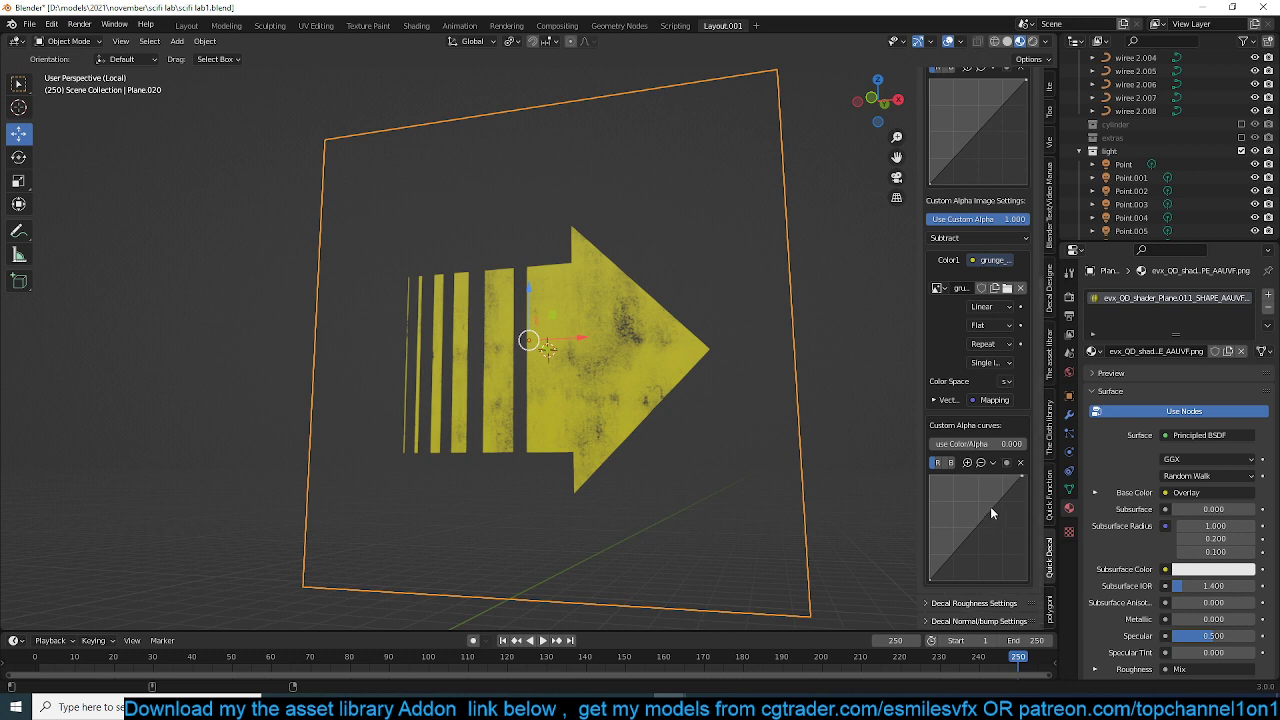
left_click_drag(998, 498, 987, 499)
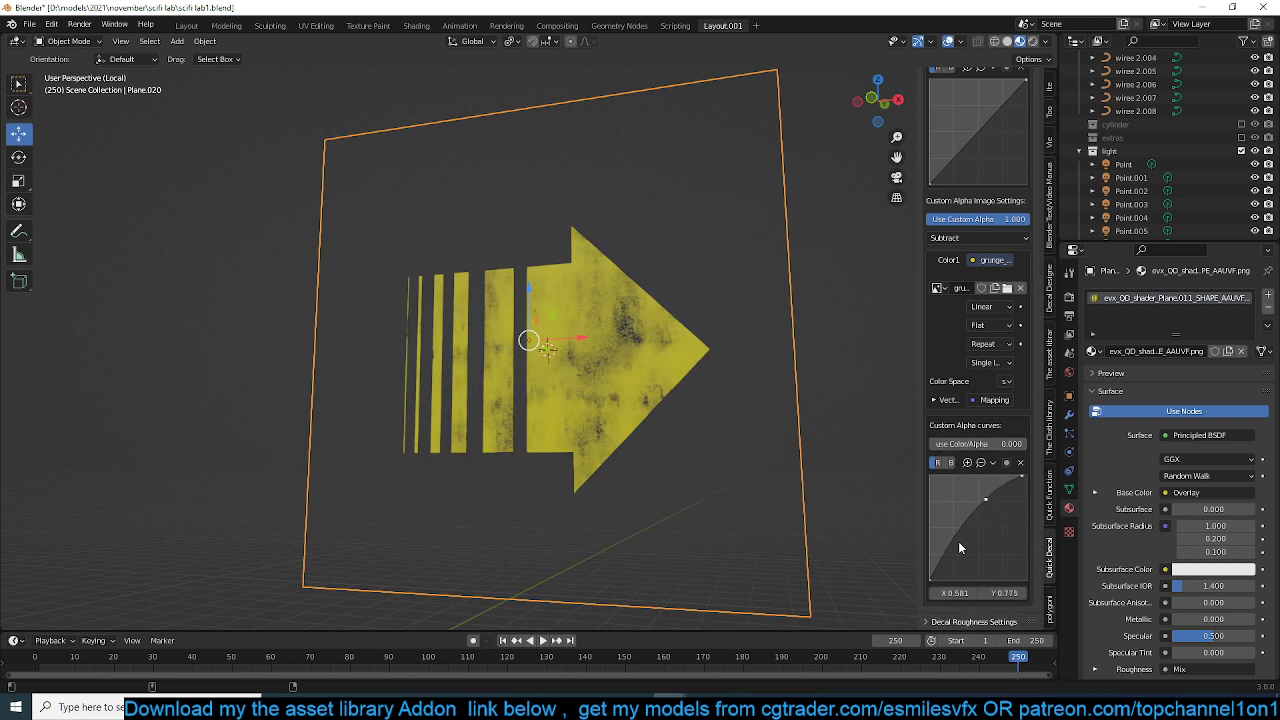
left_click_drag(948, 558, 969, 560)
left_click_drag(987, 501, 974, 493)
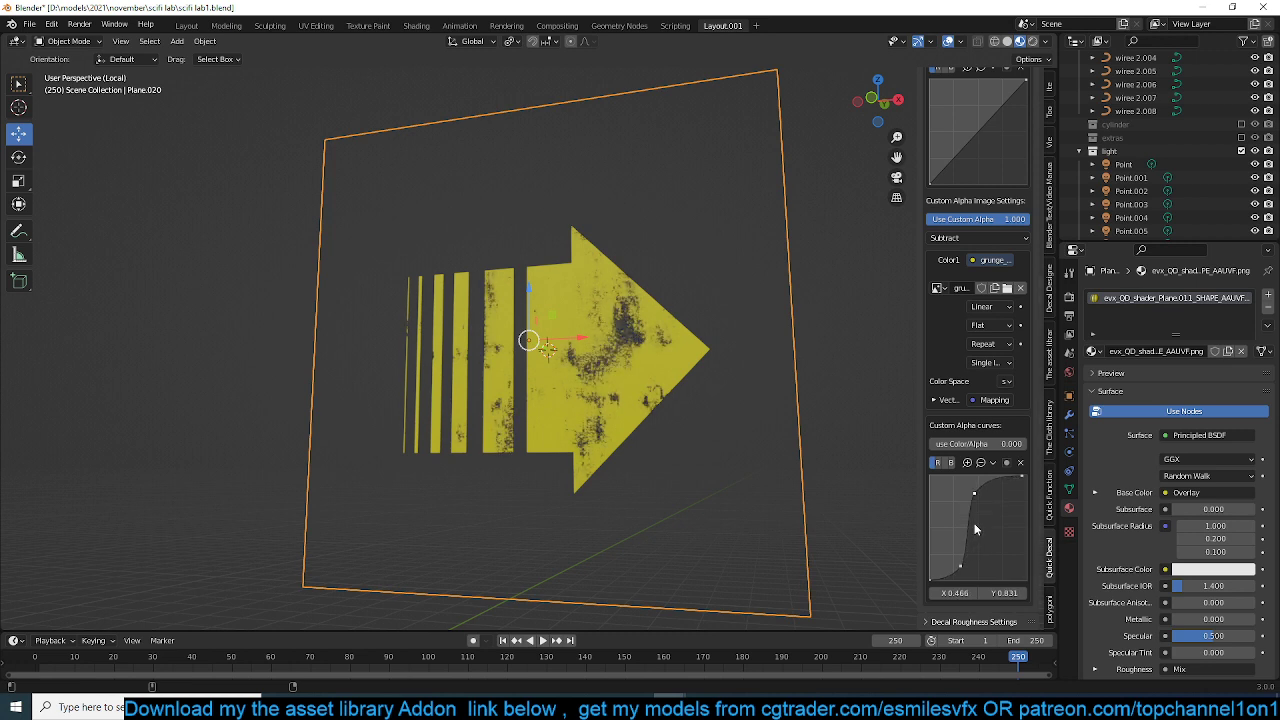
left_click_drag(961, 570, 953, 570)
mouse_move(974, 491)
left_mouse_down()
mouse_move(991, 500)
mouse_move(962, 492)
left_mouse_up()
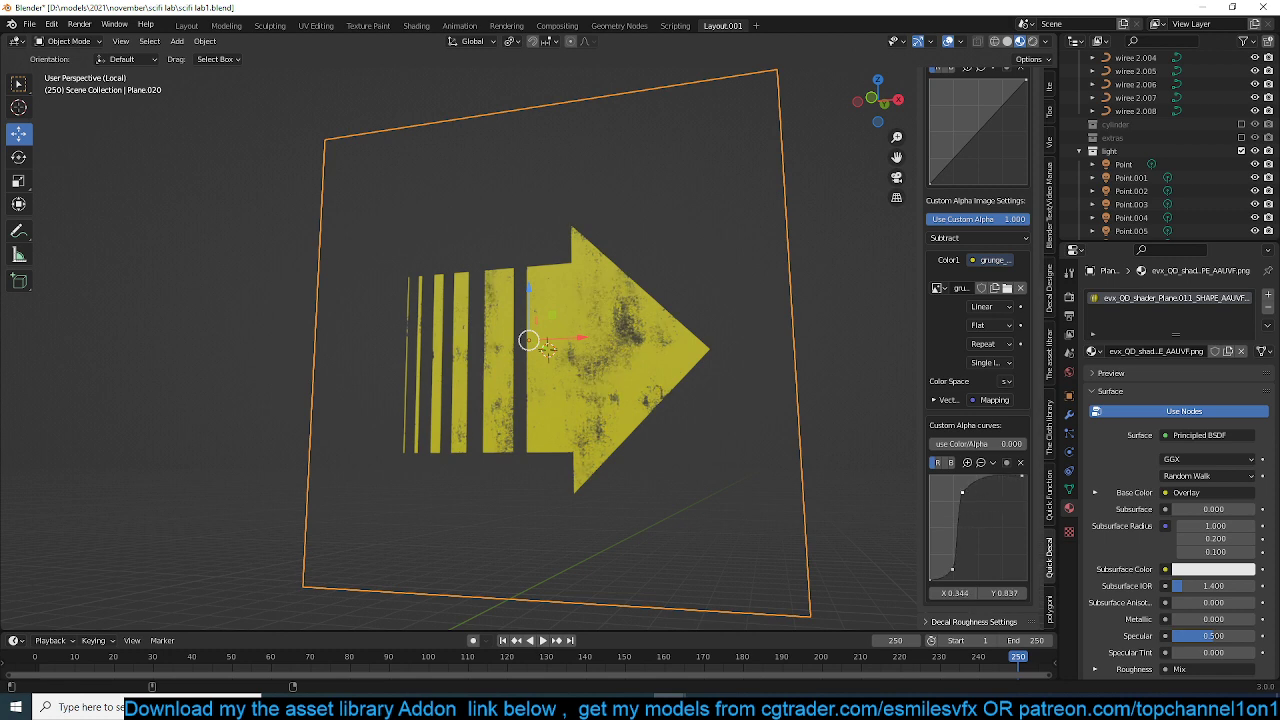
- Give both custom alpha curve points vector handles and move them to about X 0.256, Y 0.025 and X 0.378, Y 0.937
left_click(992, 463)
left_click(1040, 490)
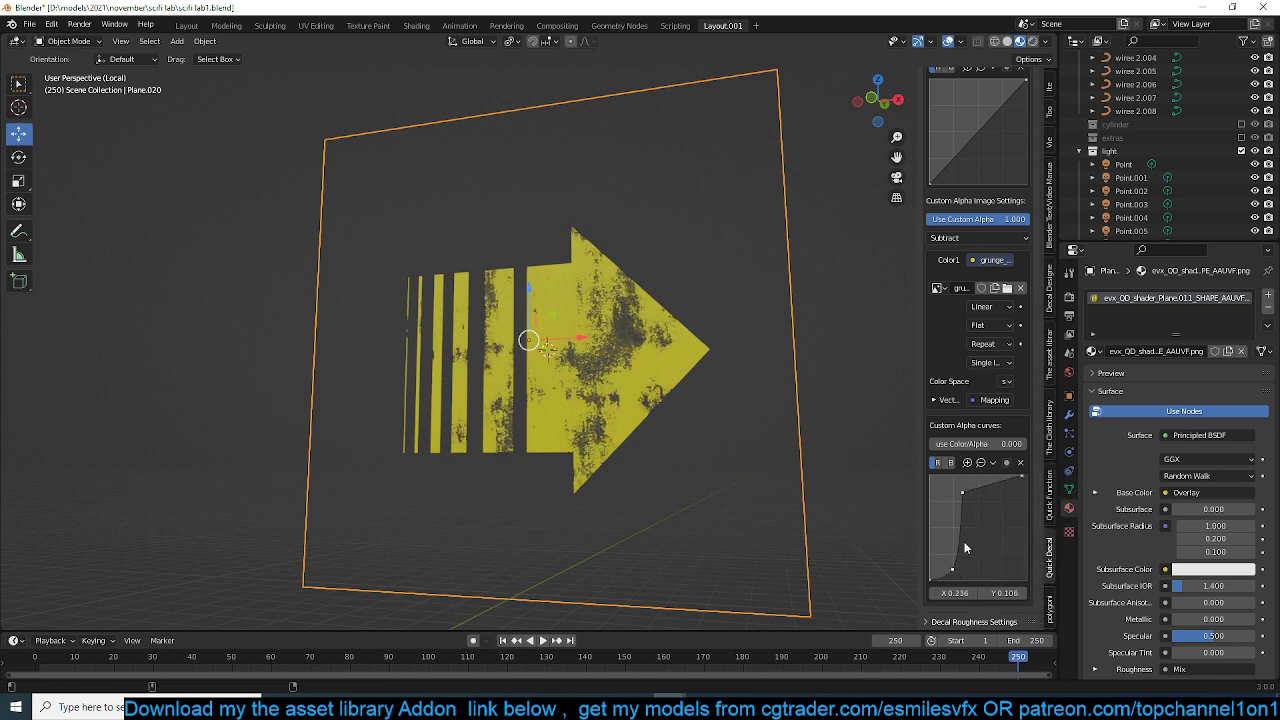
left_click(992, 463)
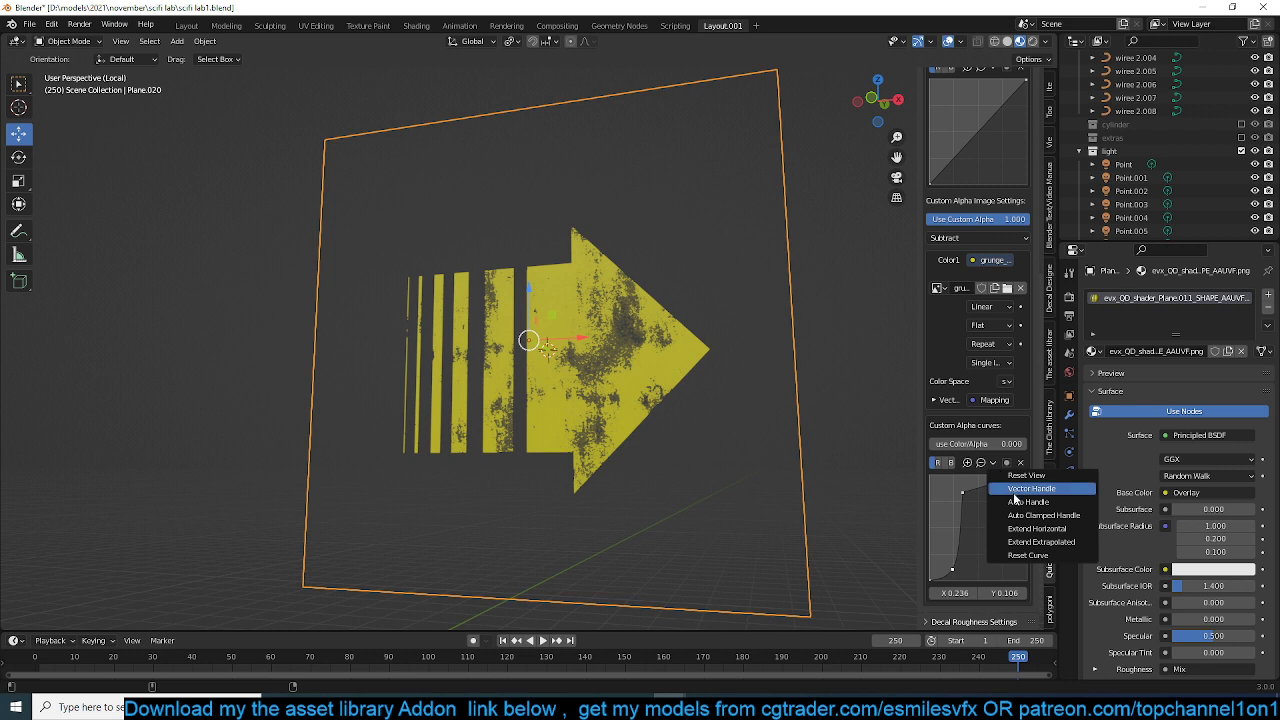
left_click(1015, 490)
left_click_drag(952, 568, 960, 578)
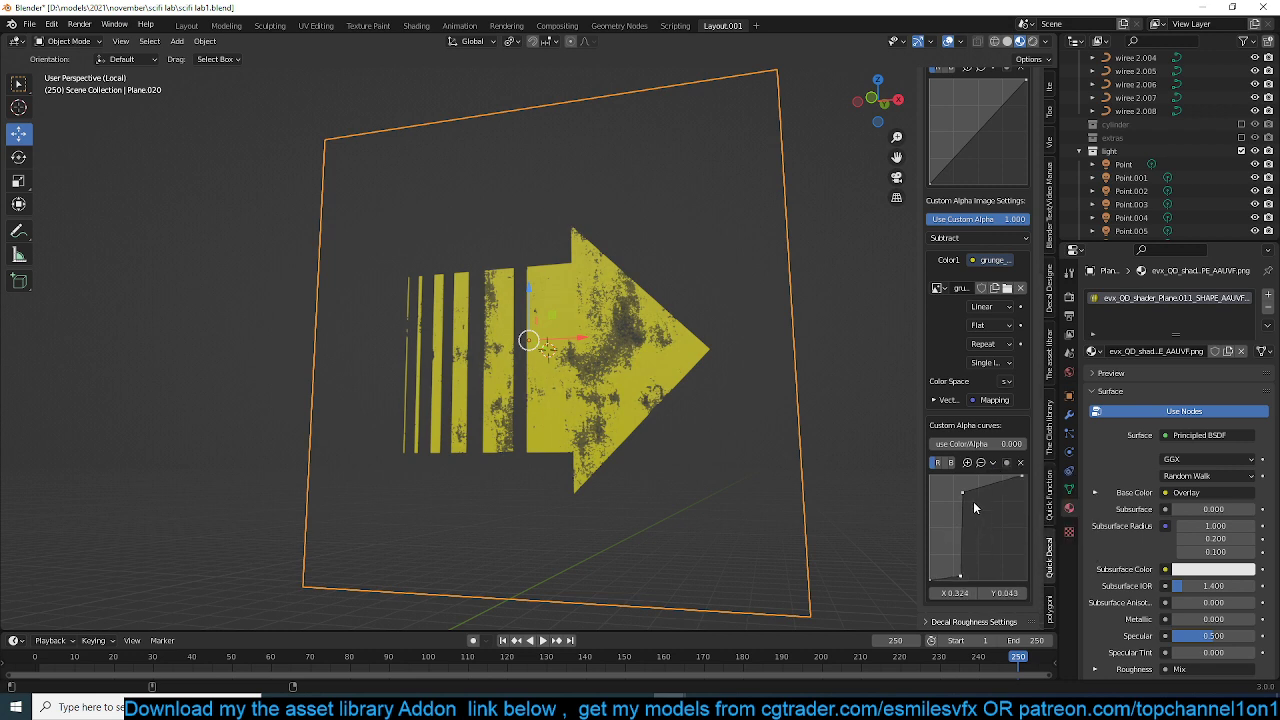
mouse_move(960, 495)
left_mouse_down()
mouse_move(953, 504)
mouse_move(964, 482)
left_mouse_up()
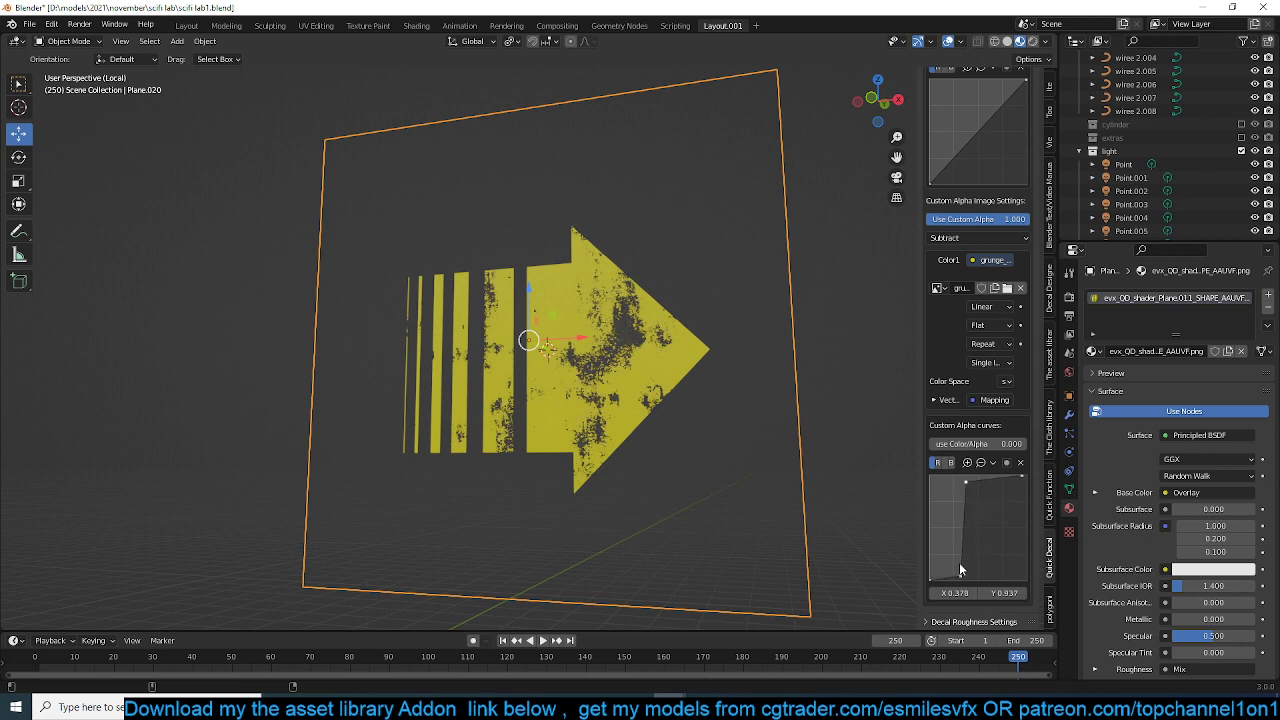
left_click_drag(962, 578, 958, 575)
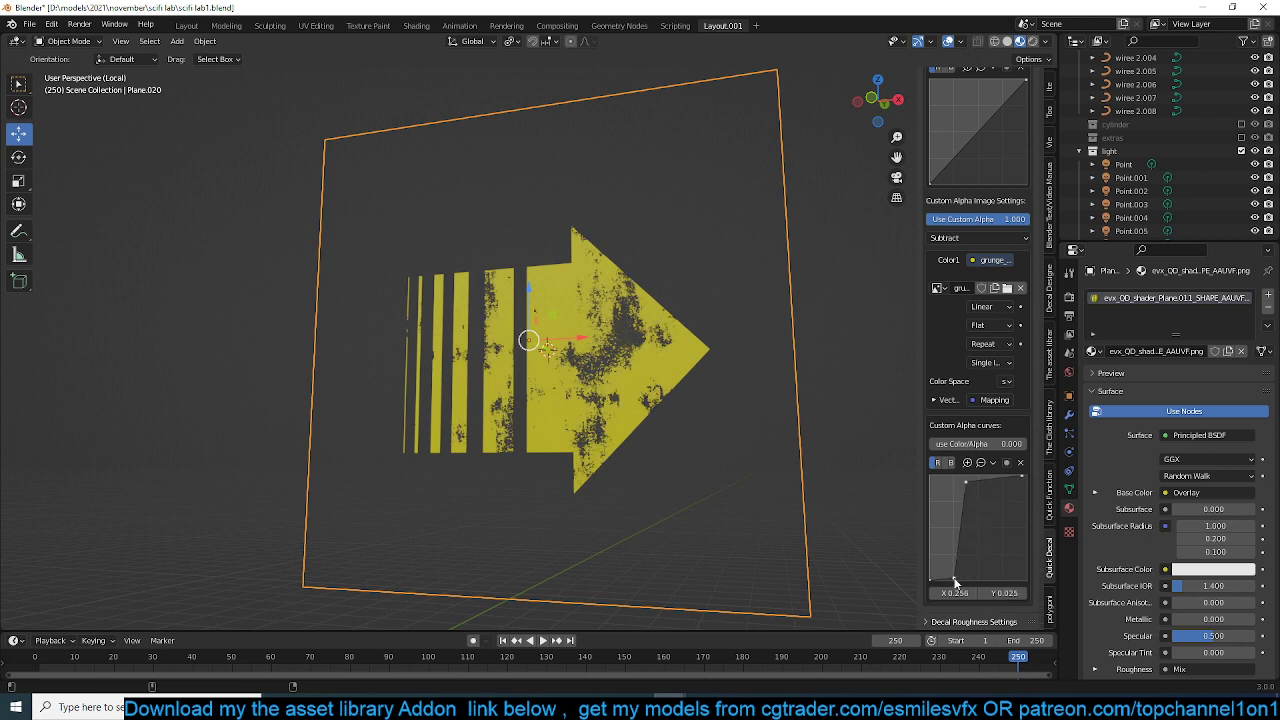
- Load a different grunge map from the grunges folder as the decal's custom alpha image
scroll(962, 399, "up", 3)
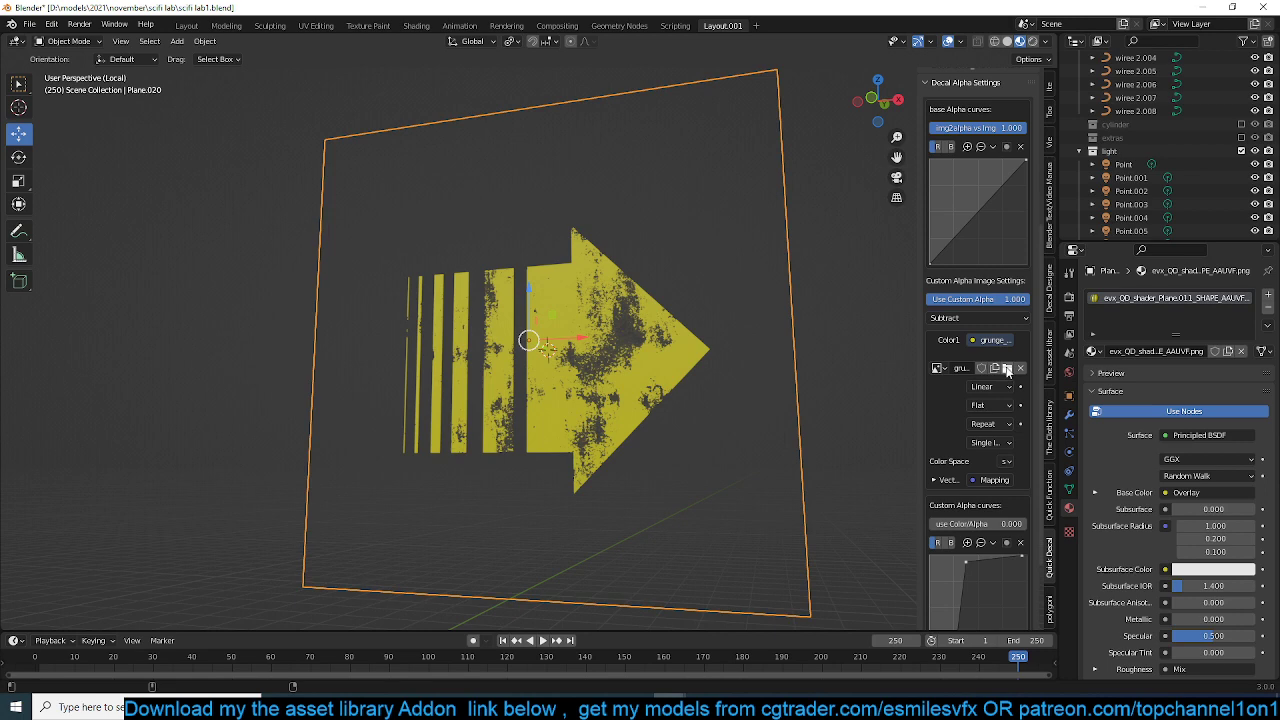
left_click(1008, 368)
scroll(655, 458, "down", 5)
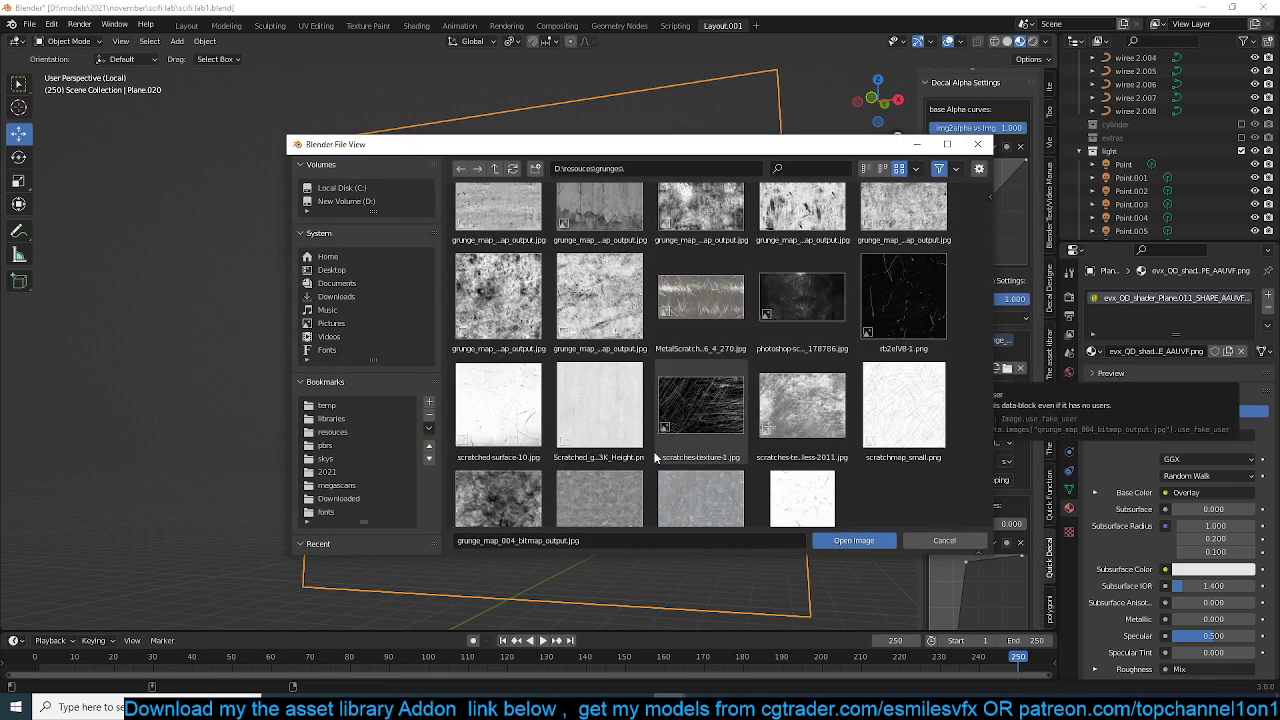
double_click(815, 343)
middle_click_drag(815, 343, 735, 368)
- Shift both custom alpha curve points toward higher X values, placing the lower one at about X 0.317, Y 0.000
scroll(937, 527, "down", 4)
left_click_drag(970, 470, 982, 466)
left_click_drag(952, 563, 961, 560)
middle_click_drag(760, 430, 740, 375)
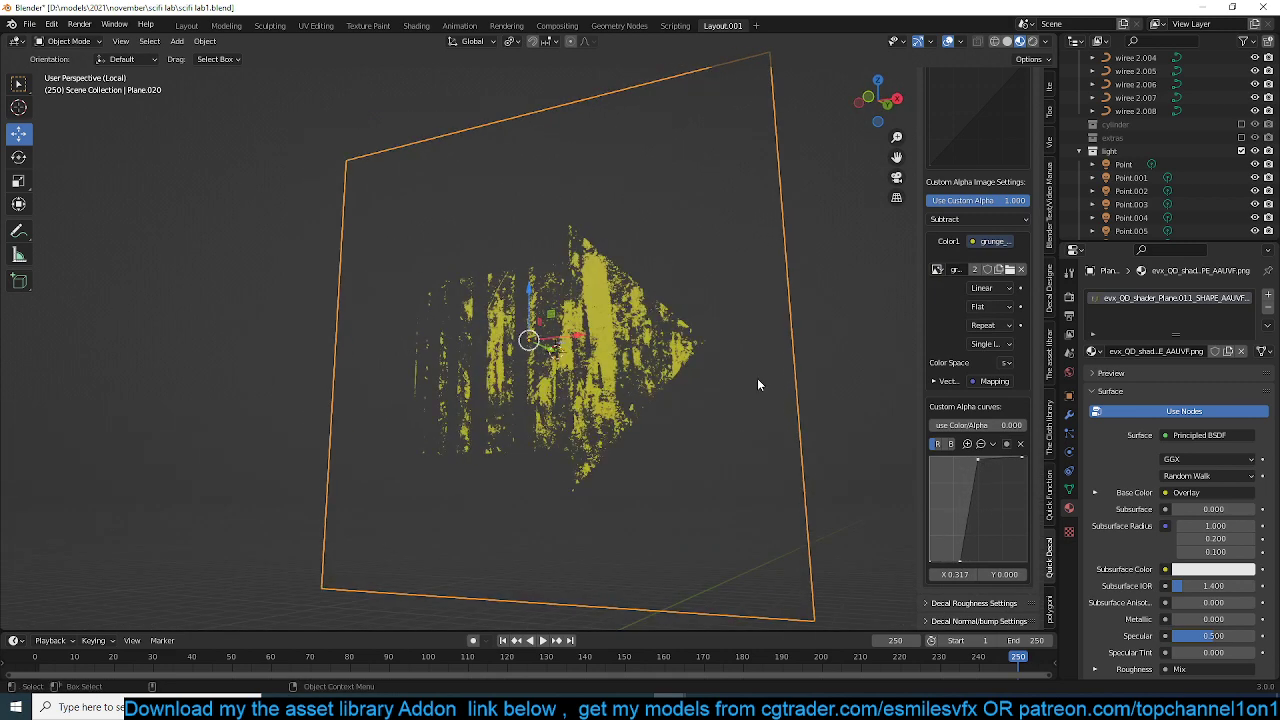
scroll(560, 330, "up", 3)
middle_click_drag(560, 330, 648, 345)
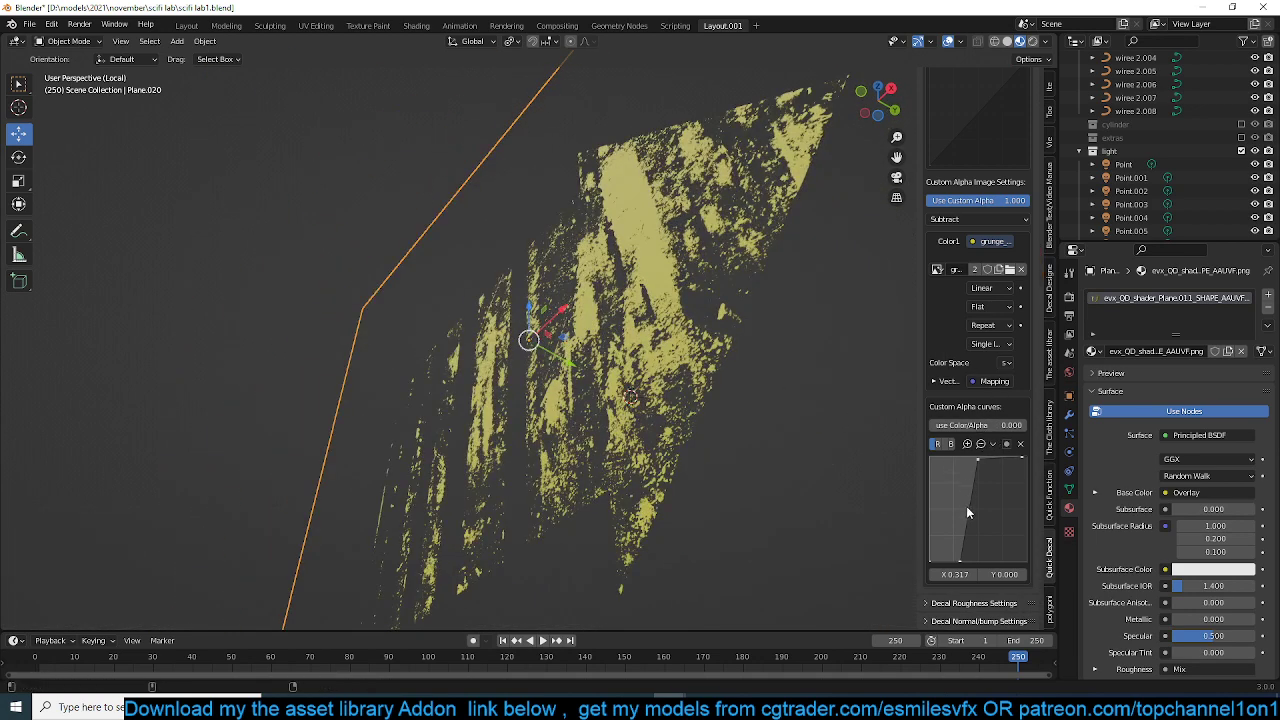
- Try use Color/Alpha at 0.764 and preview the decal with Use Custom Alpha and img2alpha vs img each at 0.000
left_click(963, 425)
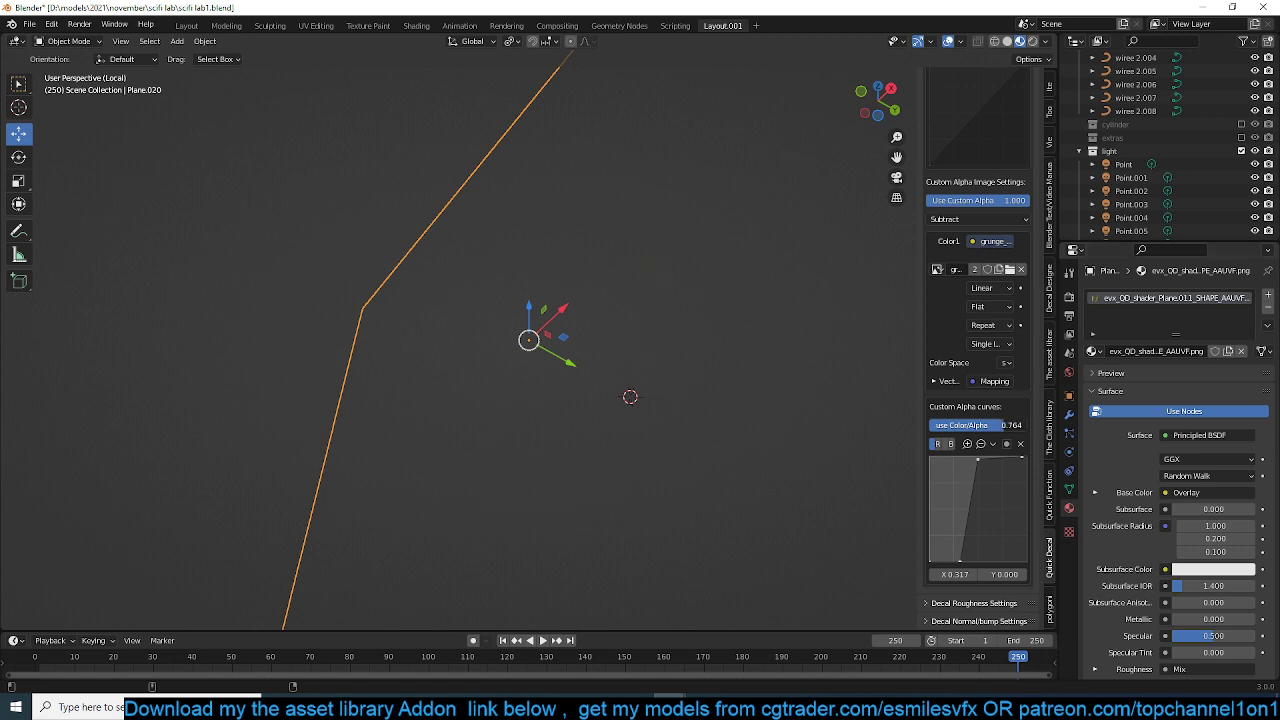
left_click_drag(963, 425, 963, 400)
scroll(985, 296, "up", 2)
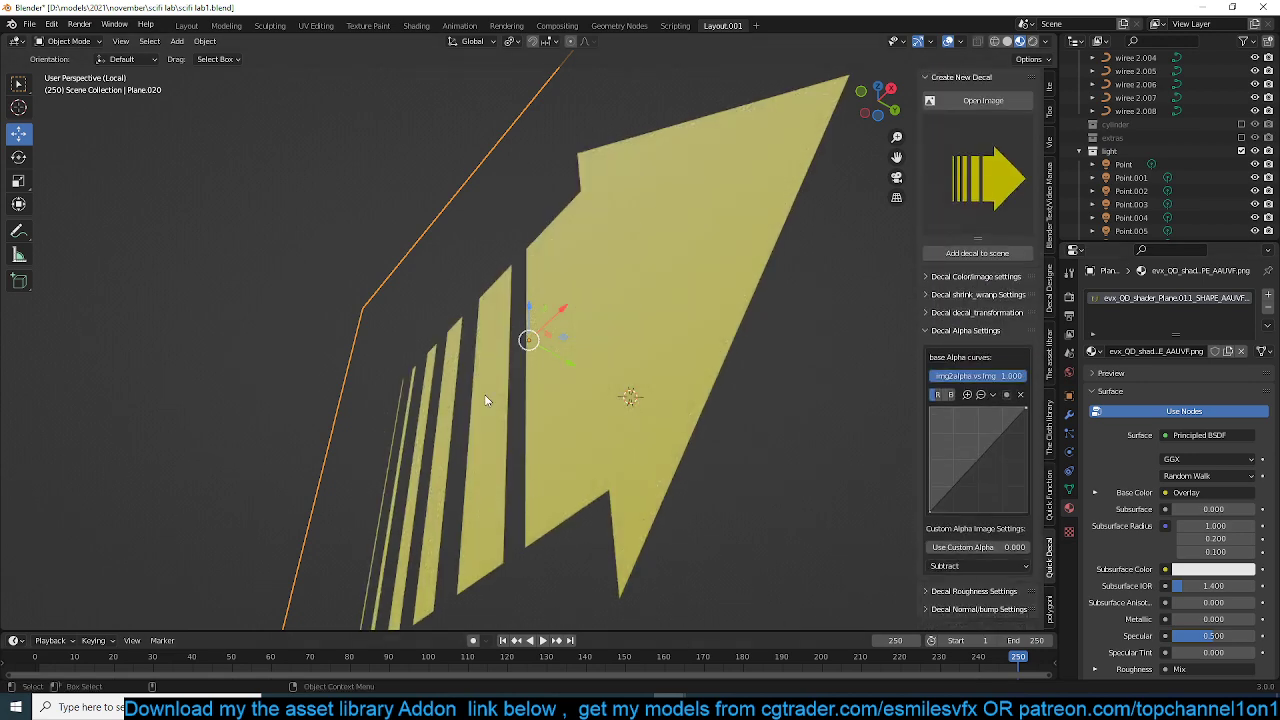
middle_click_drag(489, 401, 589, 451)
middle_click_drag(916, 369, 532, 311)
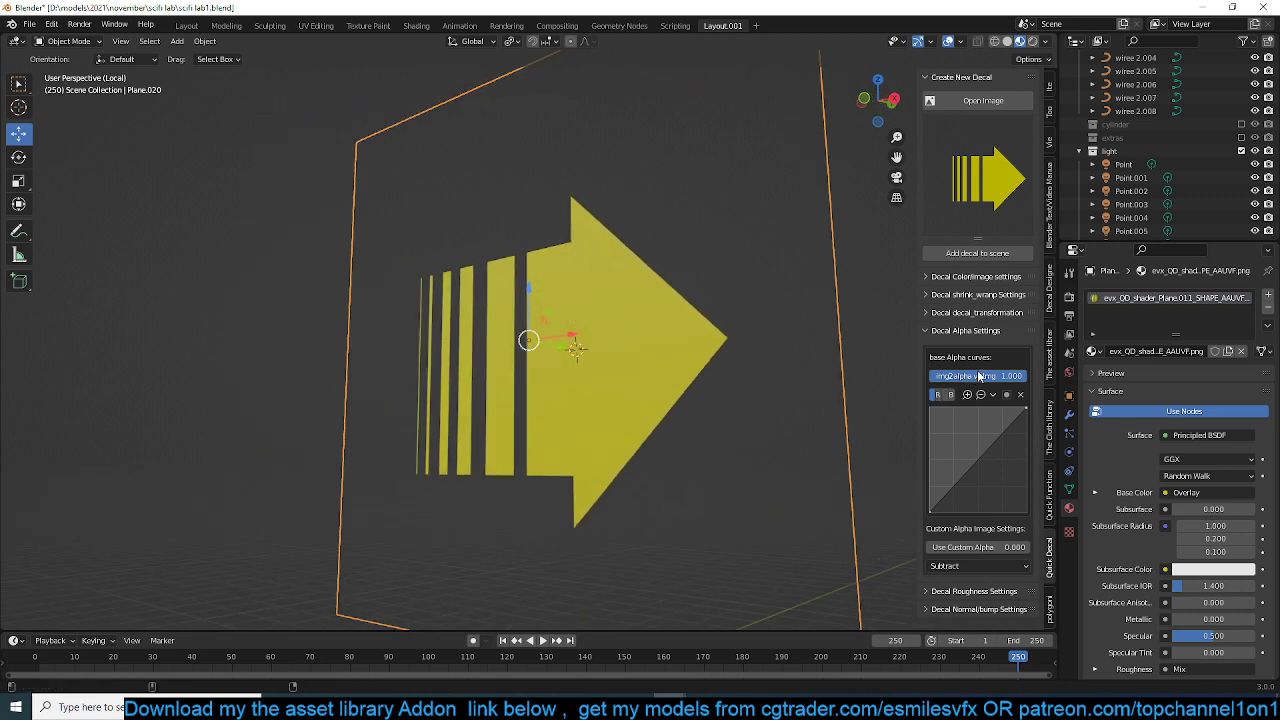
mouse_move(949, 377)
left_mouse_down()
mouse_move(851, 377)
mouse_move(949, 379)
left_mouse_up()
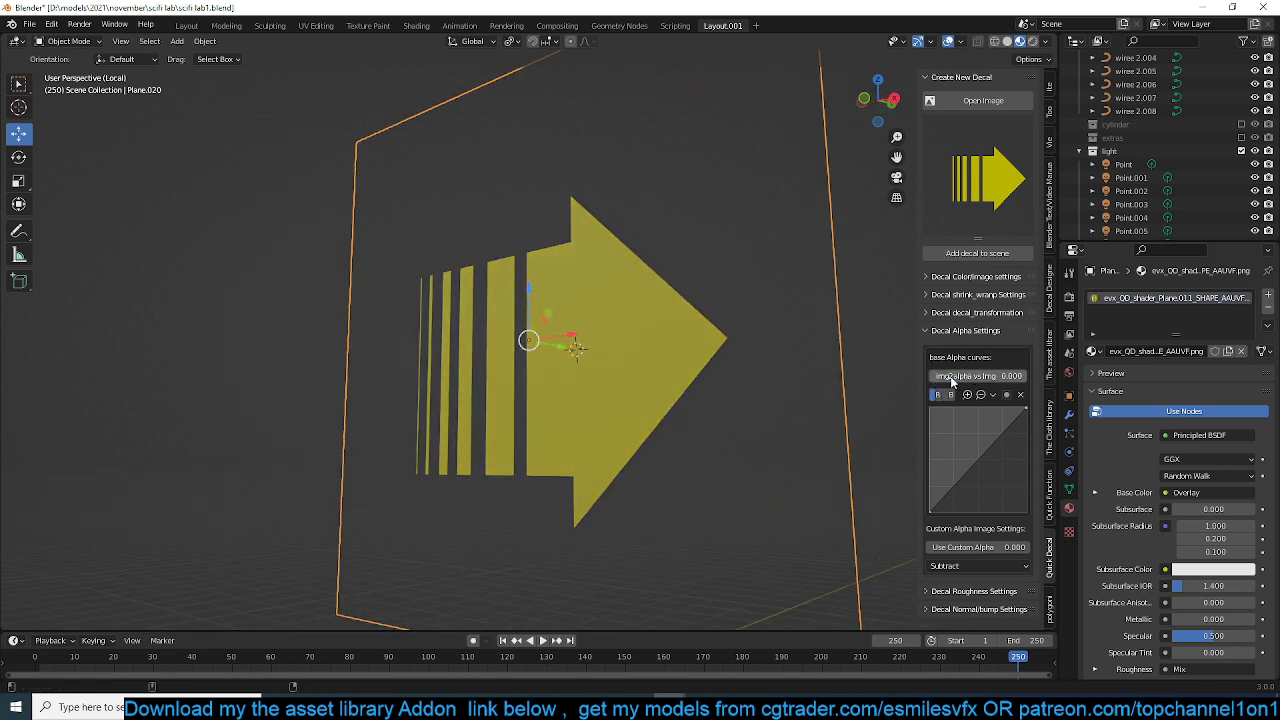
left_click(963, 547)
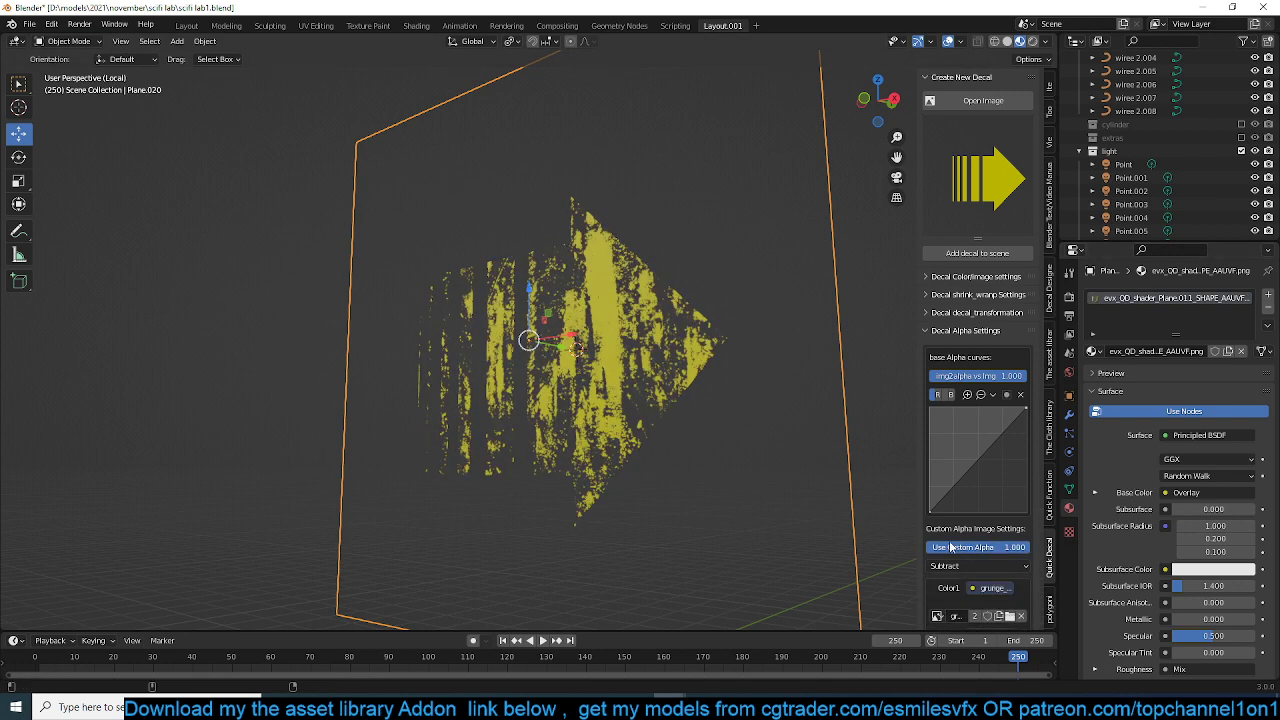
- Turn off the decal's custom alpha by setting Use Custom Alpha to 0.000
scroll(585, 399, "down", 3)
middle_click_drag(585, 399, 554, 288)
scroll(671, 362, "up", 5)
left_click(1003, 550)
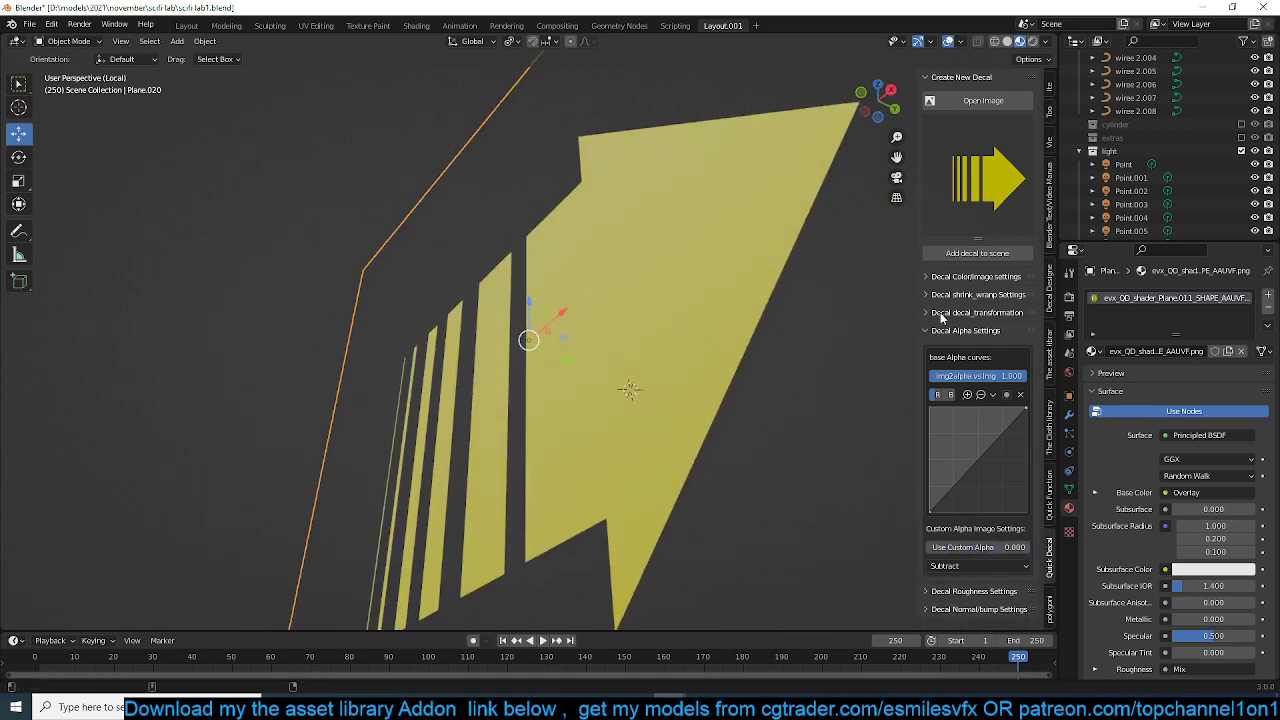
- Collapse the alpha settings and bend the base roughness curve down with a point at about X 0.695, Y 0.293
left_click(965, 331)
left_click(972, 348)
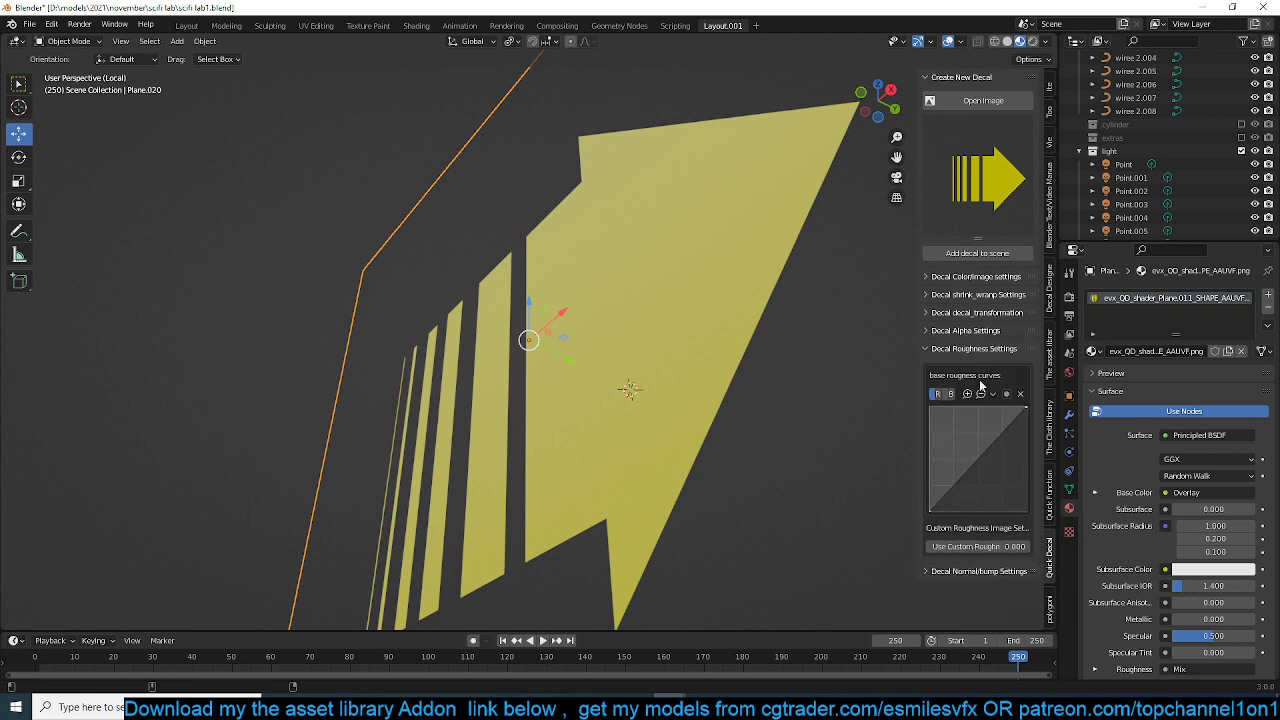
left_click(981, 457)
left_click_drag(981, 457, 997, 481)
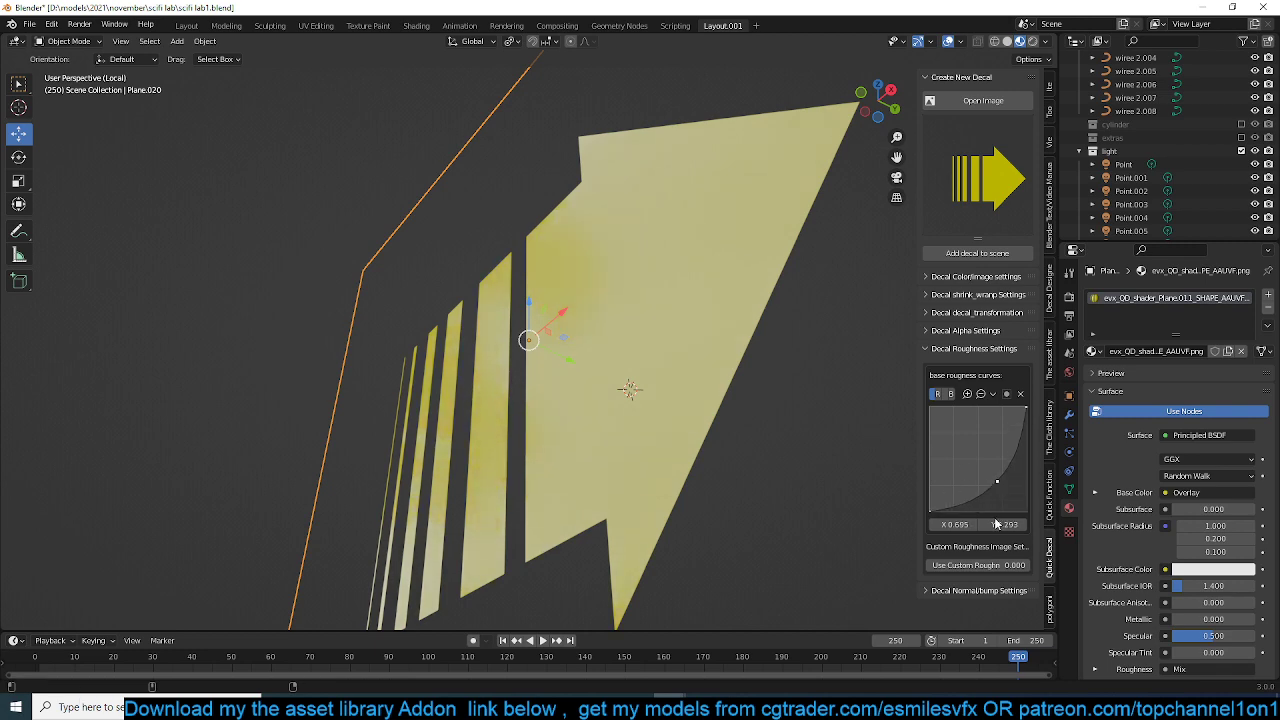
- Set Use Custom Roughness to 1.000 and load the 69658706 distress texture from the grunges folder as the custom roughness image
left_click(970, 565)
scroll(933, 520, "down", 3)
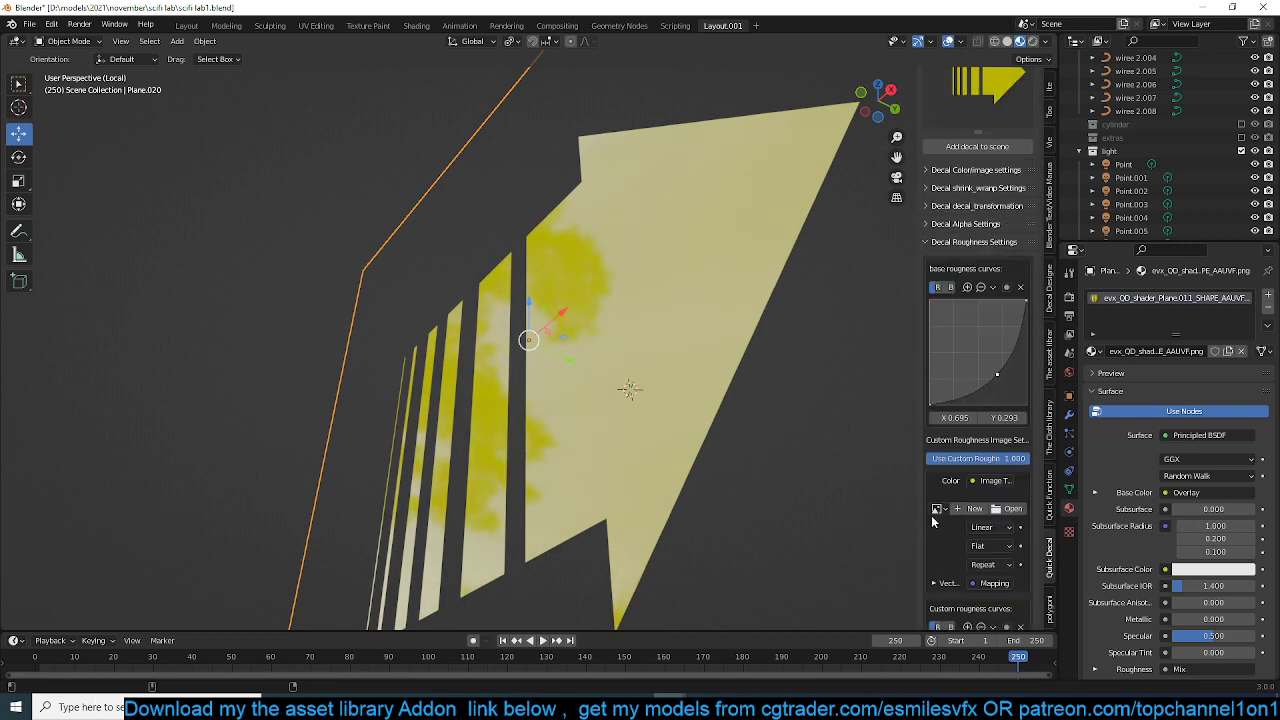
left_click(1011, 510)
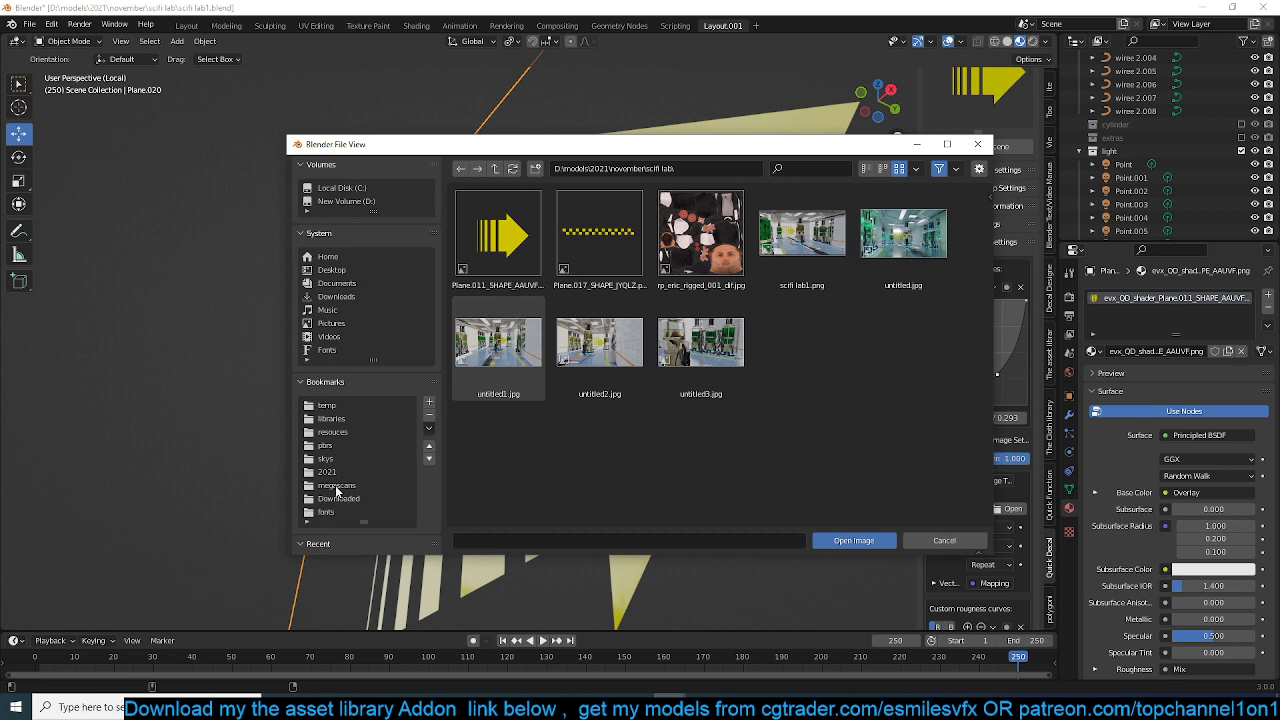
left_click(333, 432)
double_click(700, 440)
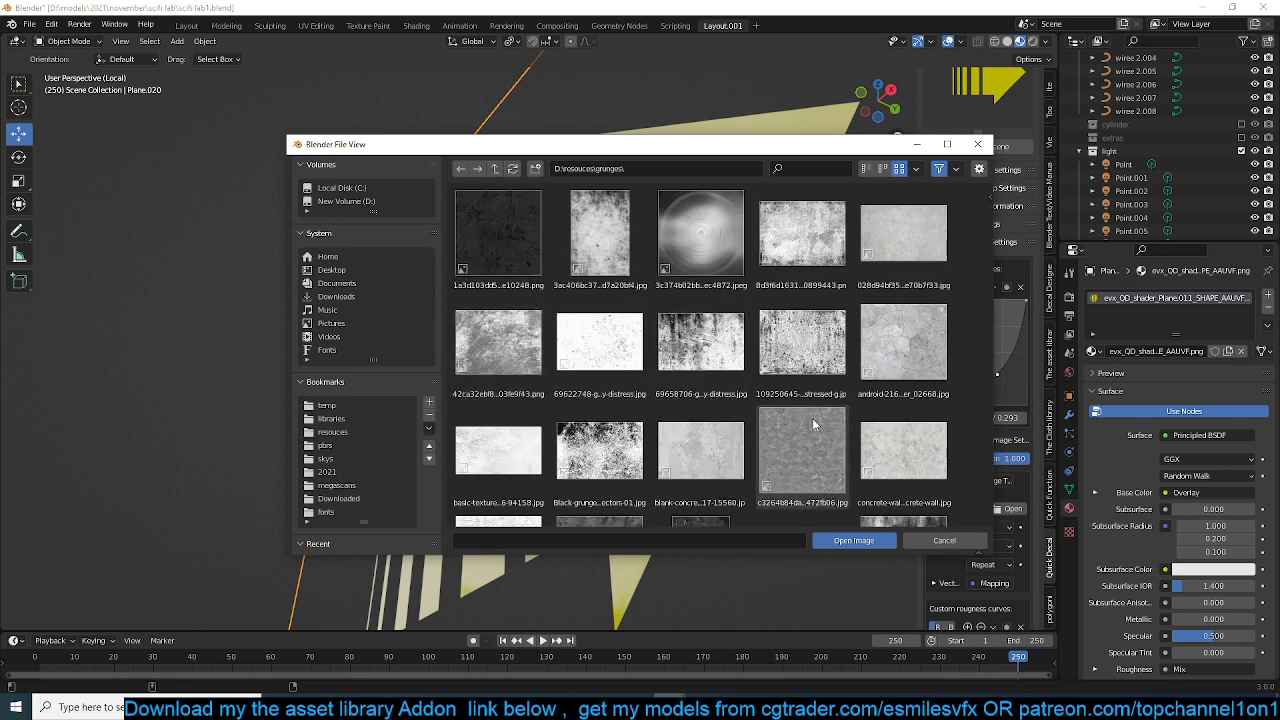
scroll(813, 419, "down", 1)
double_click(681, 298)
scroll(701, 363, "down", 2)
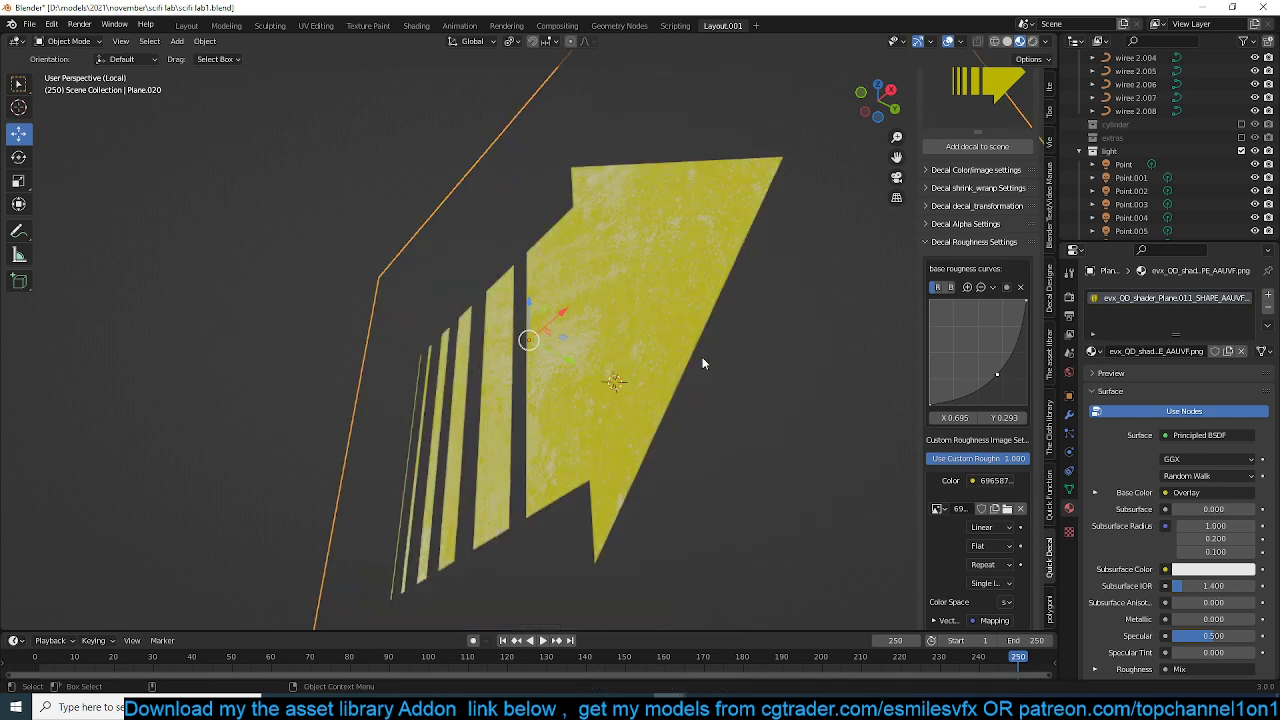
- Adjust the base roughness curve point to about X 0.722, Y 0.325 and bend the custom roughness curve with a new point
middle_click_drag(709, 358, 654, 340)
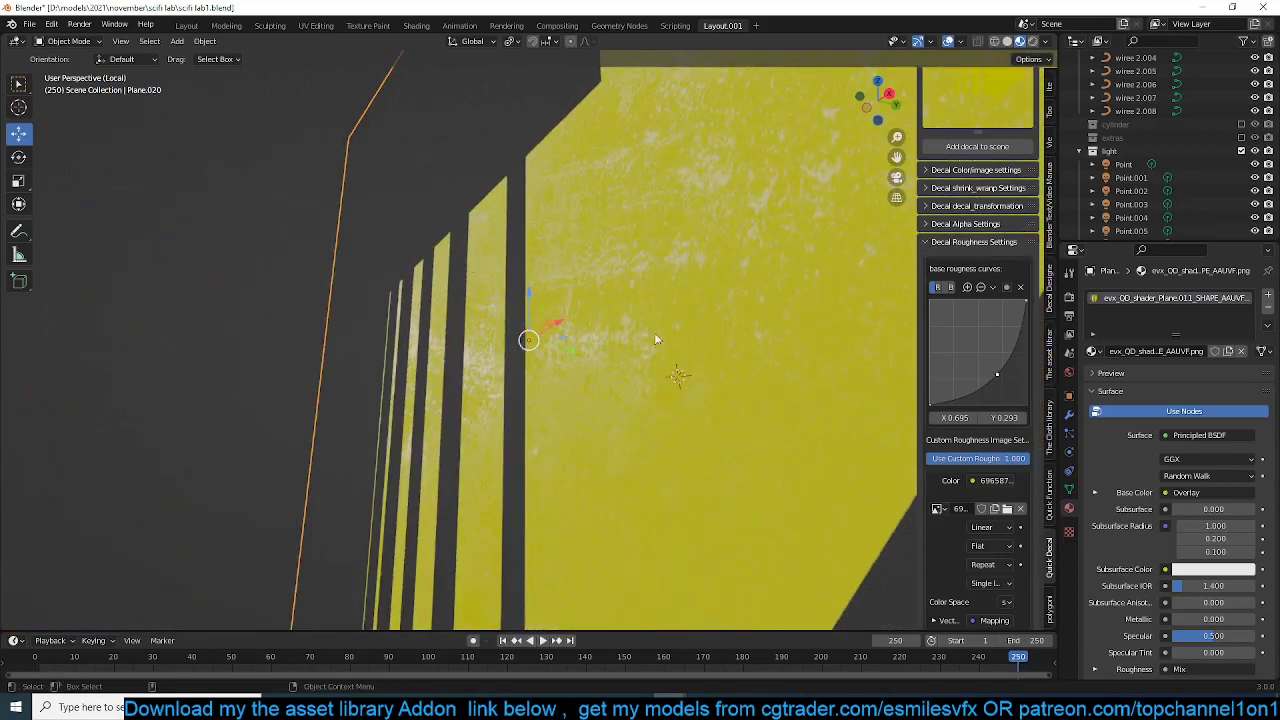
scroll(998, 344, "down", 1)
left_click_drag(998, 347, 985, 341)
scroll(991, 510, "down", 5)
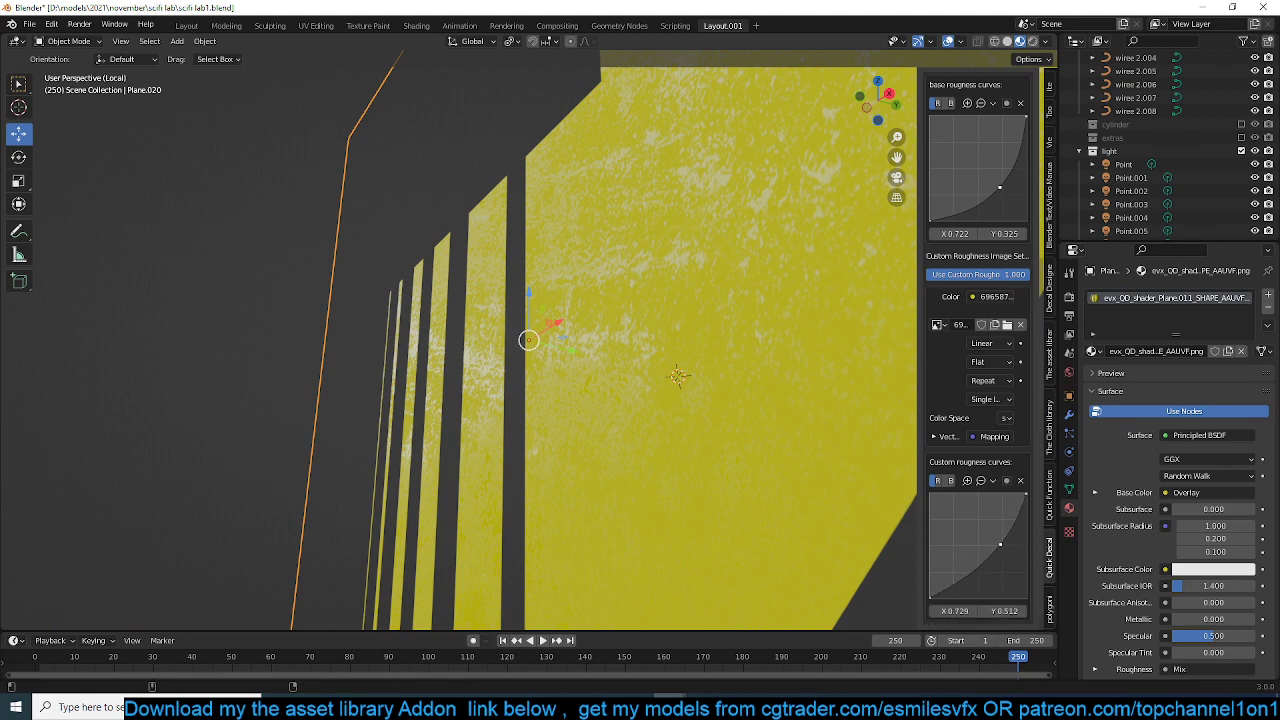
left_click_drag(952, 519, 983, 540)
scroll(975, 400, "up", 10)
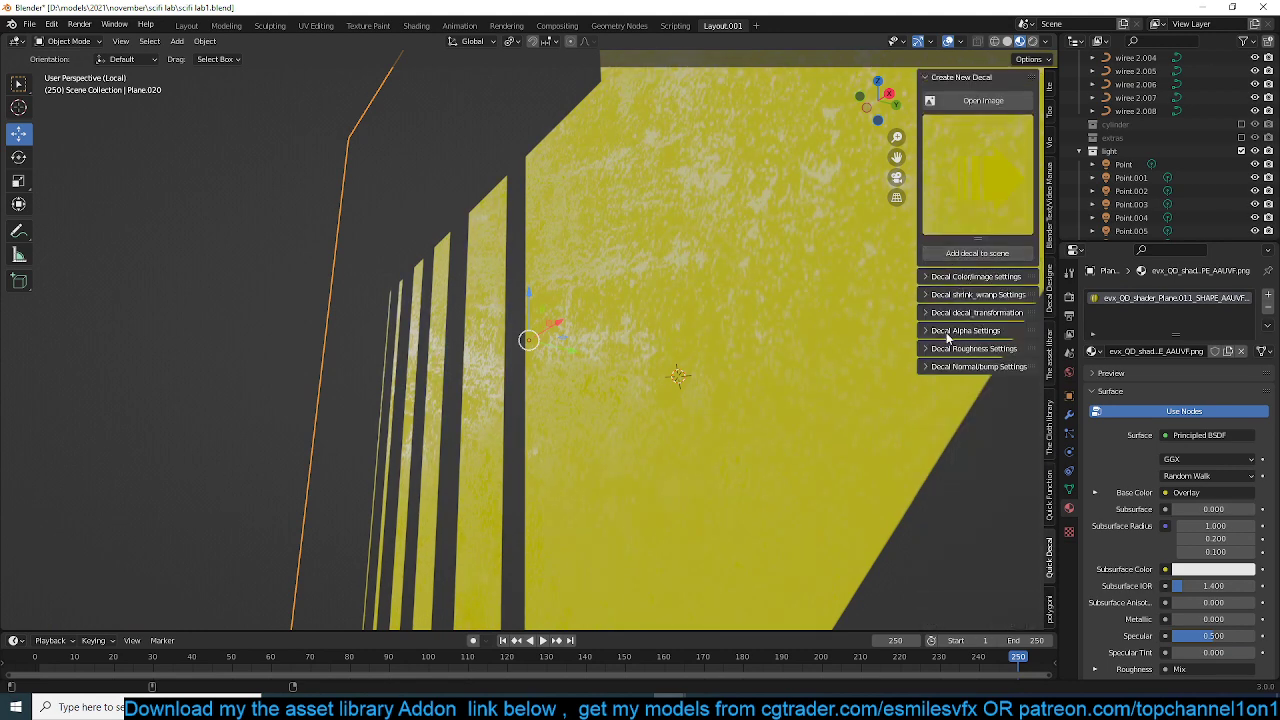
- Expand the alpha settings and set the arrow decal's Use Custom Alpha to 1.000
left_click(947, 331)
left_click(963, 547)
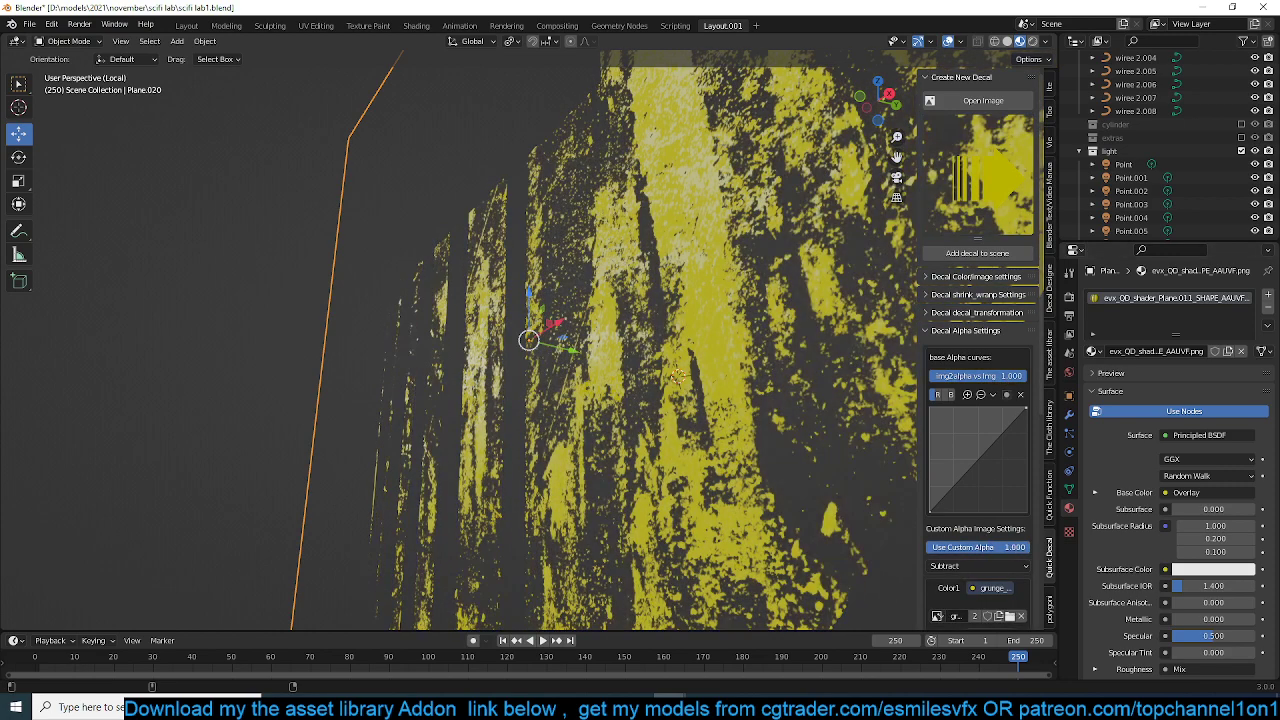
scroll(640, 407, "down", 4)
- Leave local view and look closely at the arrow decal against the walls of the full lab scene
key("KP_Divide")
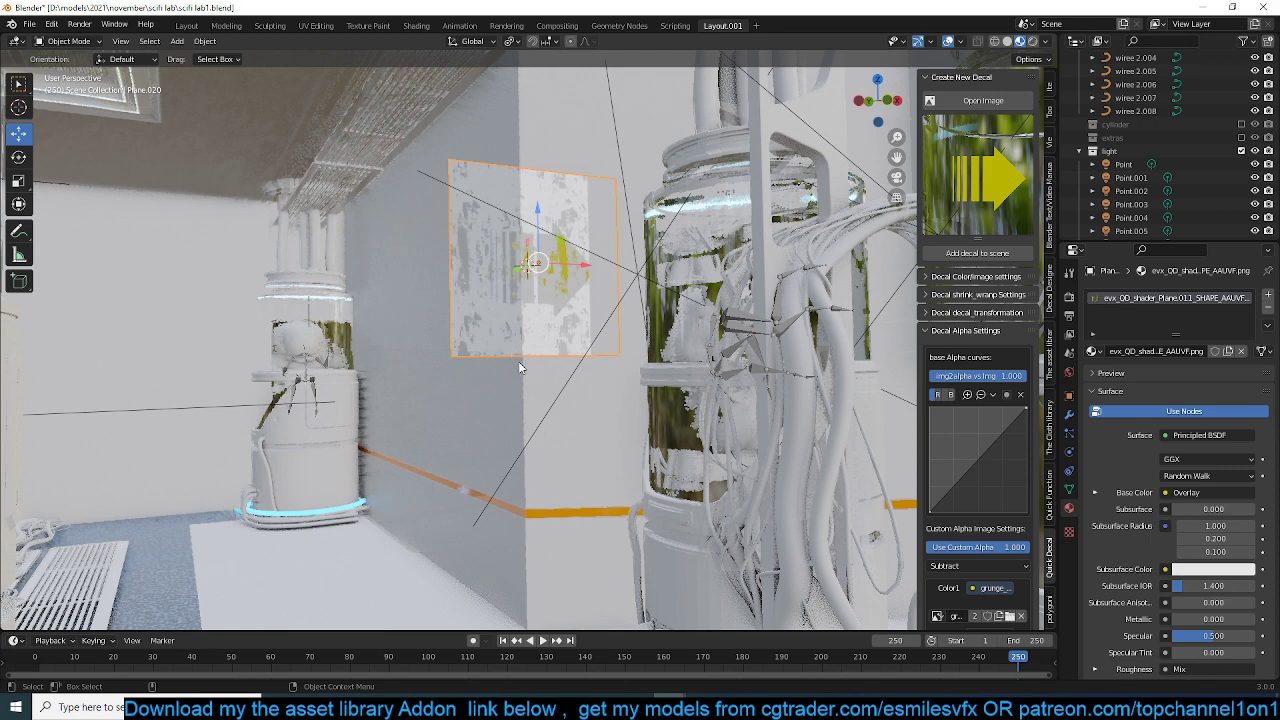
middle_click_drag(518, 361, 470, 391)
key("KP_0")
scroll(745, 392, "up", 5)
middle_click_drag(745, 392, 888, 432, "shift")
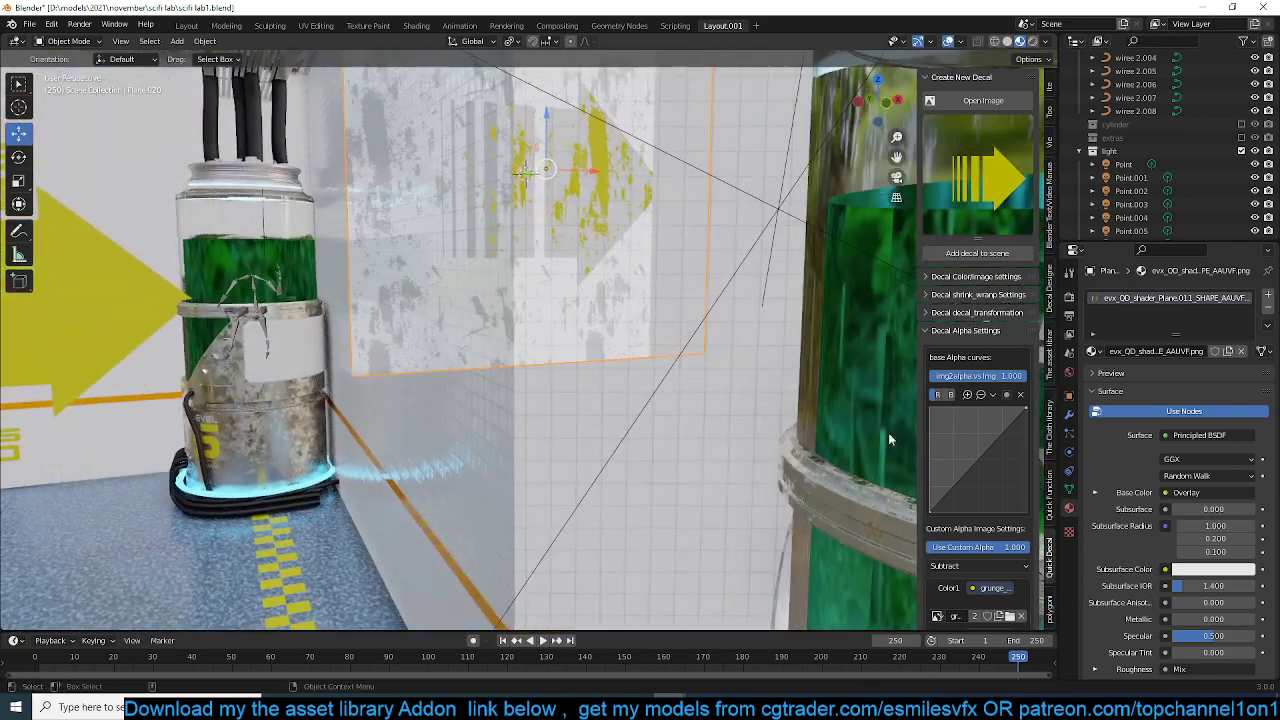
- Set the arrow decal's Use Custom Alpha to 0.000 with img2alpha vs img at 1.000
scroll(959, 472, "down", 2)
scroll(959, 472, "down", 2)
scroll(975, 480, "down", 1)
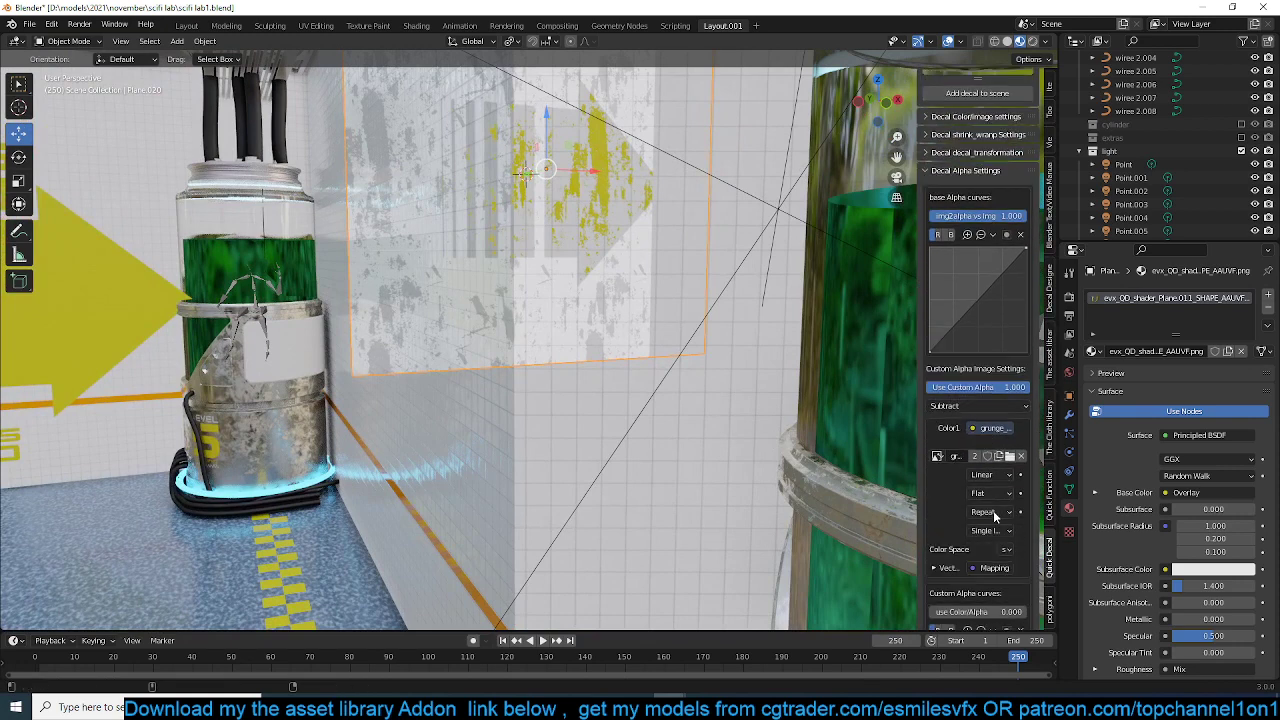
mouse_move(1002, 219)
left_mouse_down()
mouse_move(931, 219)
mouse_move(1027, 219)
left_mouse_up()
left_click_drag(1007, 387, 928, 387)
mouse_move(577, 346)
middle_mouse_down()
mouse_move(545, 346)
mouse_move(566, 346)
middle_mouse_up()
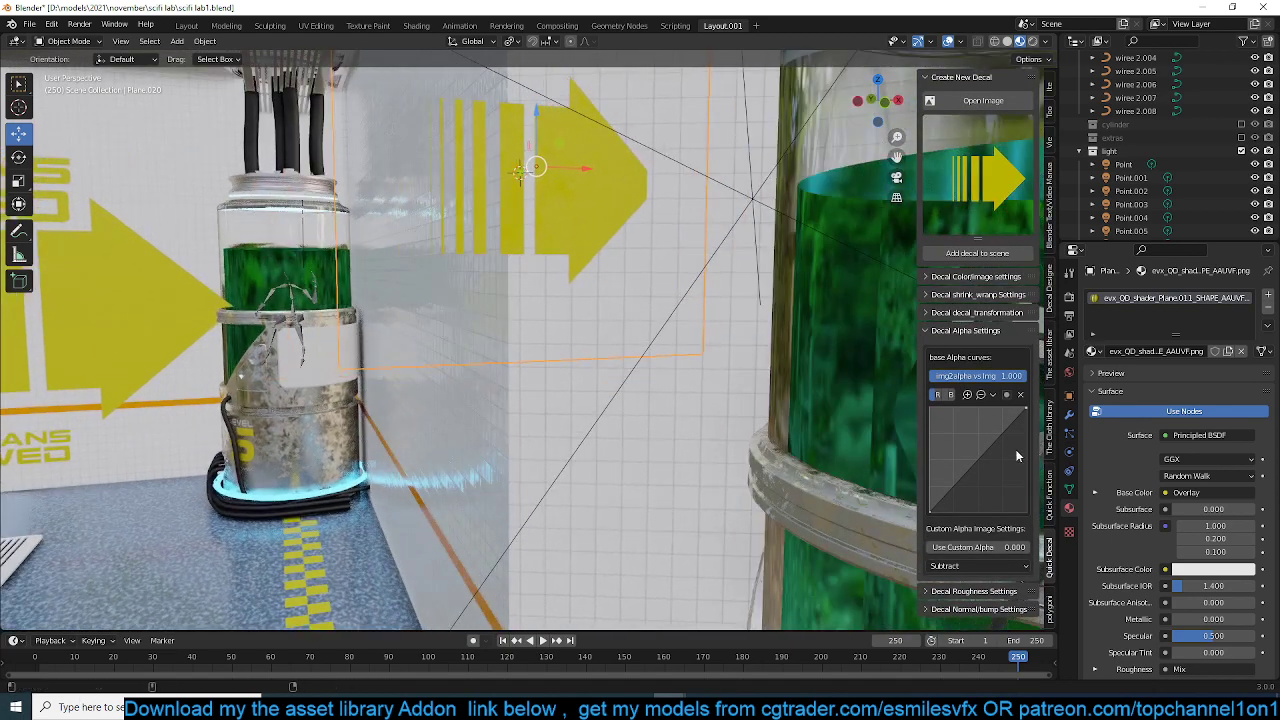
- Collapse the alpha settings, add a shrink wrap to the arrow decal and choose the lab wall Plane as its target
left_click(963, 331)
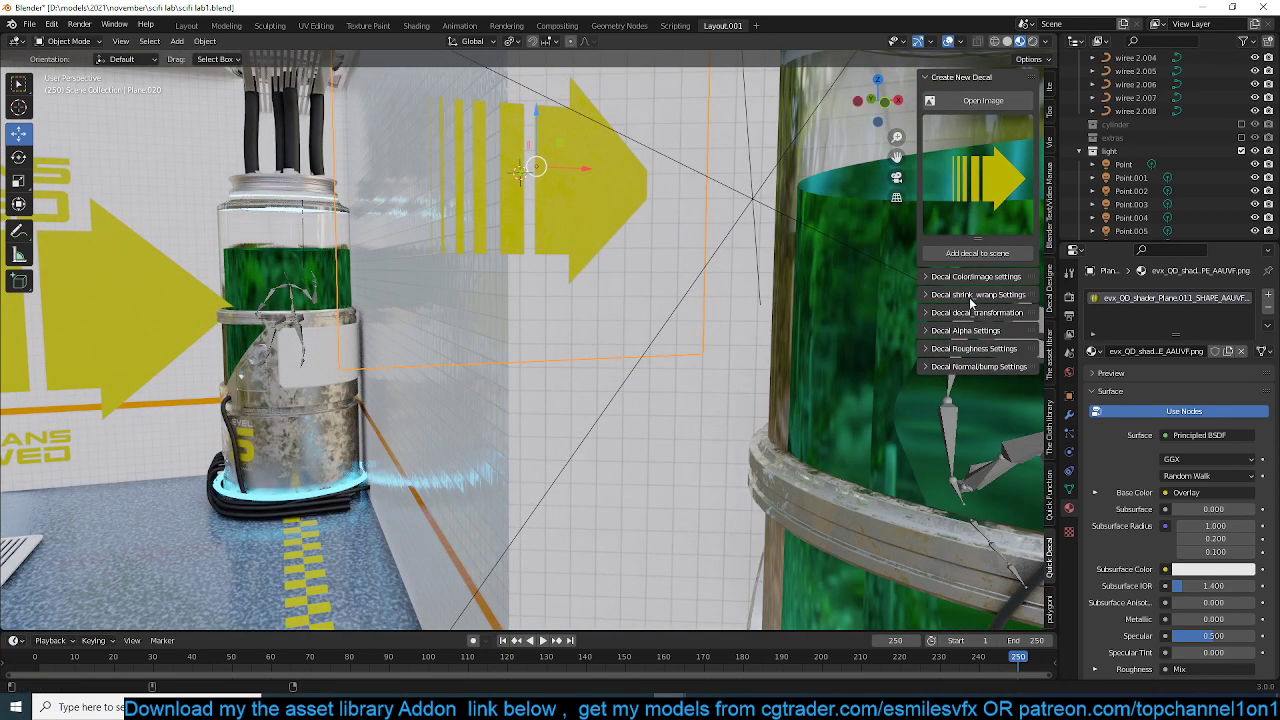
left_click(970, 296)
left_click(968, 335)
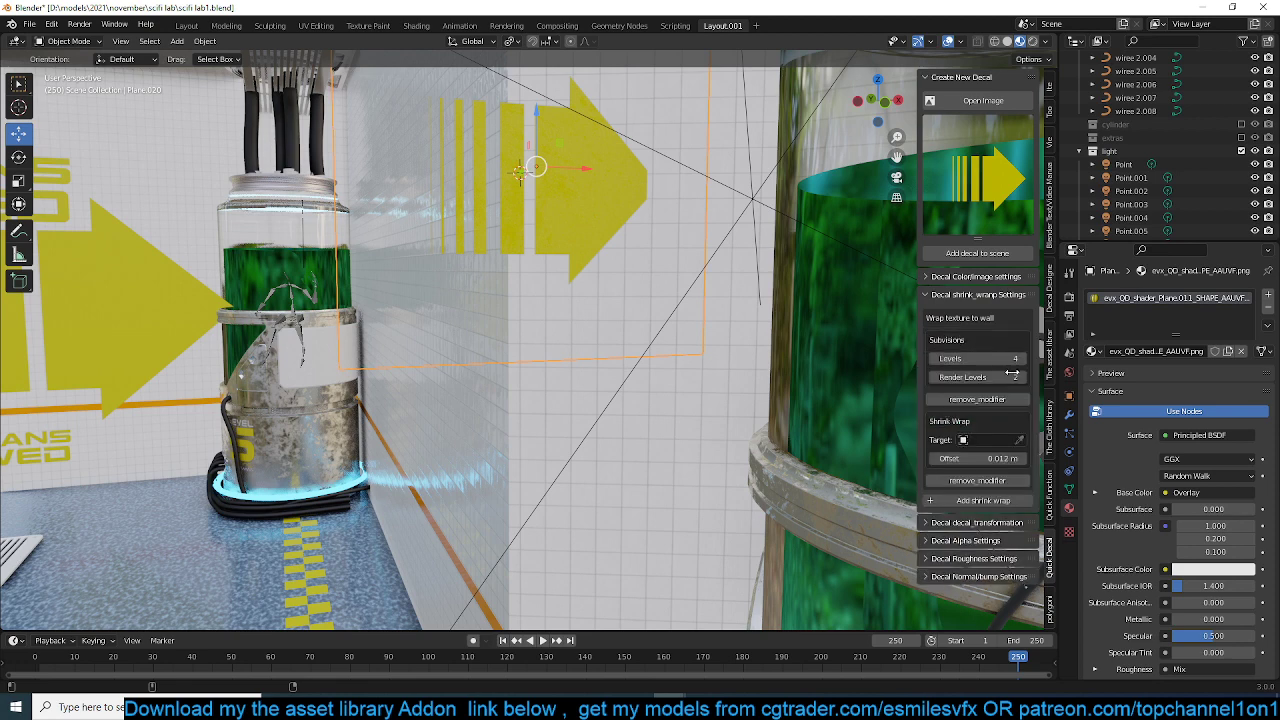
left_click(598, 313)
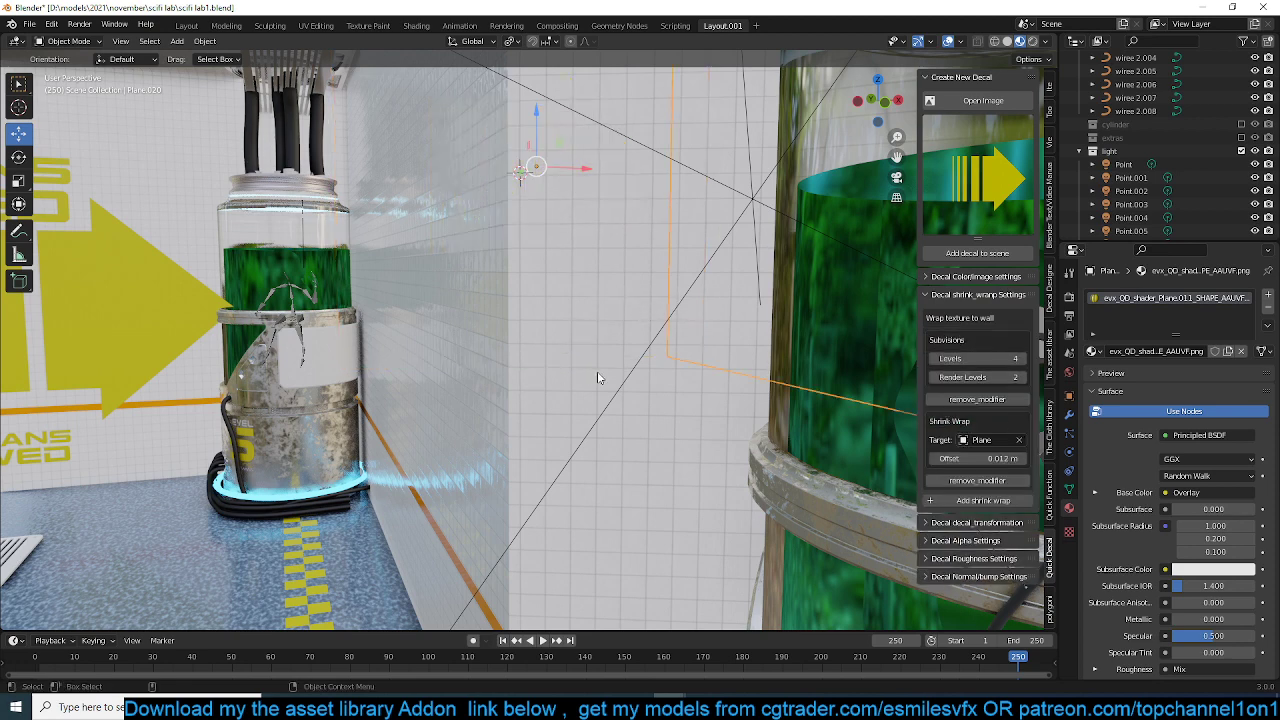
- Rotate the arrow decal around the global Z axis
middle_click_drag(519, 300, 540, 298)
key("r")
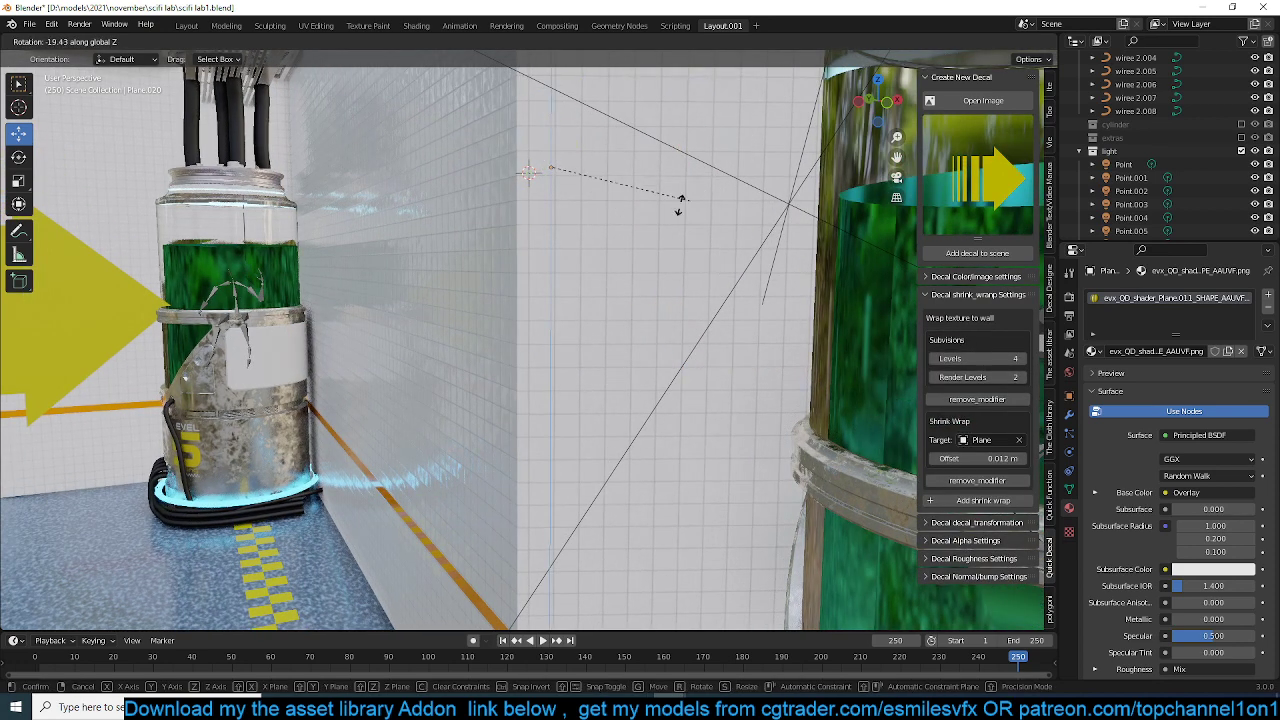
key("z")
left_click(557, 246)
- Isolate the arrow decal together with the lab wall in local view
scroll(590, 320, "down", 5)
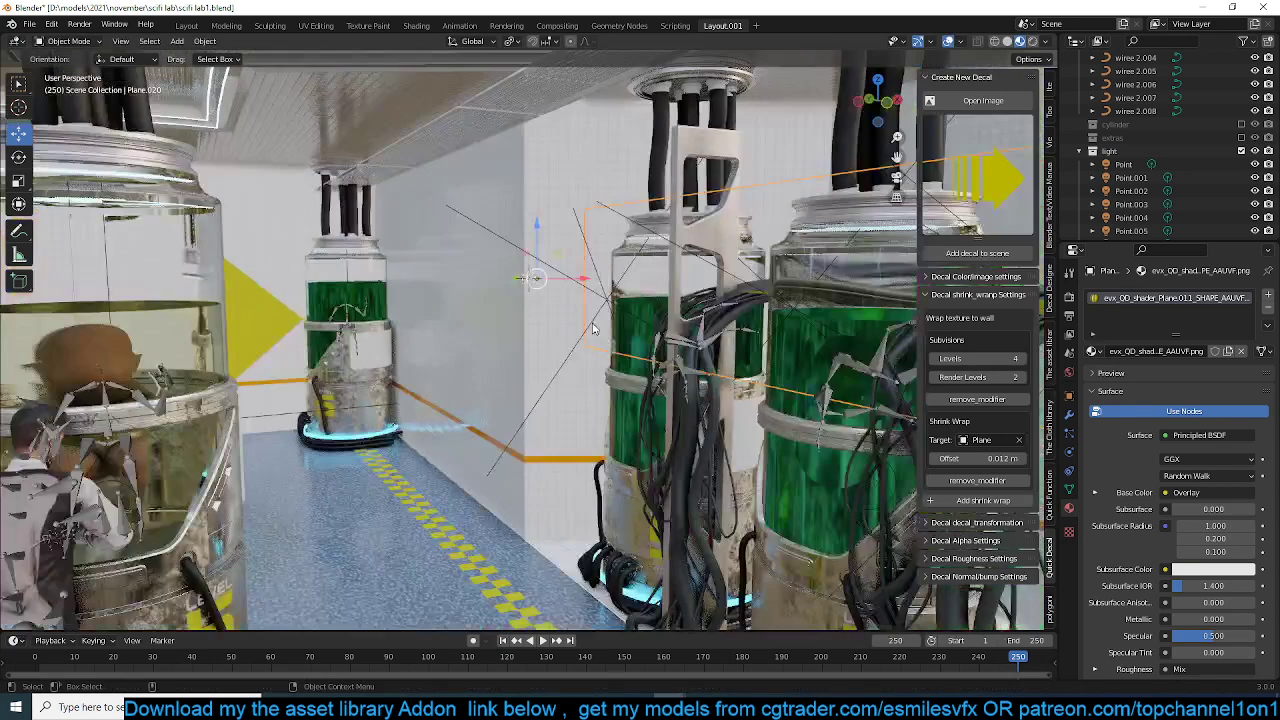
middle_click_drag(594, 329, 610, 354)
left_click(556, 194, "shift")
key("slash")
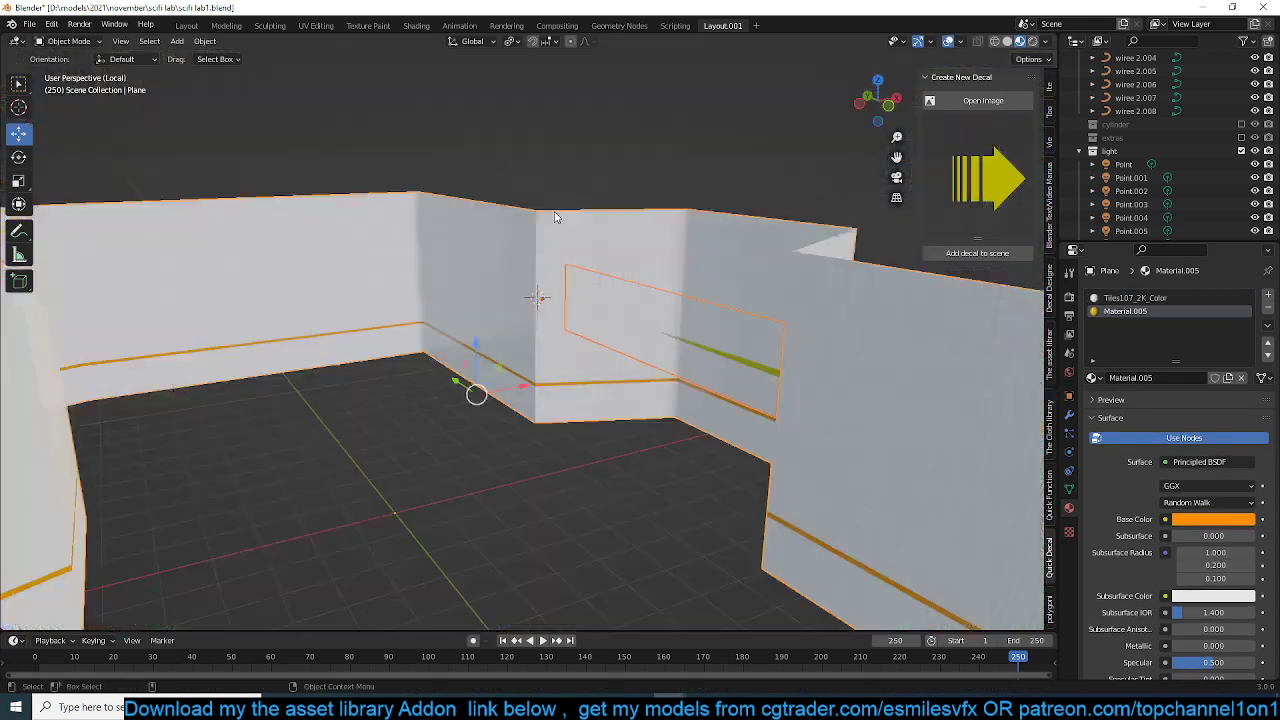
- Select the arrow decal and rotate it about 104 degrees around global Z so it lies on the nearby wall corner
scroll(605, 318, "up", 4)
left_click(641, 273)
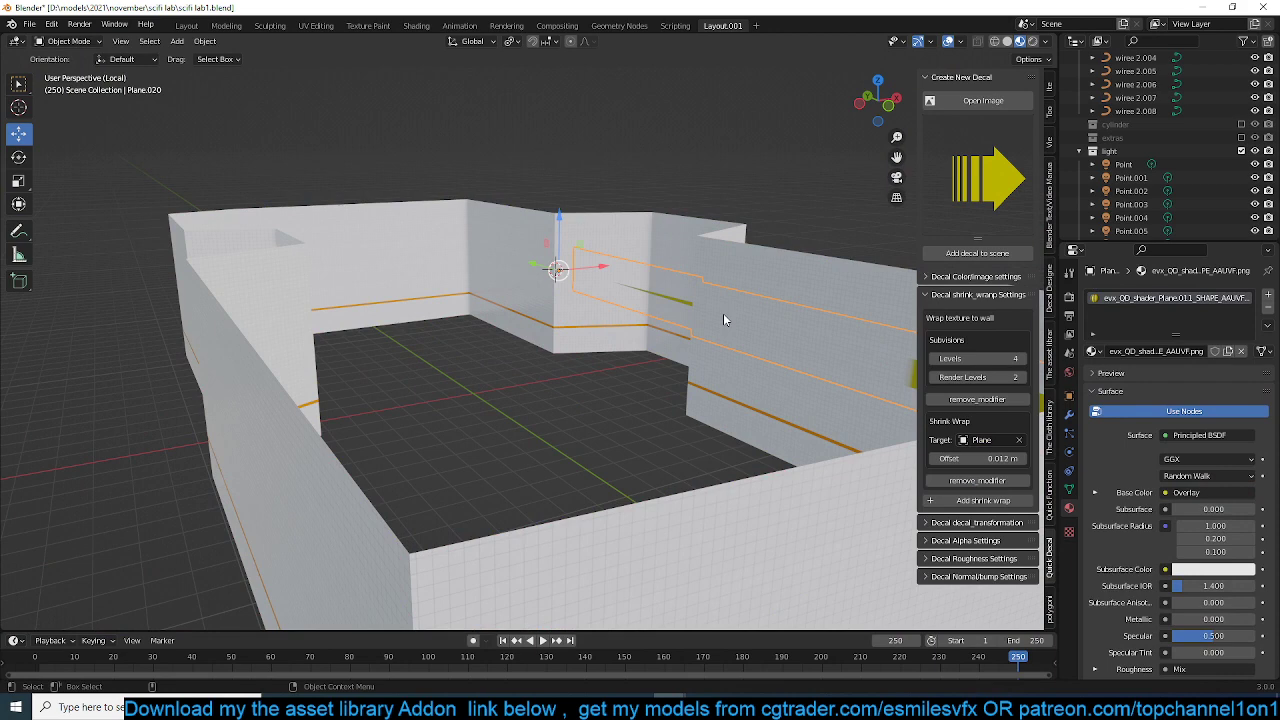
key("r")
key("z")
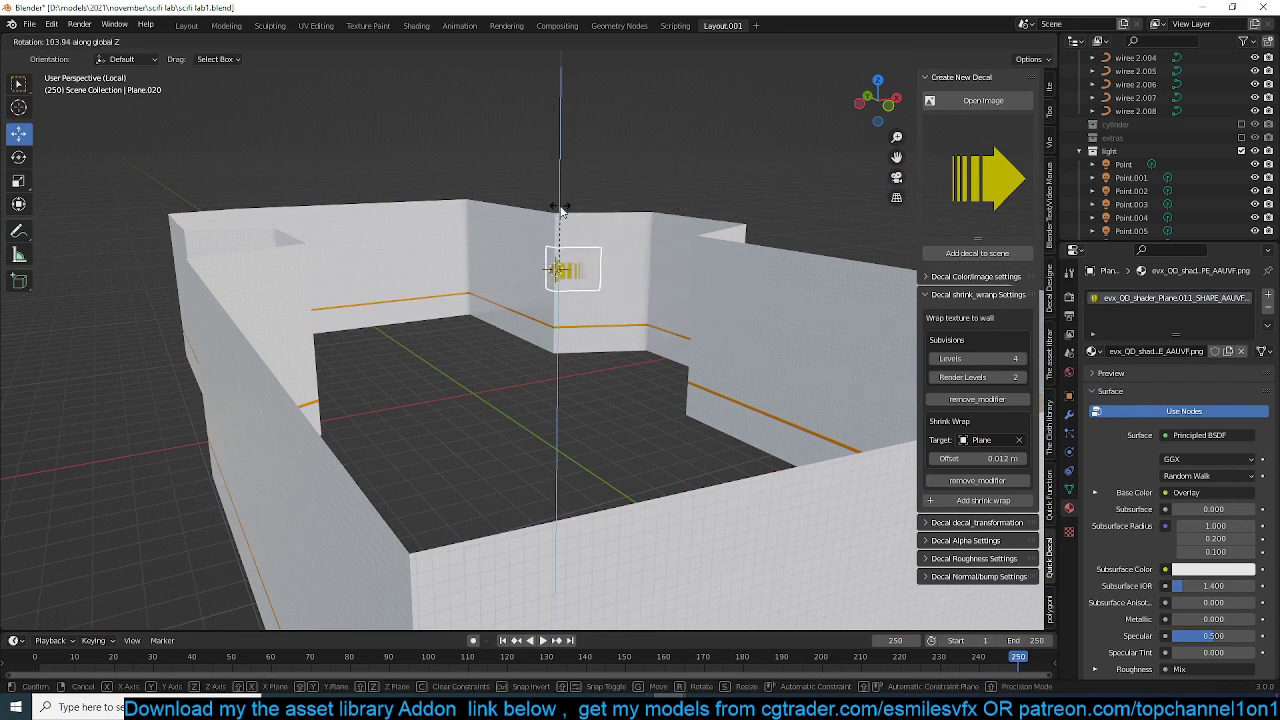
left_click(560, 212)
- Shift the arrow decal along the wall corner and raise its subdivision Levels to 6
key("KP_Decimal")
scroll(563, 212, "down", 5)
middle_click_drag(563, 212, 617, 280)
left_click_drag(452, 364, 411, 345)
middle_click_drag(430, 343, 479, 297)
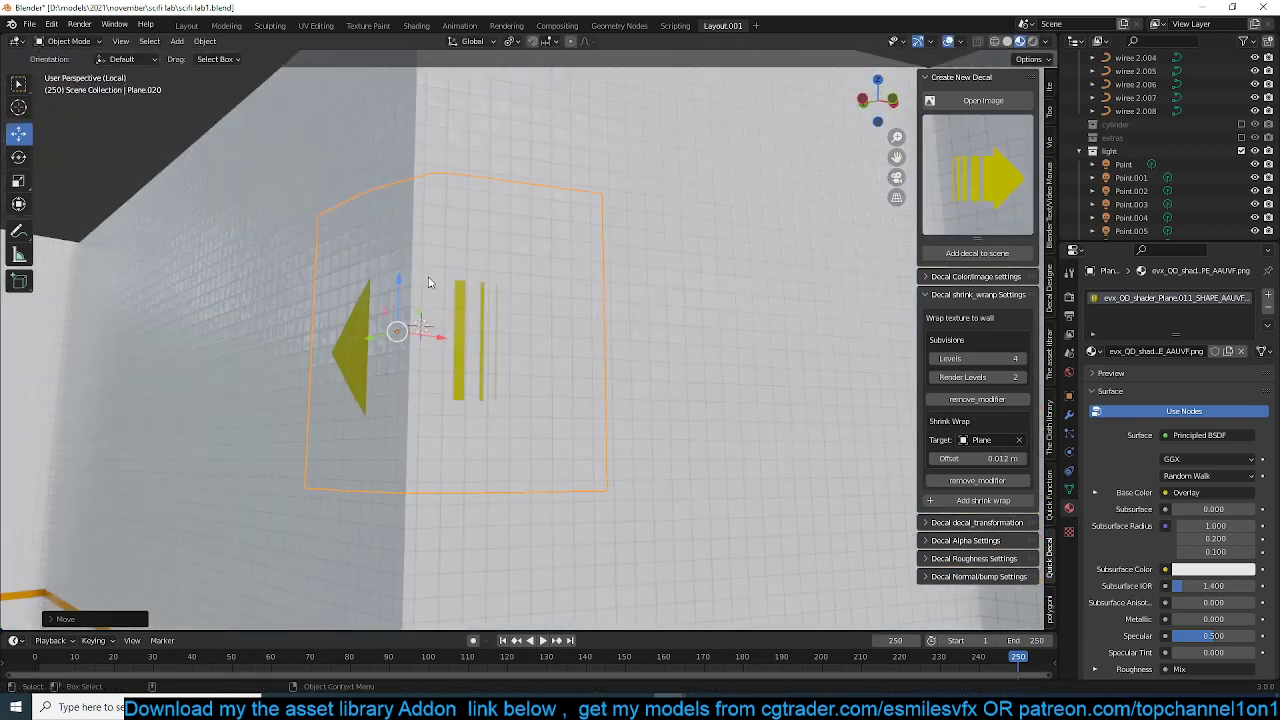
left_click(1020, 358)
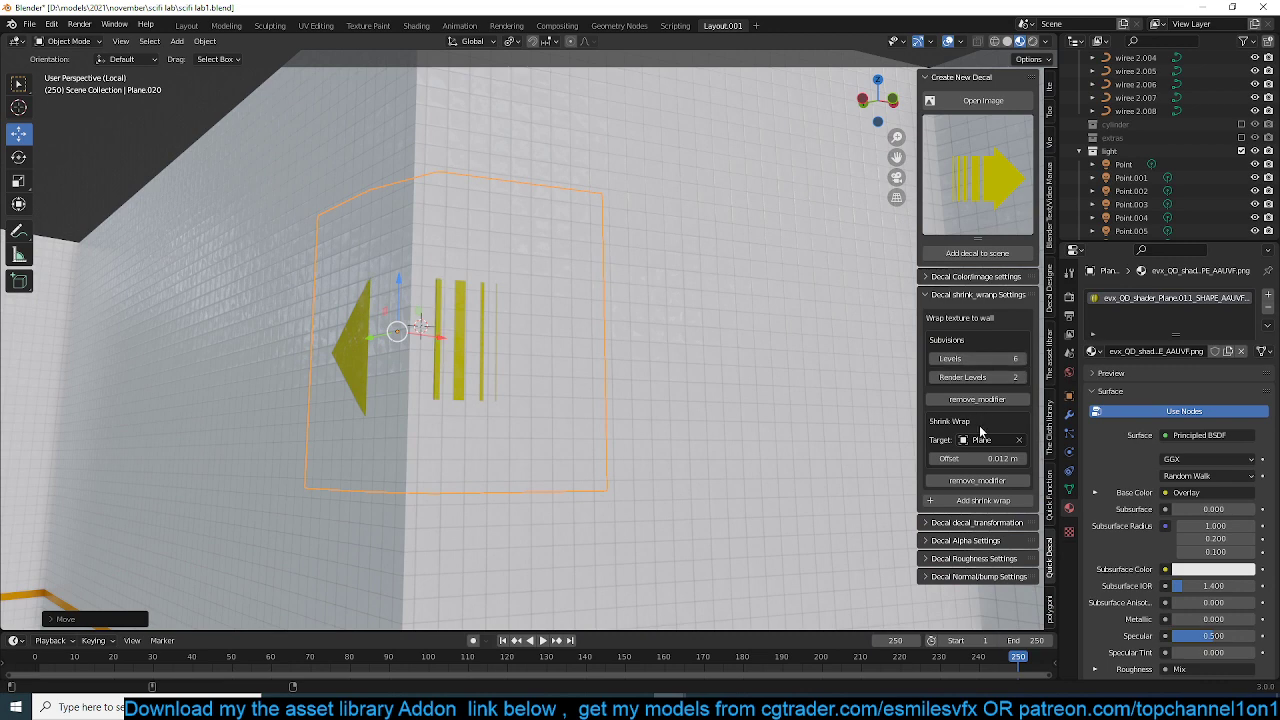
middle_click_drag(395, 358, 474, 412)
key("g")
key("z")
right_click(449, 355)
- Move the arrow decal until it wraps around the outer wall corner, with the arrowhead and stripes on adjoining faces
left_click_drag(431, 395, 455, 394)
middle_click_drag(482, 396, 460, 397)
left_click_drag(477, 377, 464, 395)
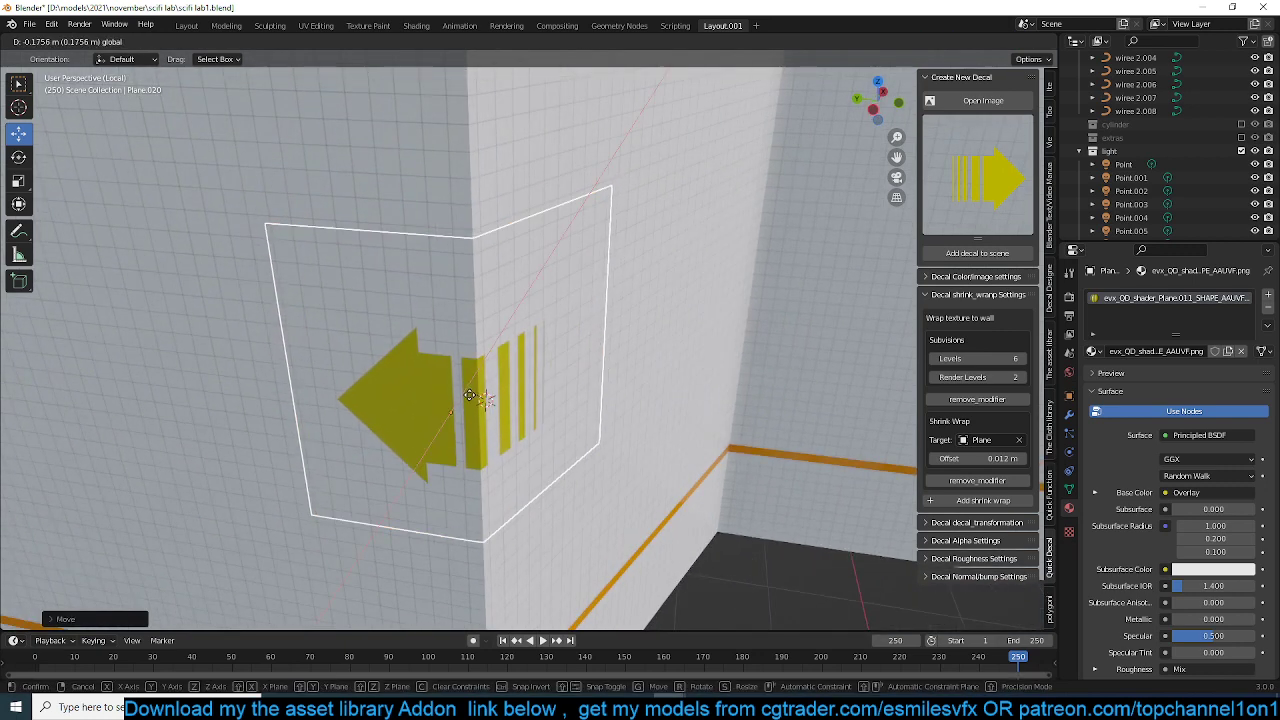
left_click(475, 394)
mouse_move(477, 392)
middle_mouse_down()
mouse_move(443, 220)
mouse_move(418, 210)
mouse_move(500, 315)
mouse_move(470, 257)
mouse_move(486, 291)
mouse_move(422, 332)
mouse_move(476, 355)
mouse_move(506, 398)
mouse_move(494, 389)
middle_mouse_up()
left_click(500, 312)
right_click(502, 311)
middle_click_drag(445, 339, 493, 388, "shift")
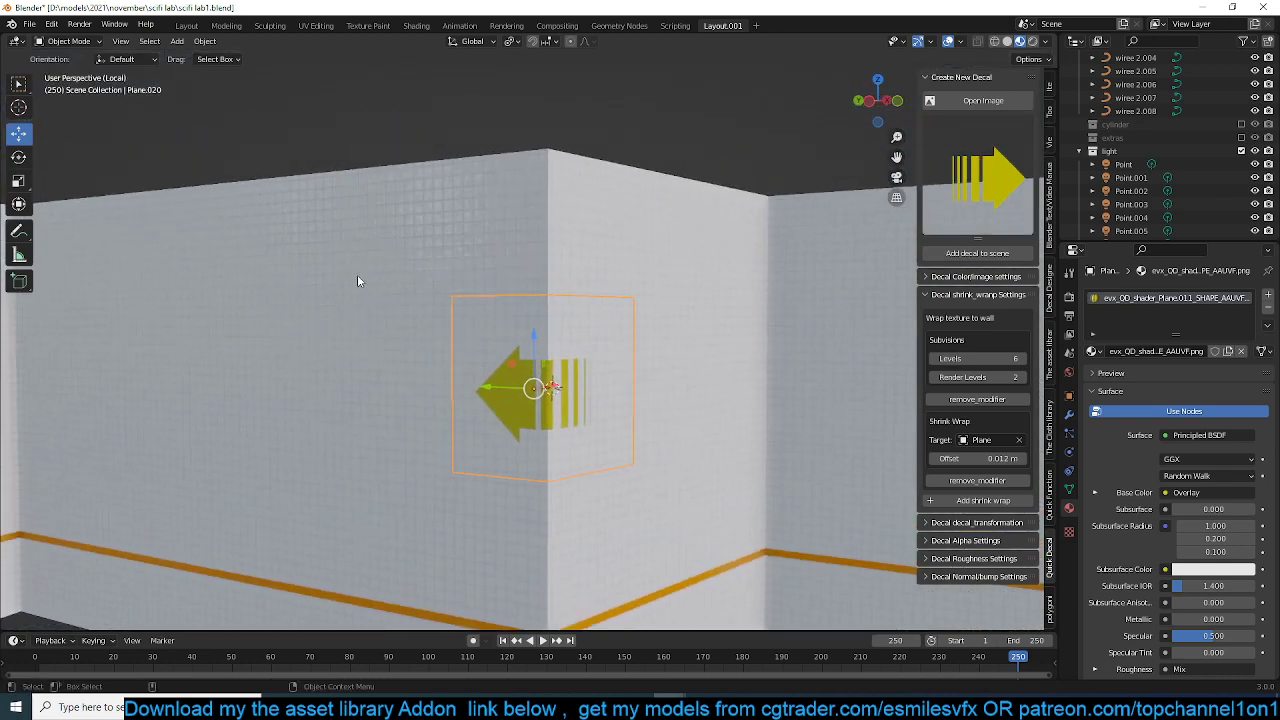
- Load the cracked concrete image concrete-710.jpg from the resouces library as the new decal image
middle_click_drag(357, 281, 461, 226)
left_click(1001, 106)
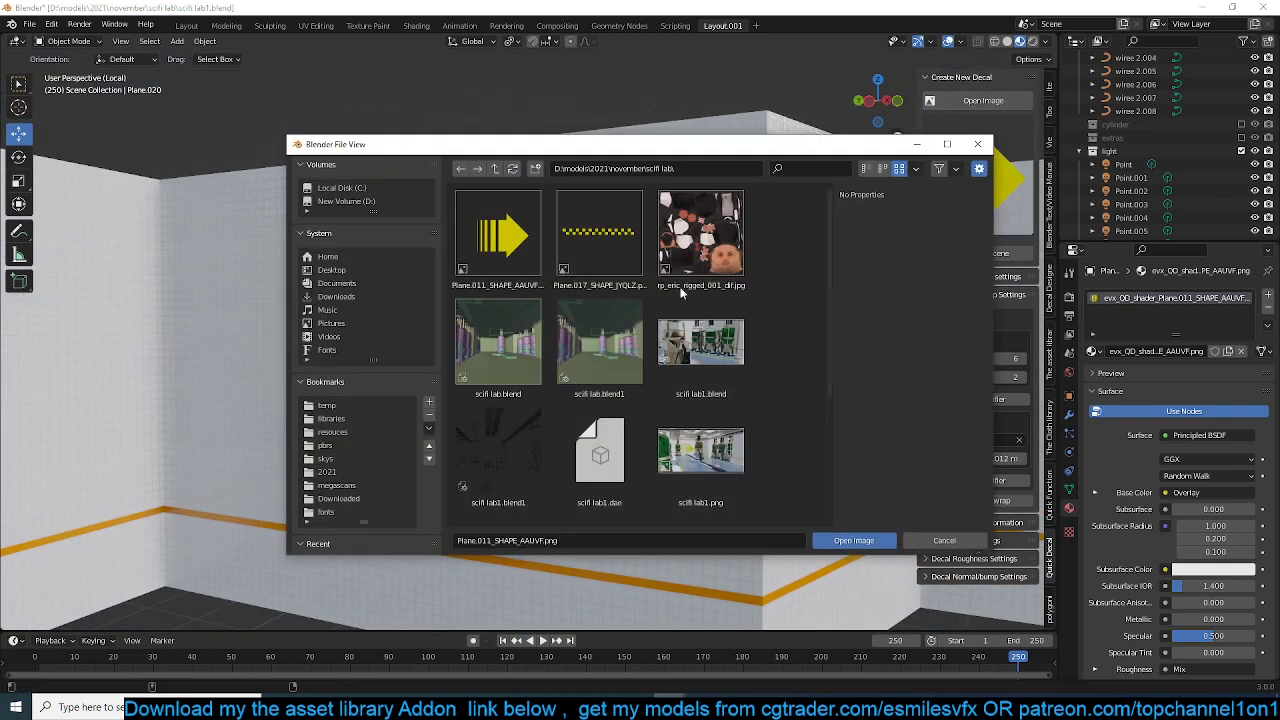
left_click(345, 419)
left_click(365, 434)
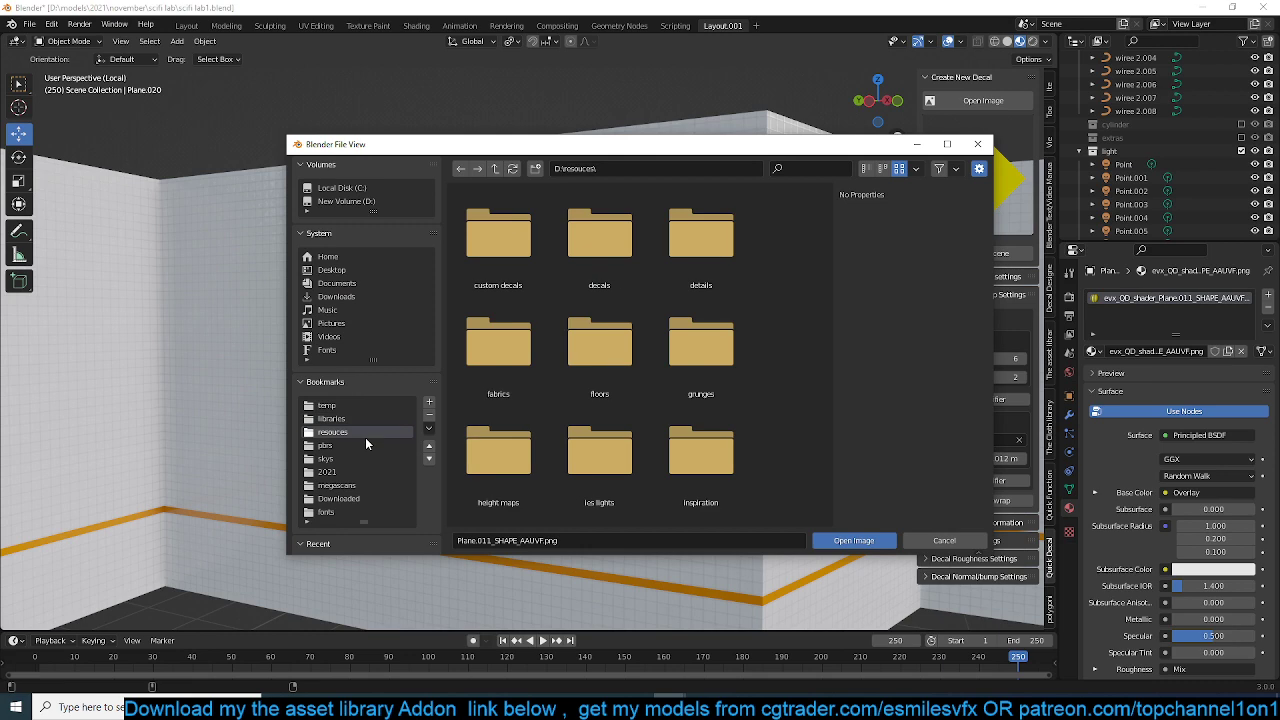
scroll(630, 398, "down", 1)
scroll(630, 398, "up", 1)
scroll(648, 330, "down", 2)
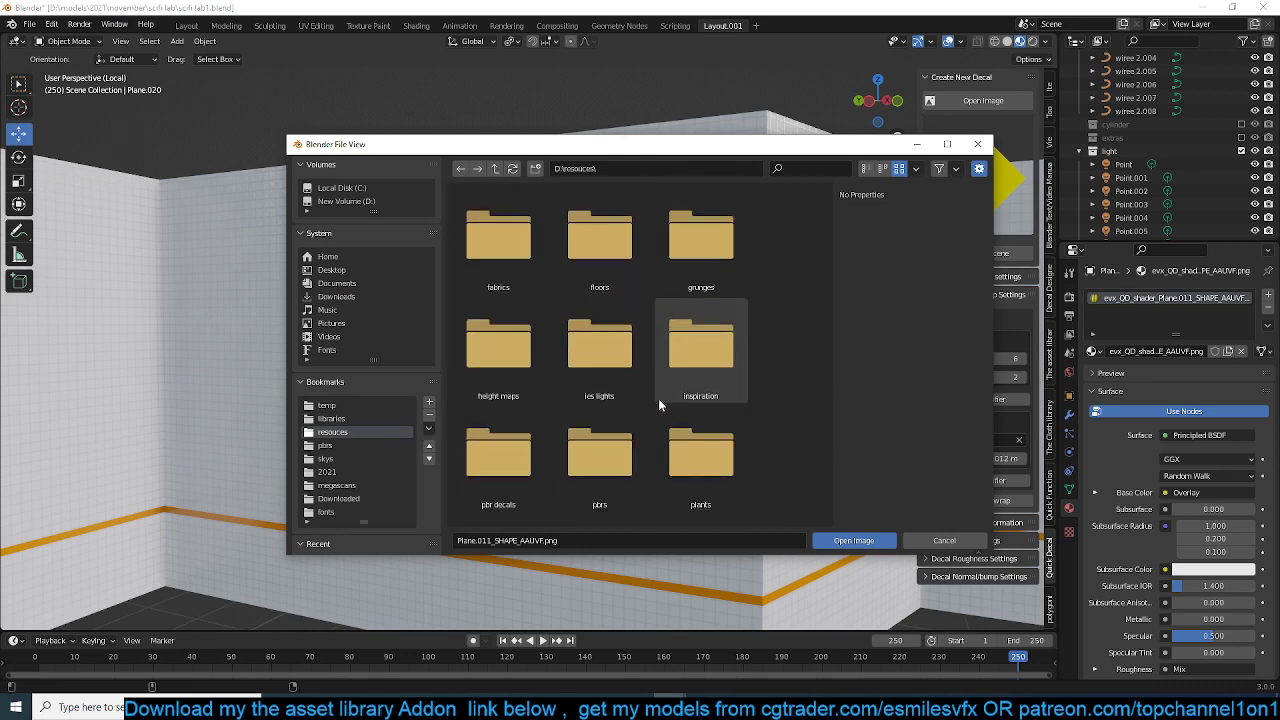
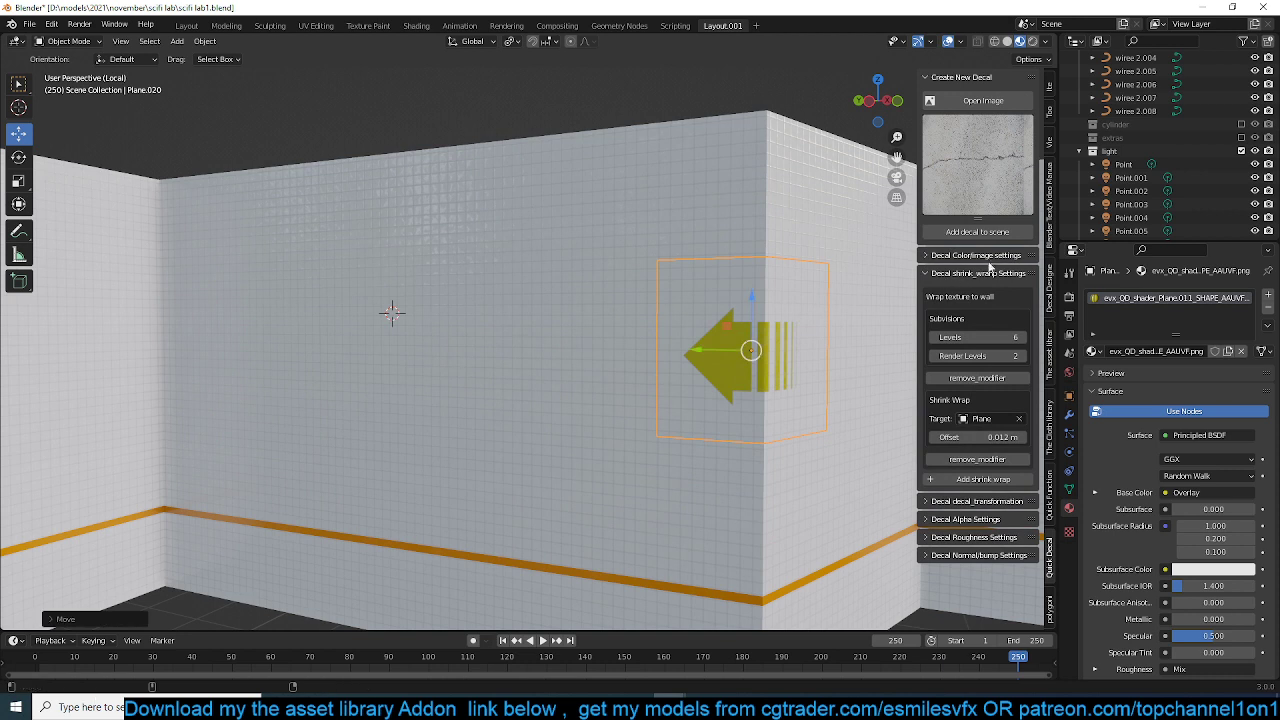
- Add the concrete decal on the long wall, rotating it around Z to face the room and scaling it up
key("r")
key("z")
left_click(535, 306)
key("s")
left_click(612, 302)
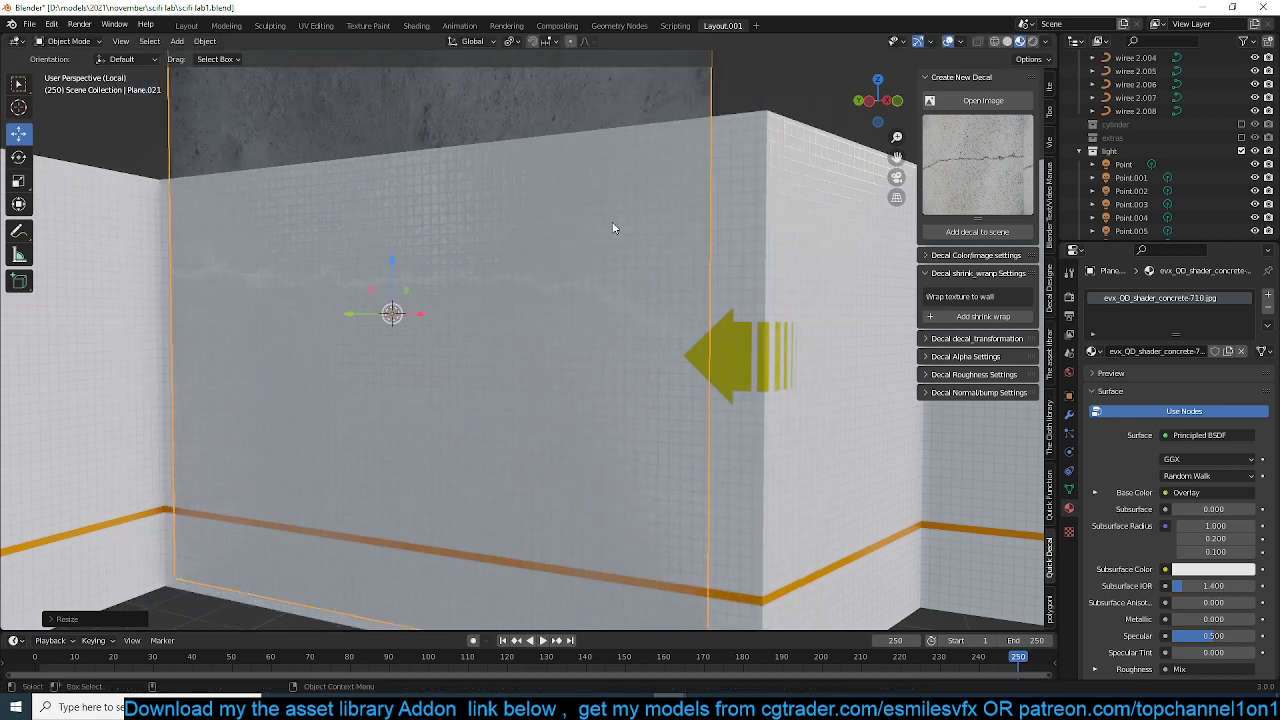
- Lower the concrete decal against the long wall and scale it to roughly the wall's height
middle_click_drag(626, 220, 442, 234)
left_click_drag(428, 259, 463, 355)
key("s")
left_click(674, 200)
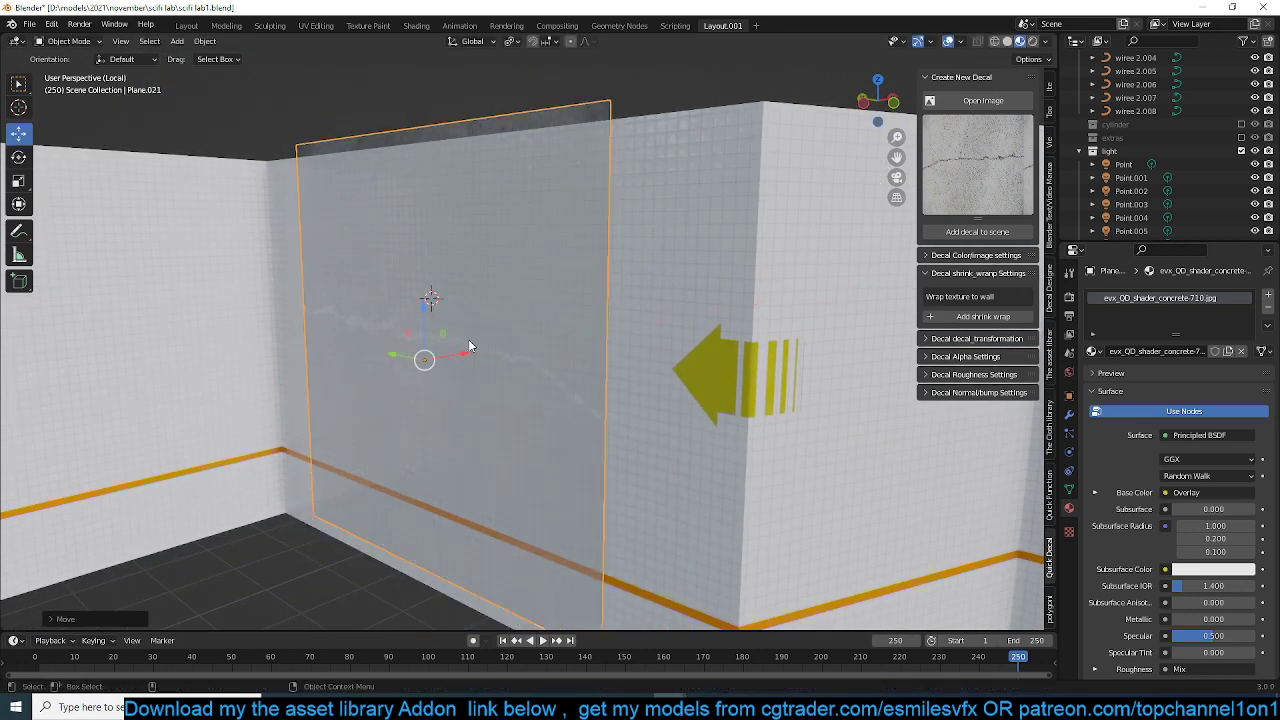
- Isolate the concrete decal on its own in local view, seen from the front
key("slash")
key("slash")
middle_click_drag(646, 248, 733, 214)
scroll(733, 214, "up", 4)
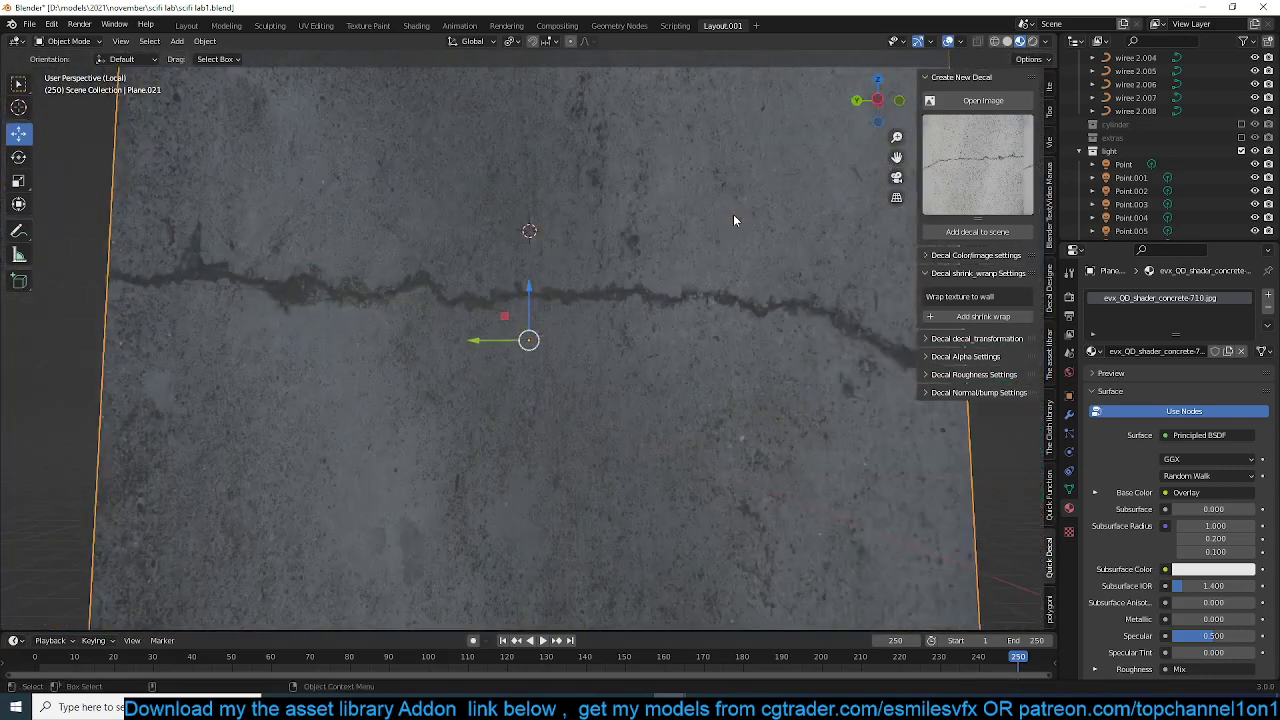
- Expand the alpha settings, try img2alpha vs img at 1.000 with a base alpha curve point at X 0.547, Y 0.825, and return img2alpha to 0.000
left_click(982, 357)
scroll(975, 459, "down", 1)
left_click_drag(975, 388, 1028, 392)
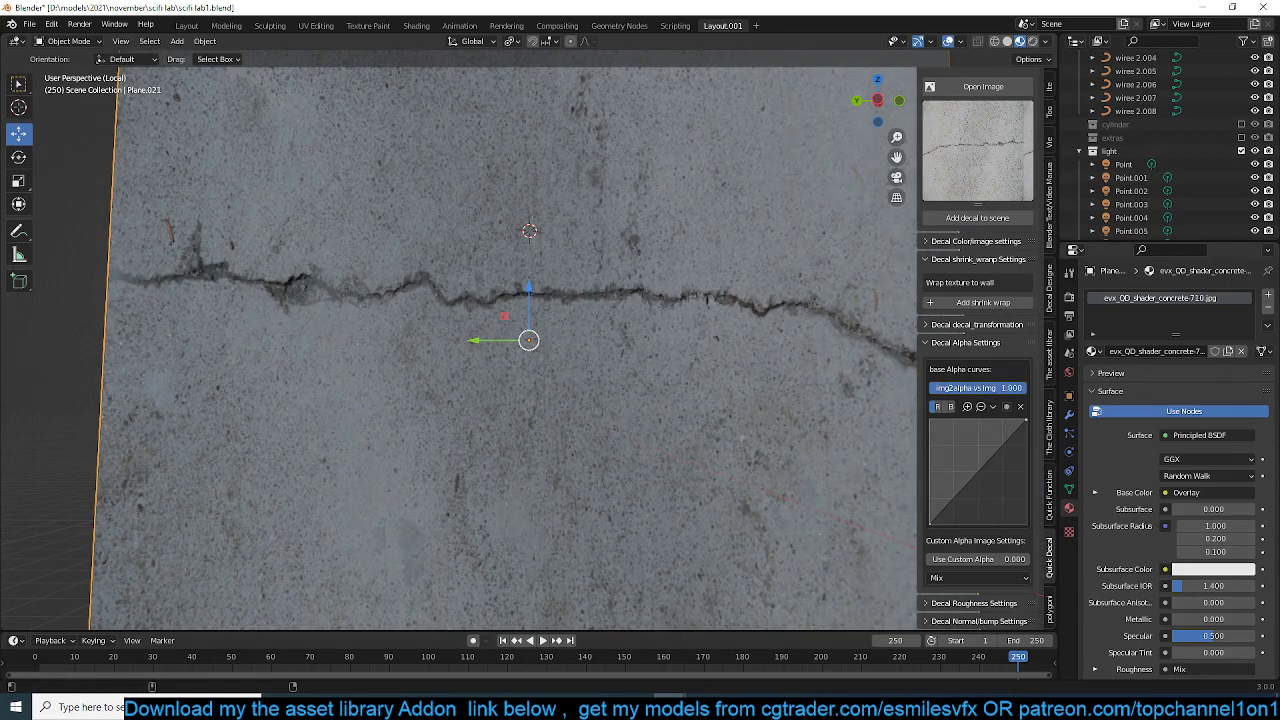
left_click_drag(1001, 445, 985, 440)
left_click_drag(999, 389, 929, 389)
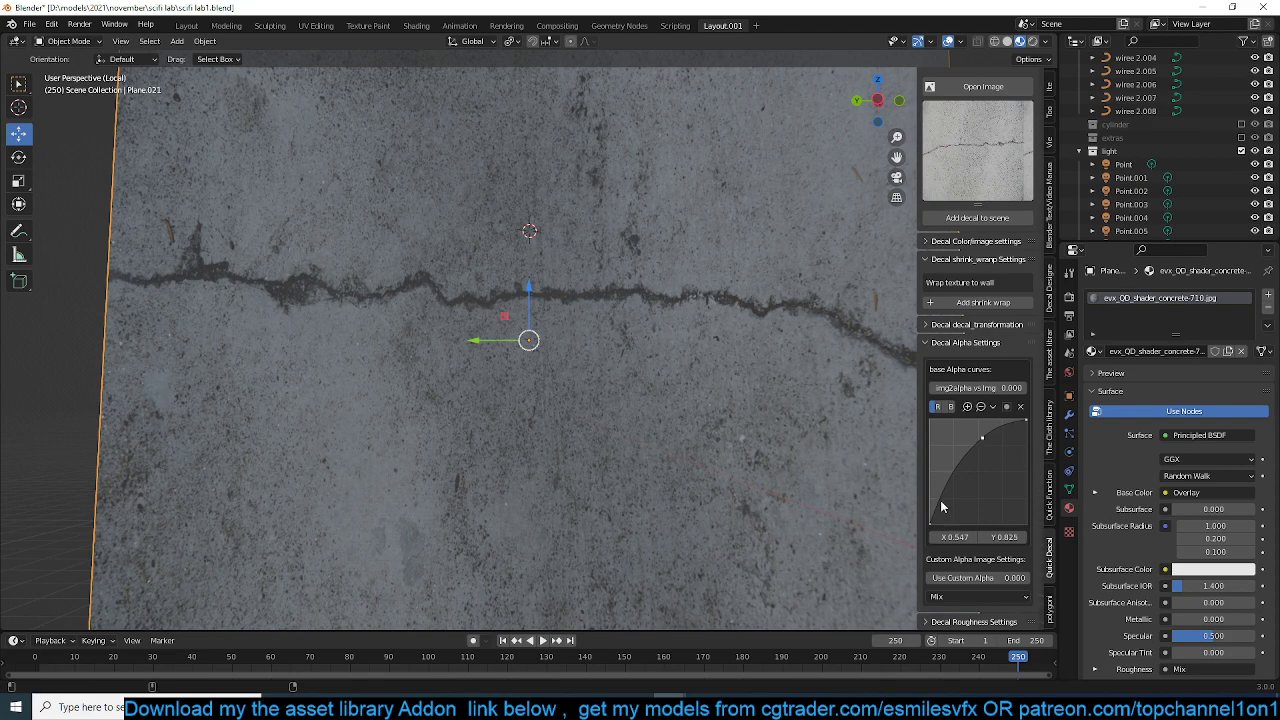
- Try a steeper base alpha curve by adding a low point at X 0.405, Y 0.000 and adjusting it to X 0.351, Y 0.018
left_click_drag(961, 527, 969, 524)
scroll(626, 358, "down", 4)
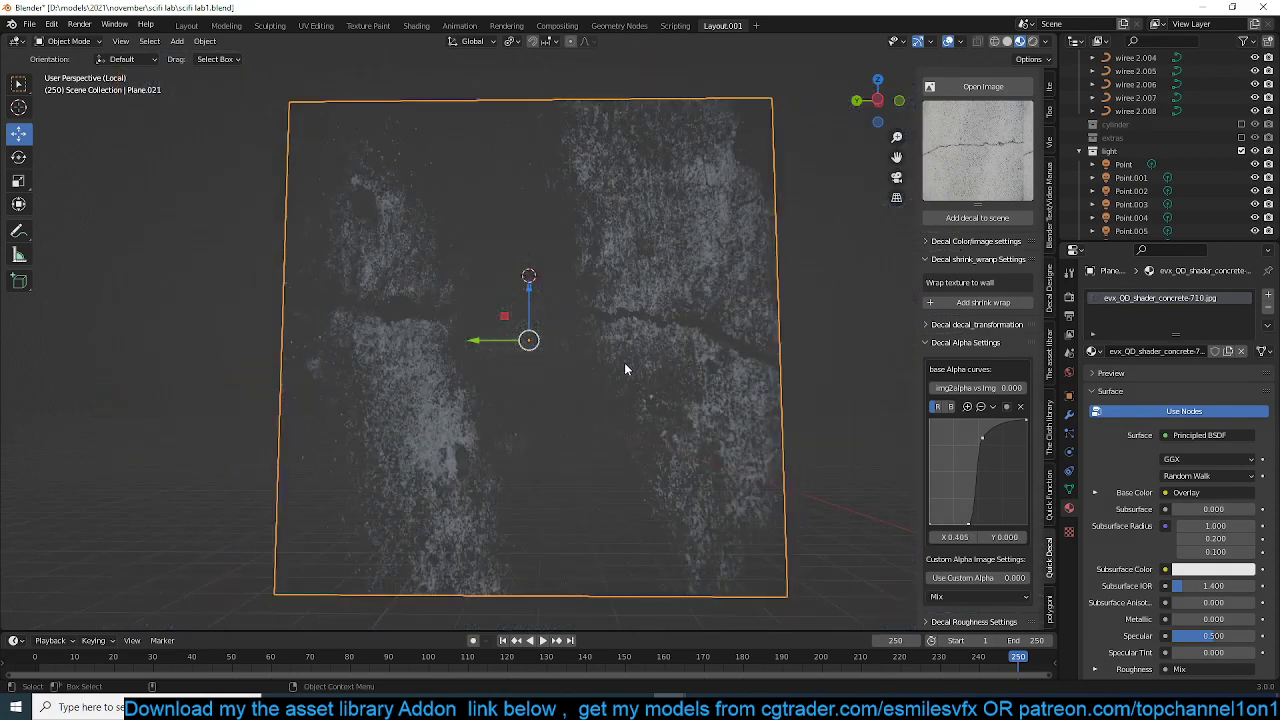
middle_click_drag(626, 358, 627, 325)
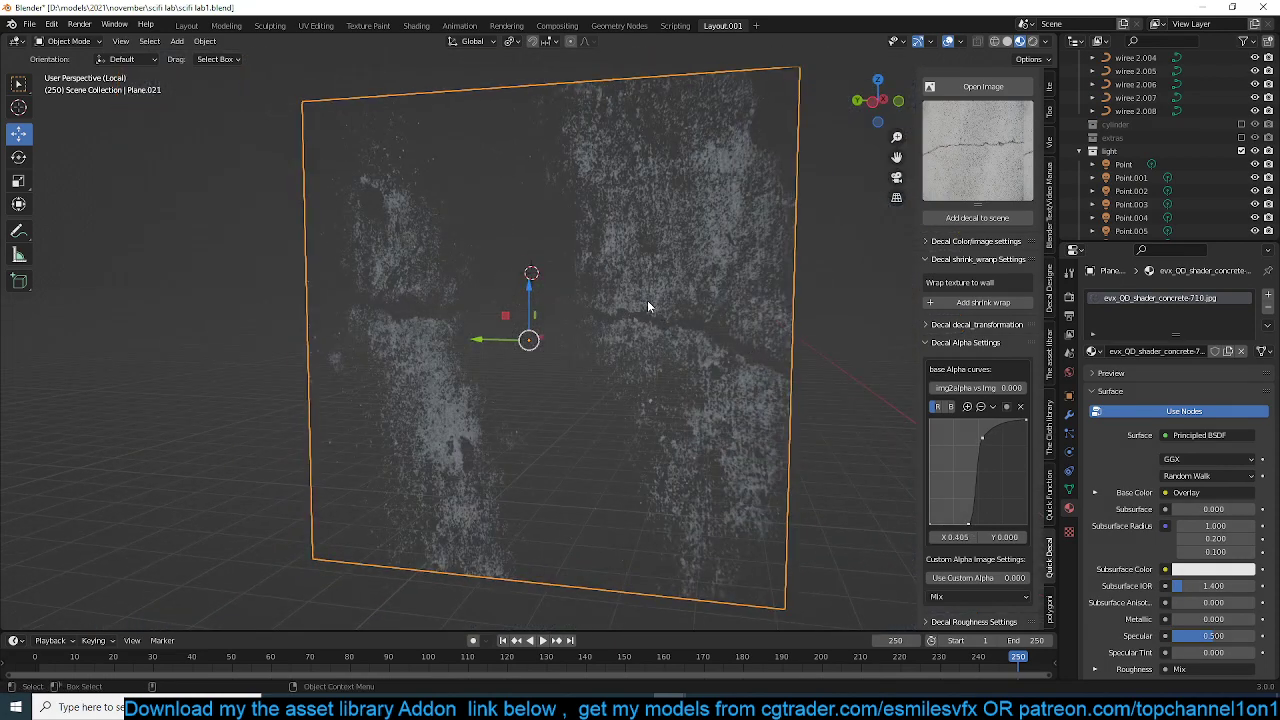
middle_click_drag(564, 346, 622, 300)
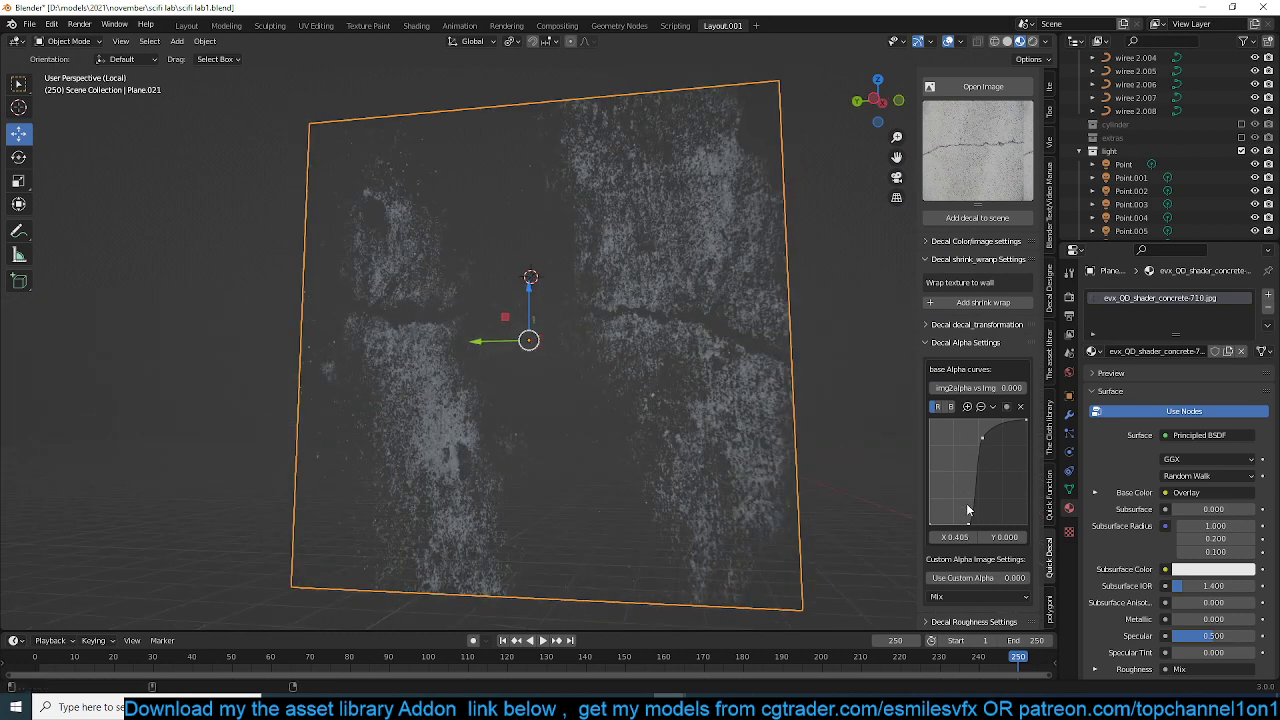
left_click_drag(966, 522, 962, 520)
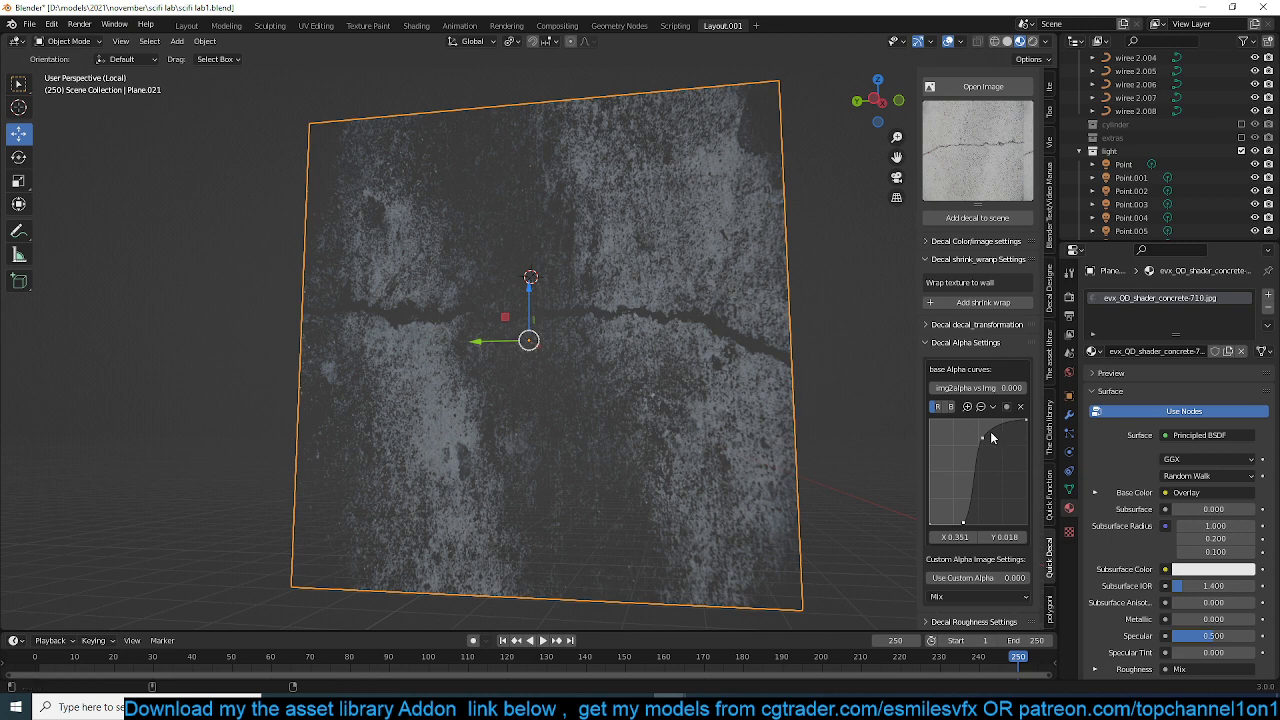
- Delete the two added points and invert the base alpha curve so it descends to X 1.000, Y 0.000
left_click(1020, 407)
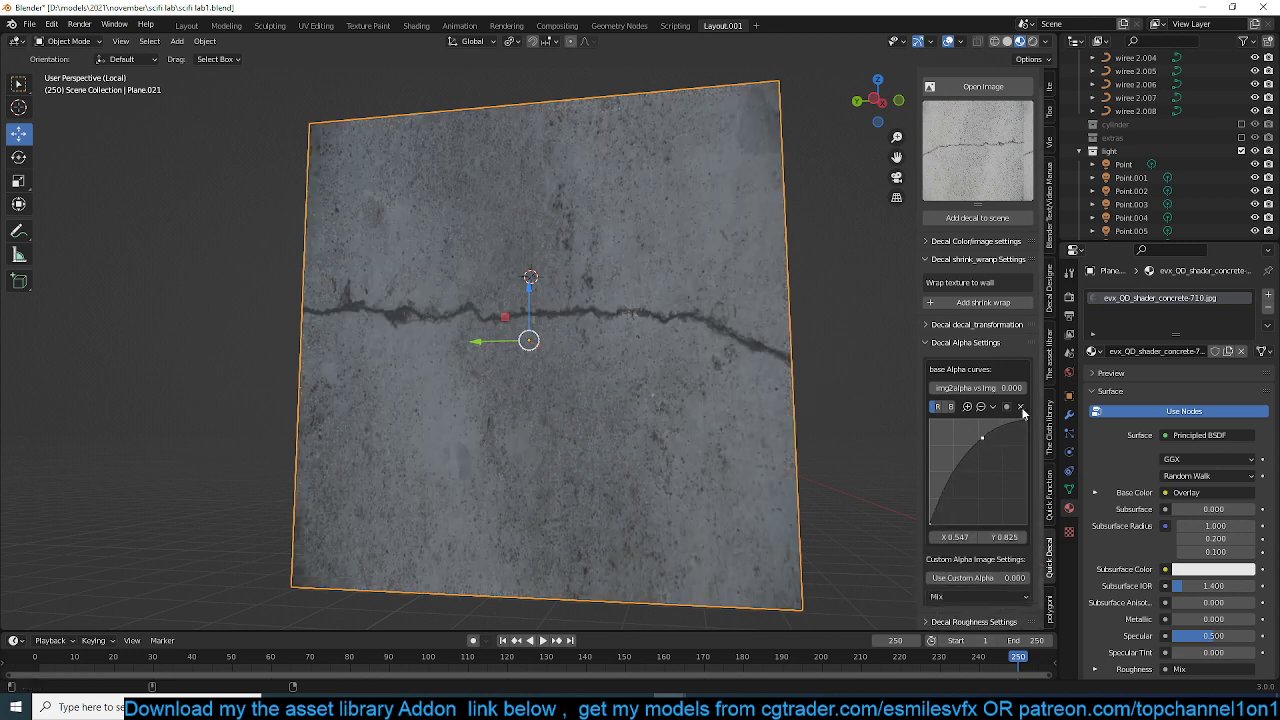
left_click(1020, 406)
left_click_drag(932, 524, 1026, 522)
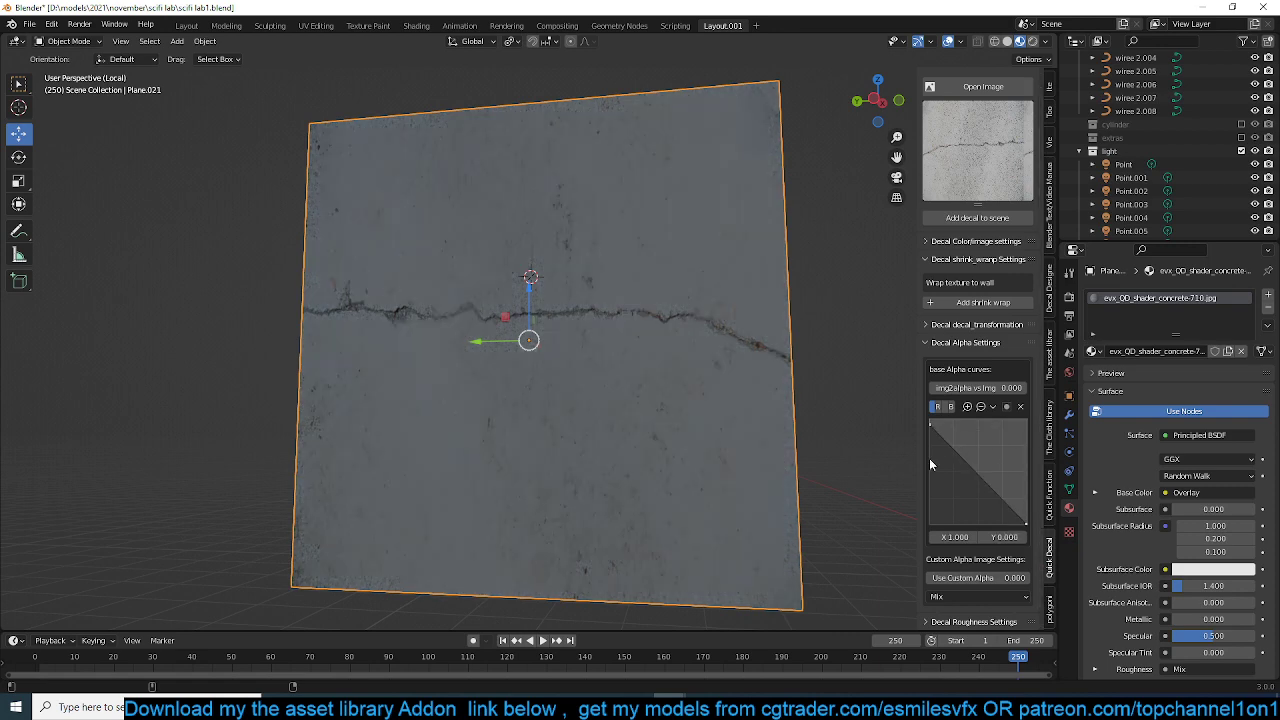
- Add a middle point to the base alpha curve at X 0.297, Y 0.475, with the end point at X 1.000, Y 0.000
left_click_drag(967, 467, 1027, 515)
key("alt+a")
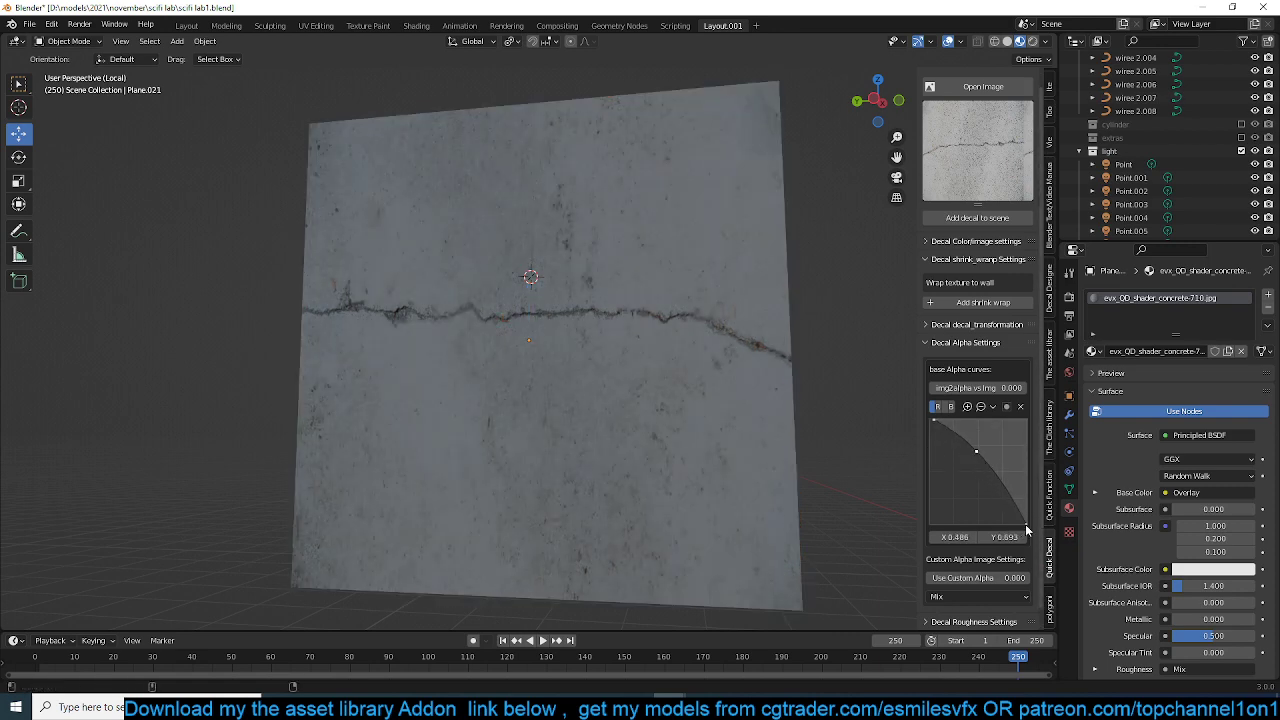
left_click_drag(1026, 522, 984, 524)
left_click_drag(975, 450, 957, 474)
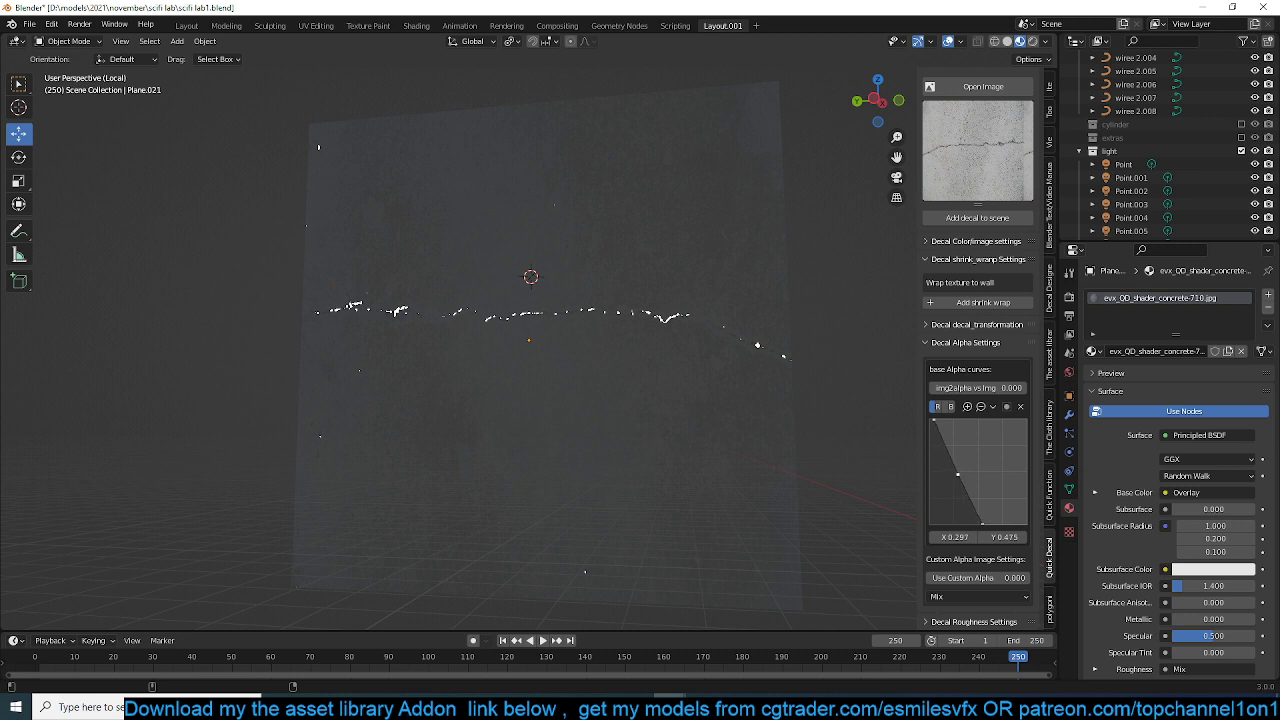
left_click_drag(992, 523, 1026, 523)
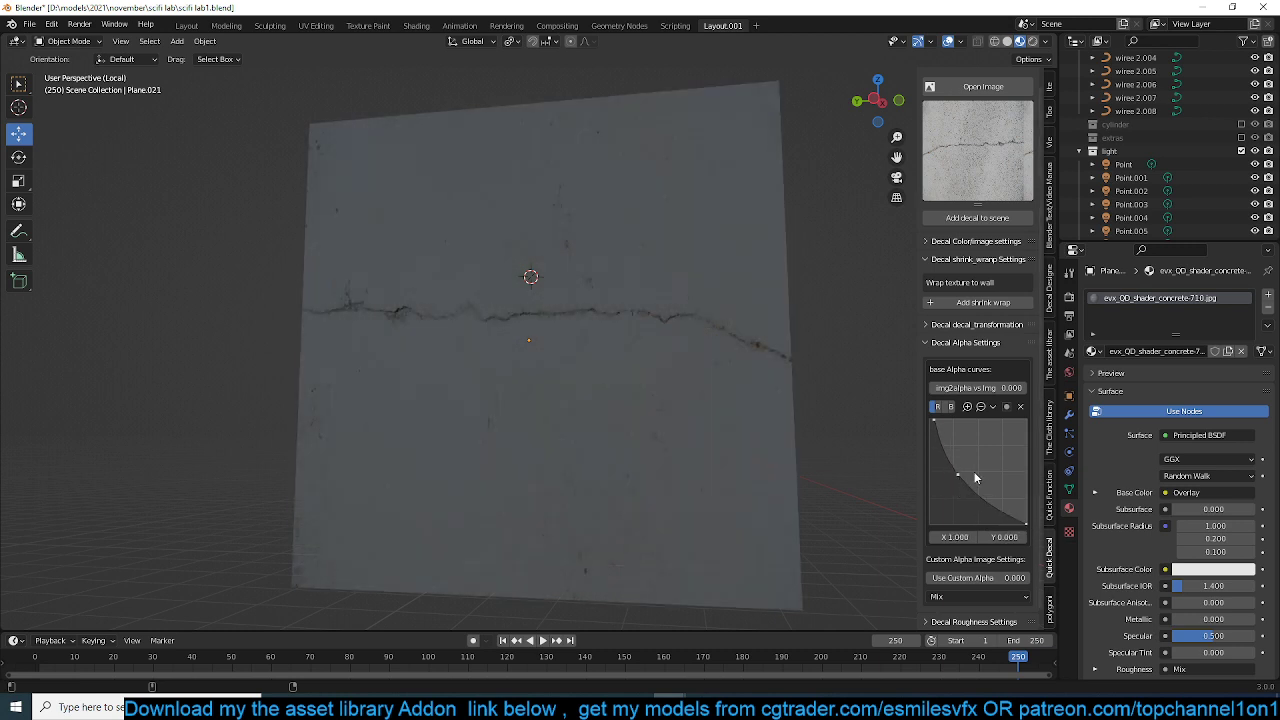
- Switch the base alpha curve's middle point to a vector handle
left_click(991, 408)
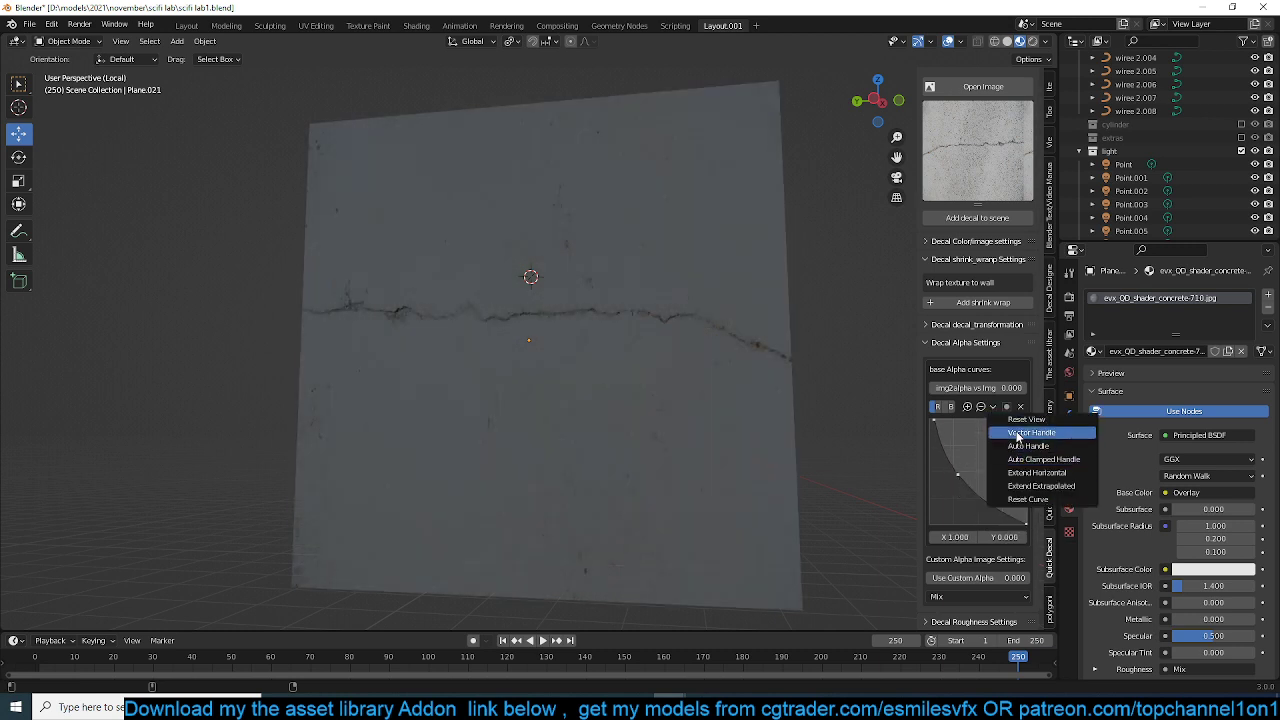
left_click(1017, 433)
left_click(992, 407)
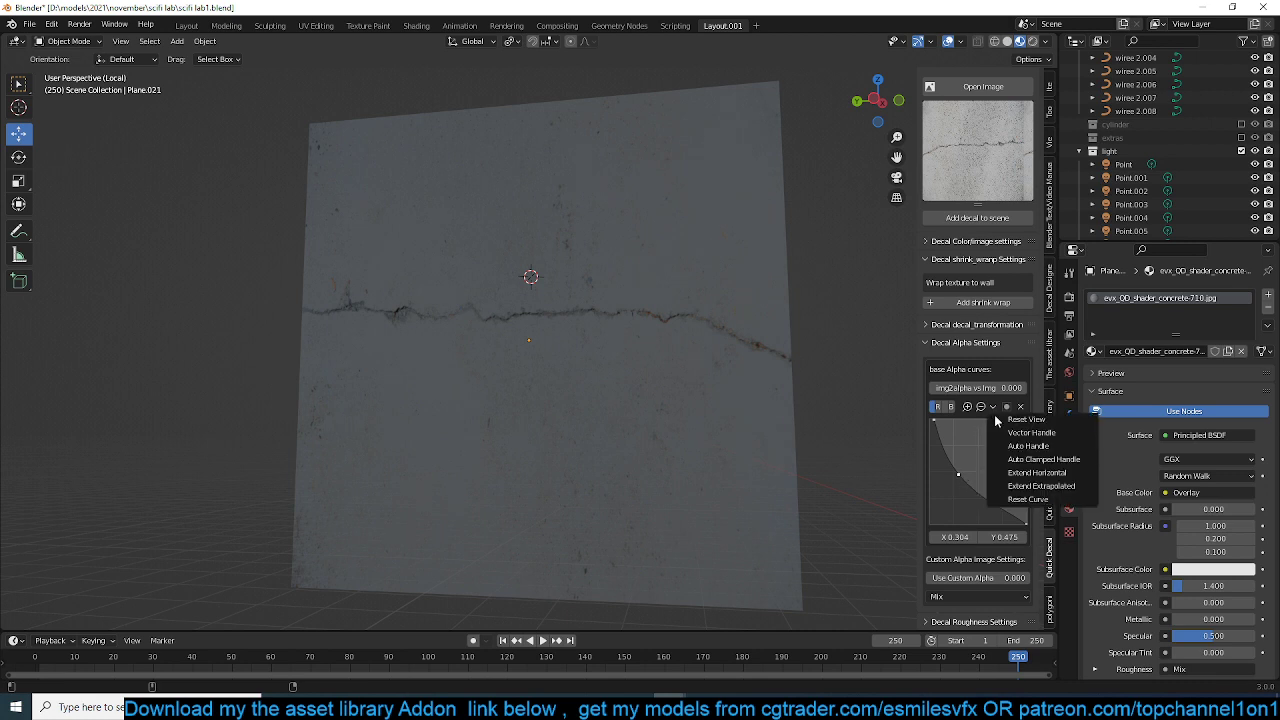
left_click(950, 436)
- Lower the curve's middle point slightly and shift its upper start point to X 0.121, Y 1.000
mouse_move(960, 475)
left_mouse_down()
mouse_move(985, 459)
mouse_move(963, 487)
left_mouse_up()
left_click_drag(944, 420, 953, 424)
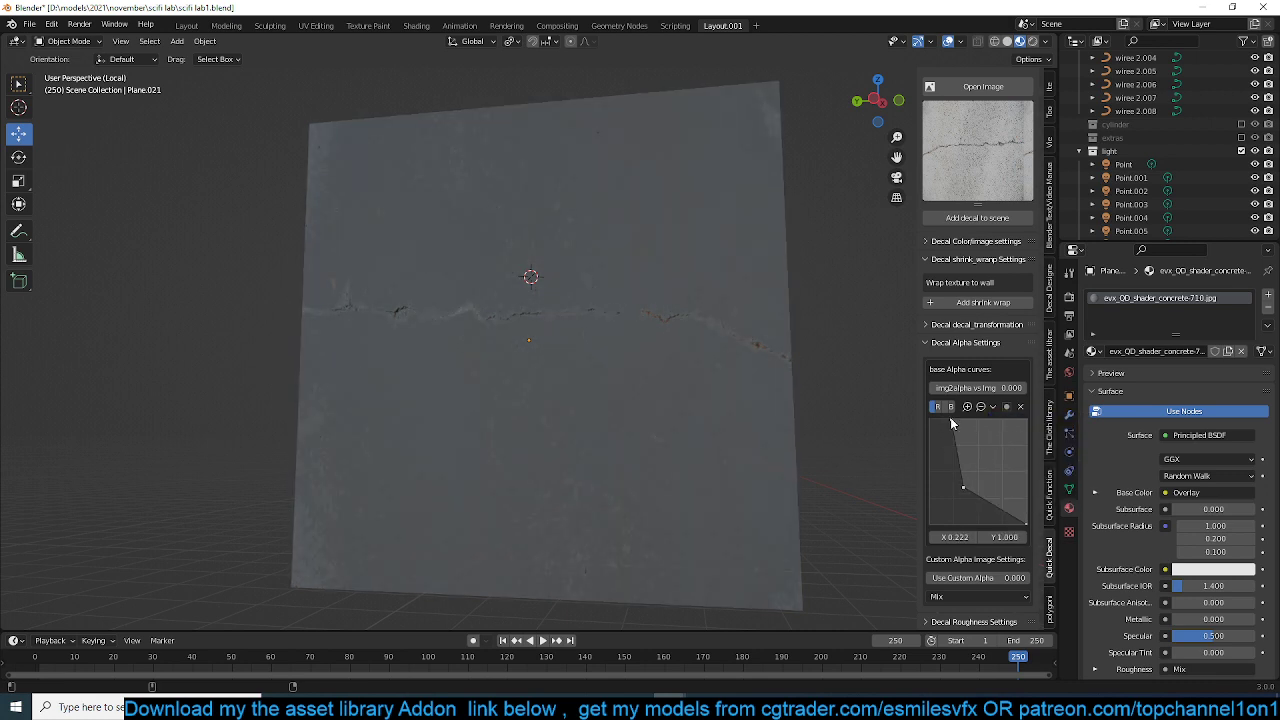
middle_click_drag(583, 328, 720, 358)
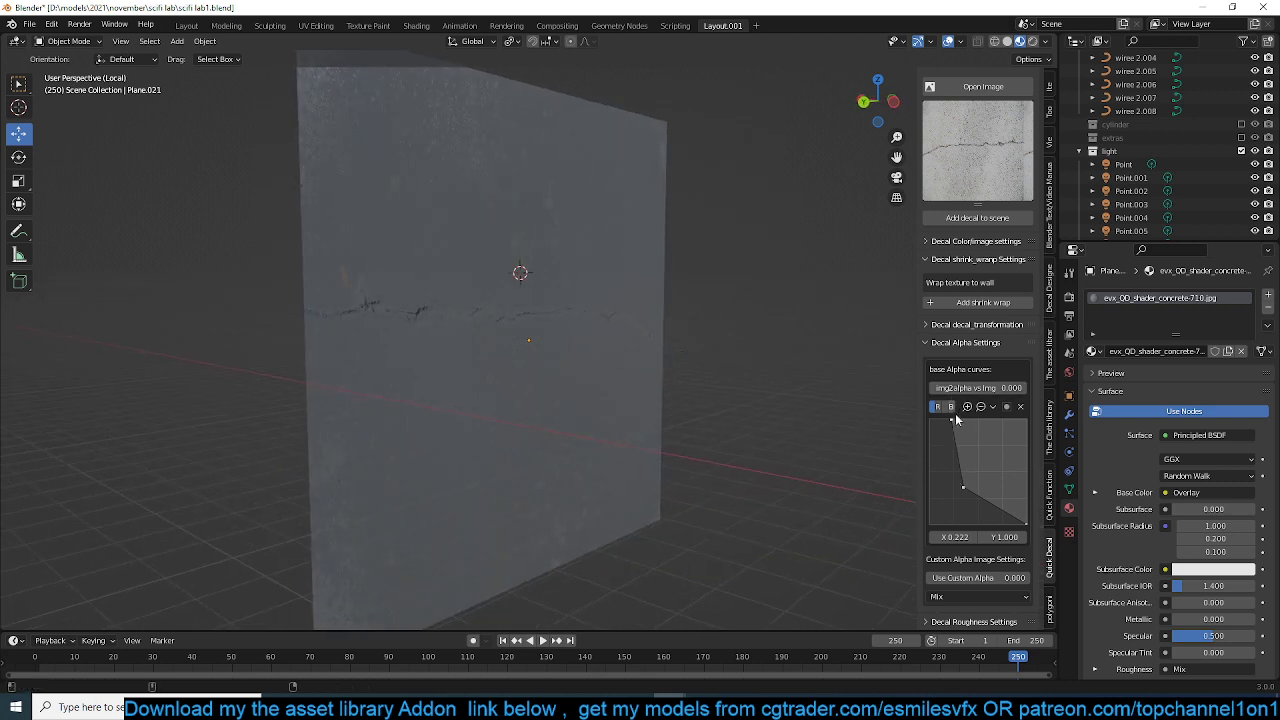
mouse_move(952, 420)
left_mouse_down()
mouse_move(930, 500)
mouse_move(940, 408)
mouse_move(930, 501)
mouse_move(939, 453)
mouse_move(966, 426)
mouse_move(941, 419)
left_mouse_up()
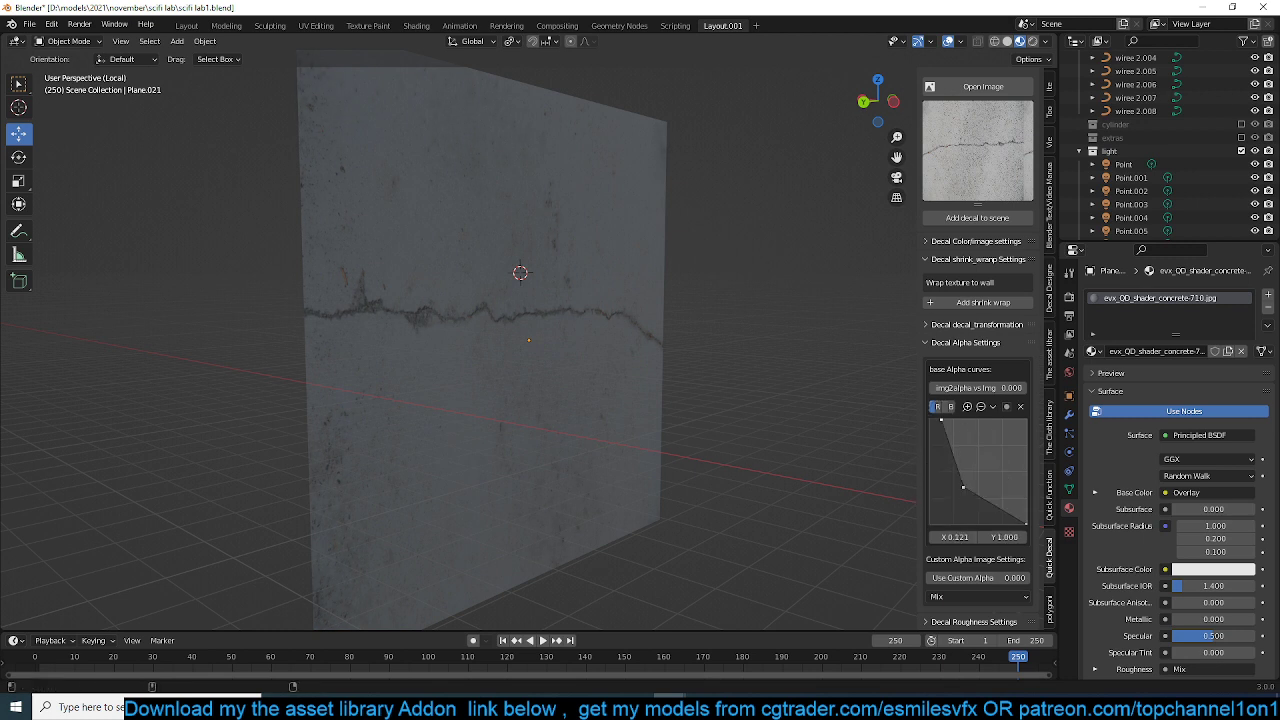
- Try a steeper alpha falloff by moving the curve's middle point down to X 0.283, Y 0.000
left_click_drag(974, 497, 980, 517)
middle_click_drag(700, 405, 524, 392)
left_click_drag(981, 522, 948, 522)
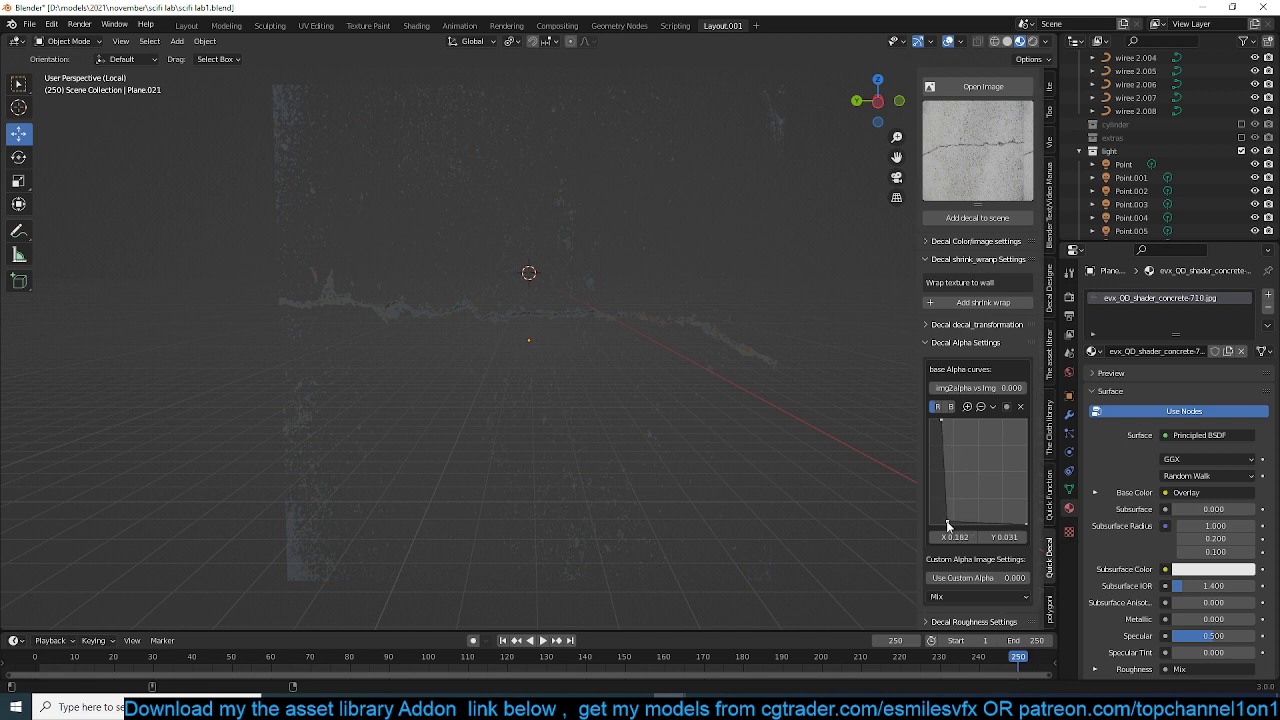
middle_click_drag(674, 396, 547, 360)
scroll(592, 356, "up", 3)
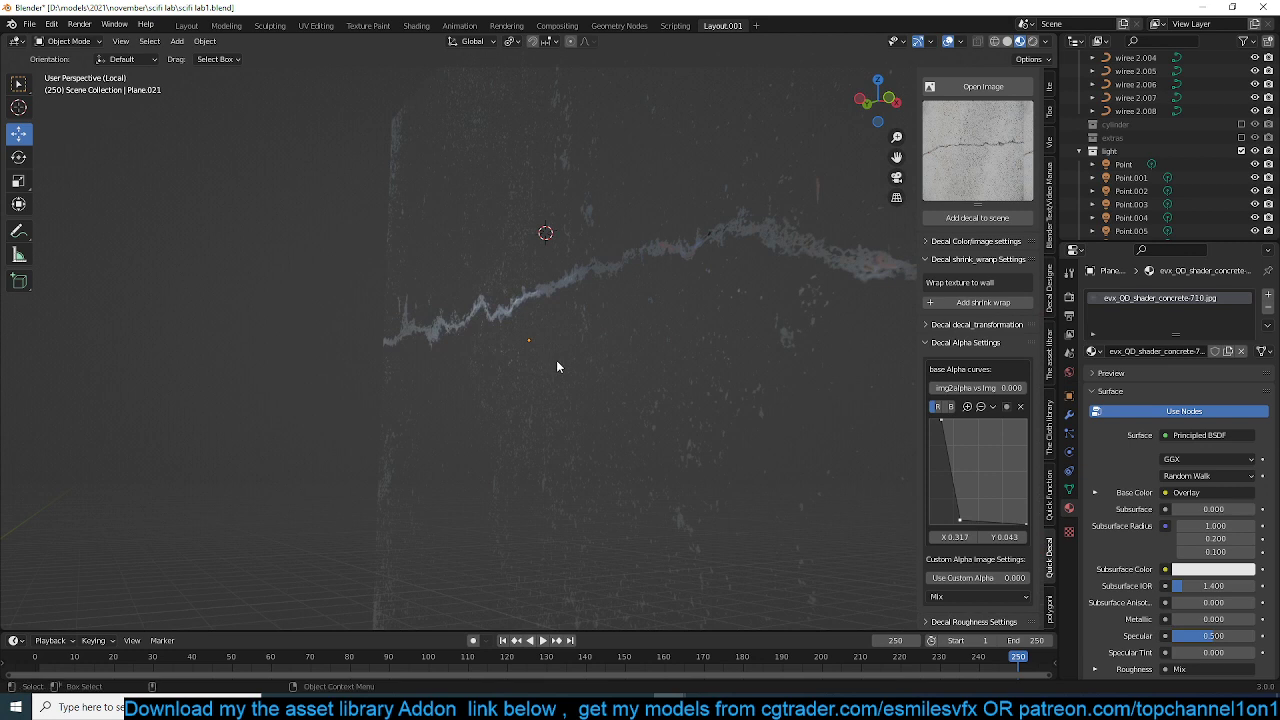
left_click_drag(961, 521, 957, 529)
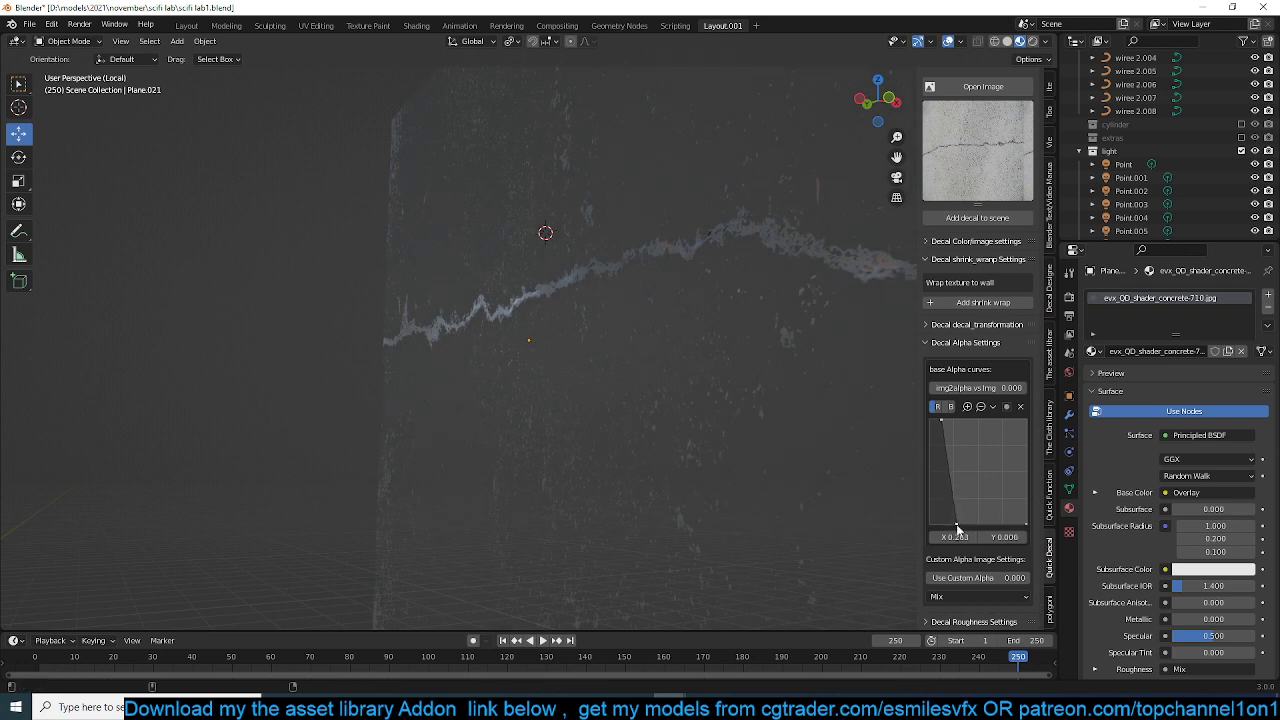
mouse_move(692, 360)
middle_mouse_down()
mouse_move(743, 366)
mouse_move(668, 332)
mouse_move(593, 320)
mouse_move(620, 350)
mouse_move(628, 339)
middle_mouse_up()
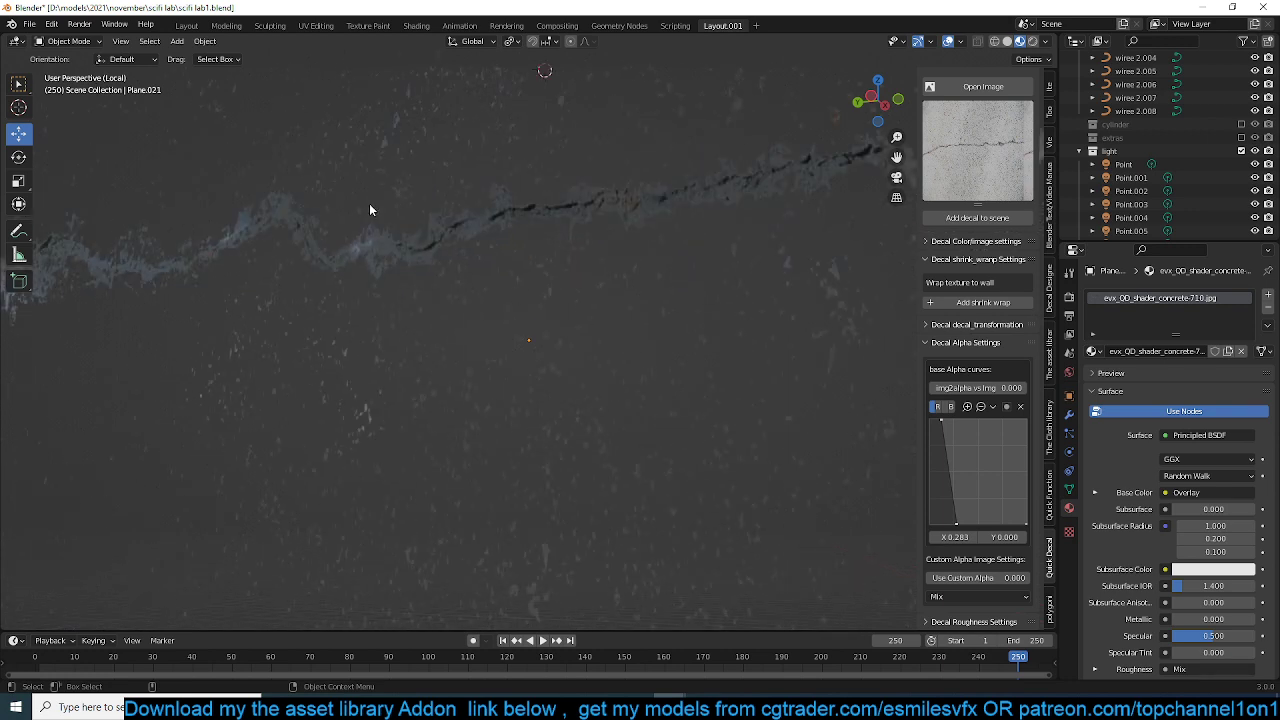
- Try a softer falloff with the curve's middle point raised to X 0.277, Y 0.125
mouse_move(955, 528)
left_mouse_down()
mouse_move(961, 512)
mouse_move(951, 520)
left_mouse_up()
middle_click_drag(720, 365, 669, 395)
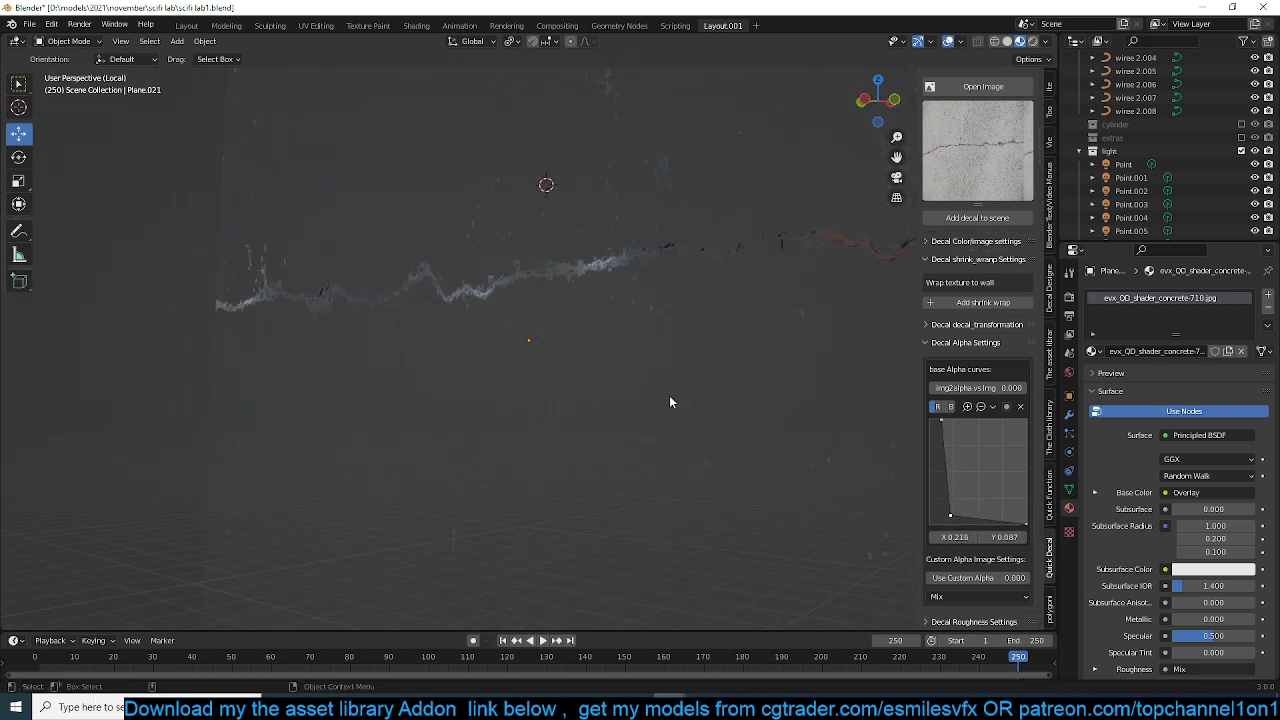
left_click_drag(953, 517, 956, 511)
middle_click_drag(700, 370, 724, 384)
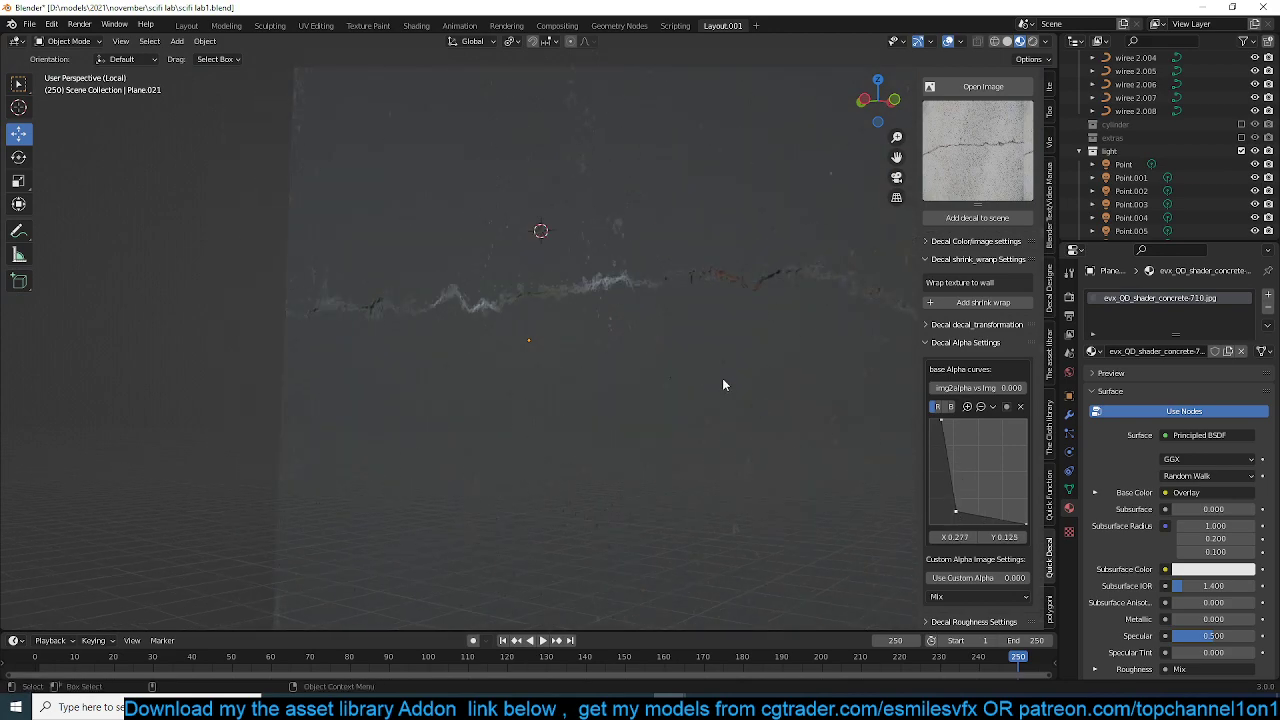
- Leave local view and adjust the curve's middle point to X 0.331, Y 0.143 while checking the crack on the lab wall
key("slash")
scroll(560, 366, "up", 2)
middle_click_drag(560, 366, 690, 336)
mouse_move(965, 513)
left_mouse_down()
mouse_move(969, 492)
mouse_move(963, 511)
left_mouse_up()
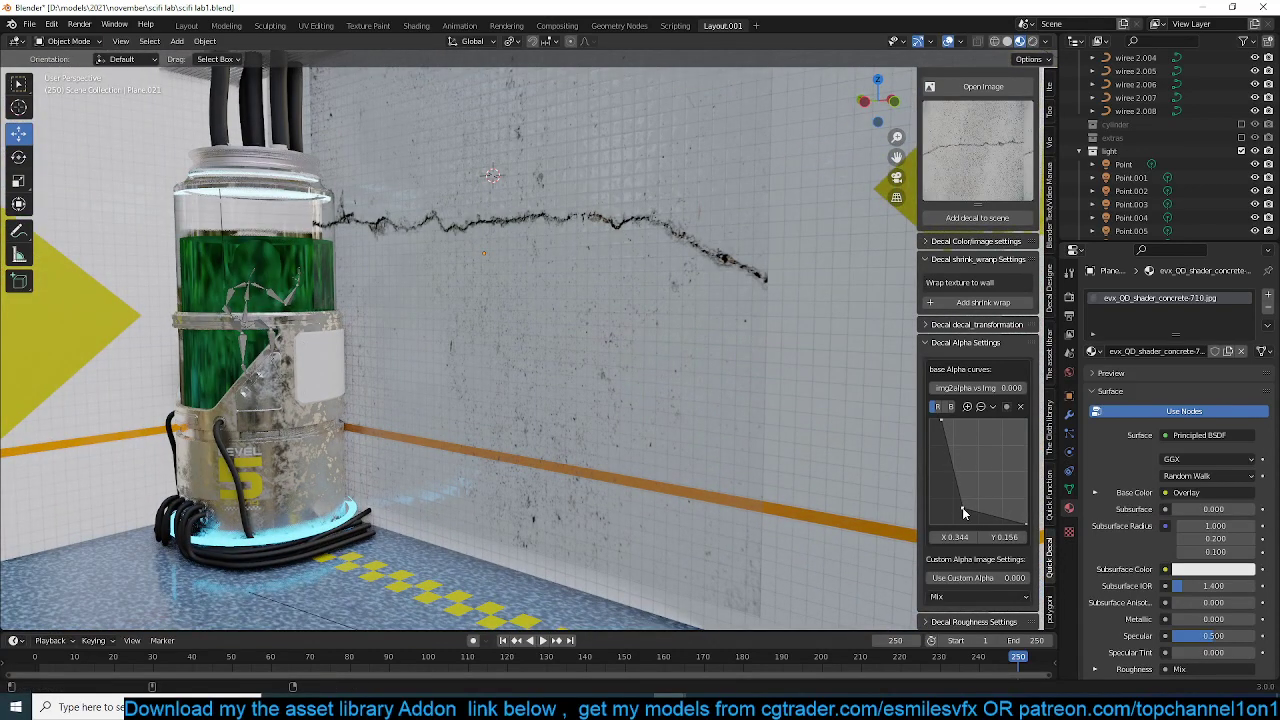
middle_click_drag(492, 362, 624, 271)
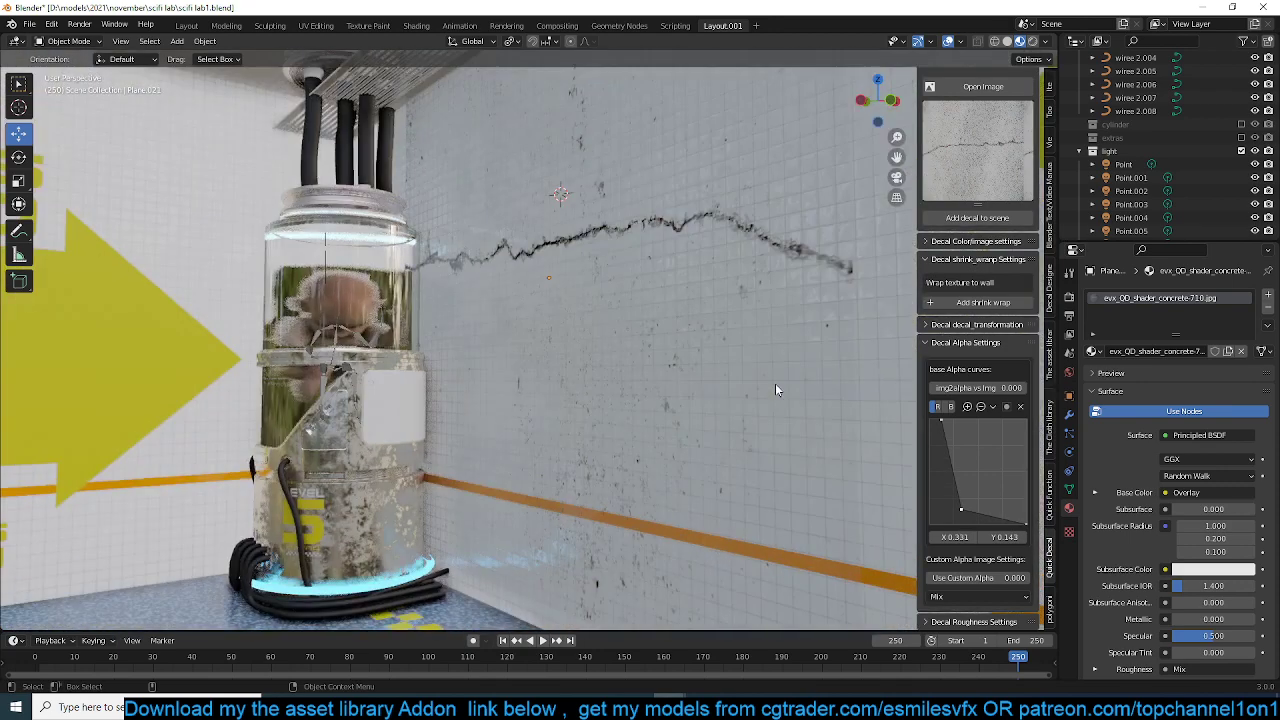
middle_click_drag(775, 383, 790, 361)
scroll(971, 337, "up", 1)
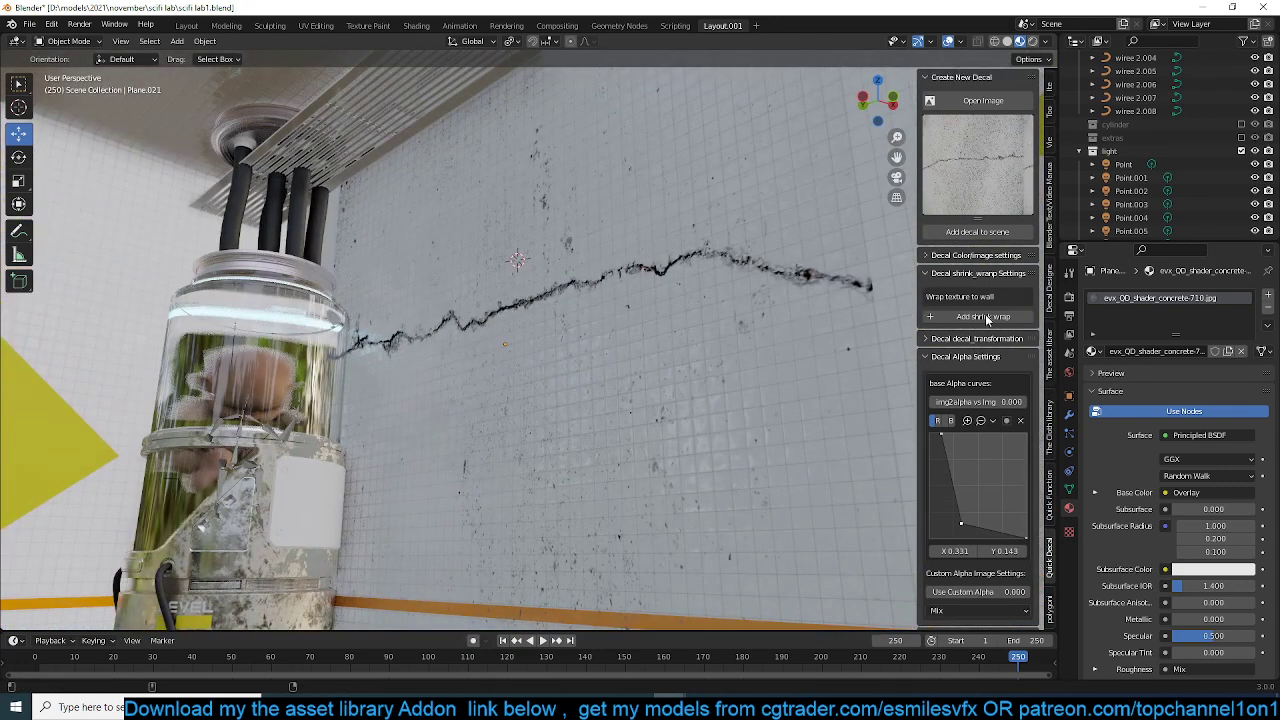
- Set the crack decal's overlay factor to 1.000 and its overlay colour to orange, H 0.051, S 1.000, V 0.500
left_click(976, 256)
left_click(984, 292)
left_click_drag(960, 311, 1032, 311)
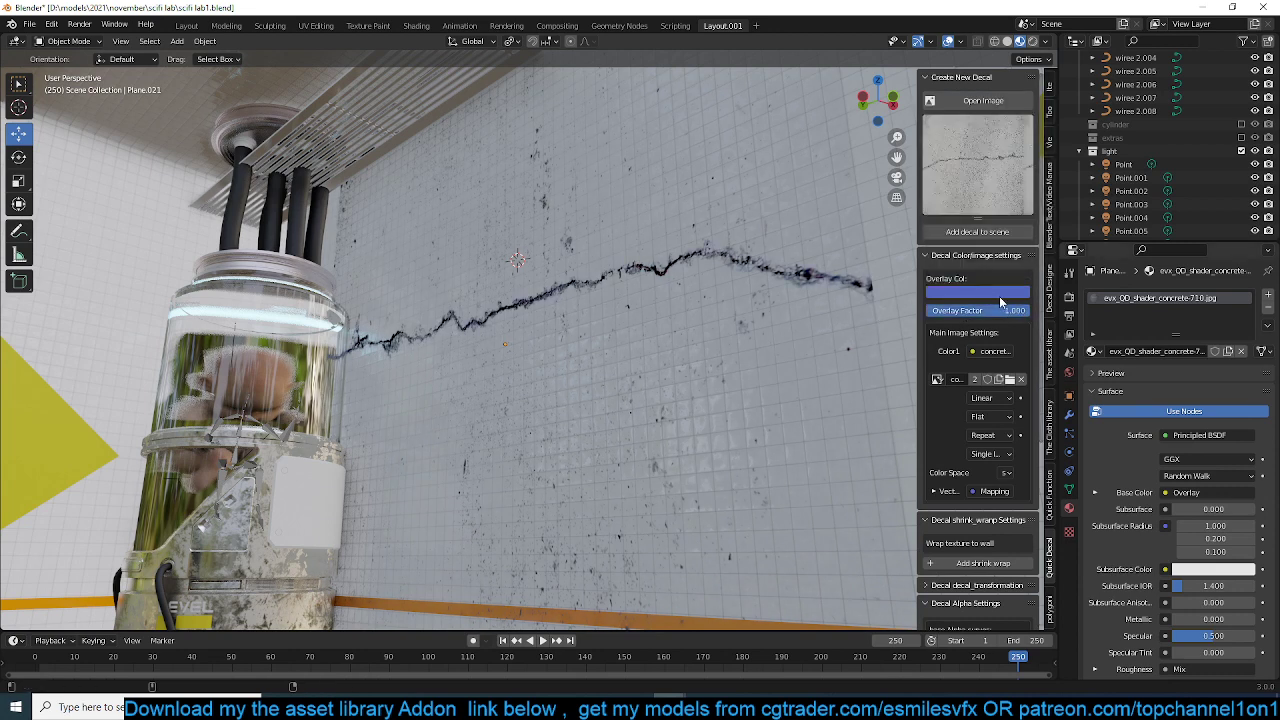
left_click(993, 295)
left_click_drag(1004, 172, 953, 190)
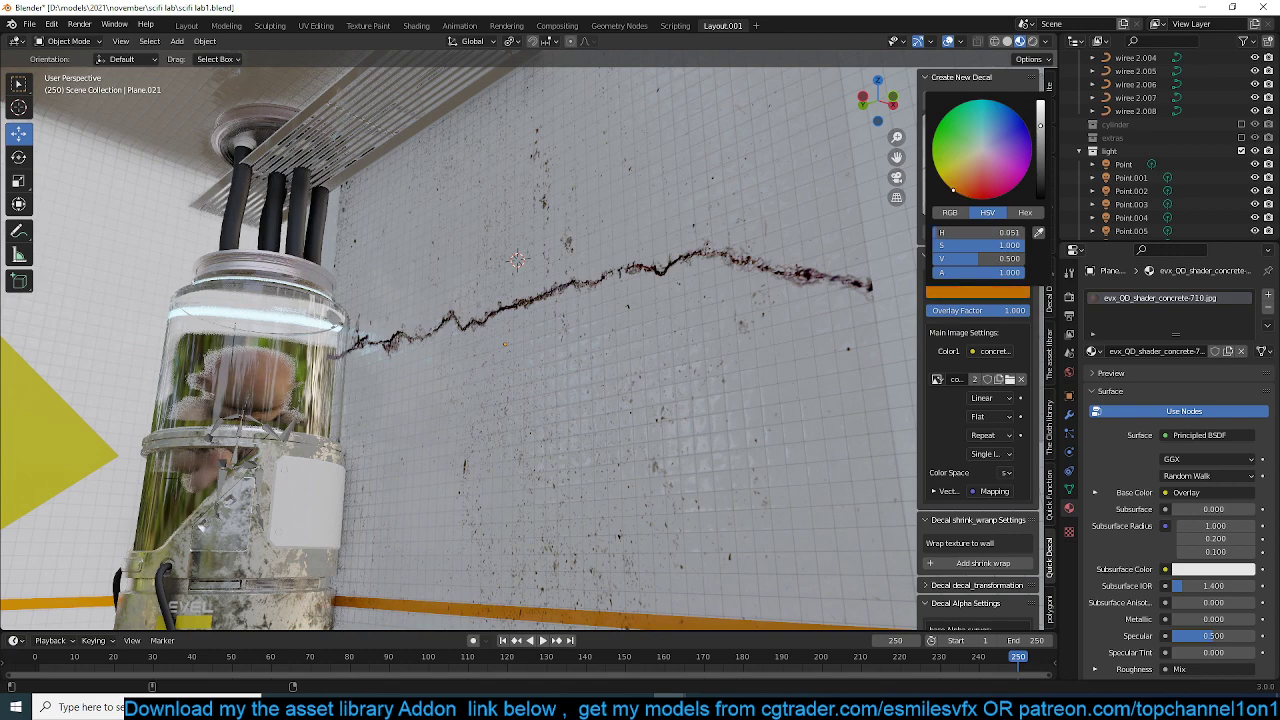
scroll(688, 386, "down", 2)
scroll(678, 386, "up", 1)
middle_click_drag(675, 410, 678, 428)
scroll(930, 480, "down", 1)
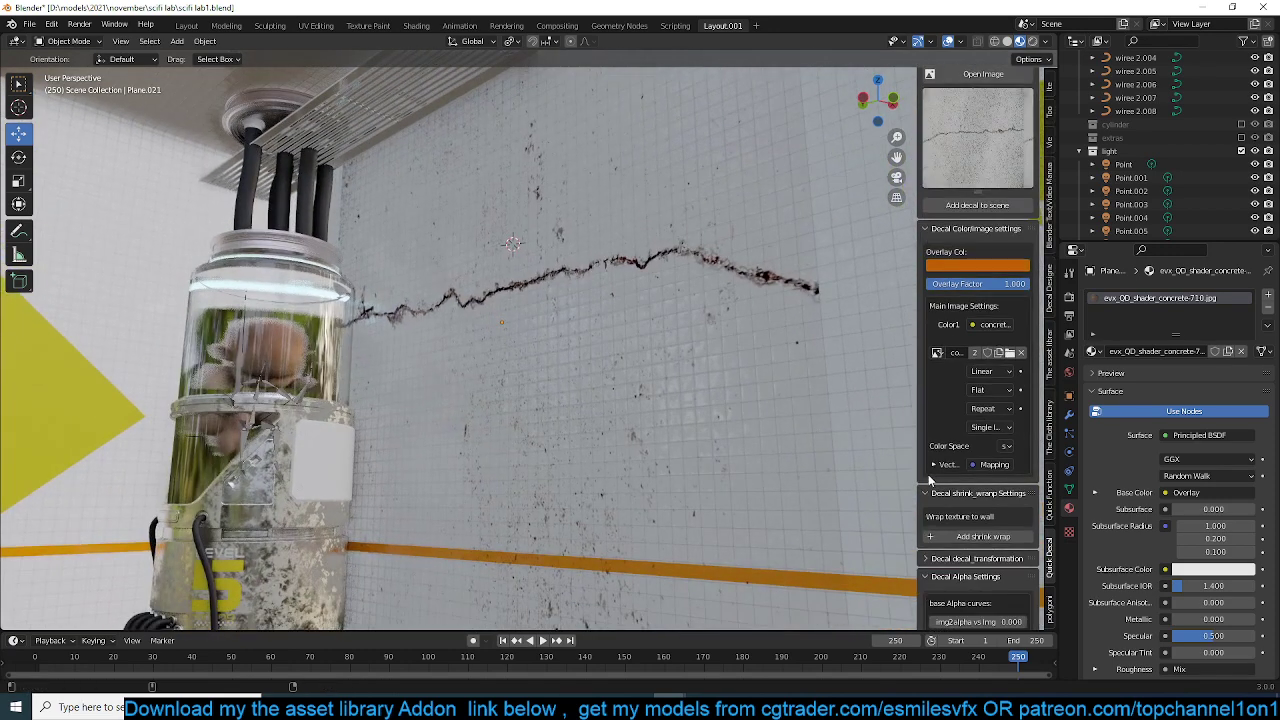
- Raise the base alpha curve's middle point and move its end point to X 0.837, Y 0.000
scroll(934, 487, "down", 6)
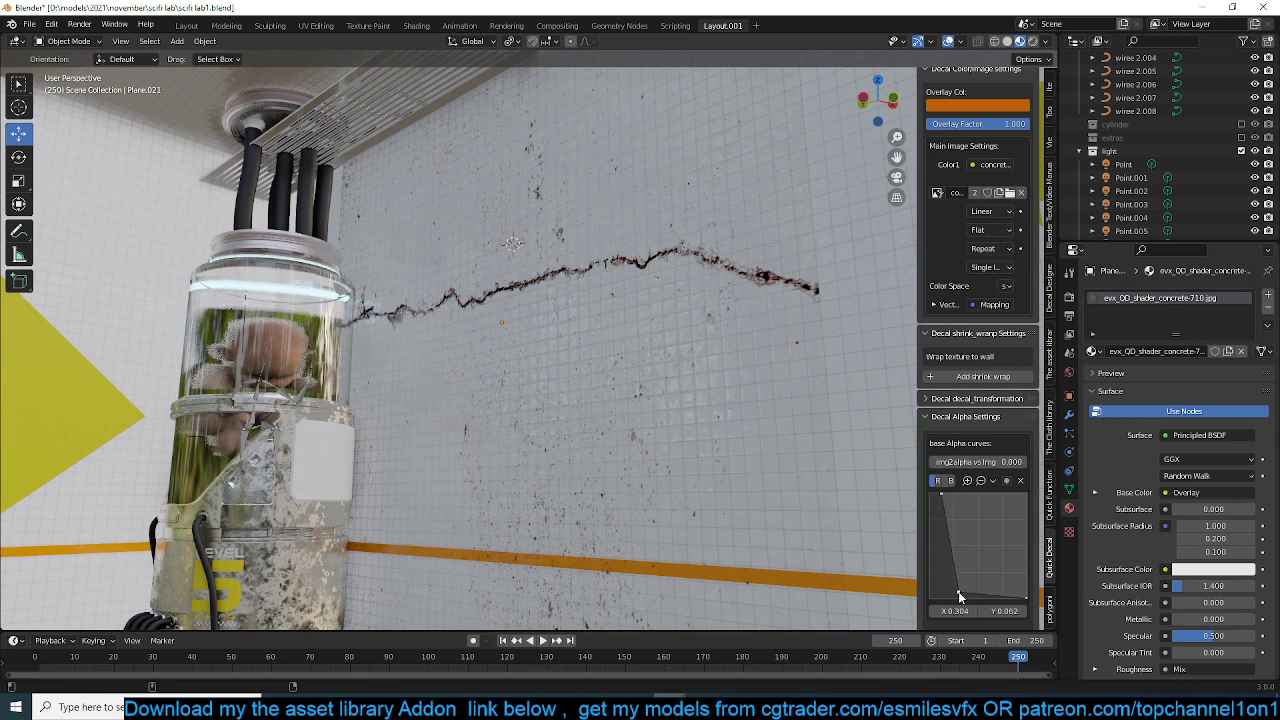
left_click_drag(960, 596, 963, 578)
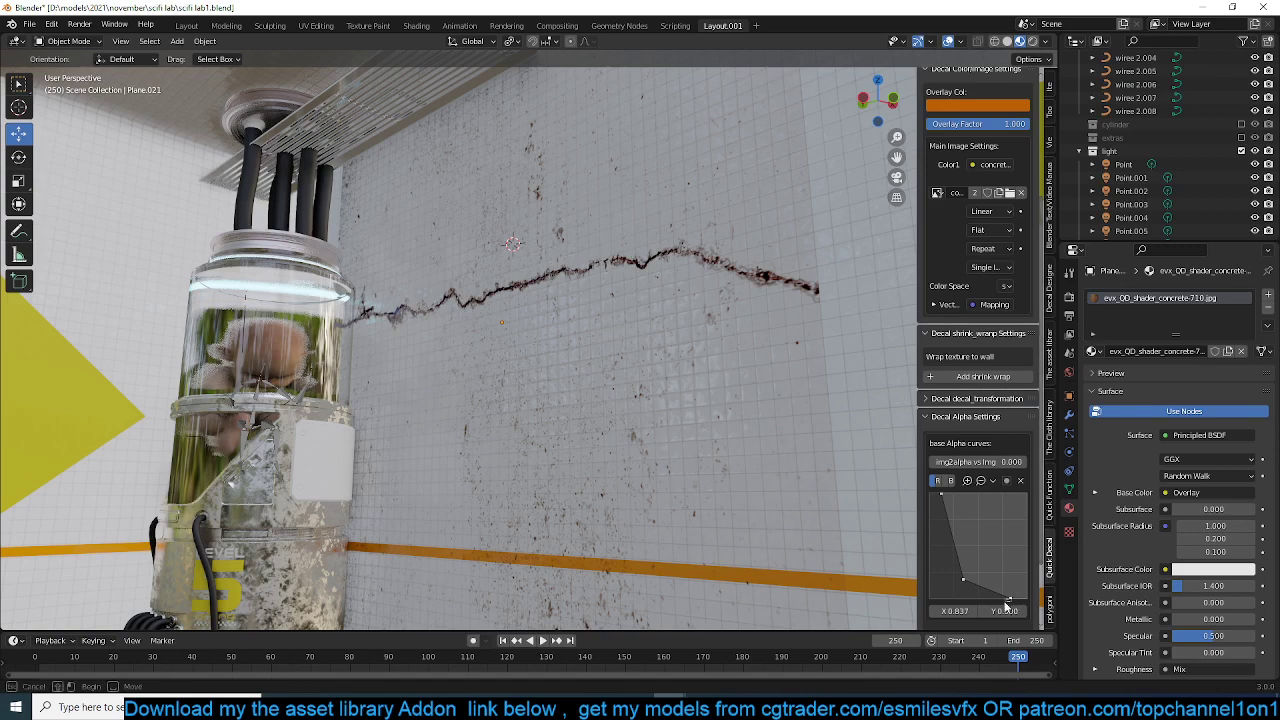
middle_click_drag(620, 470, 728, 485)
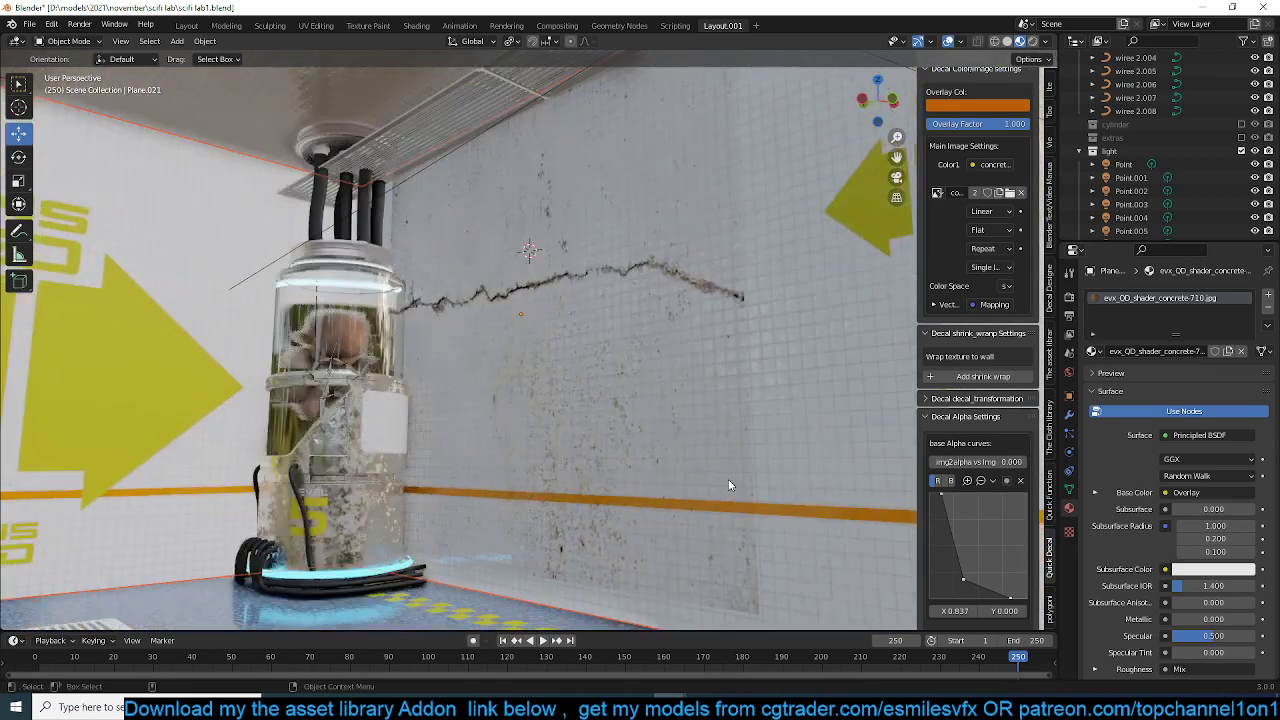
- Place the 3D cursor on the wall below the crack
scroll(728, 479, "up", 2)
middle_click_drag(586, 406, 532, 330, "shift")
right_click(565, 436, "shift")
key("shift+a")
scroll(968, 158, "up", 2)
scroll(968, 156, "up", 2)
- Start choosing a new decal image and look through the custom decals folder in resouces
left_click(983, 100)
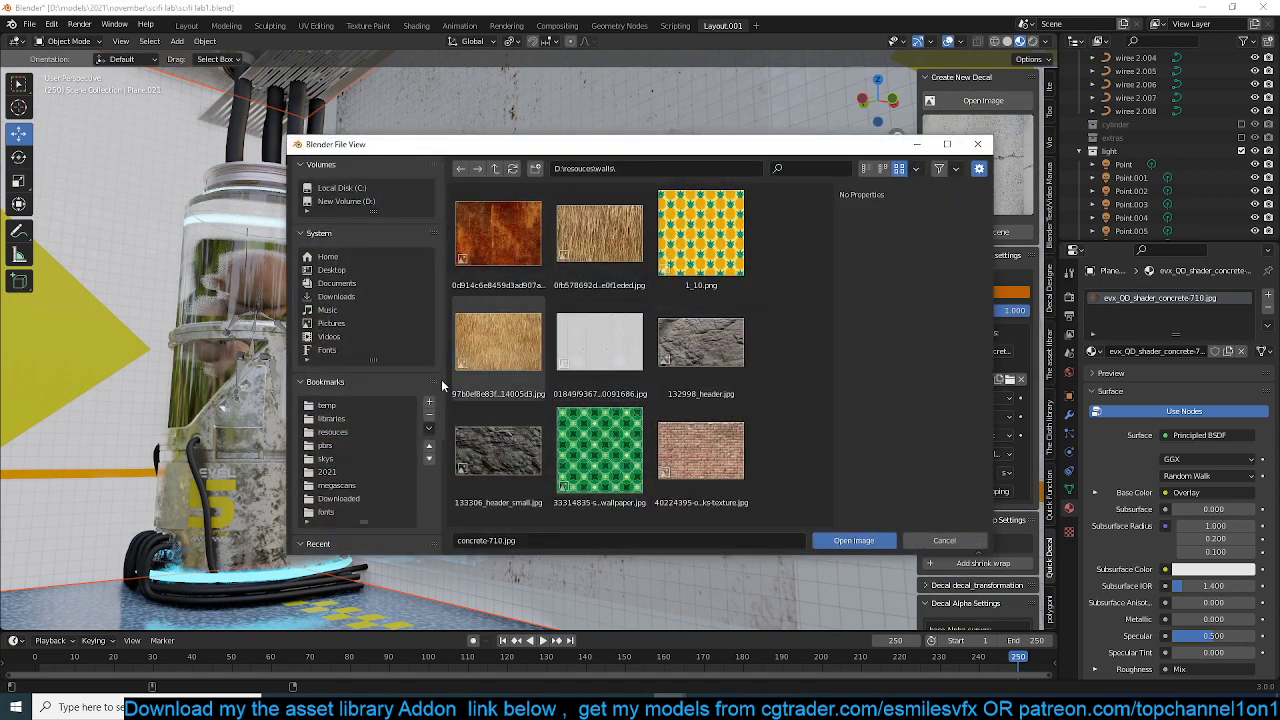
left_click(349, 435)
scroll(579, 446, "up", 3)
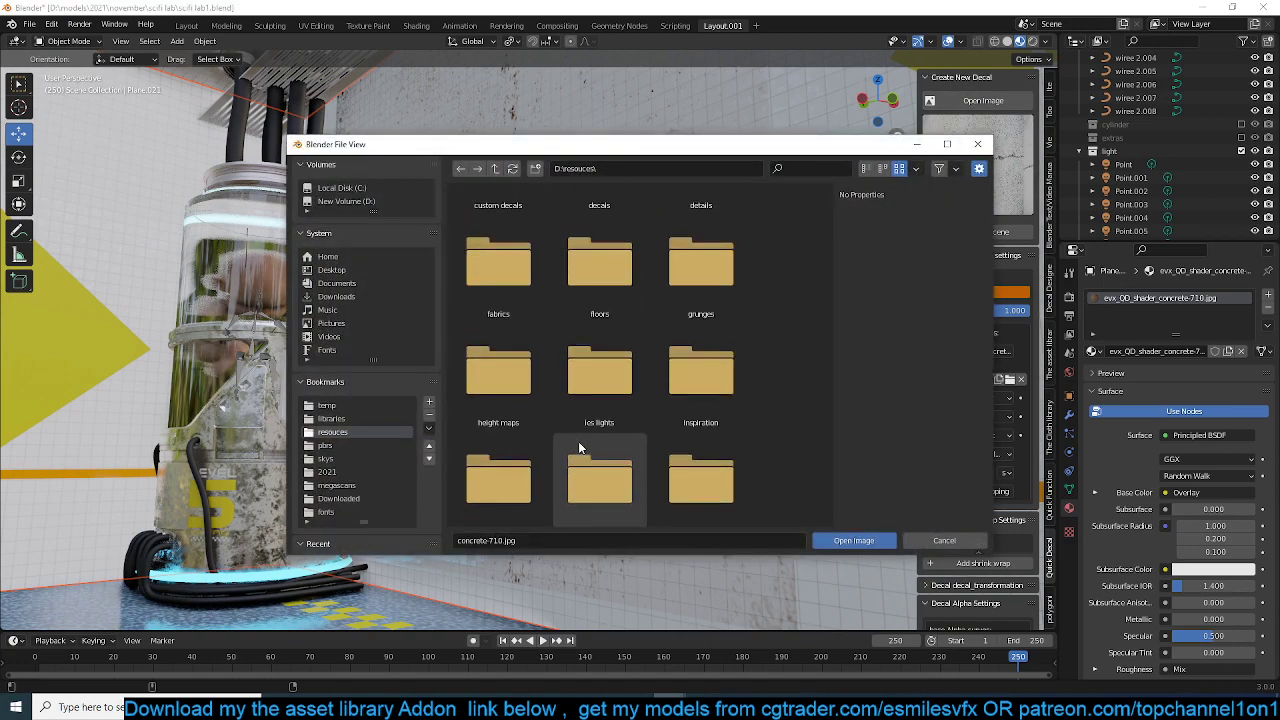
double_click(512, 280)
scroll(600, 414, "down", 5)
scroll(608, 427, "up", 5)
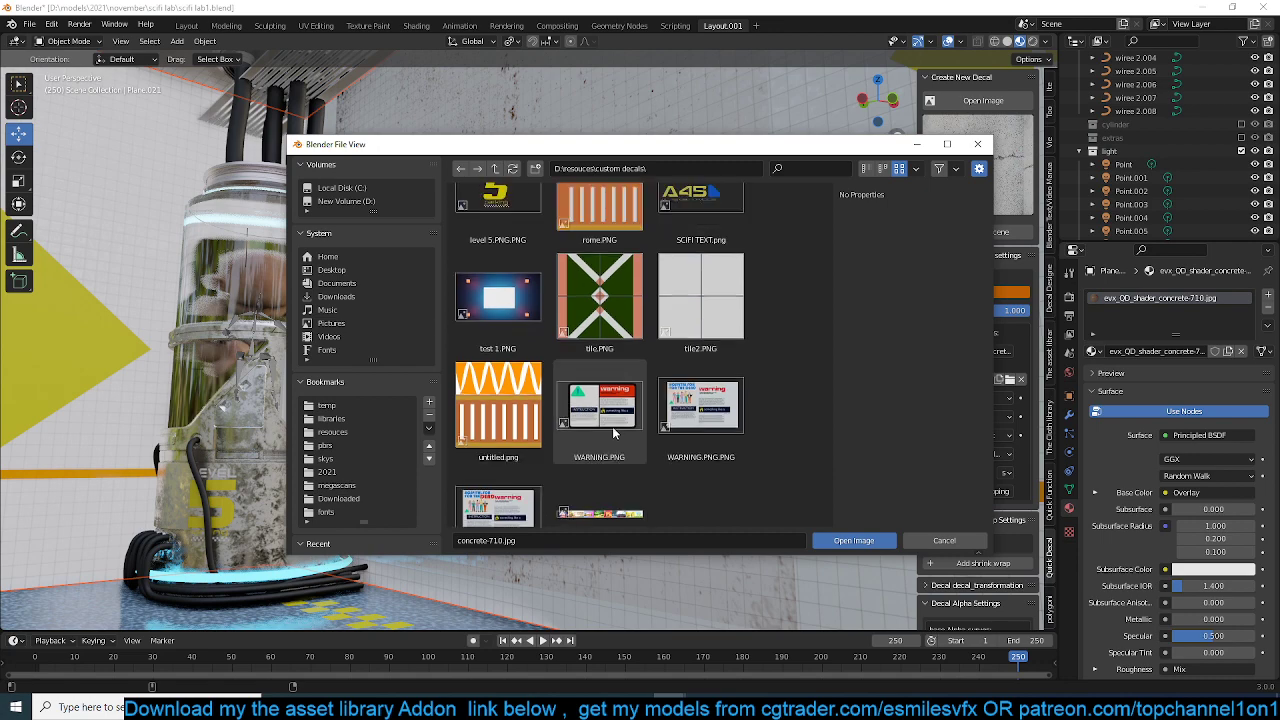
- Load the stain texture ending in 042_2_masked_S.png from the decals folder as the new decal image
left_click(494, 168)
double_click(600, 235)
scroll(617, 413, "down", 4)
scroll(617, 413, "down", 10)
scroll(617, 413, "down", 12)
scroll(617, 420, "down", 12)
scroll(617, 420, "down", 12)
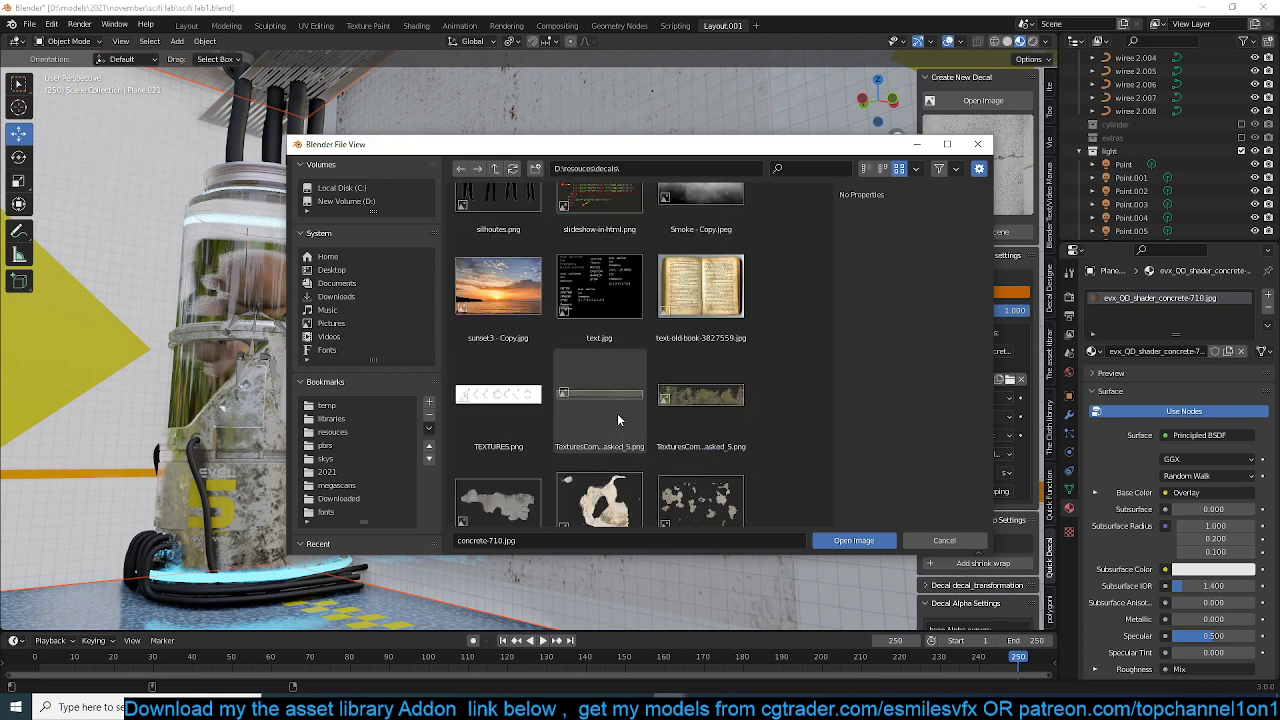
scroll(617, 413, "down", 3)
double_click(620, 447)
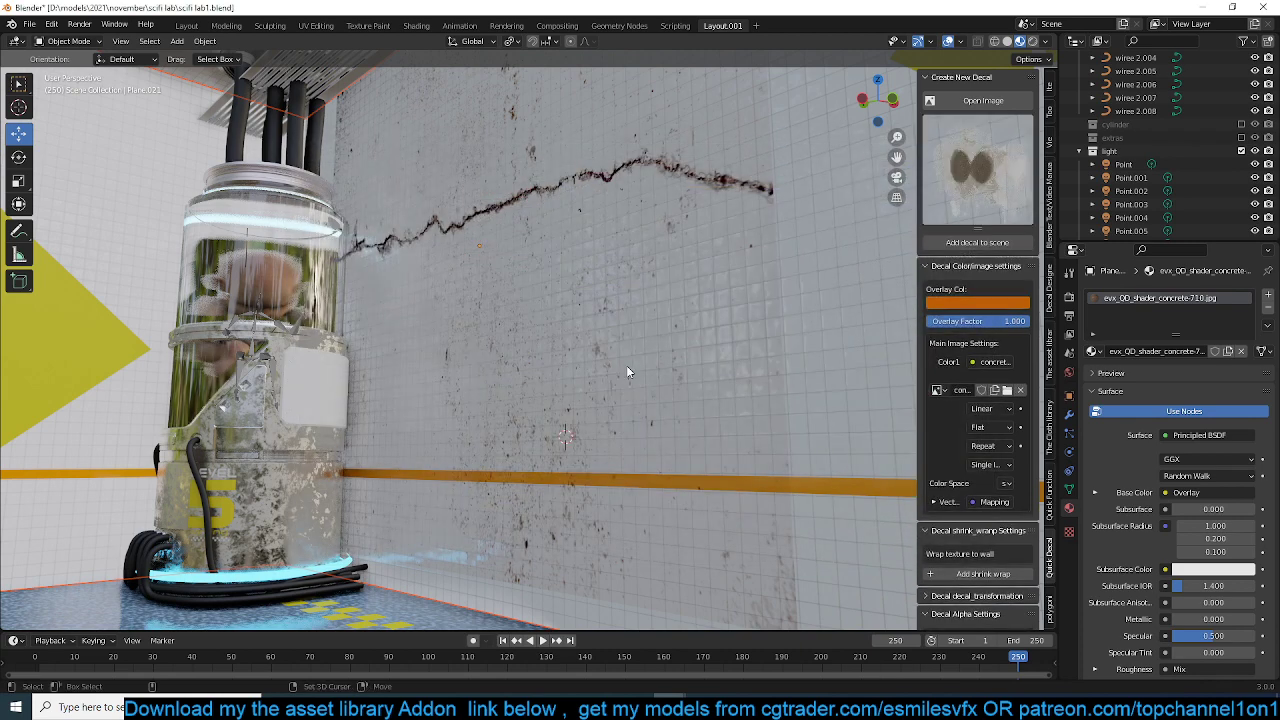
- Add the stain decal to the scene at the 3D cursor and rotate it 90° about the X axis
left_click(977, 242)
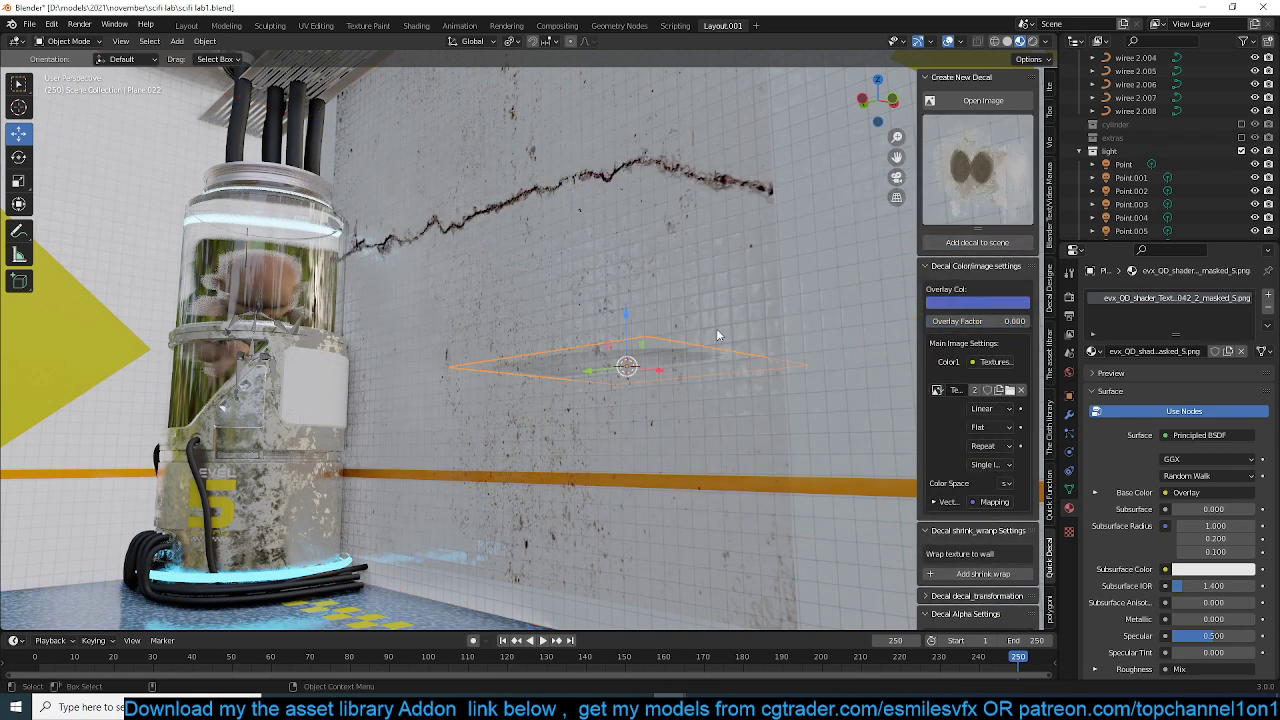
key("r")
key("x")
key("9")
key("0")
key("Return")
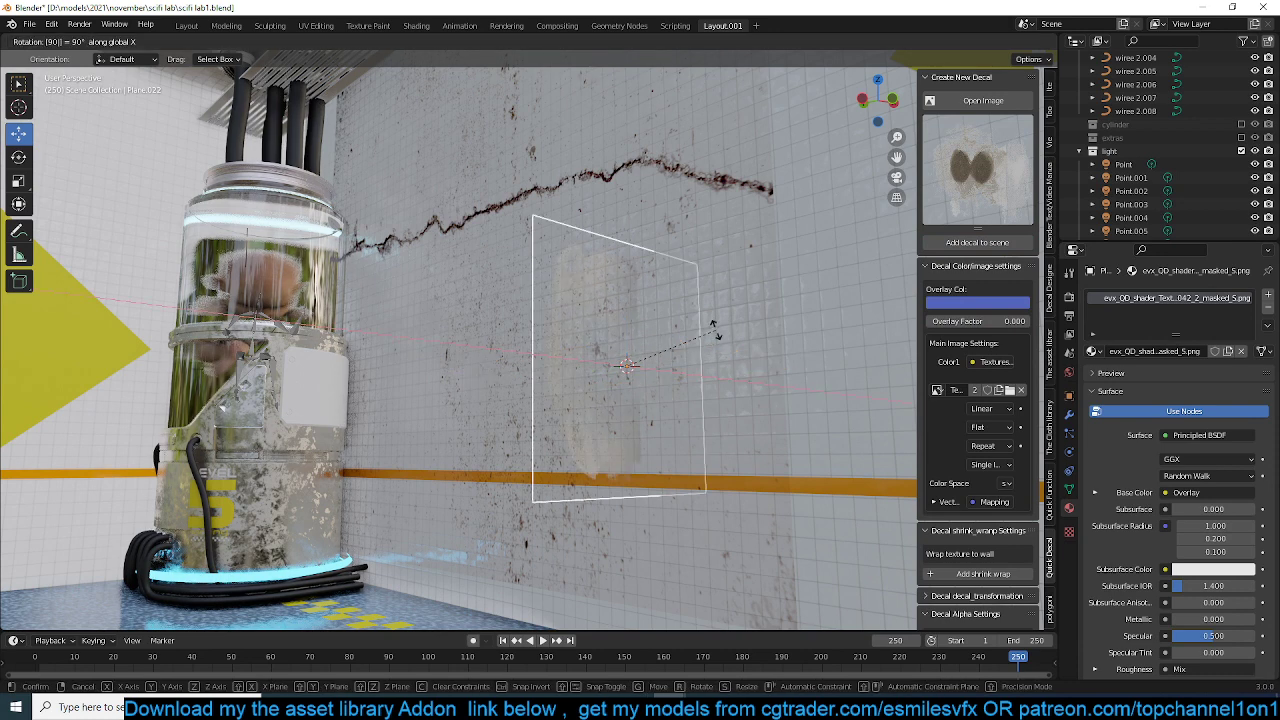
- Turn the stain decal about the Z axis to line up with the wall and isolate it in local view
key("z")
key("Escape")
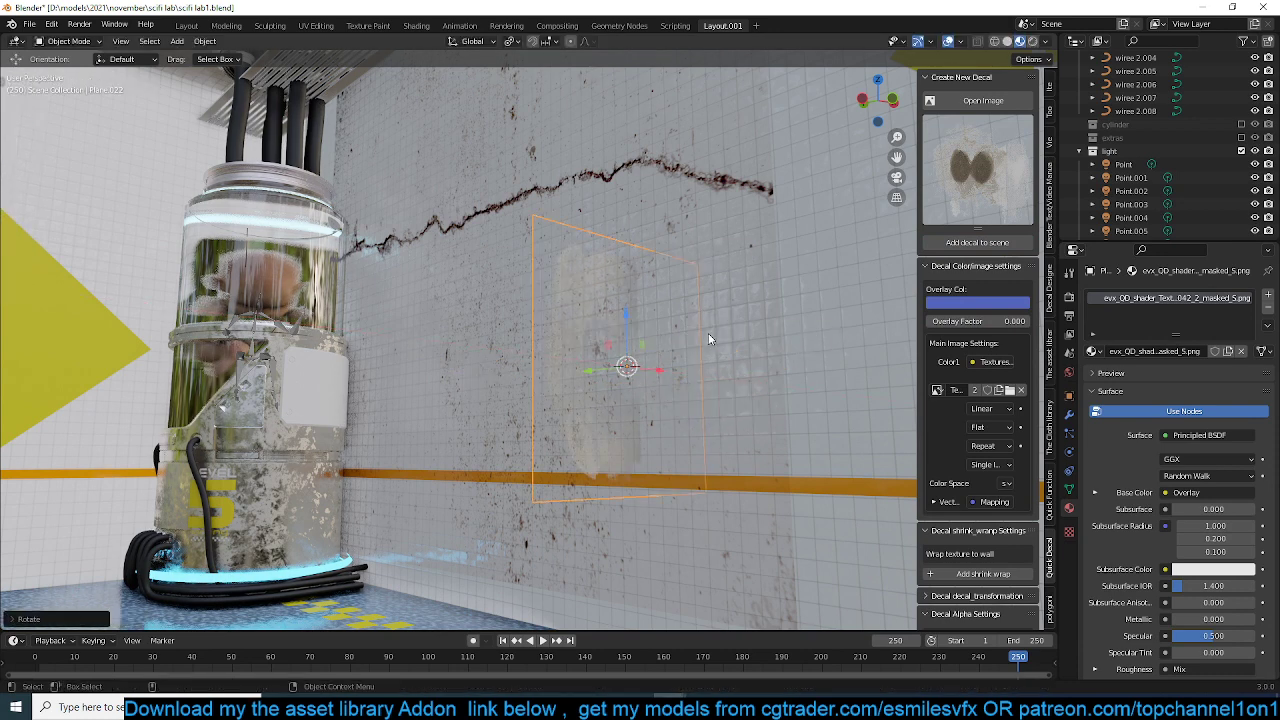
key("r")
key("Escape")
key("s")
left_click(800, 328)
key("KP_Divide")
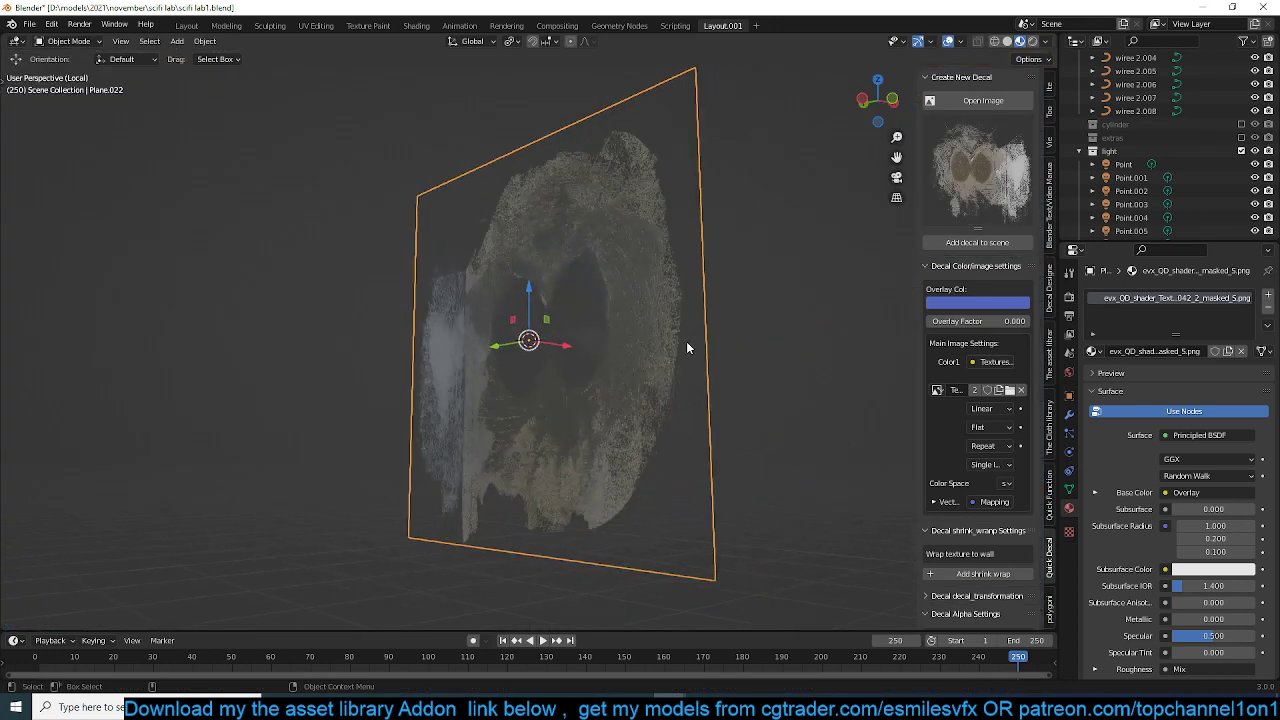
- Set the stain decal's img2alpha vs img to 1.000, collapsing the colour settings before and the alpha settings after
scroll(988, 213, "down", 2)
left_click(988, 213)
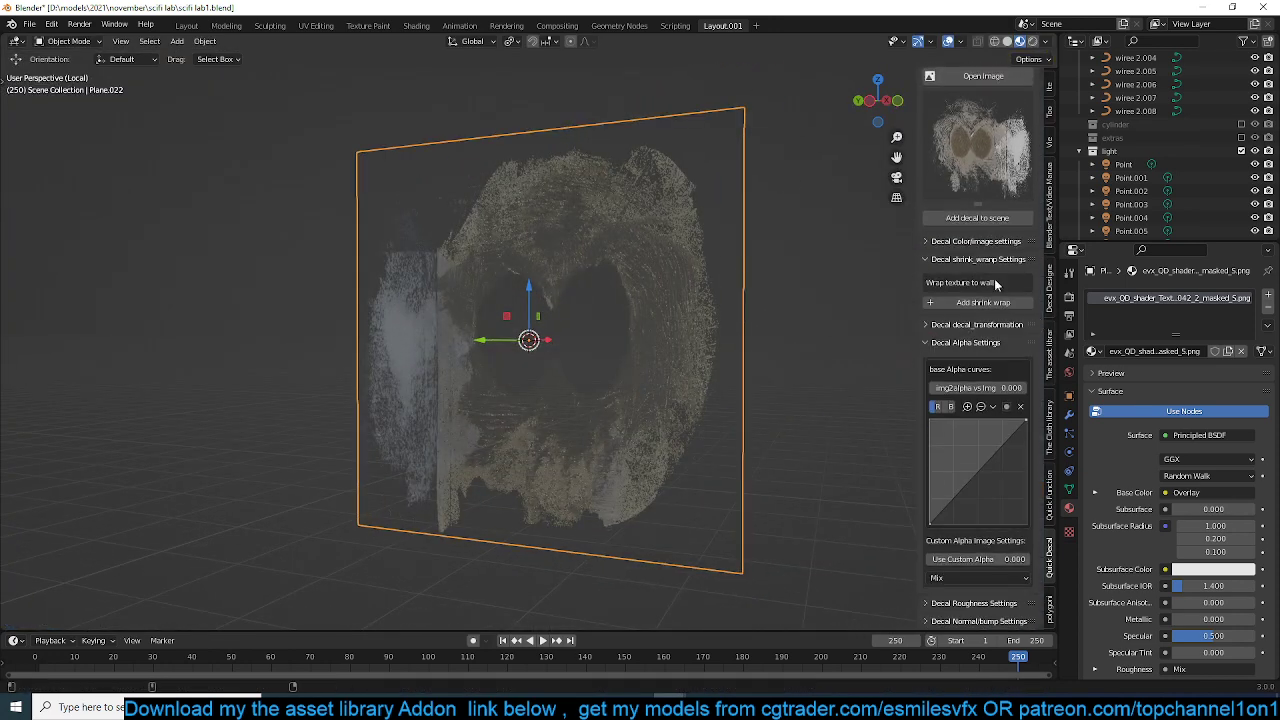
left_click_drag(965, 389, 1028, 389)
middle_click_drag(600, 313, 650, 321)
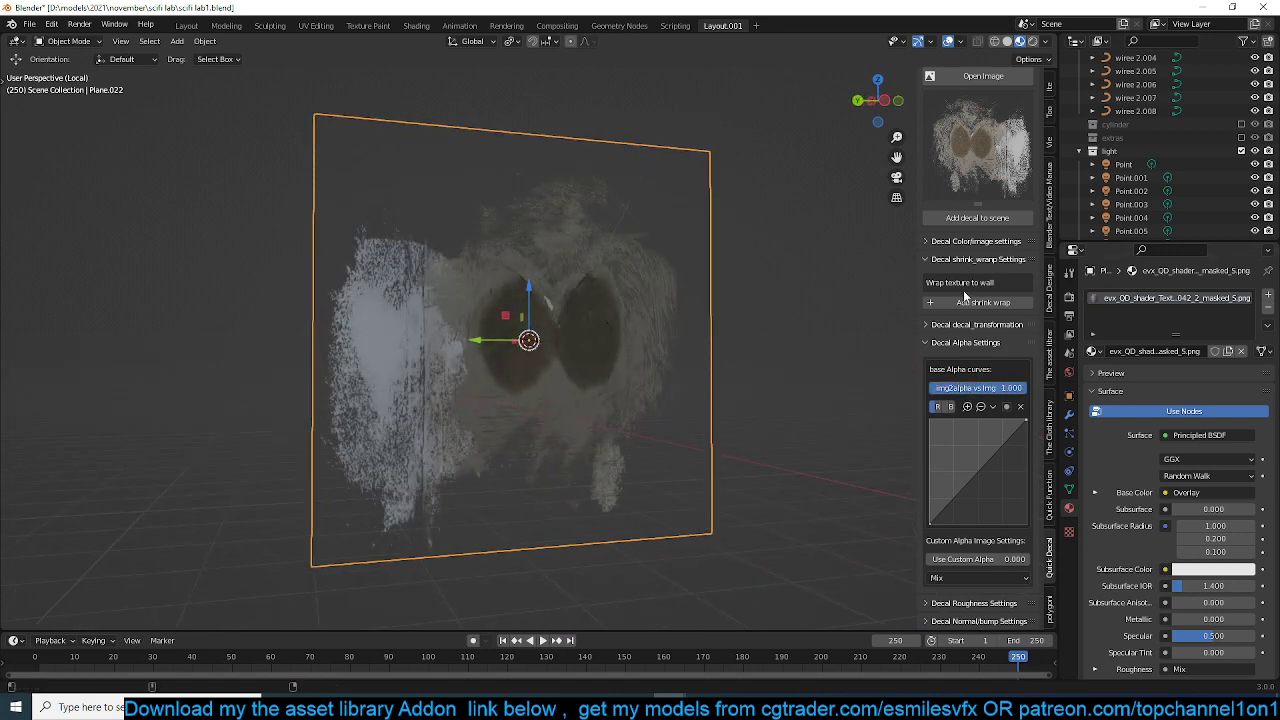
left_click(975, 343)
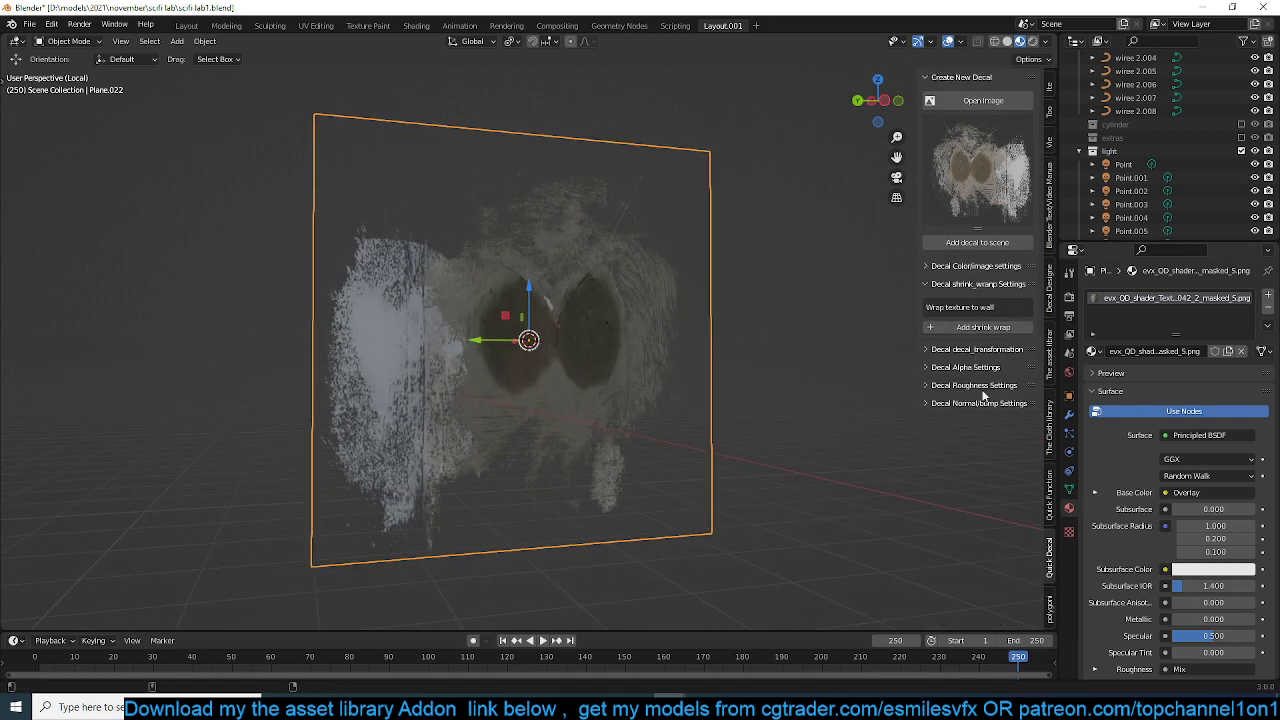
- Bend the stain decal's base roughness curve upward with a point at X 0.175, Y 0.725
left_click(994, 385)
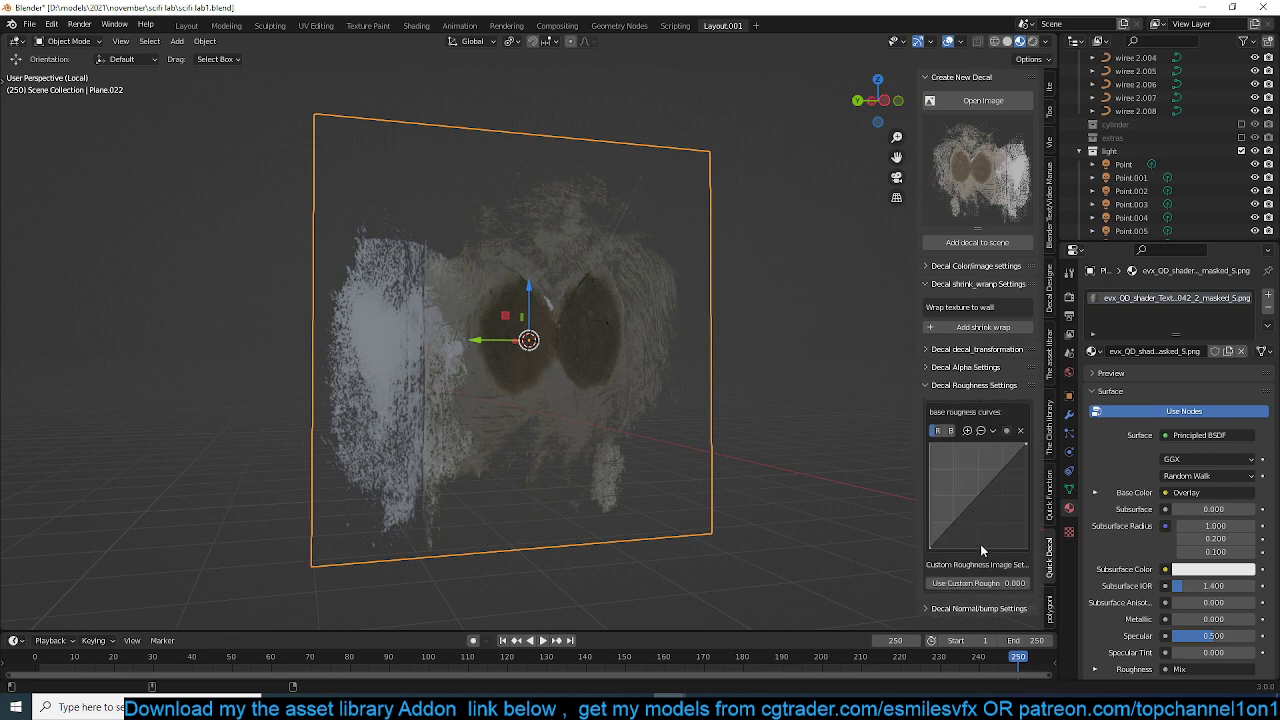
left_click_drag(975, 501, 954, 484)
middle_click_drag(742, 427, 626, 377)
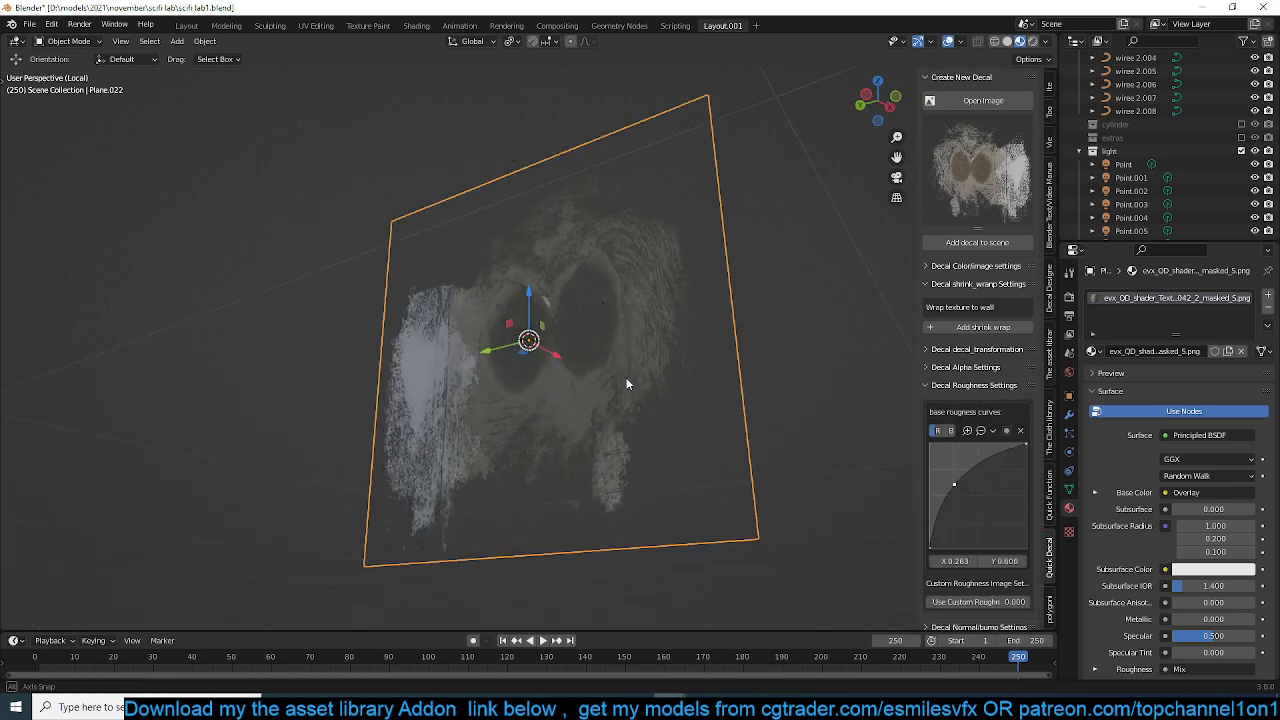
scroll(626, 377, "up", 3)
left_click_drag(954, 484, 944, 480)
middle_click_drag(685, 403, 798, 383)
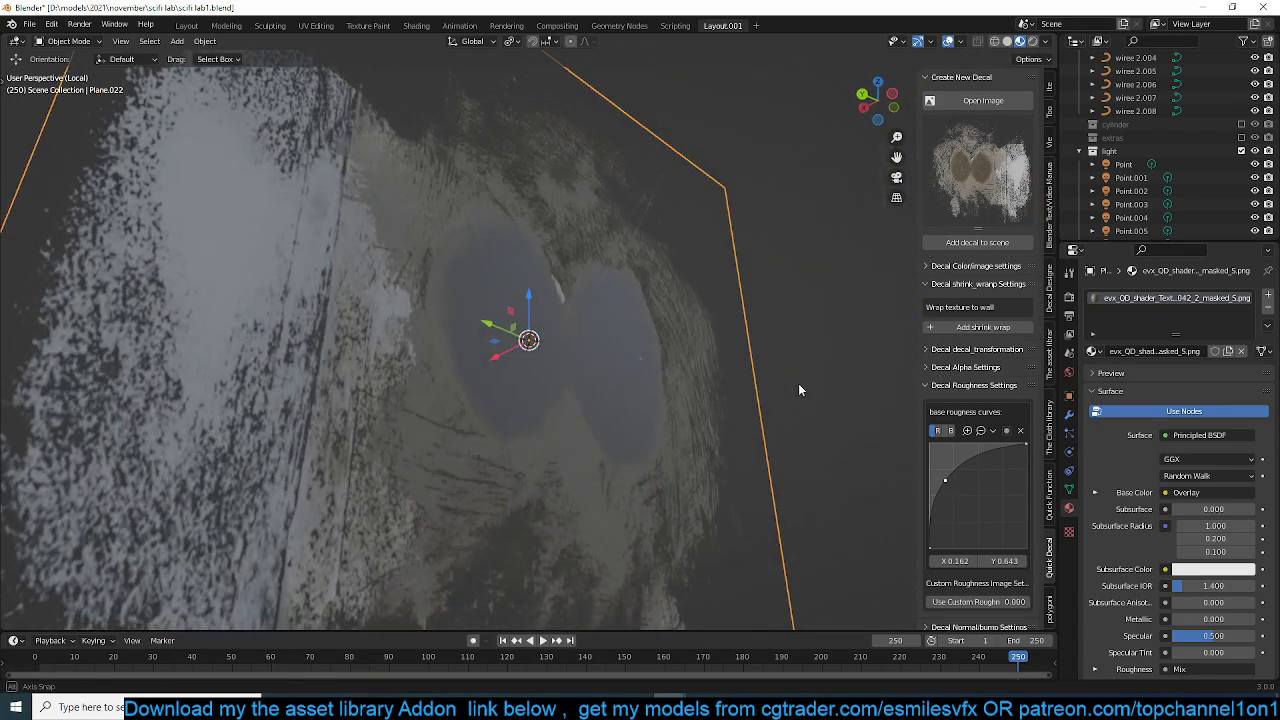
left_click_drag(950, 478, 946, 475)
middle_click_drag(699, 410, 653, 400)
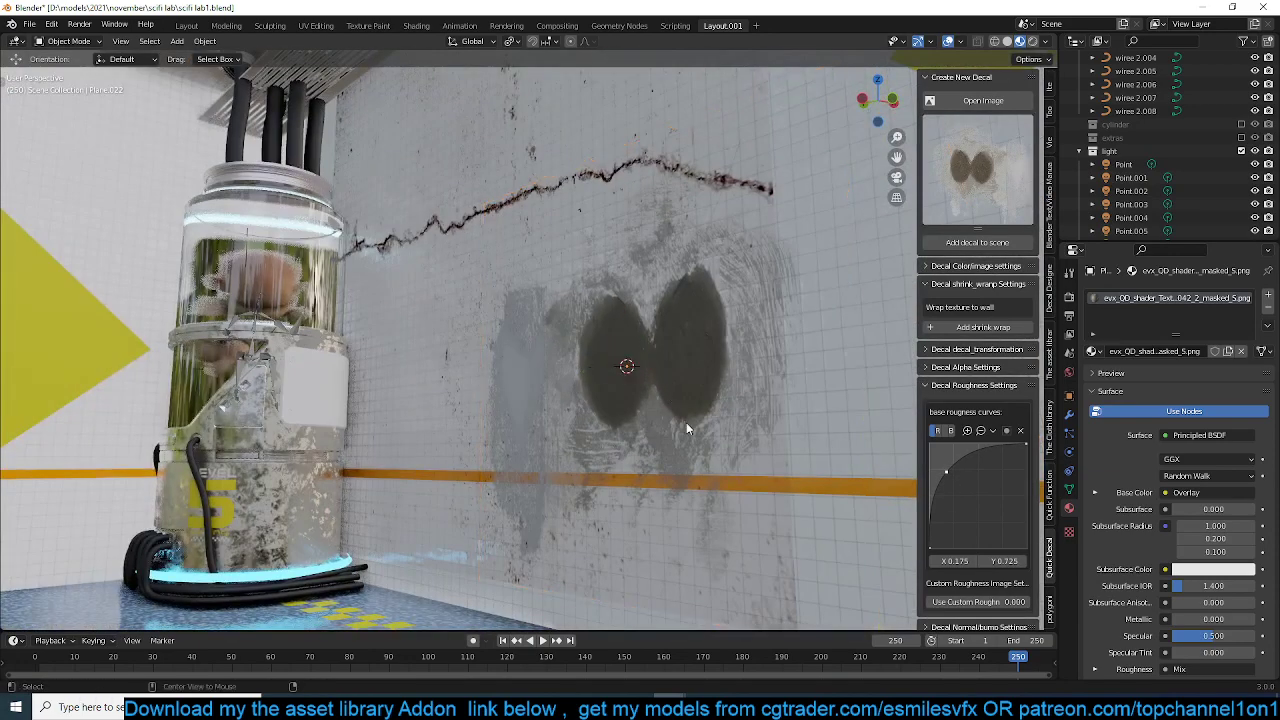
- Switch to the camera view and widen the stain decal along the X axis
key("KP_0")
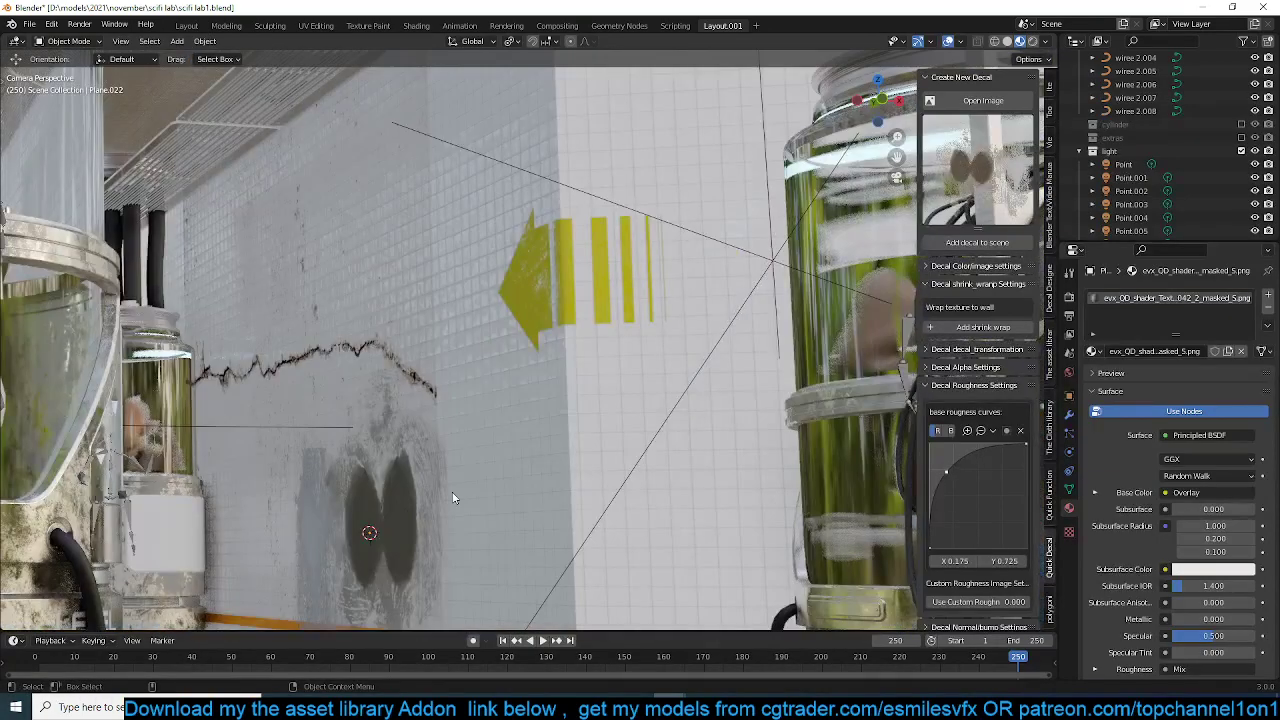
left_click(452, 497)
key("s")
key("x")
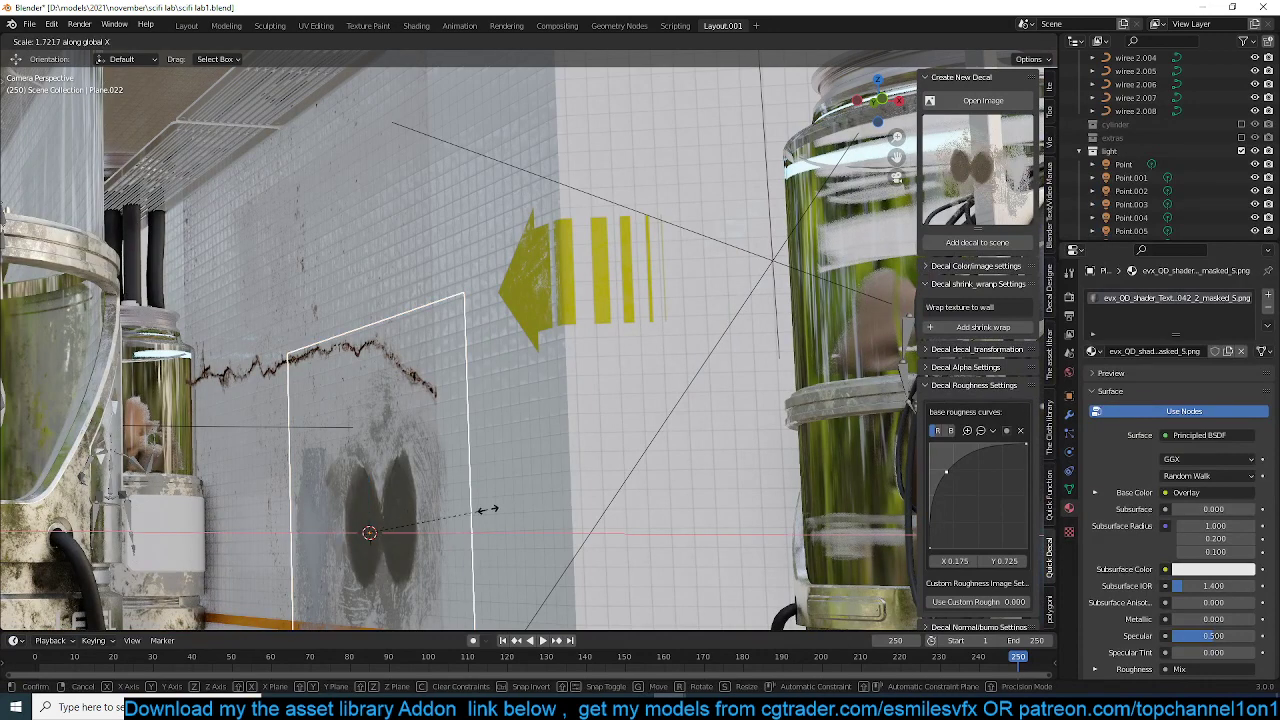
left_click(548, 458)
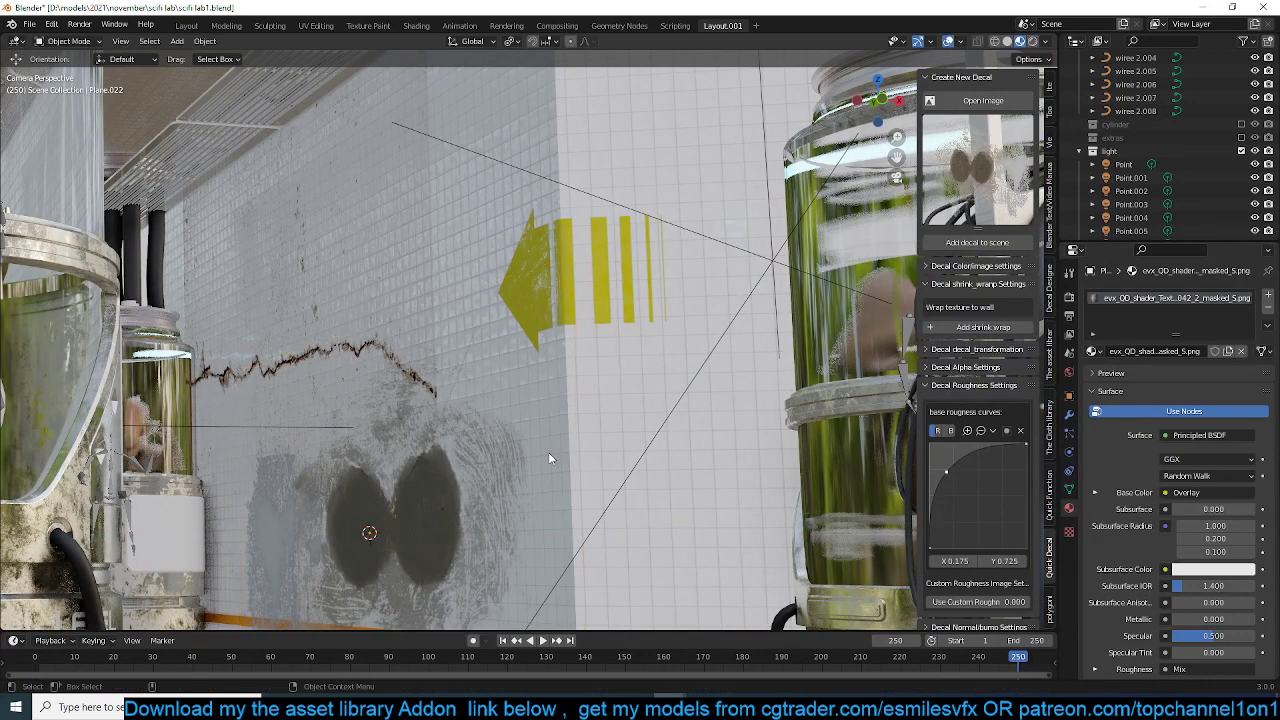
scroll(548, 453, "down", 1)
- Replace the stain decal's main image with the mossy TexturesCom masked_S.png texture from the decals folder
left_click(471, 470)
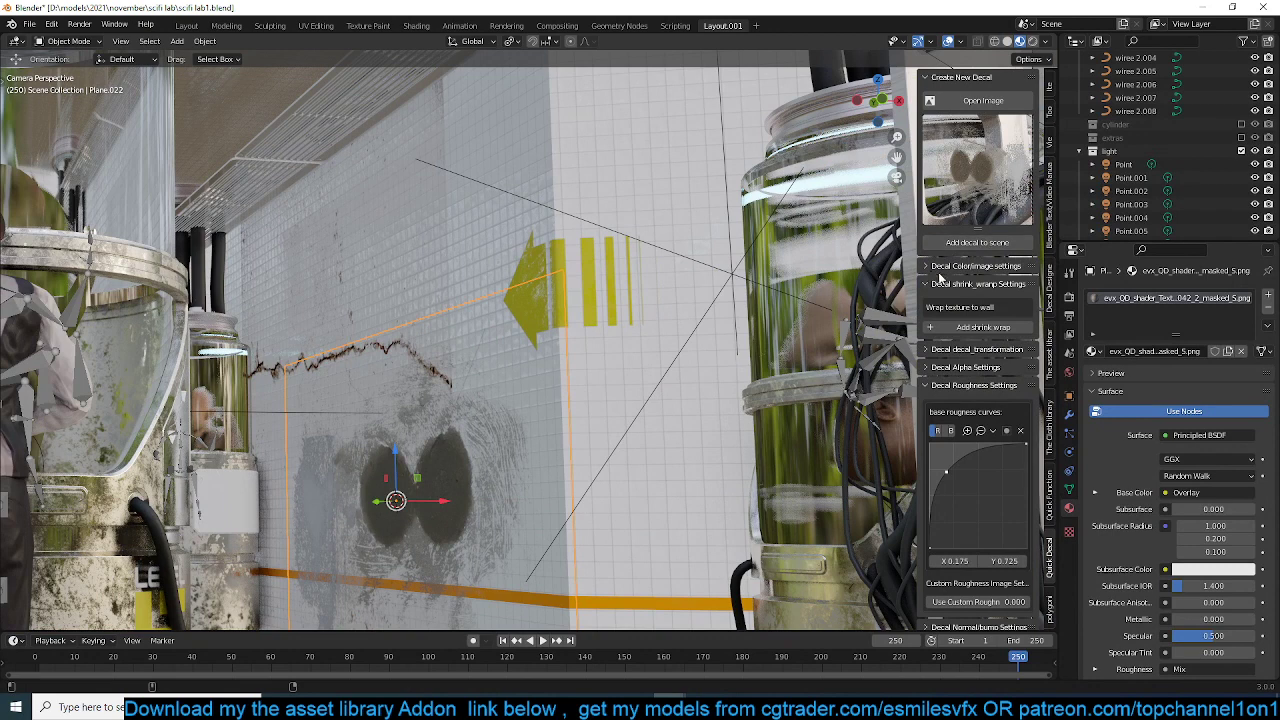
left_click(443, 458)
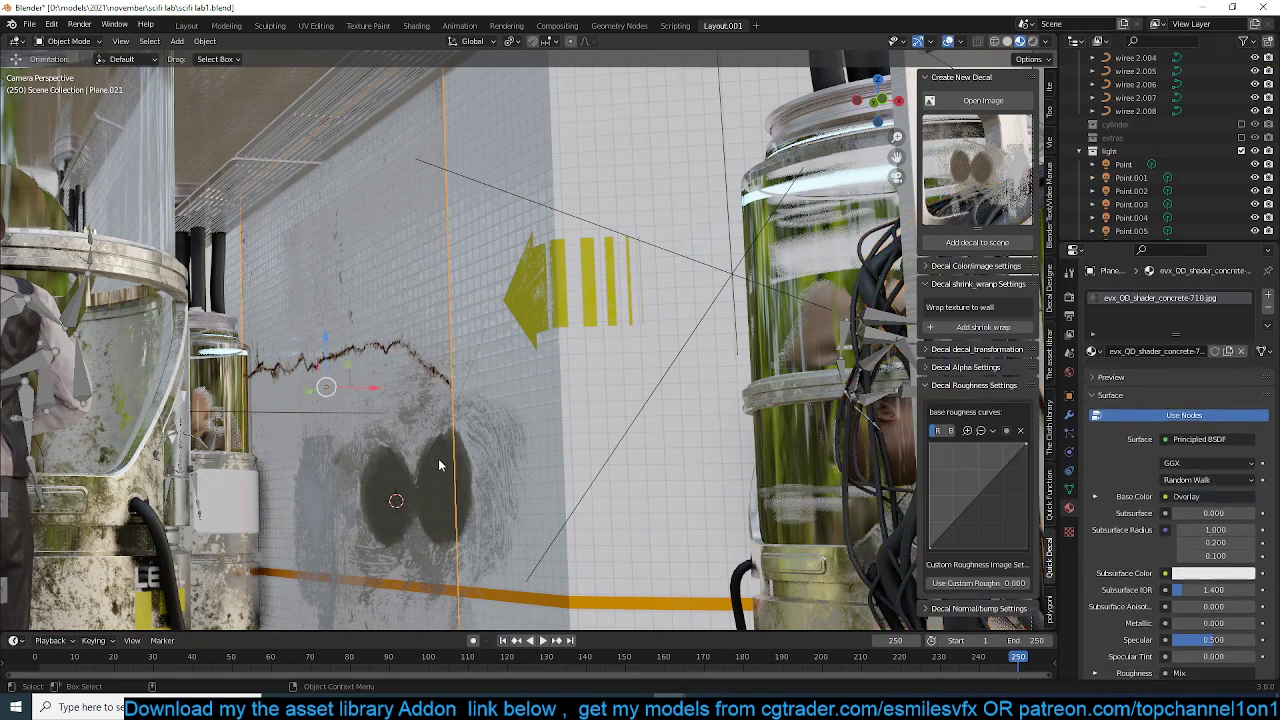
left_click(470, 460)
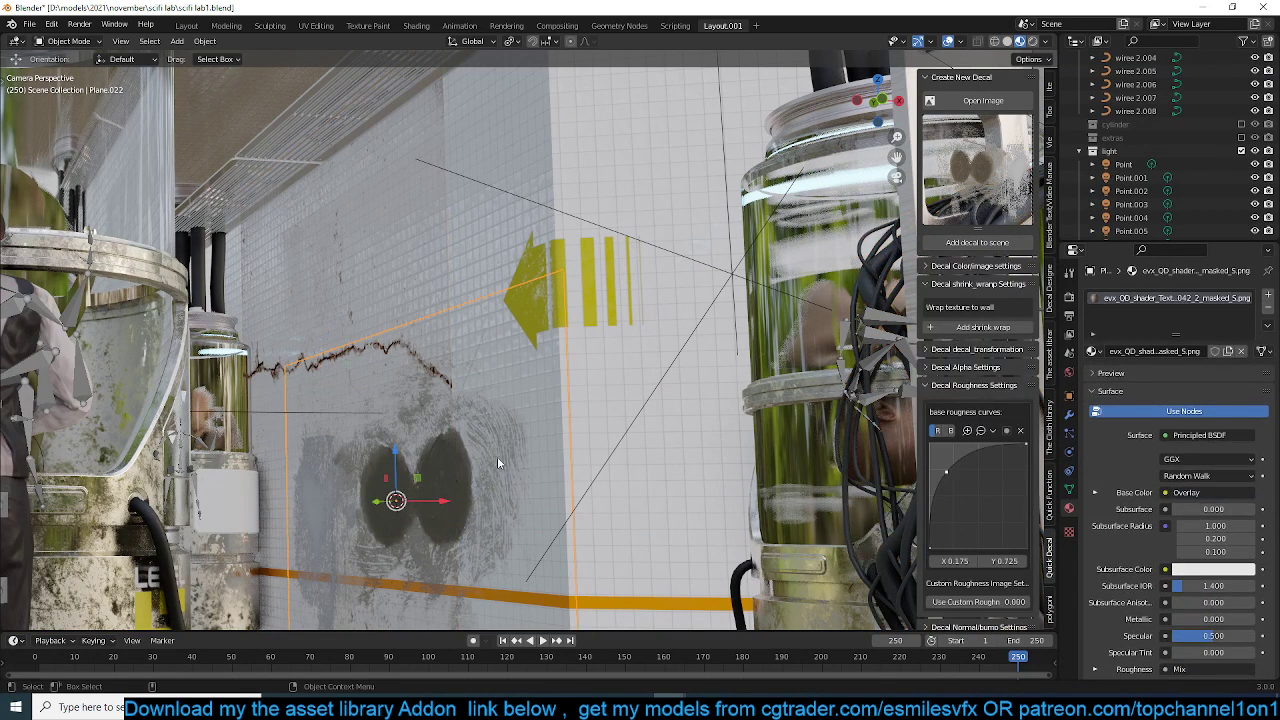
left_click(975, 266)
left_click(1008, 391)
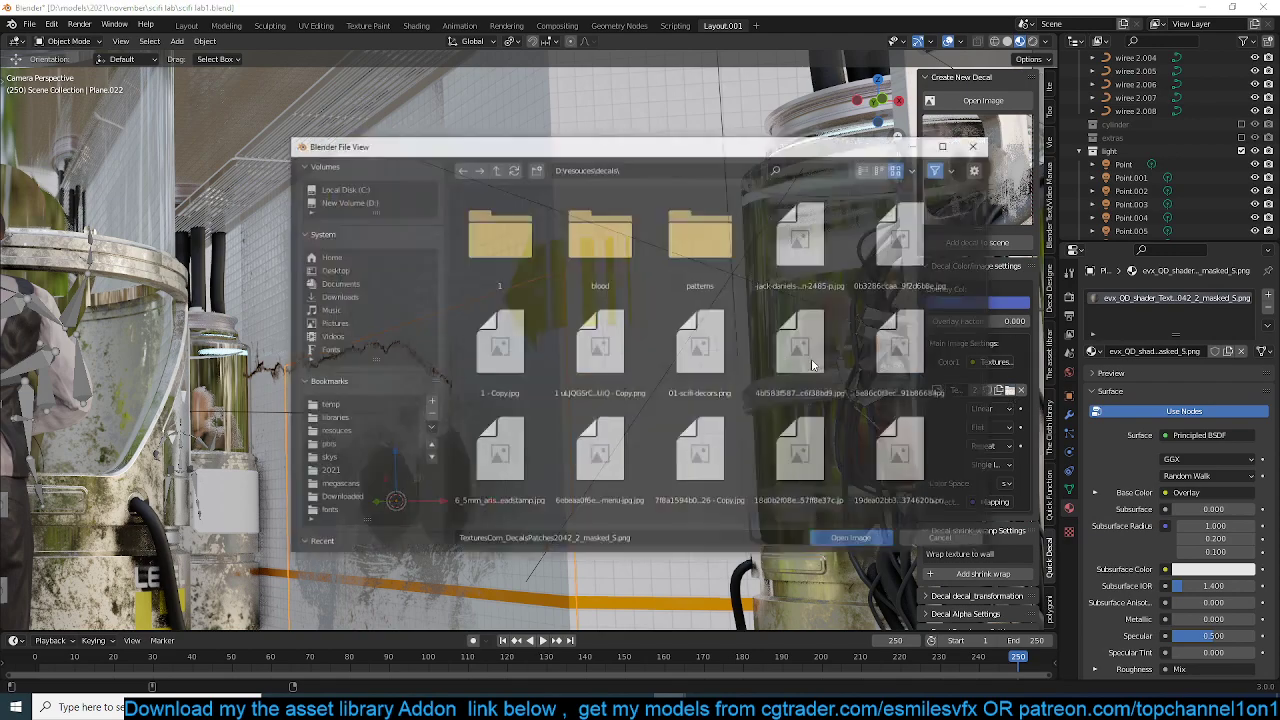
scroll(692, 446, "down", 5)
scroll(692, 447, "down", 20)
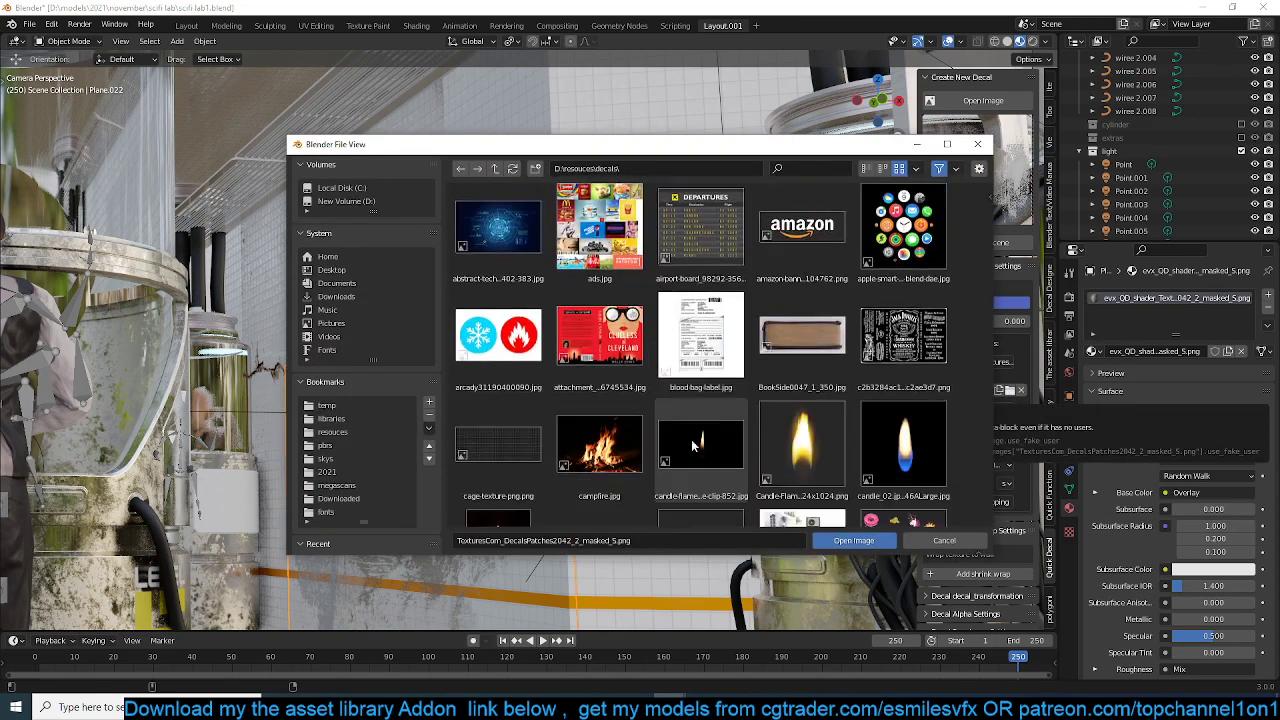
scroll(692, 447, "down", 20)
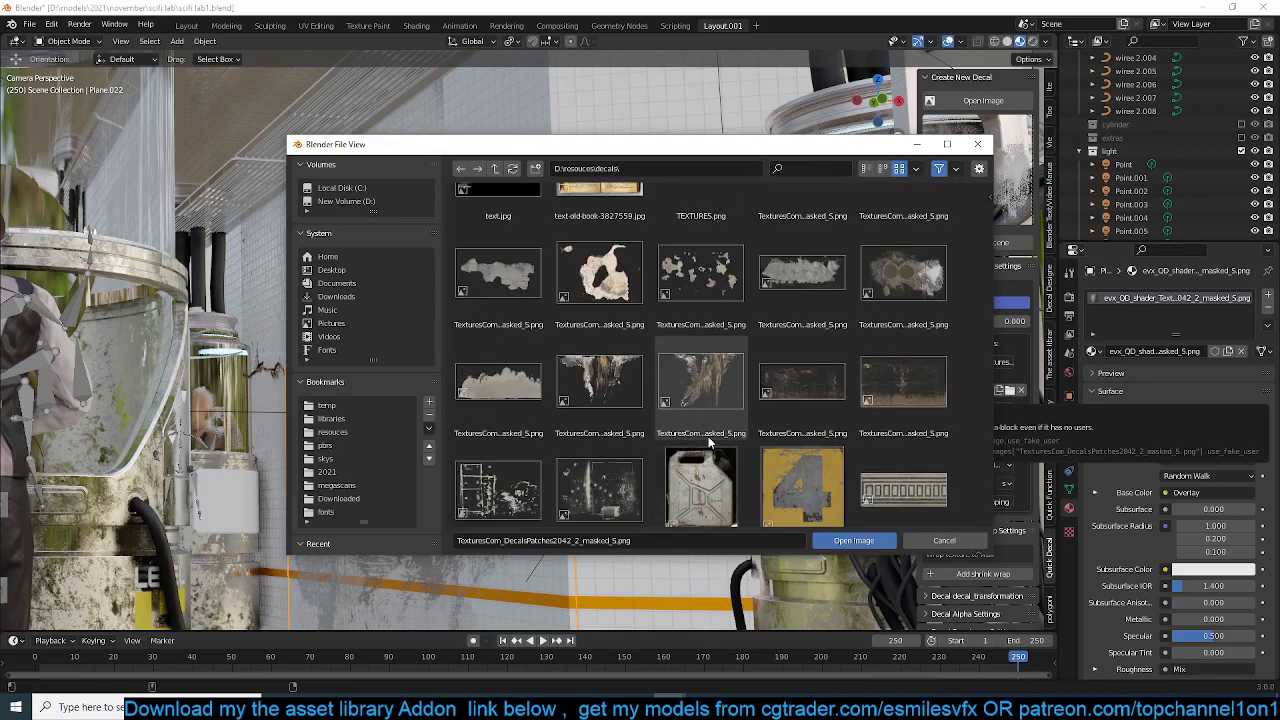
scroll(833, 390, "up", 3)
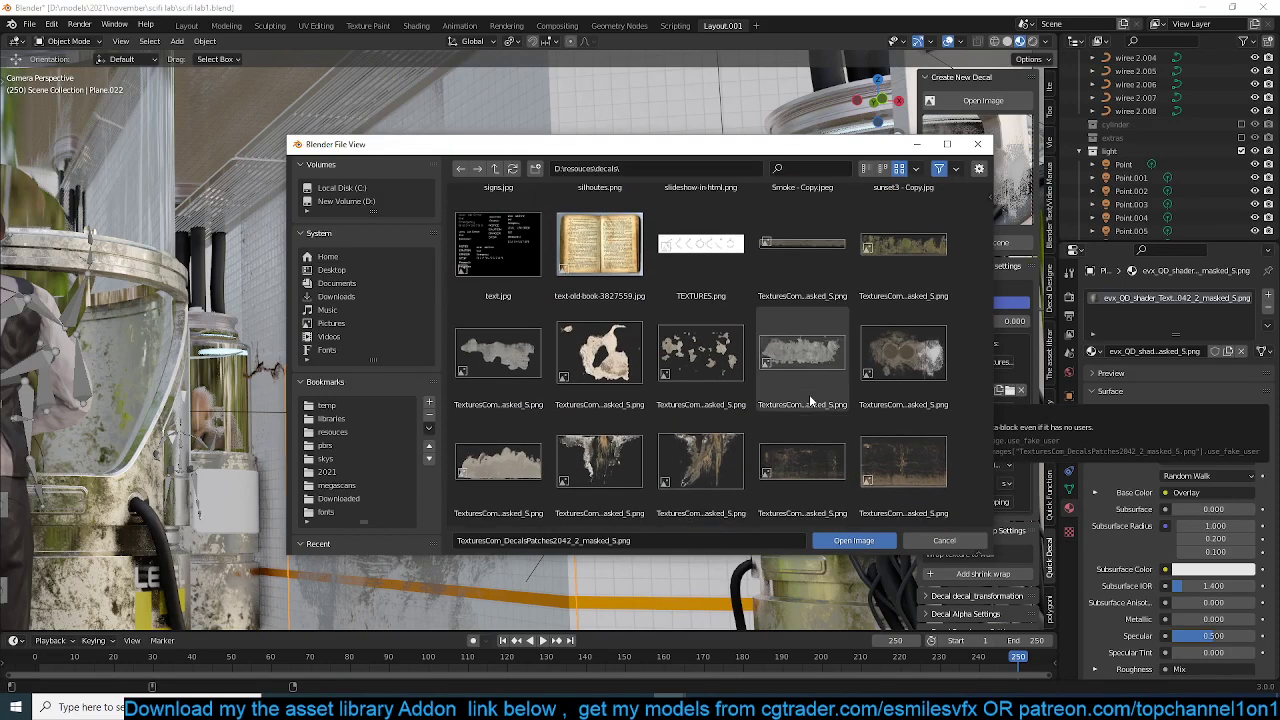
double_click(885, 293)
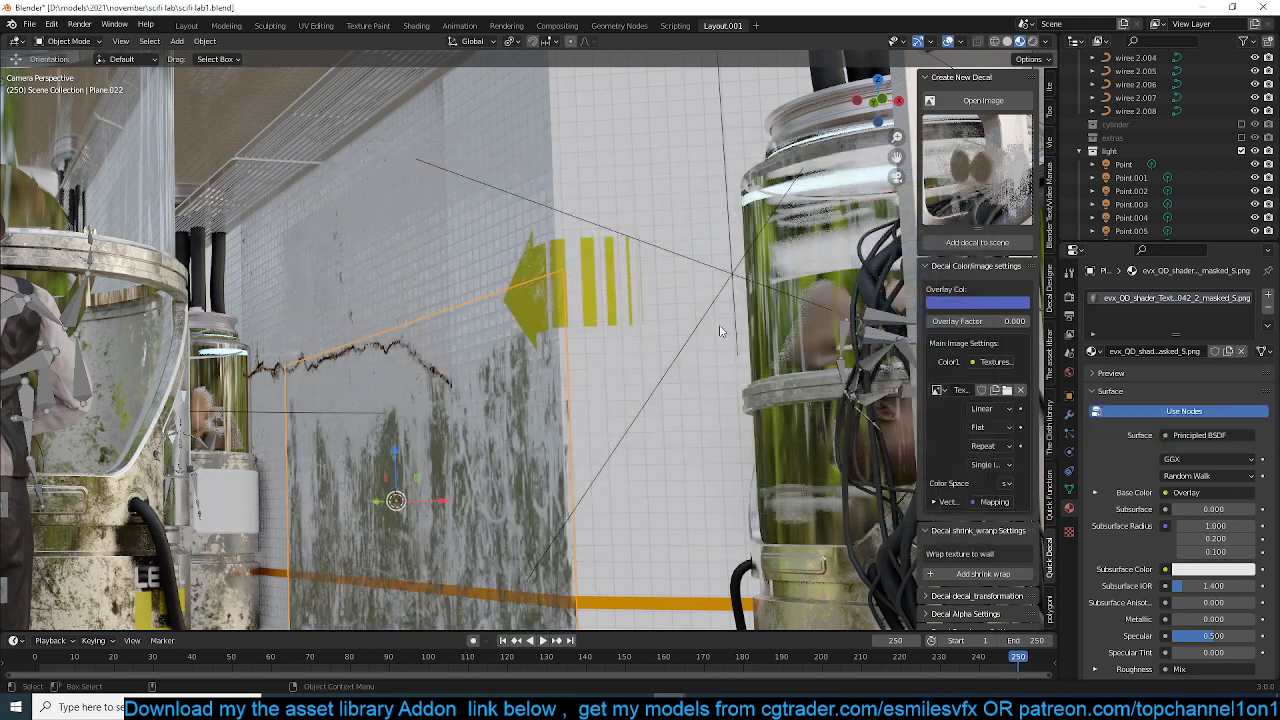
- Shrink the mossy decal along Z into a low strip and move it down to the base of the wall
scroll(593, 394, "down", 1)
key("s")
key("z")
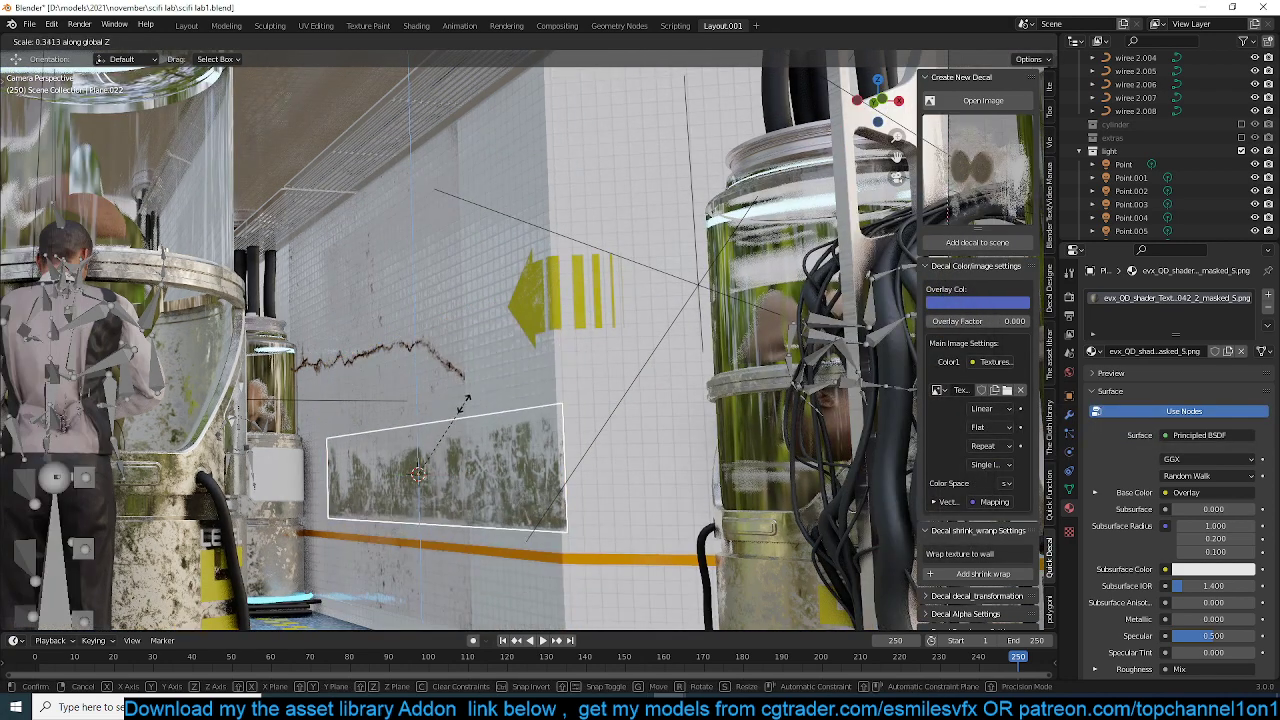
left_click(459, 413)
middle_click_drag(458, 407, 445, 290)
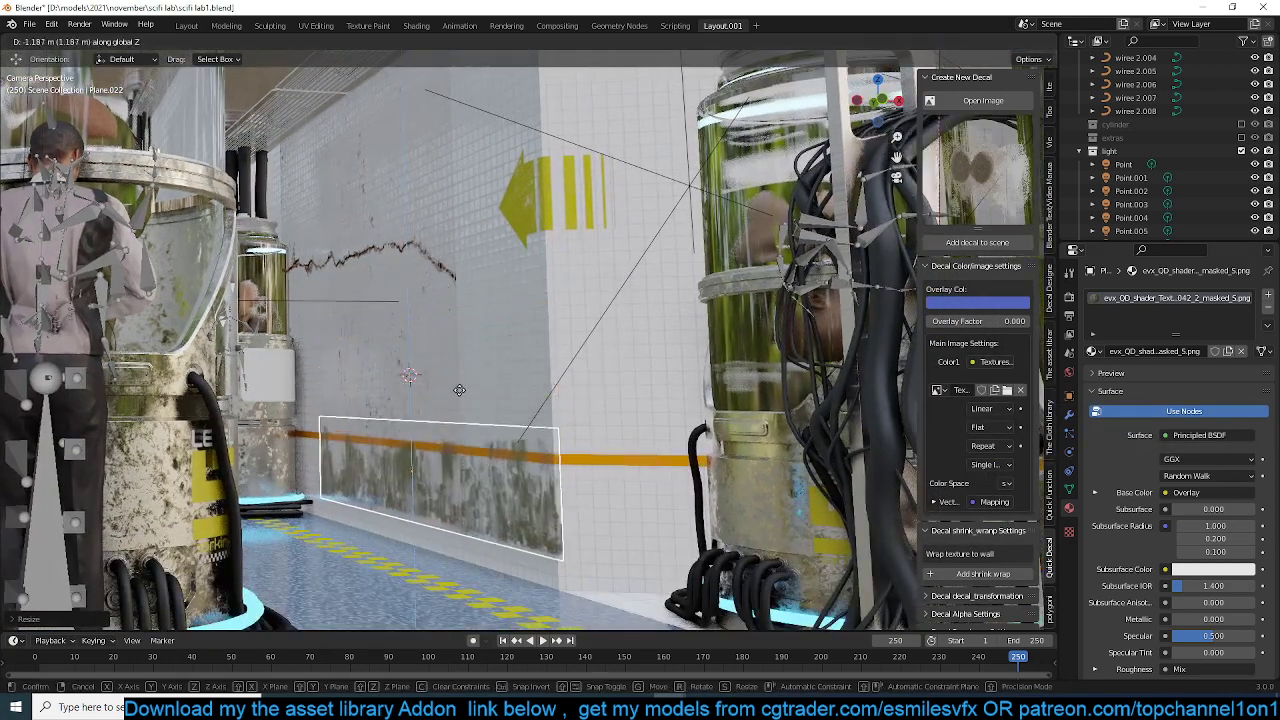
left_click(461, 422)
left_click_drag(412, 500, 508, 520)
- Rotate the mossy decal about the Z axis so it angles across the wall corner
mouse_move(623, 467)
middle_mouse_down()
mouse_move(820, 480)
mouse_move(750, 505)
mouse_move(601, 462)
middle_mouse_up()
scroll(750, 505, "up", 3)
scroll(601, 462, "down", 3)
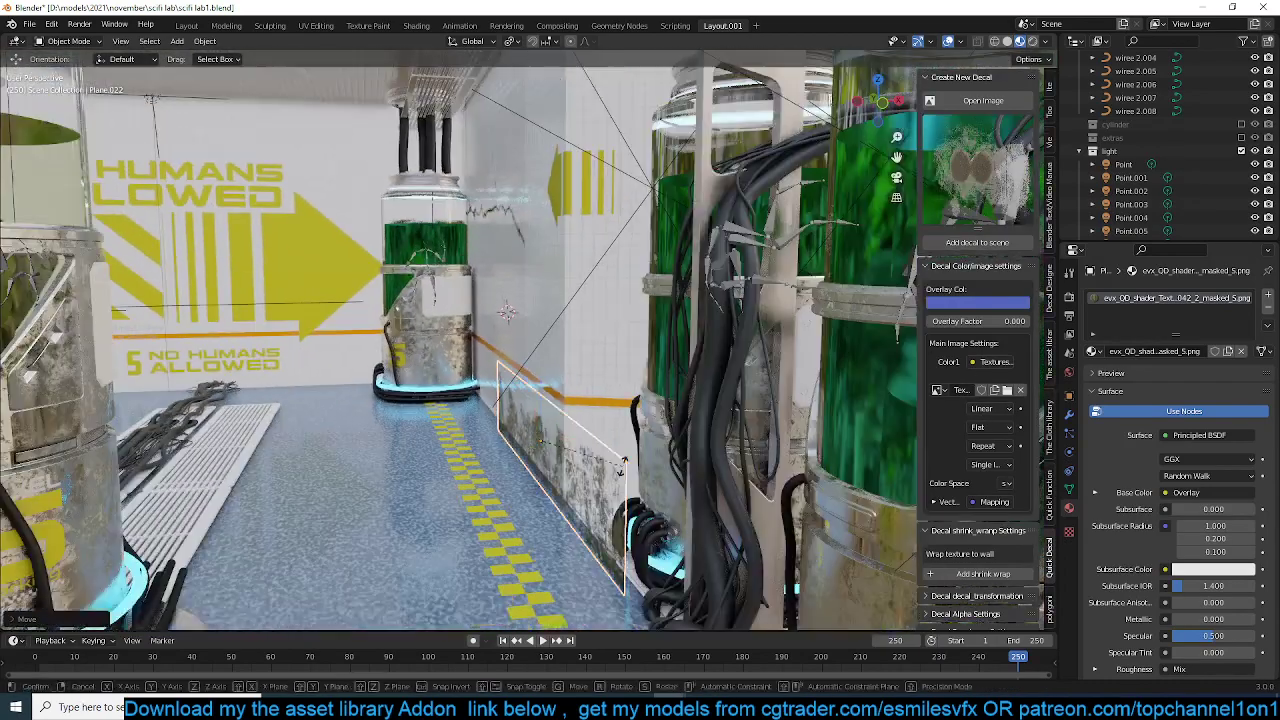
key("r")
key("z")
left_click(681, 410)
middle_click_drag(681, 410, 677, 431)
- Move the mossy decal horizontally, with Z locked, so it straddles the wall corner
key("g")
right_click(691, 457)
key("g")
key("z")
right_click(731, 485)
key("g")
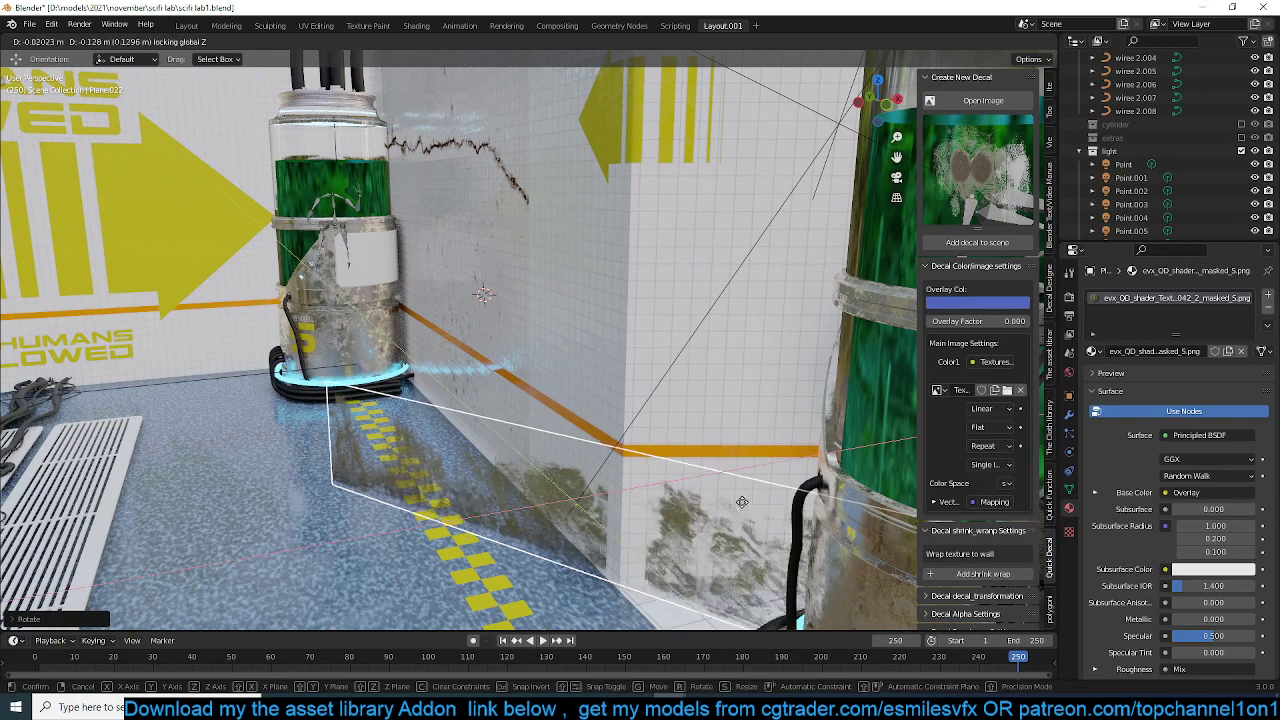
left_click(749, 506)
- Fine-tune the mossy decal's Z rotation and shift it horizontally in front of the wall corner
key("r")
key("z")
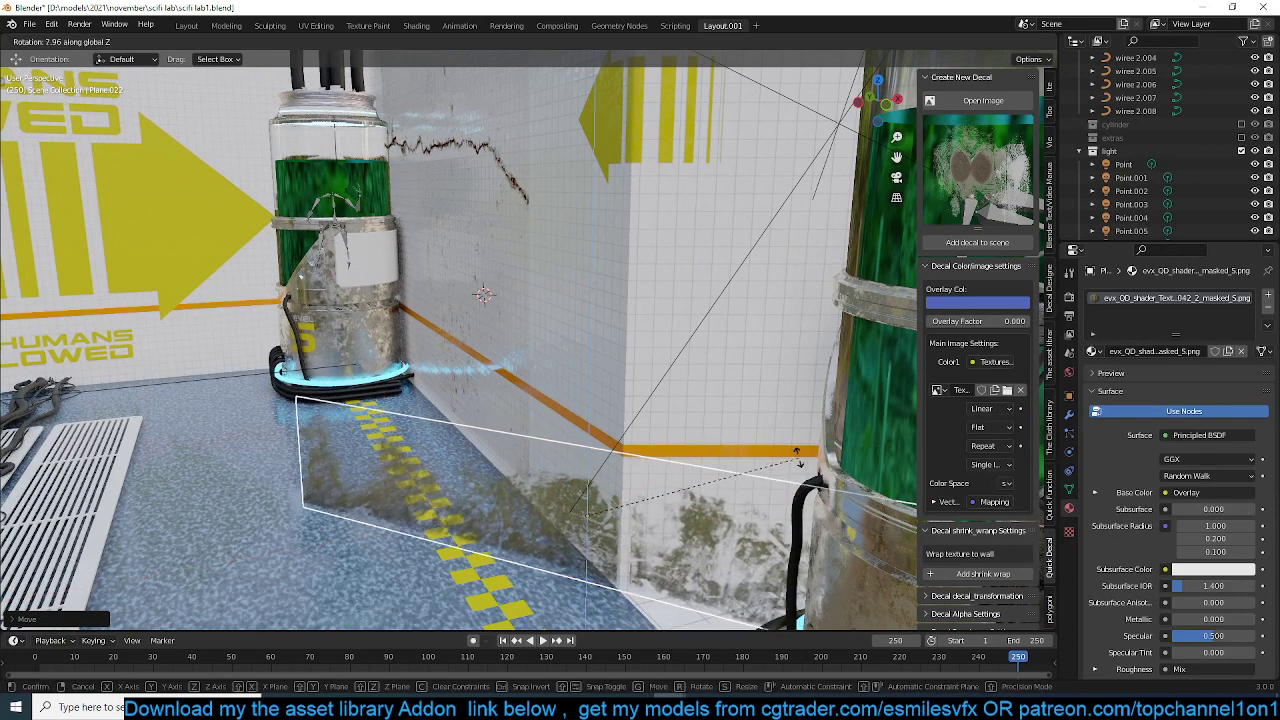
left_click(822, 440)
key("g")
key("shift+z")
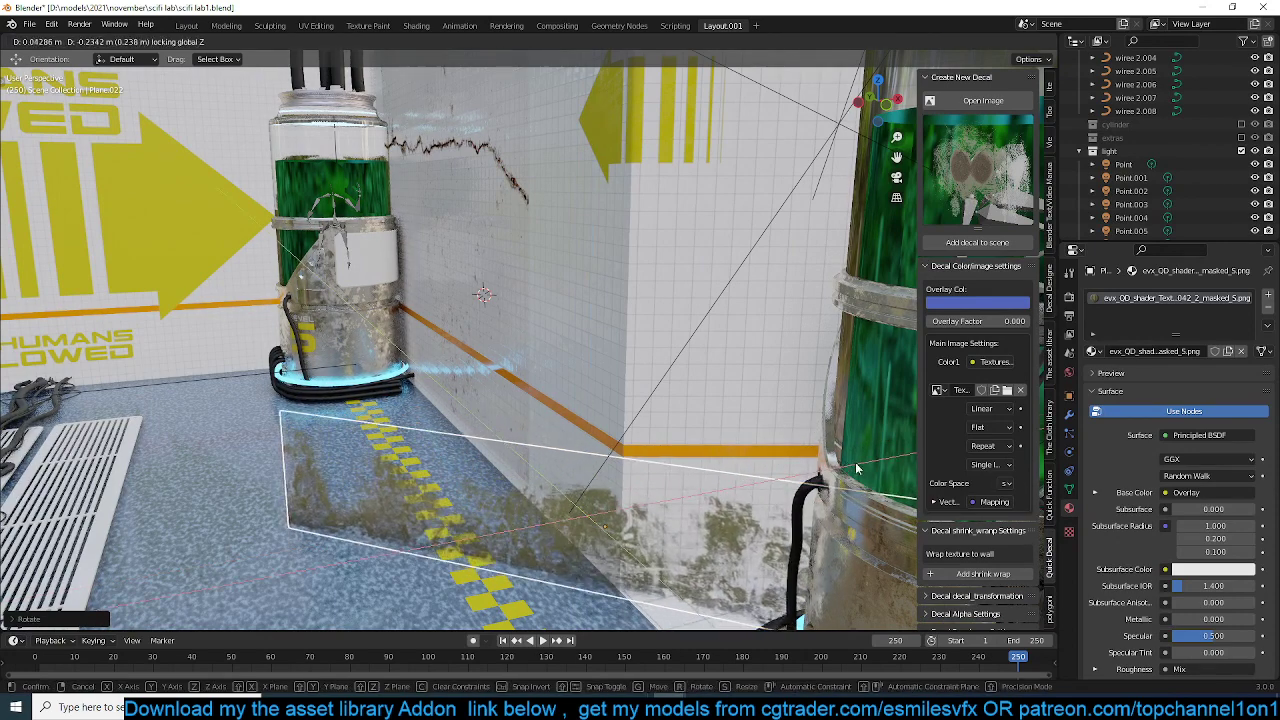
left_click(850, 490)
- Add a shrink wrap to the mossy decal and pick the corner wall as its target
scroll(1003, 397, "down", 5)
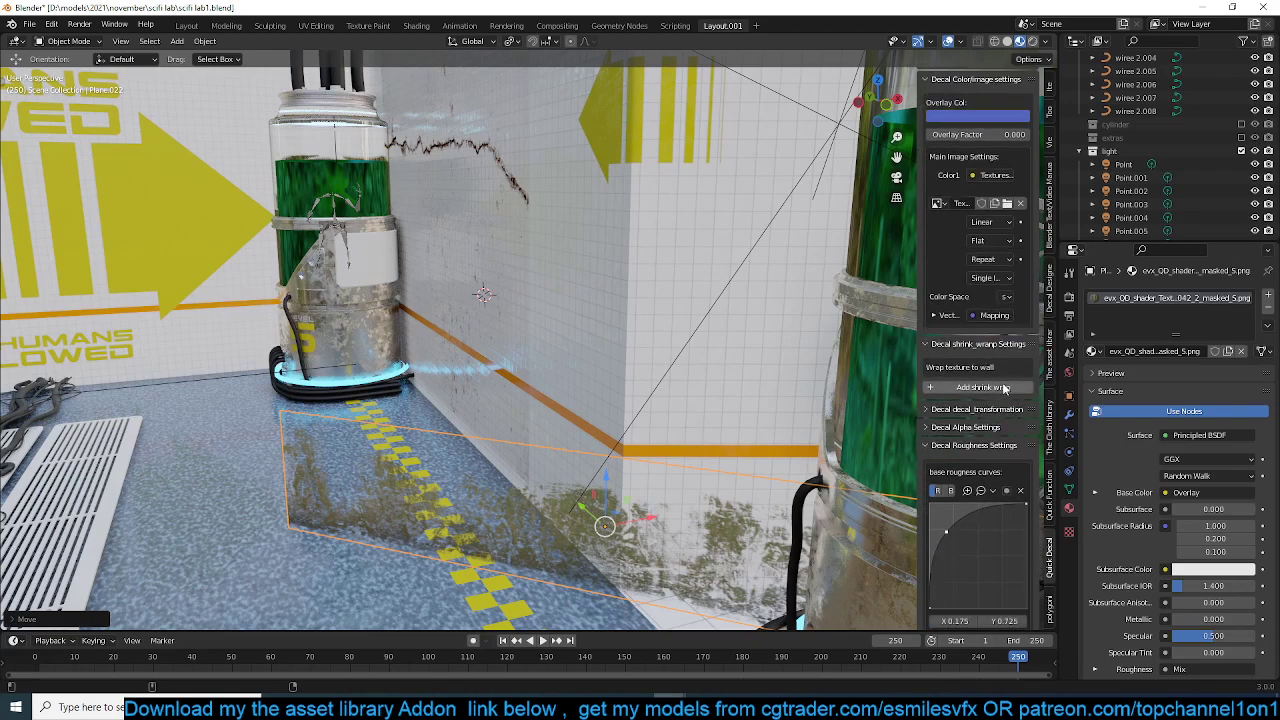
left_click(1004, 388)
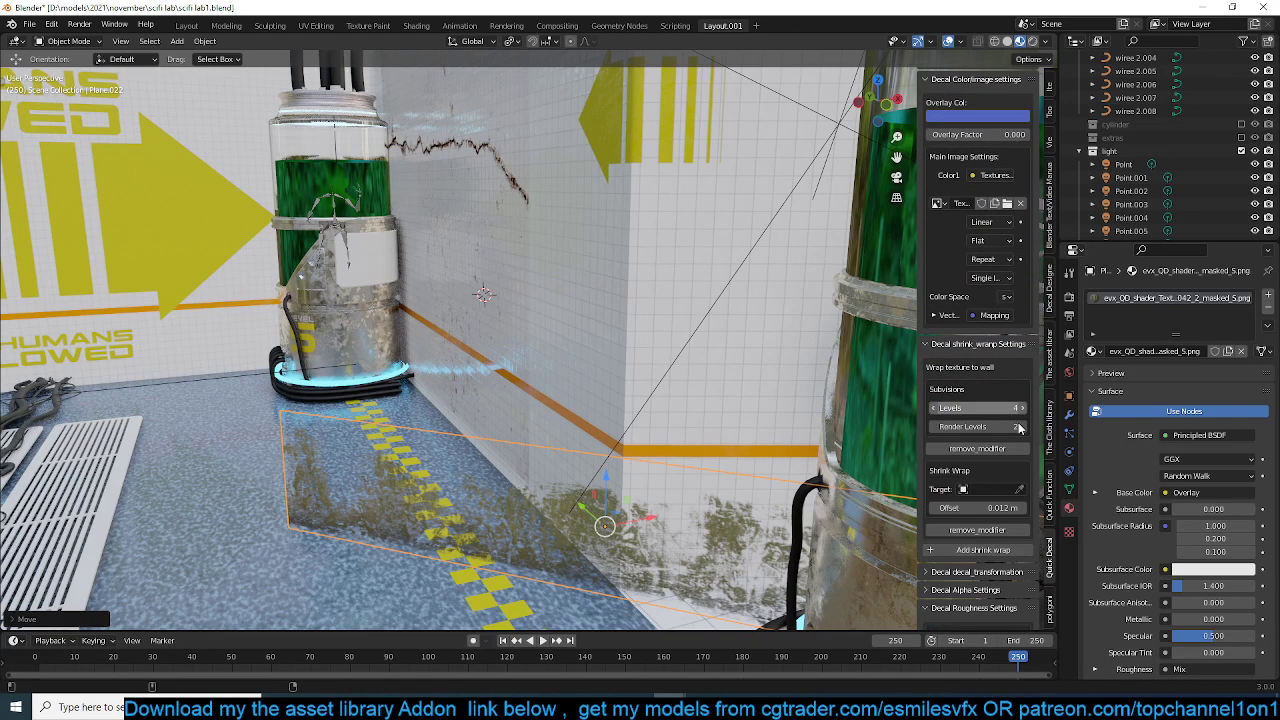
left_click(654, 310)
middle_click_drag(686, 416, 658, 436)
scroll(737, 390, "up", 3)
middle_click_drag(337, 462, 700, 459)
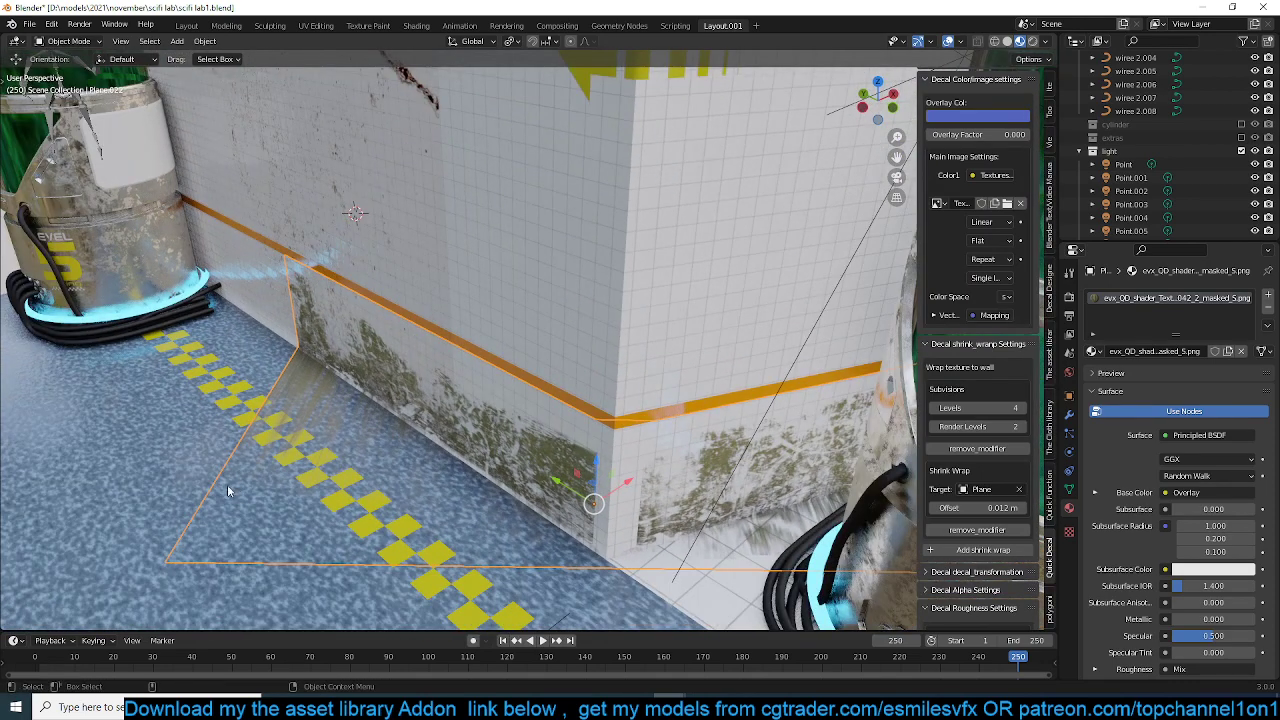
key("r")
key("r")
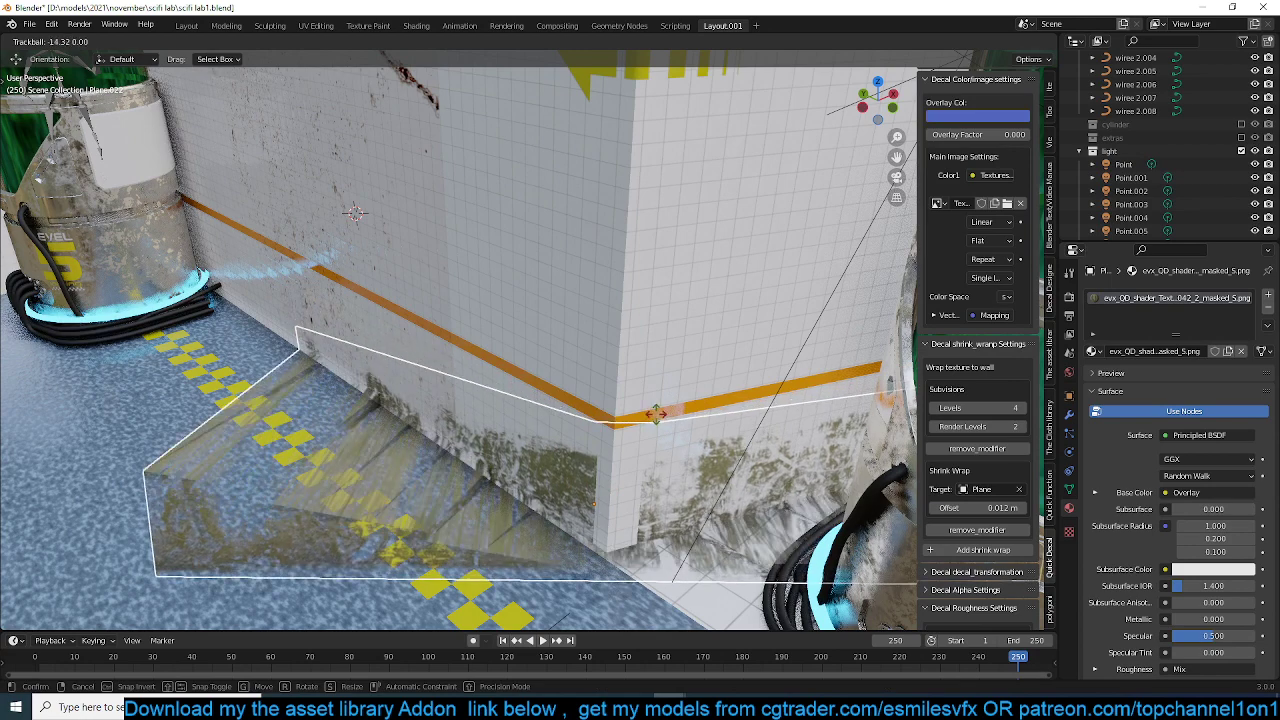
right_click(661, 416)
- Raise the wrapped decal along Z until it clears the floor and set its subdivision levels to 6
left_click_drag(593, 458, 593, 445)
middle_click_drag(593, 445, 630, 465)
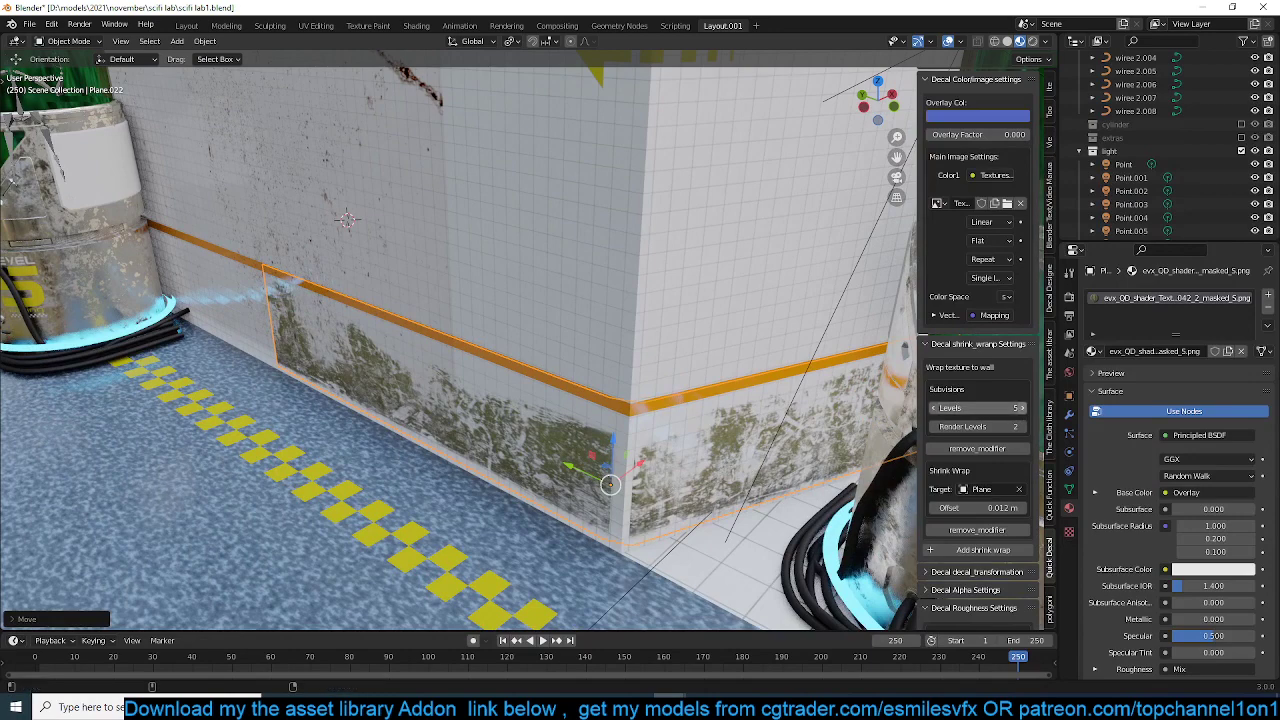
middle_click_drag(724, 452, 741, 426)
scroll(741, 426, "up", 1)
- Stretch the mossy decal along Z and raise it slightly to cover the wall's base up to the orange stripe
key("s")
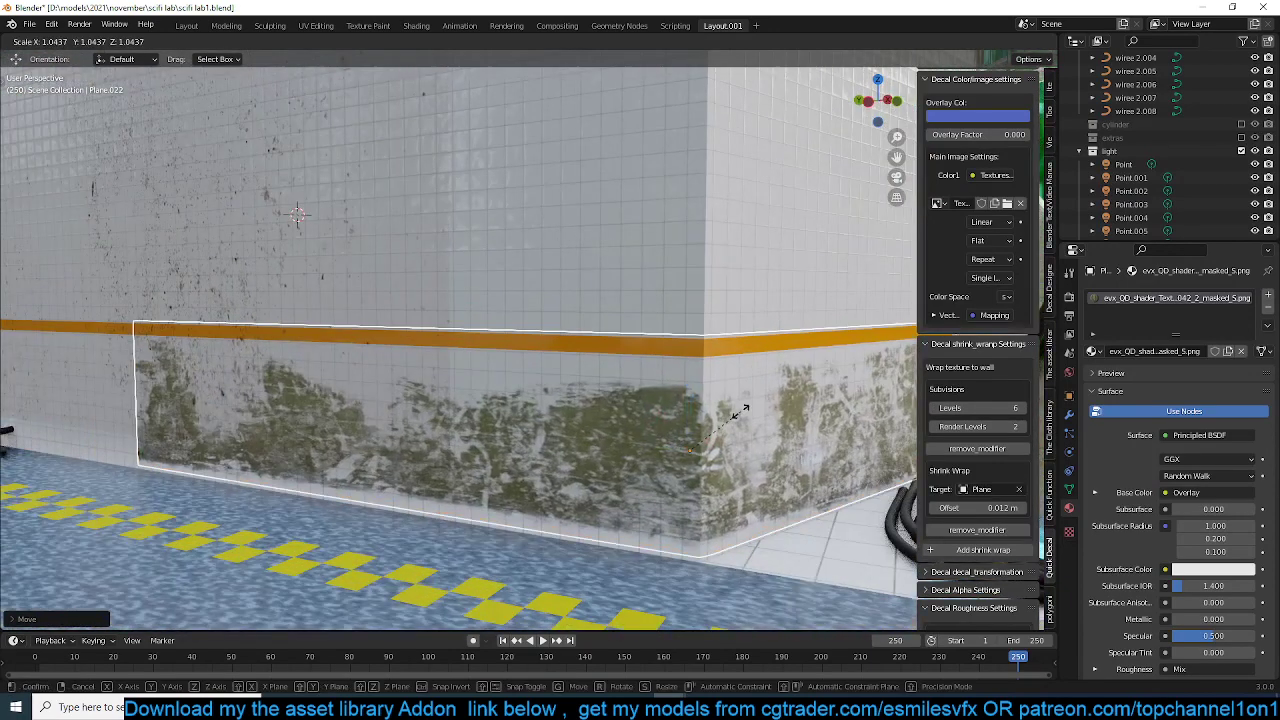
key("z")
left_click(745, 398)
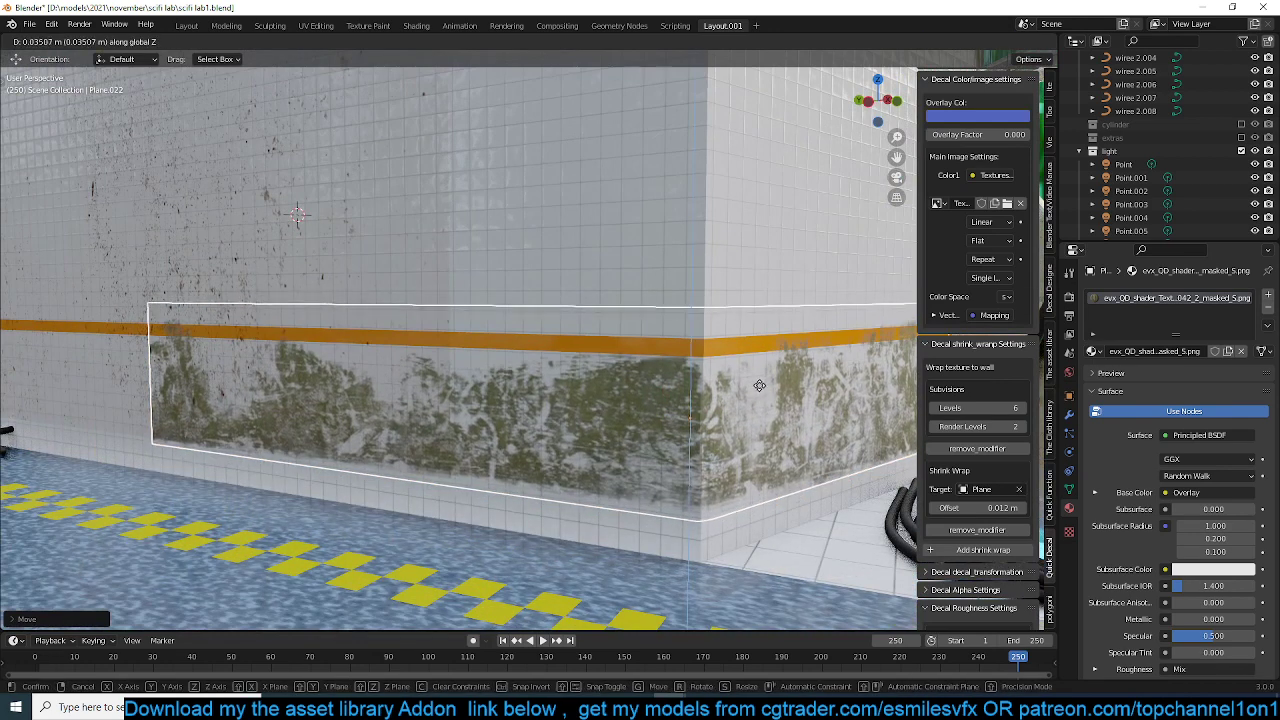
key("s")
key("z")
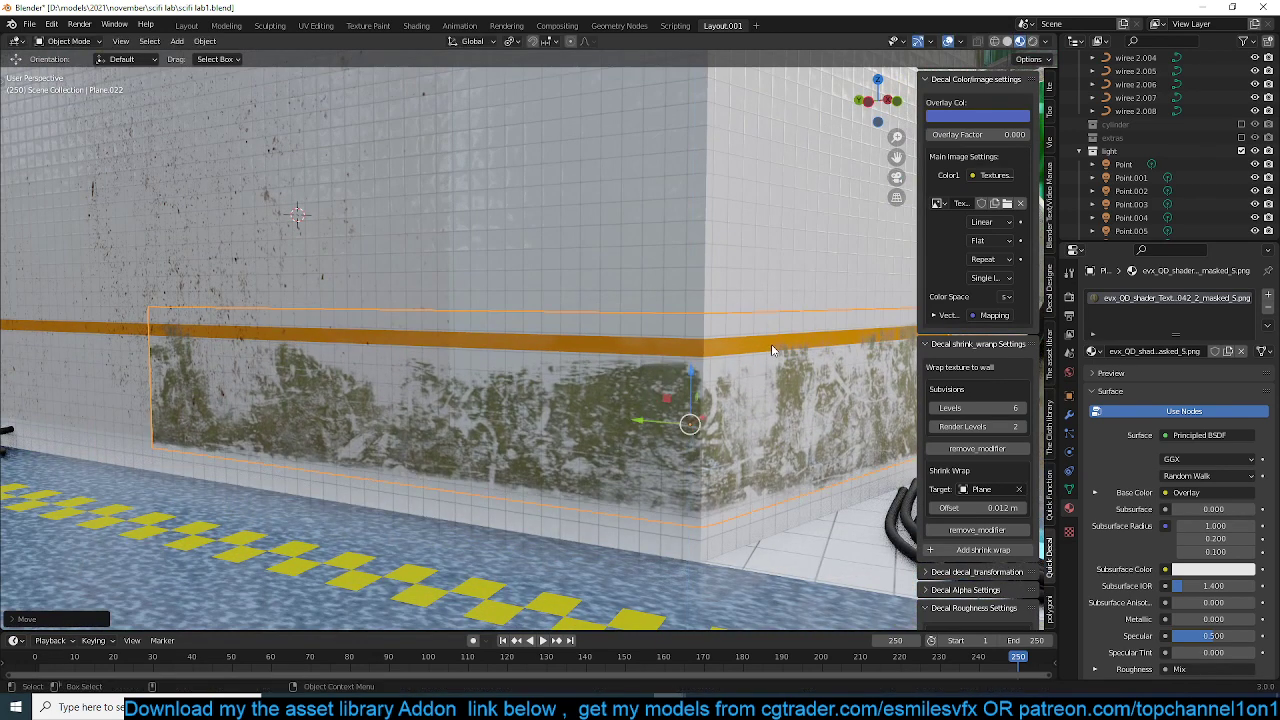
left_click(781, 314)
- Try a duplicate of the mossy decal shifted along the wall base and delete the copy
middle_click_drag(781, 314, 680, 368)
key("shift+d")
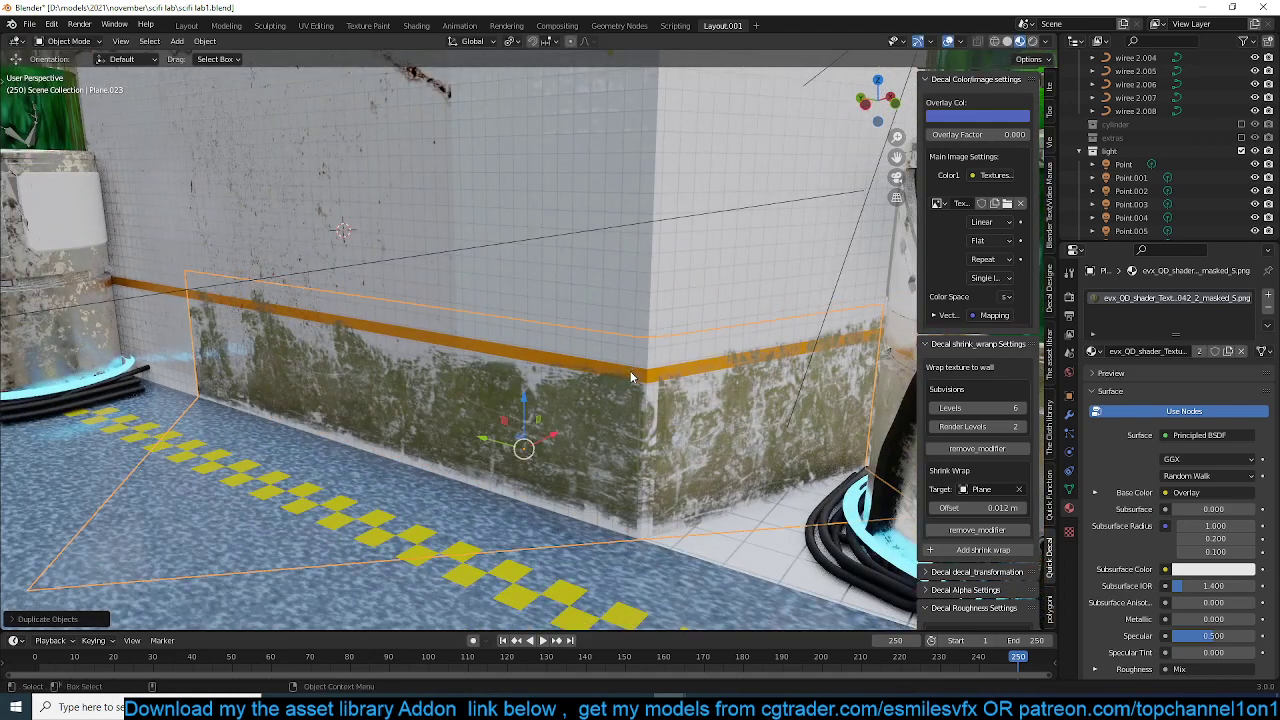
middle_click_drag(606, 387, 534, 434)
key("g")
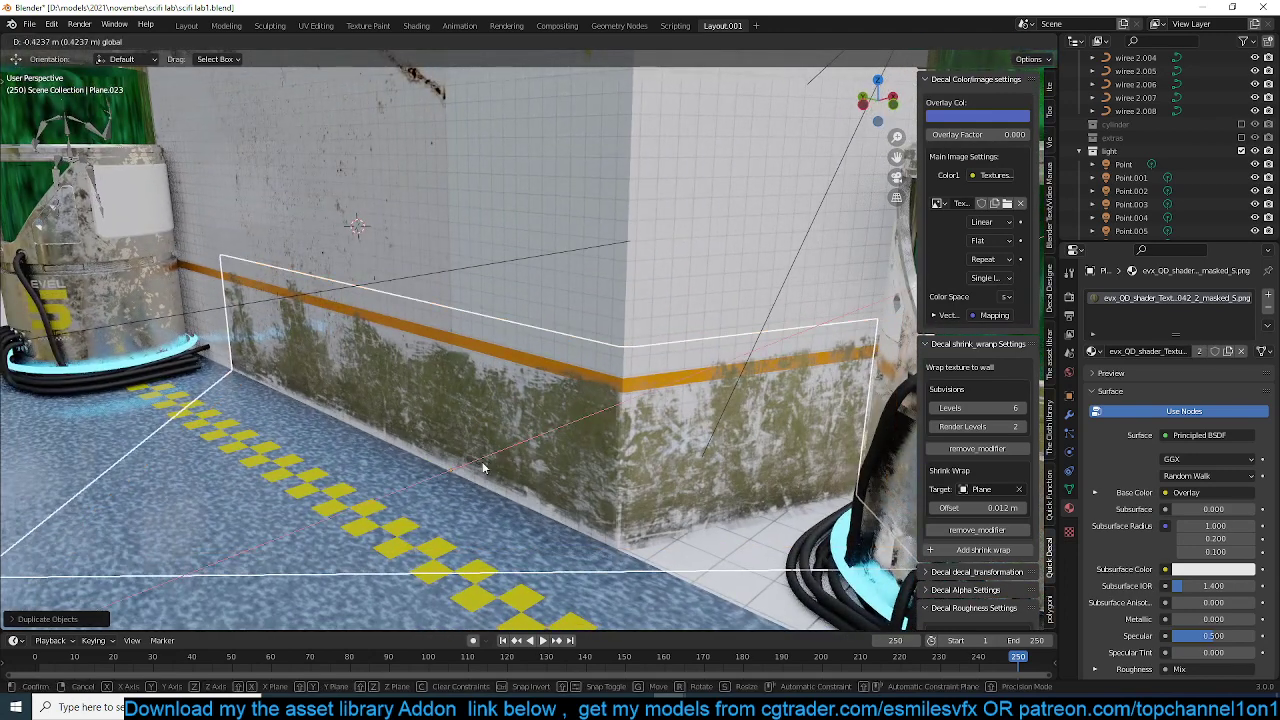
left_click(483, 466)
key("x")
left_click(490, 465)
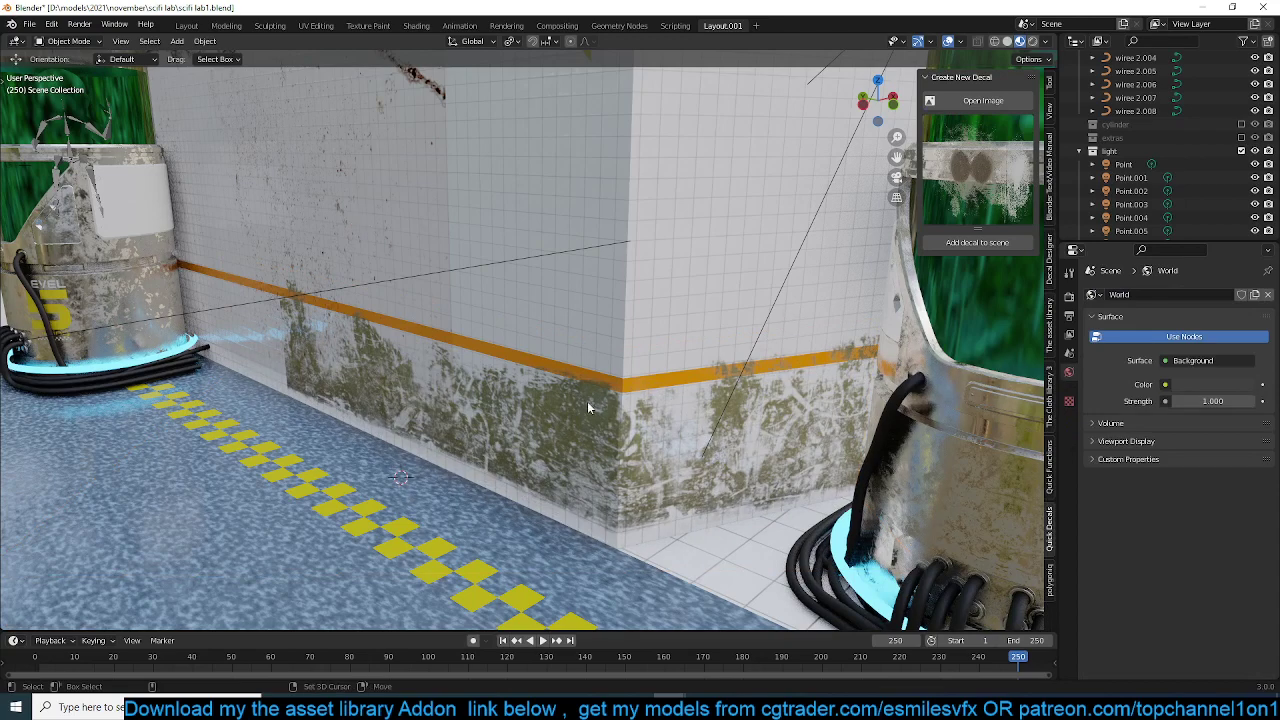
- Load the Elon Musk CEO magazine cover from the decals folder as the new decal image
left_click(983, 100)
scroll(617, 257, "down", 2)
scroll(617, 257, "up", 2)
double_click(617, 257)
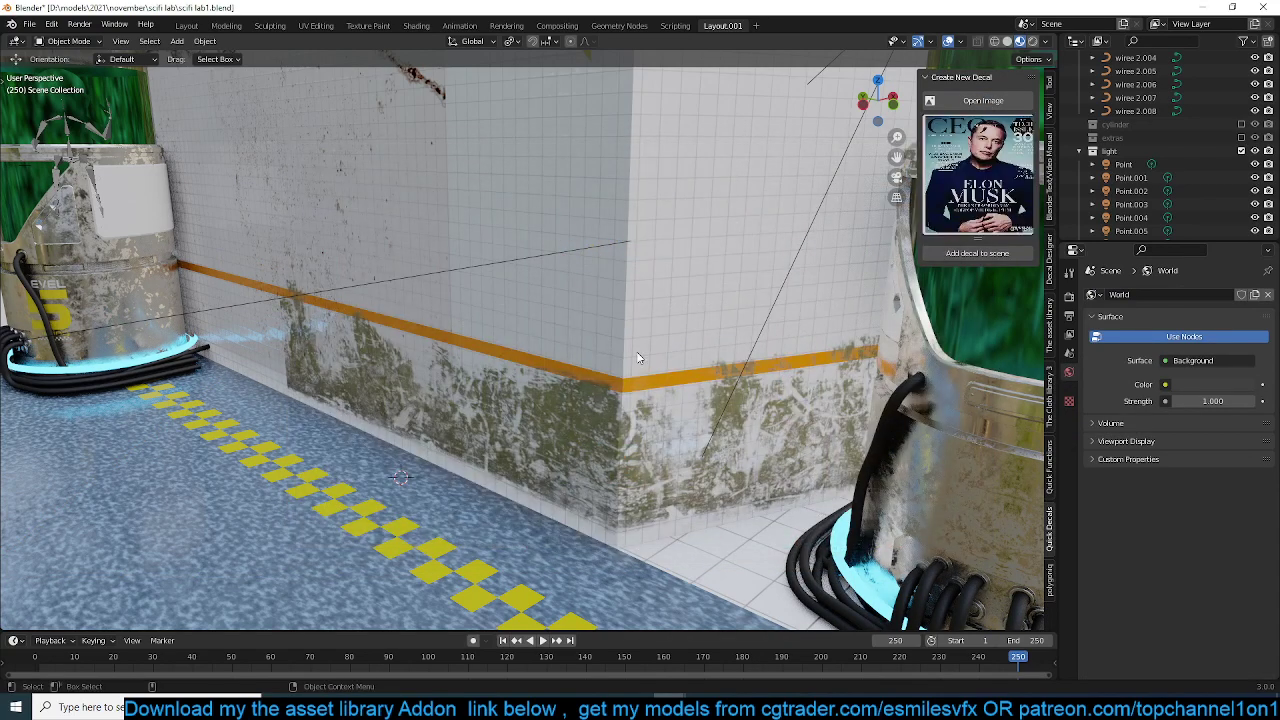
- Add the magazine cover decal to the scene and tilt it around the Y axis beside the mossy wall
left_click(967, 254)
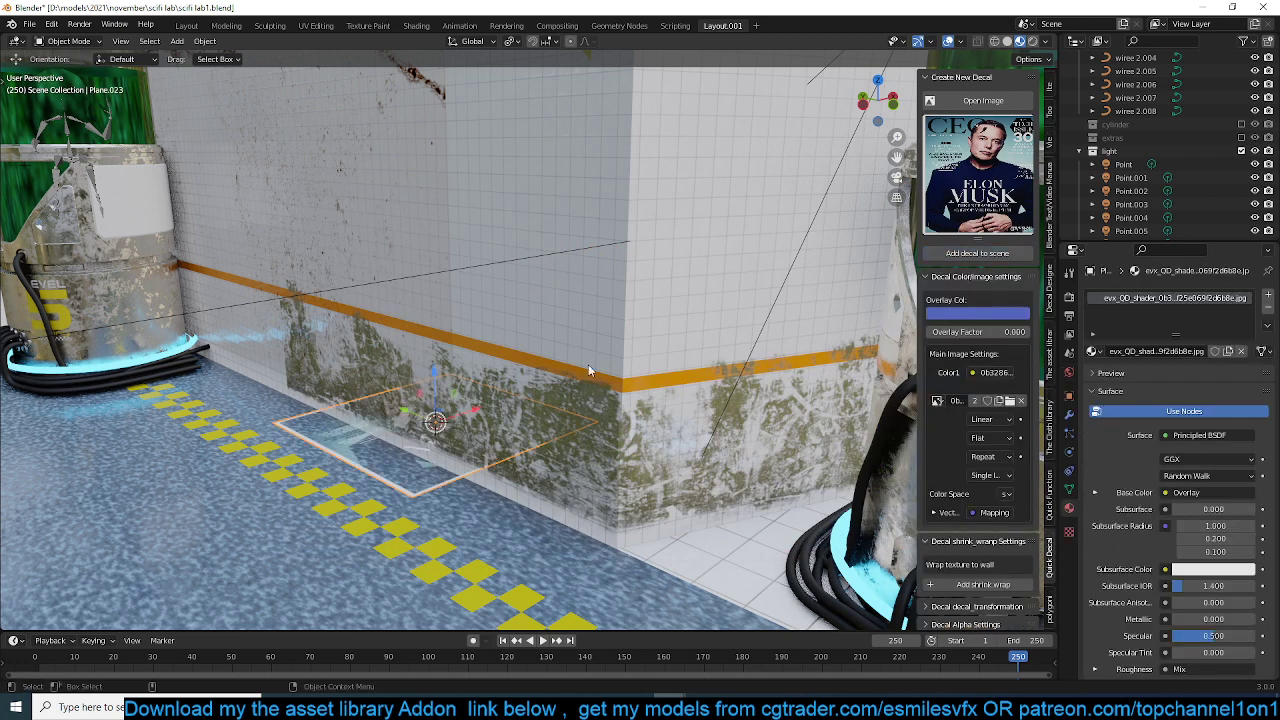
key("r")
key("x")
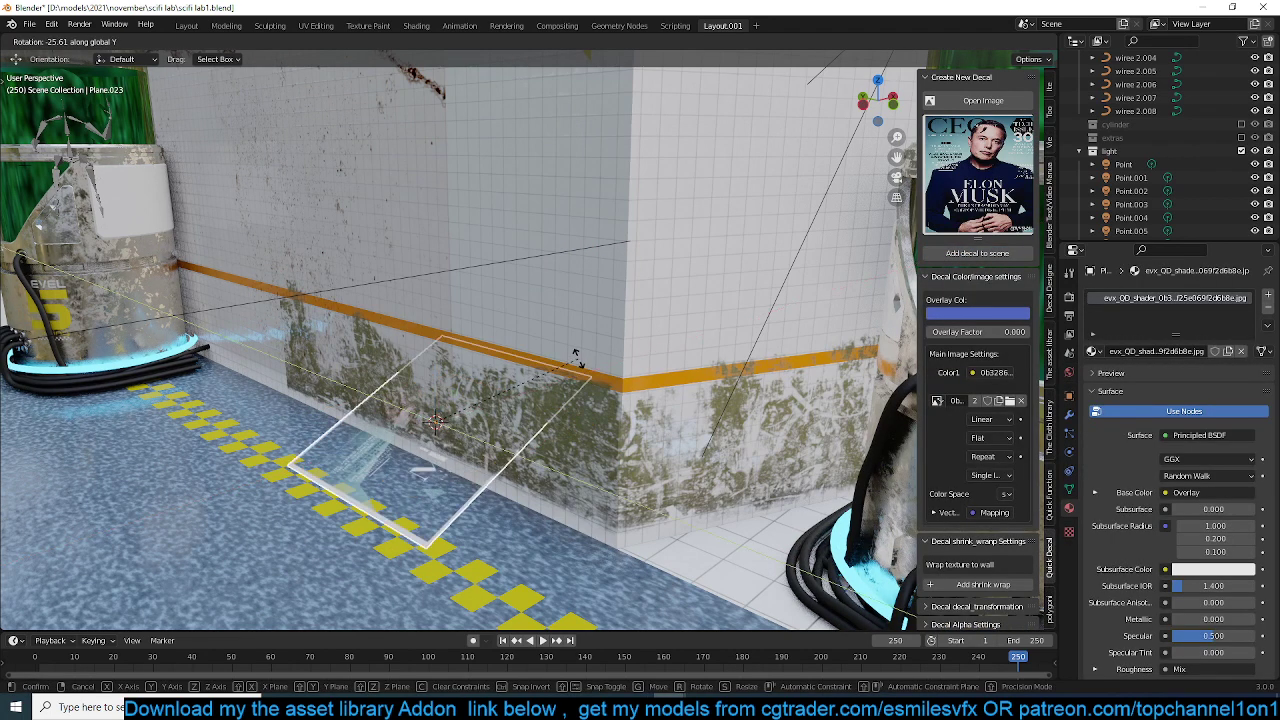
left_click(586, 309)
- Set the decal's img2alpha vs img factor to 1.000 in its alpha settings
scroll(1010, 513, "down", 3)
scroll(1010, 513, "down", 3)
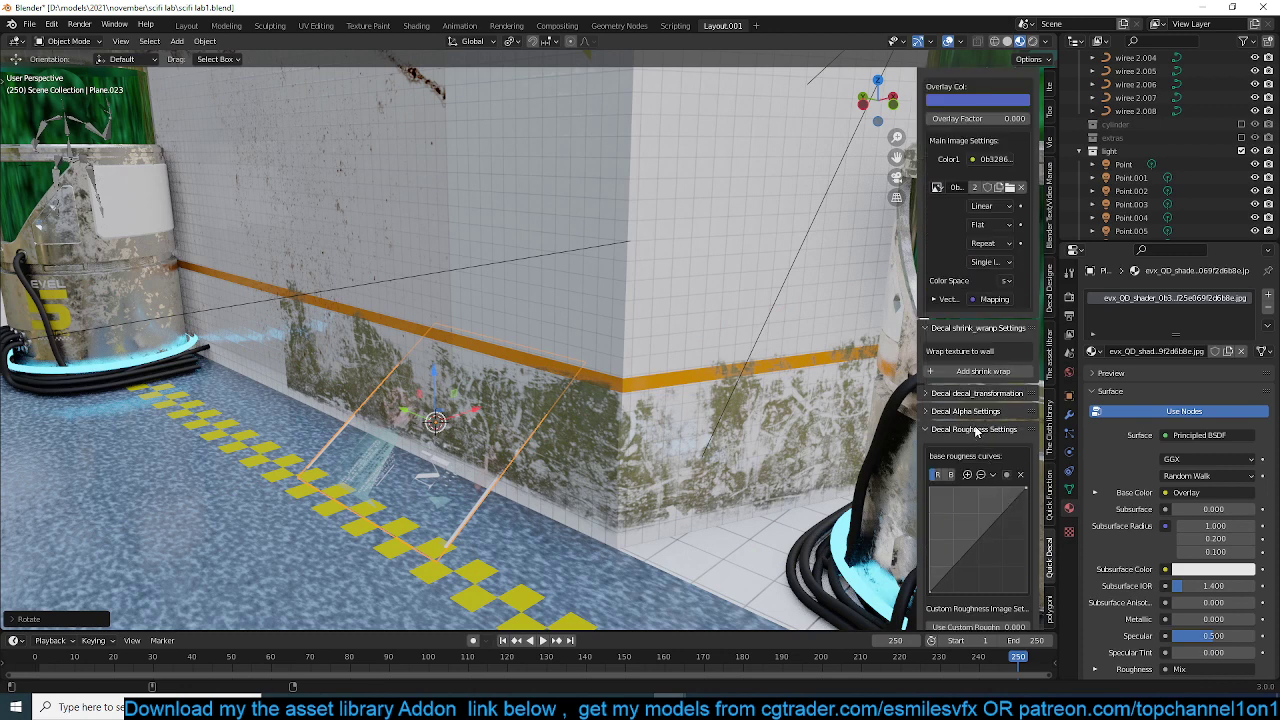
left_click_drag(953, 459, 1020, 459)
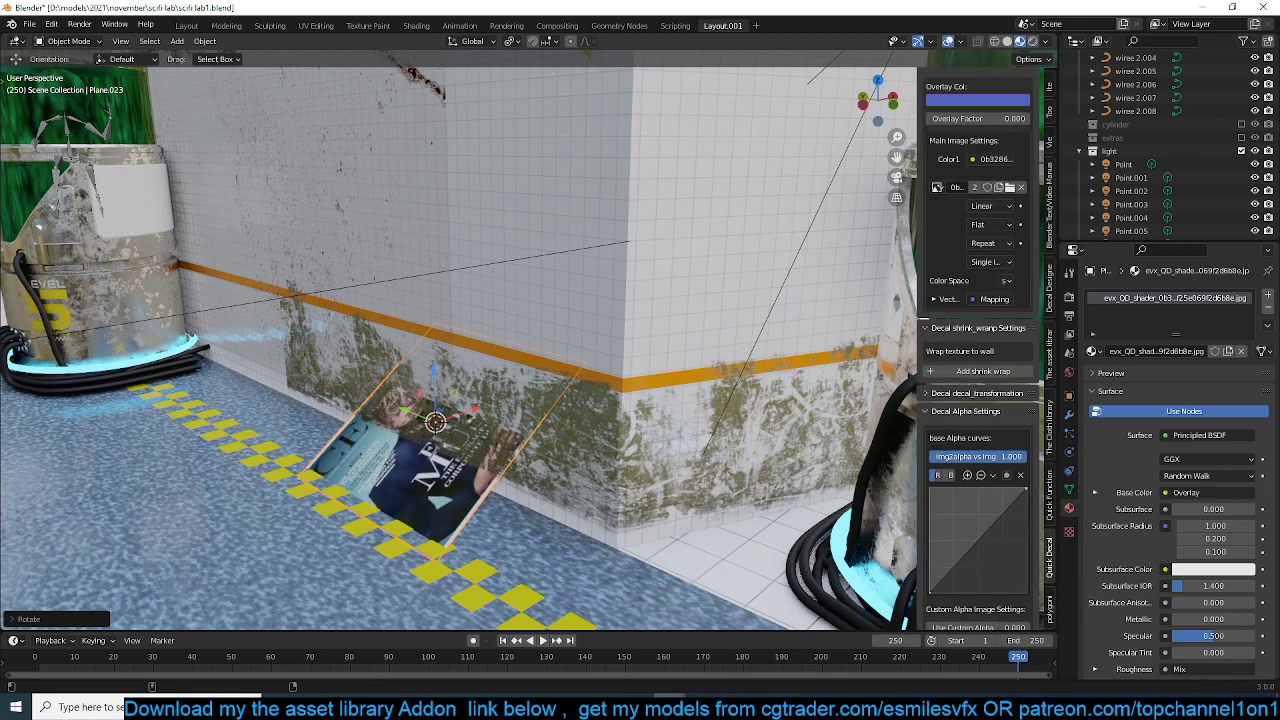
- Spin the magazine cover around its local Z axis and move it beside the base of the wall
key("r")
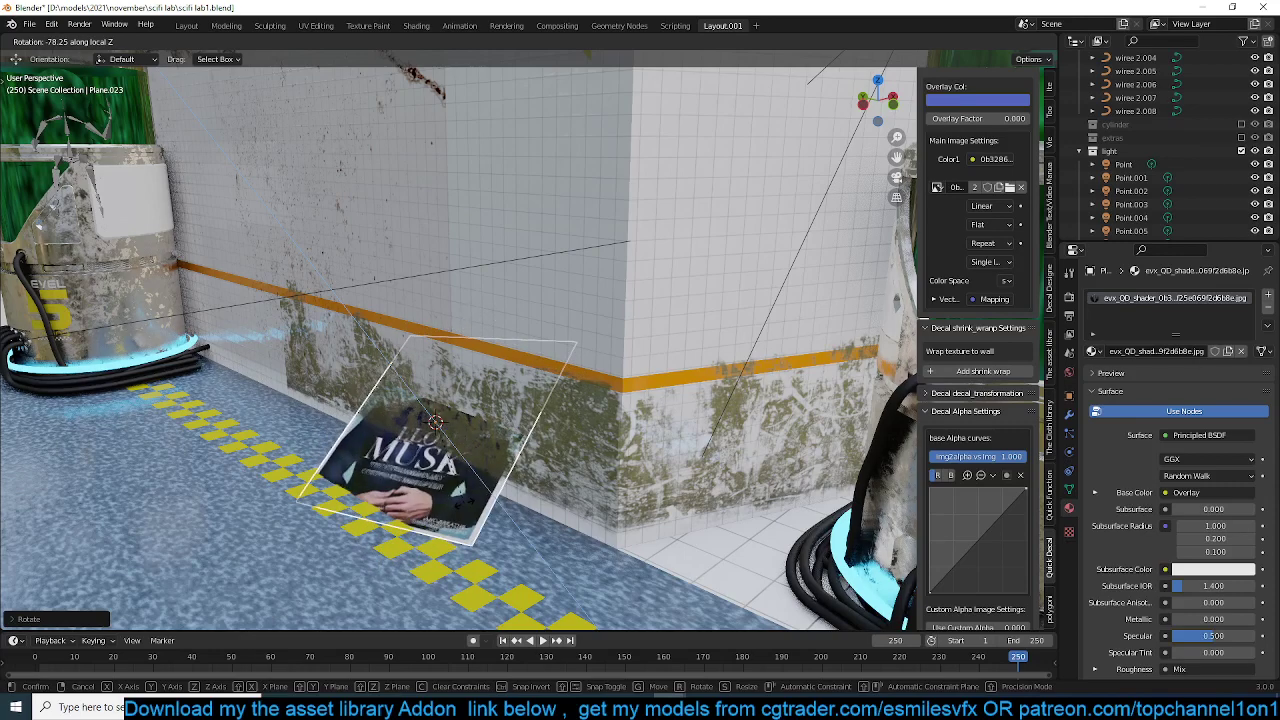
left_click(503, 480)
middle_click_drag(503, 480, 453, 482)
key("g")
left_click(517, 422)
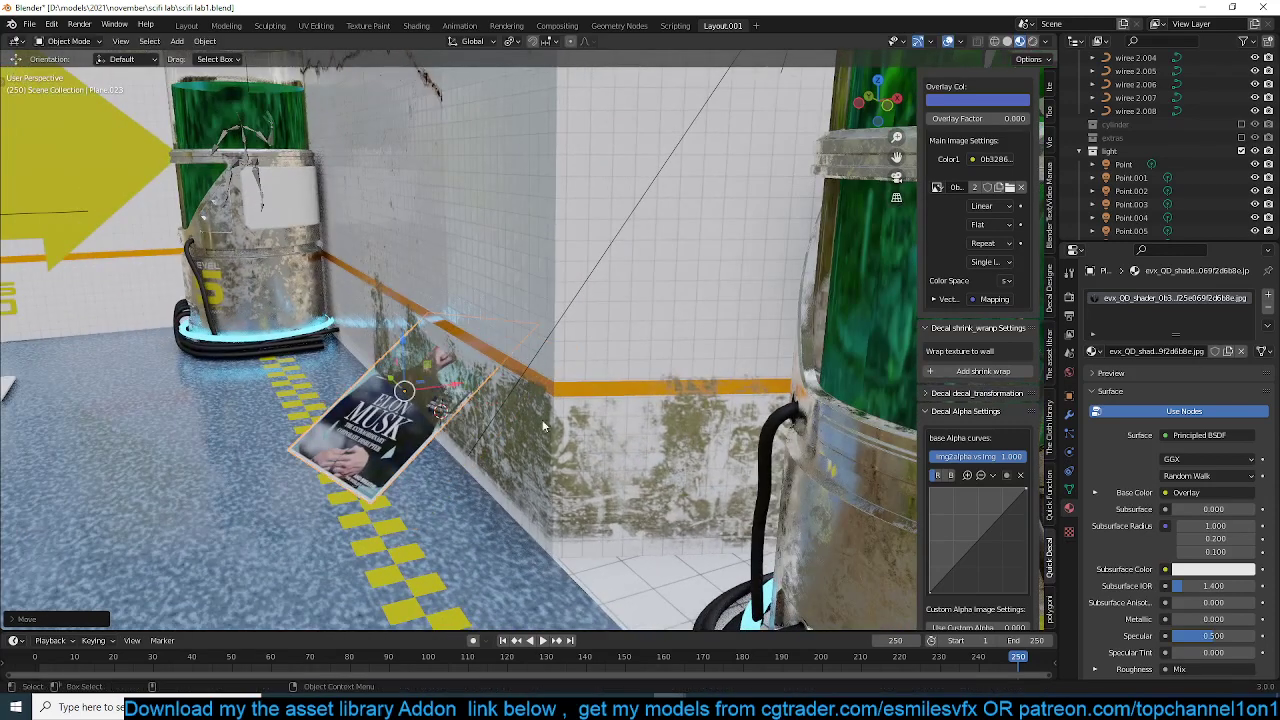
- Add a shrink wrap to the magazine cover with the wall Plane as target and move it toward the wall base
left_click(971, 372)
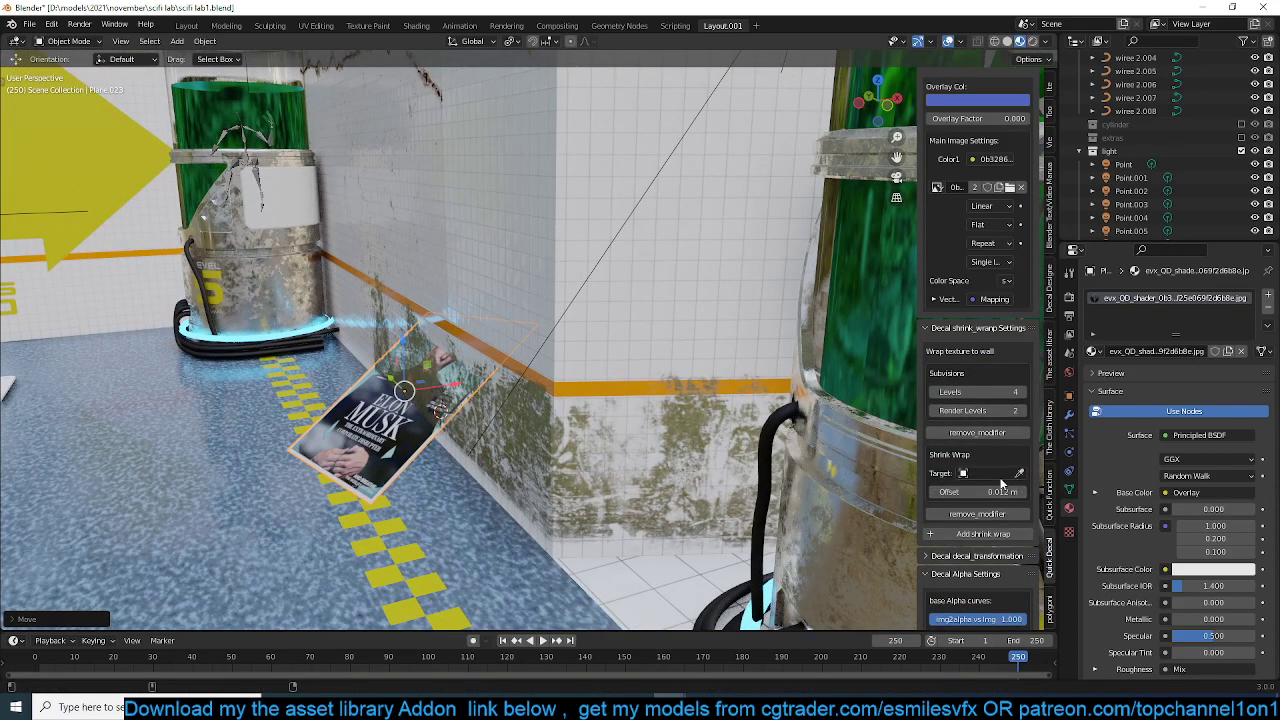
middle_click_drag(500, 352, 360, 365)
key("g")
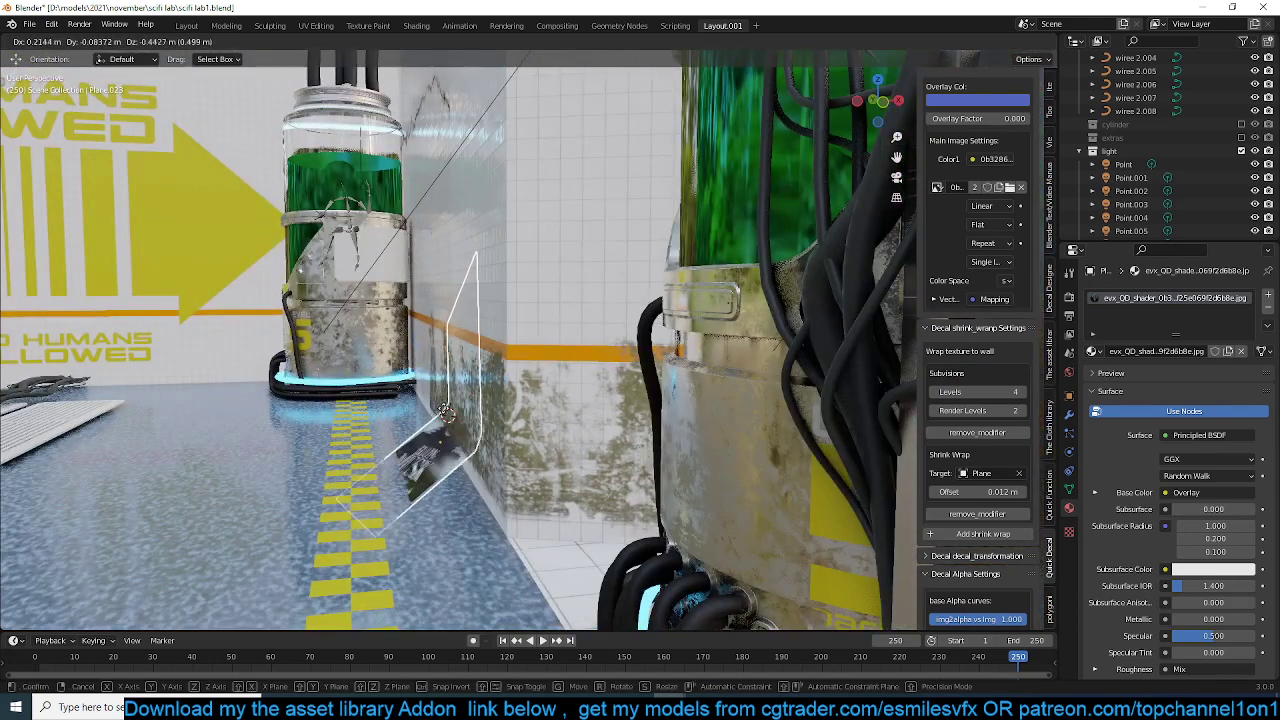
left_click(460, 432)
- Clear the magazine cover's rotation and tilt it around the global Y axis toward the wall
middle_click_drag(460, 432, 640, 413)
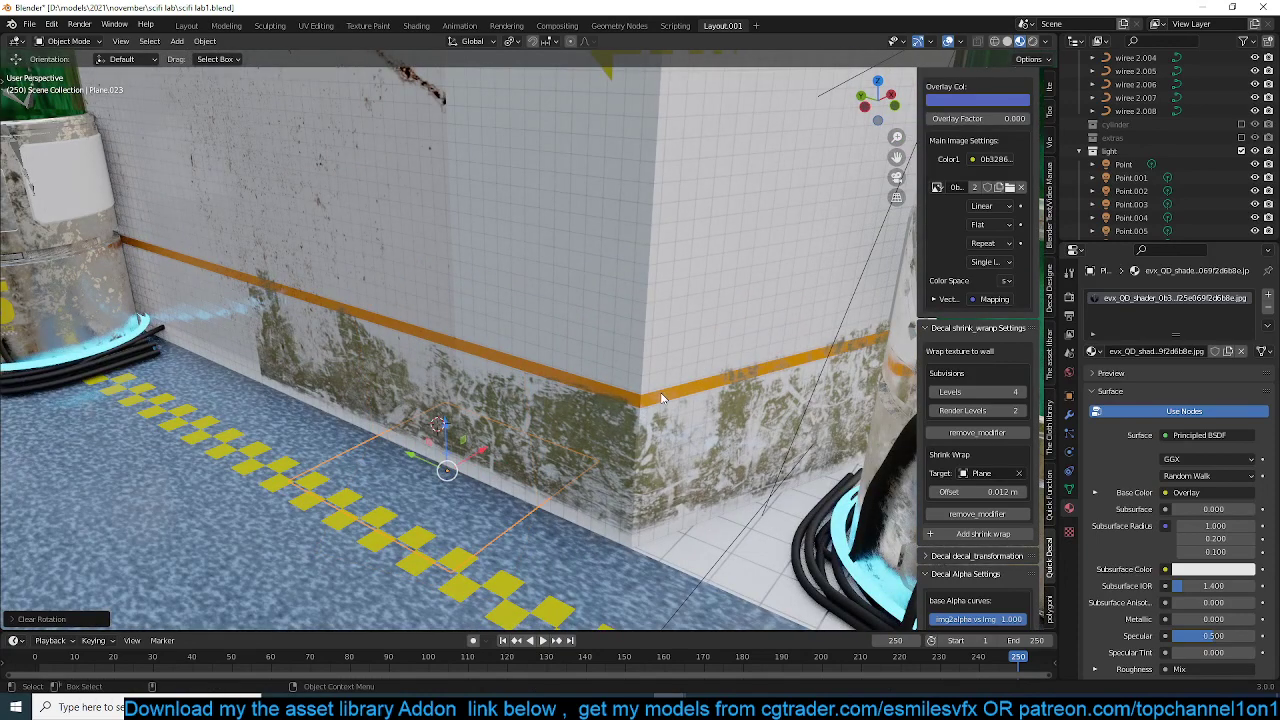
key("x")
key("y")
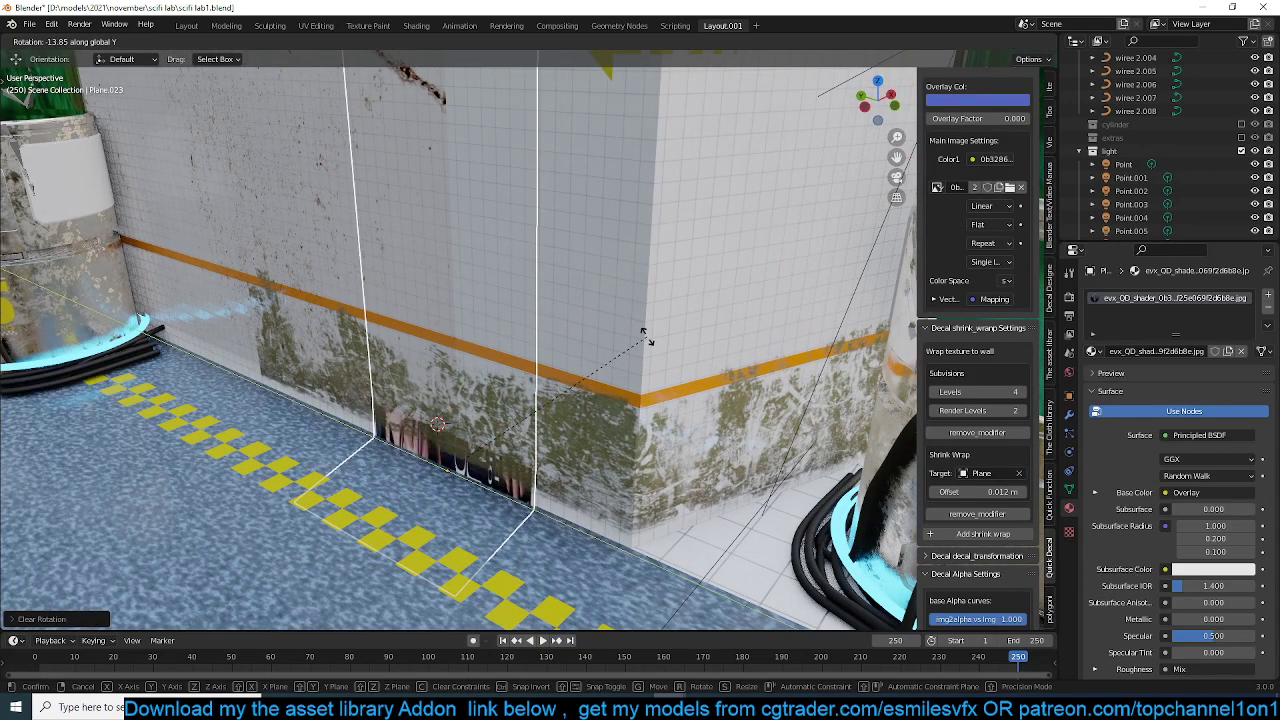
right_click(649, 390)
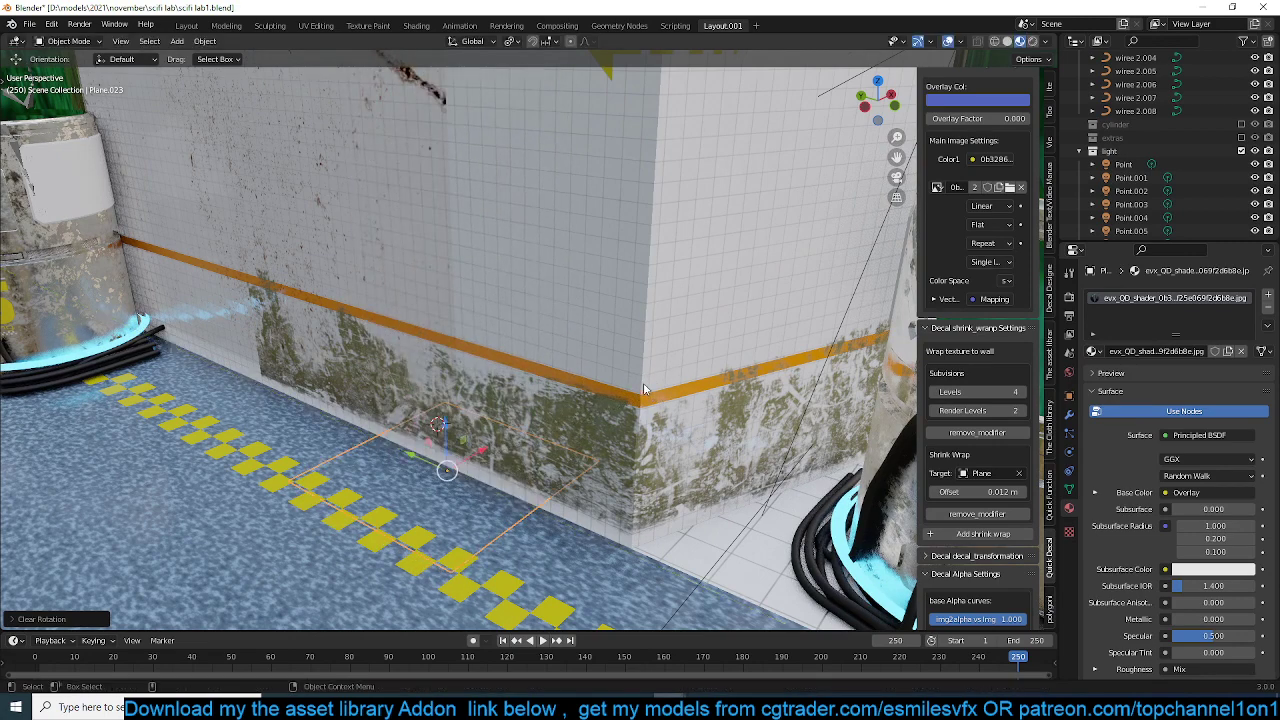
middle_click_drag(649, 390, 600, 367)
key("y")
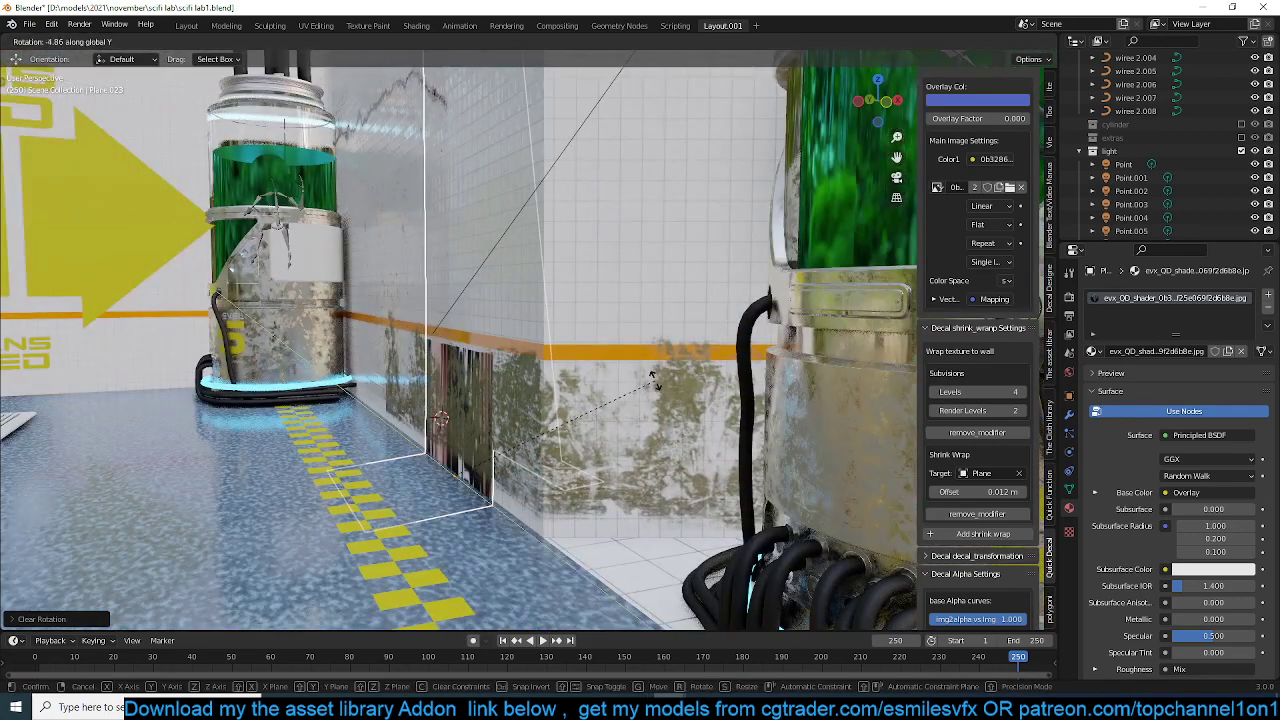
left_click(627, 340)
- Move the decal up beside the wall and rotate it around its local Z axis to turn the cover image
key("g")
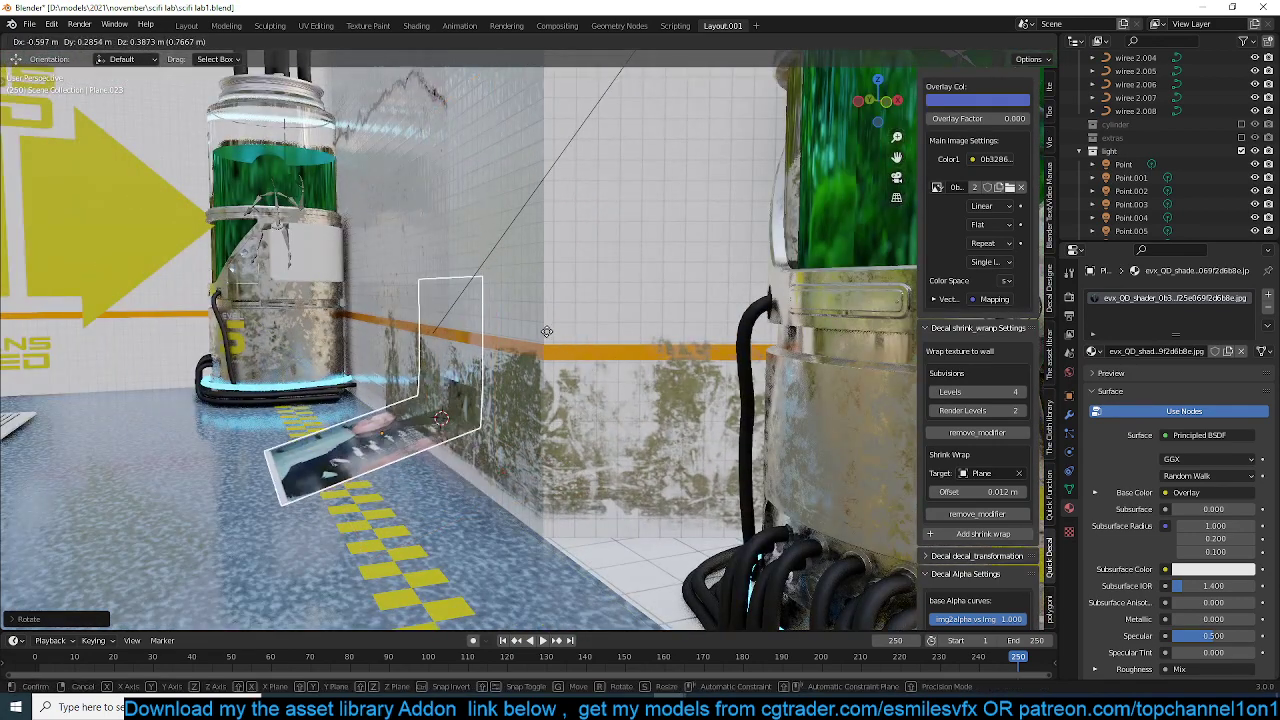
left_click(584, 326)
key("r")
key("z")
key("z")
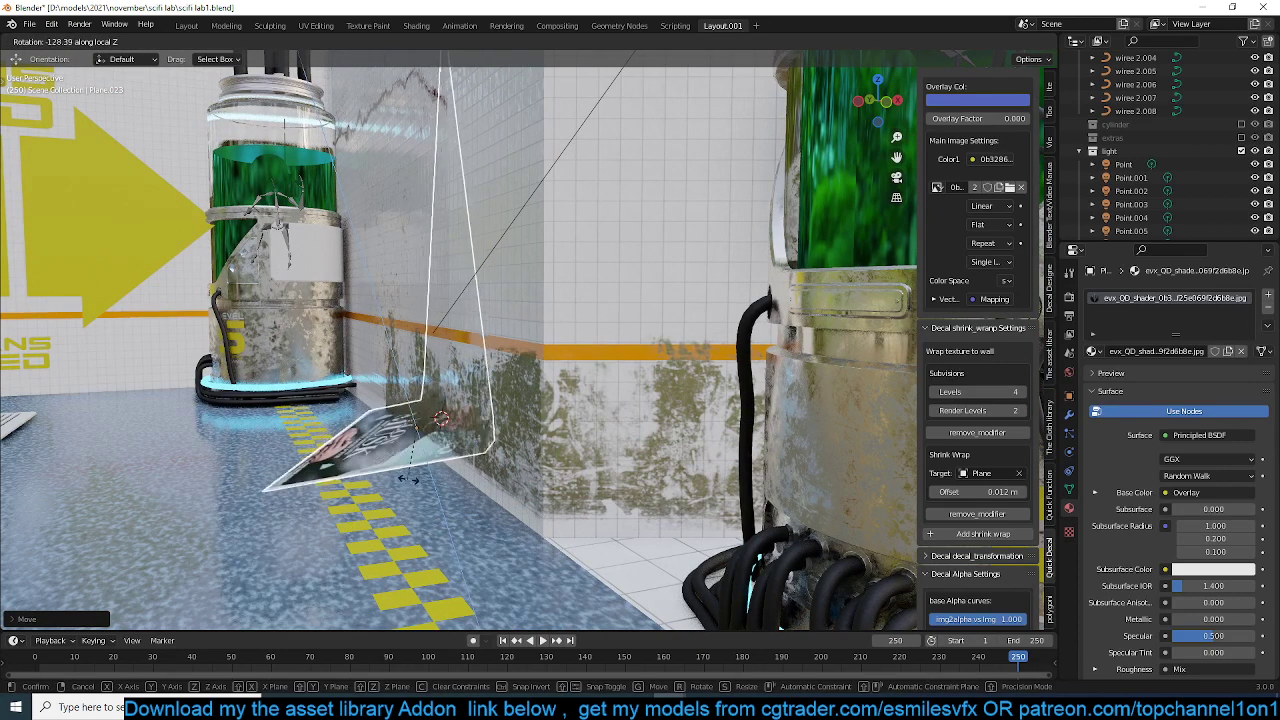
left_click(441, 474)
- Lower the magazine cover where the wall meets the floor and keep it selected instead of the mossy decal
middle_click_drag(441, 474, 496, 424)
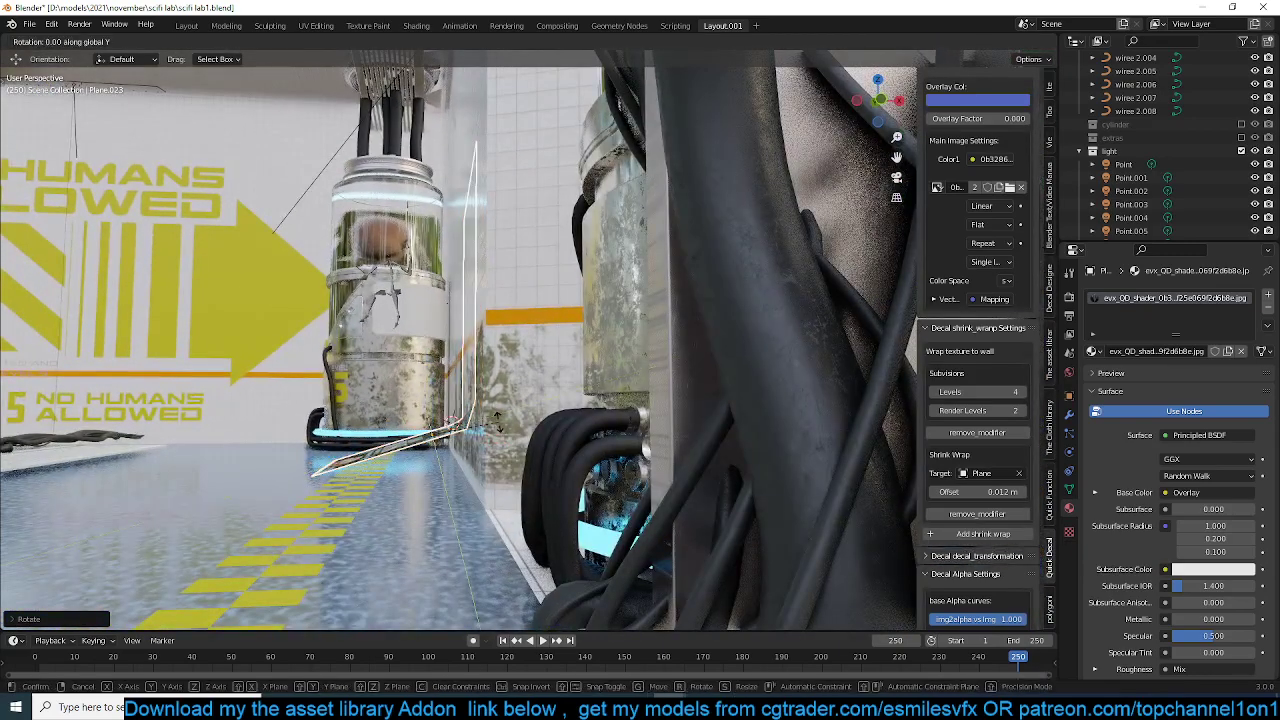
key("g")
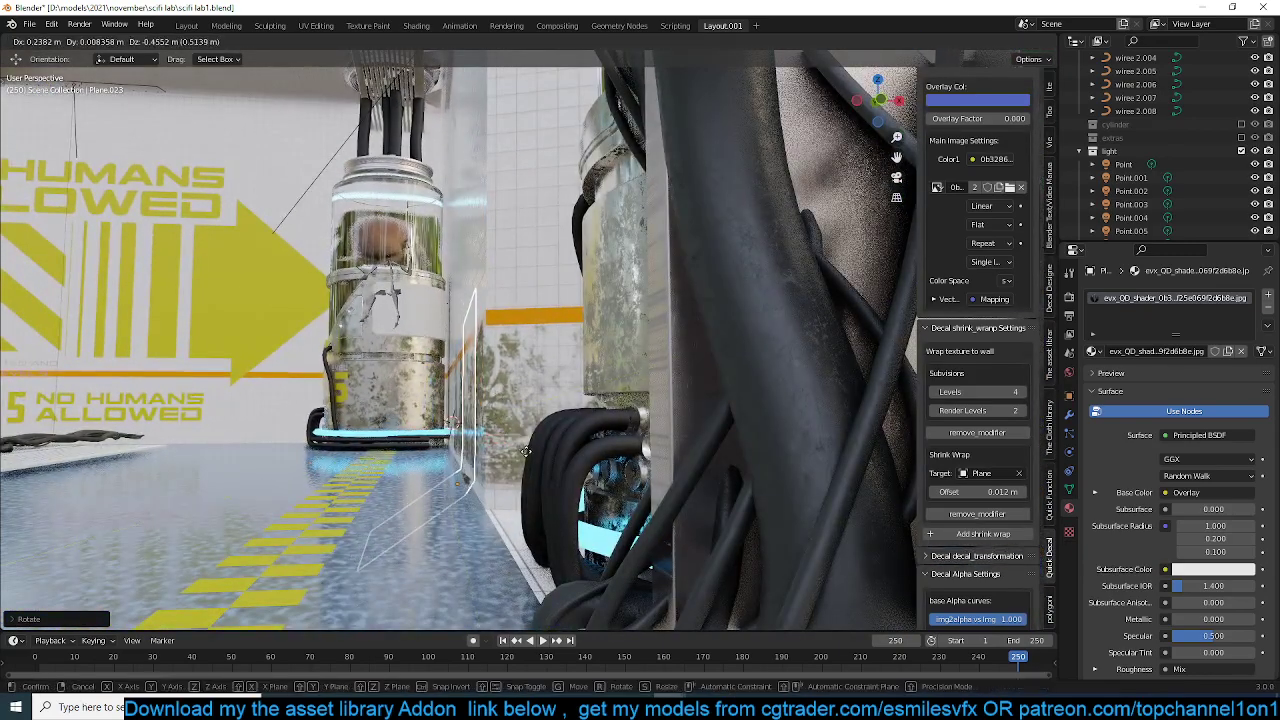
left_click(470, 455)
middle_click_drag(470, 455, 500, 423)
left_click(505, 352)
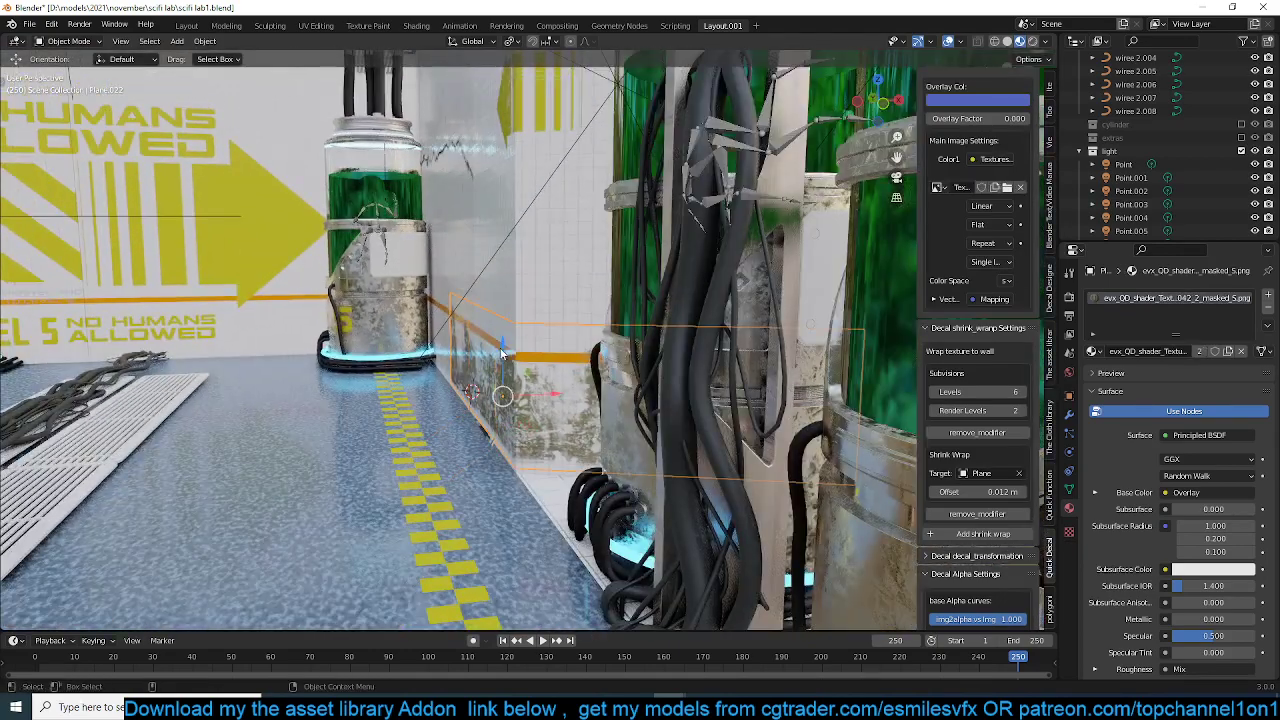
left_click(492, 385)
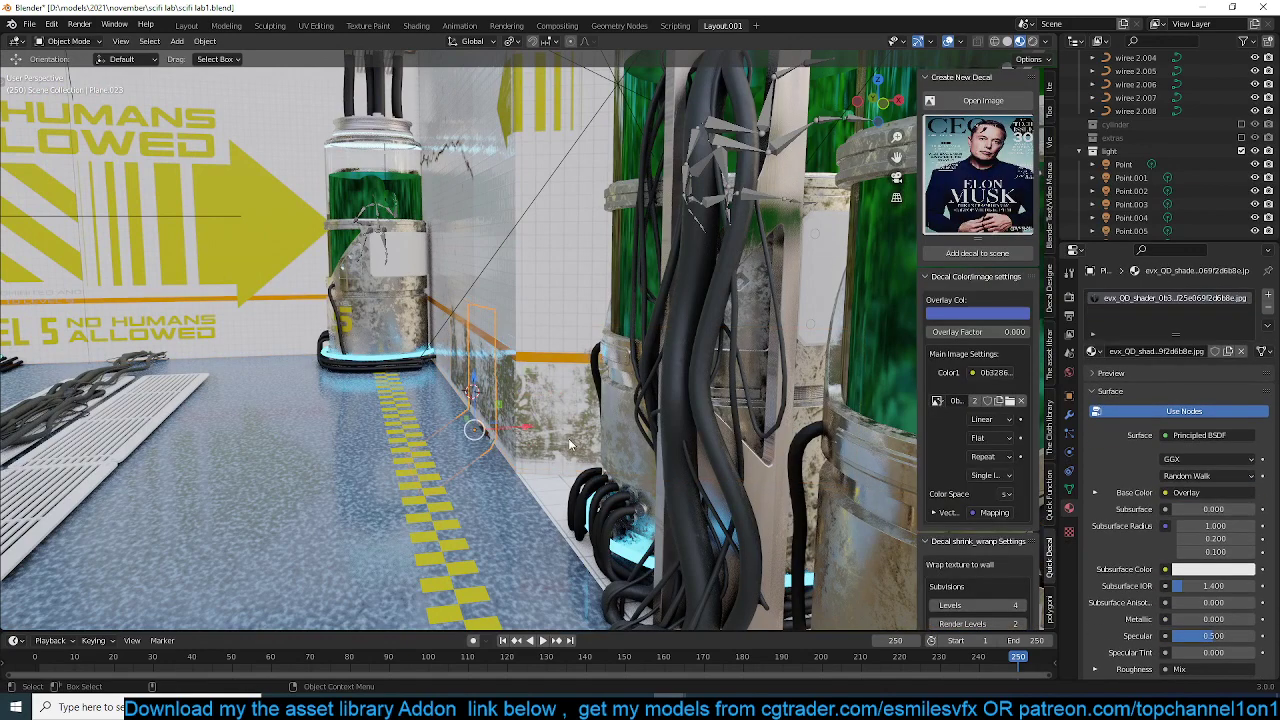
- Reassign the wall Plane as the shrink wrap target of the magazine cover decal
left_click(1048, 608)
scroll(812, 403, "down", 2)
scroll(597, 404, "up", 4)
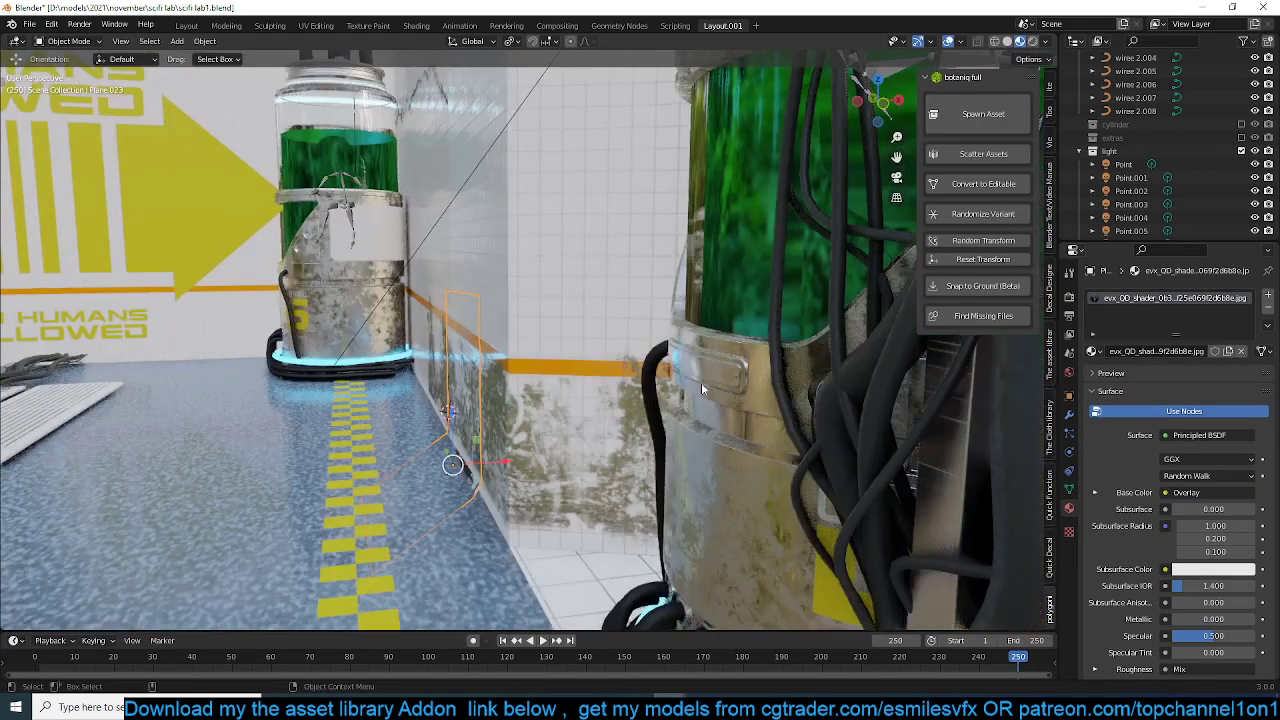
left_click(1049, 553)
scroll(990, 480, "down", 10)
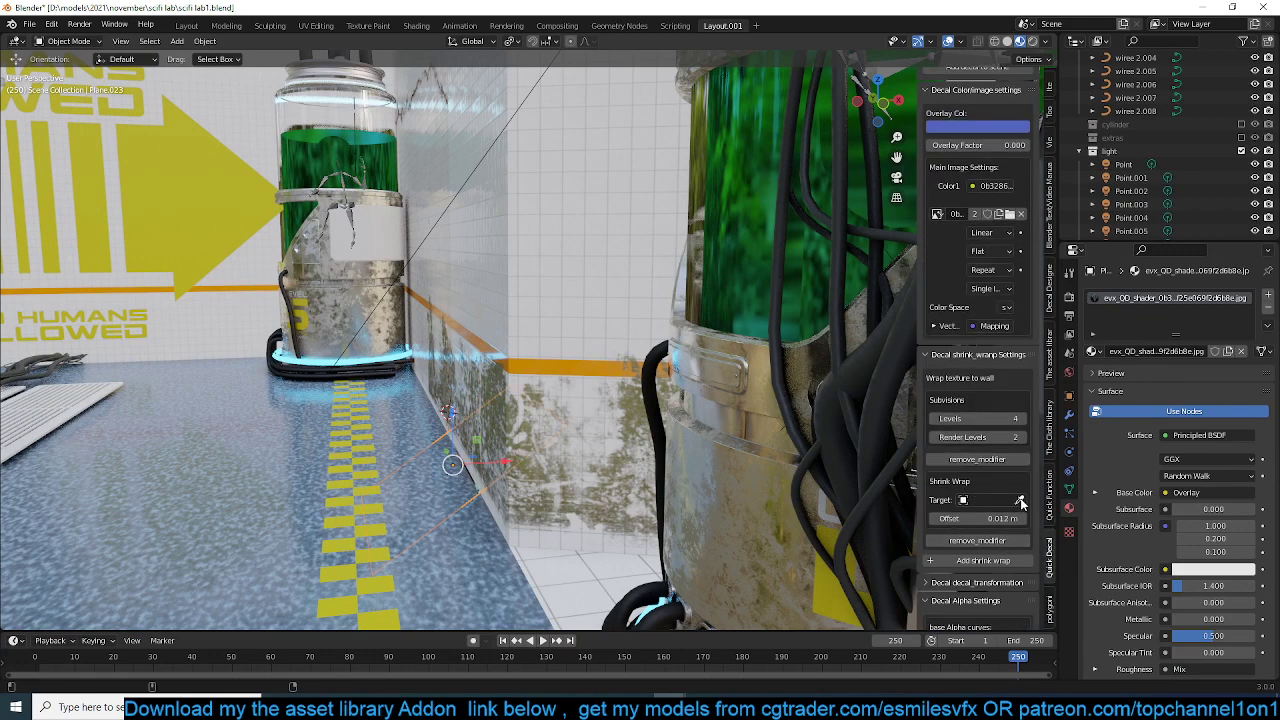
left_click(532, 232)
middle_click_drag(529, 239, 440, 333)
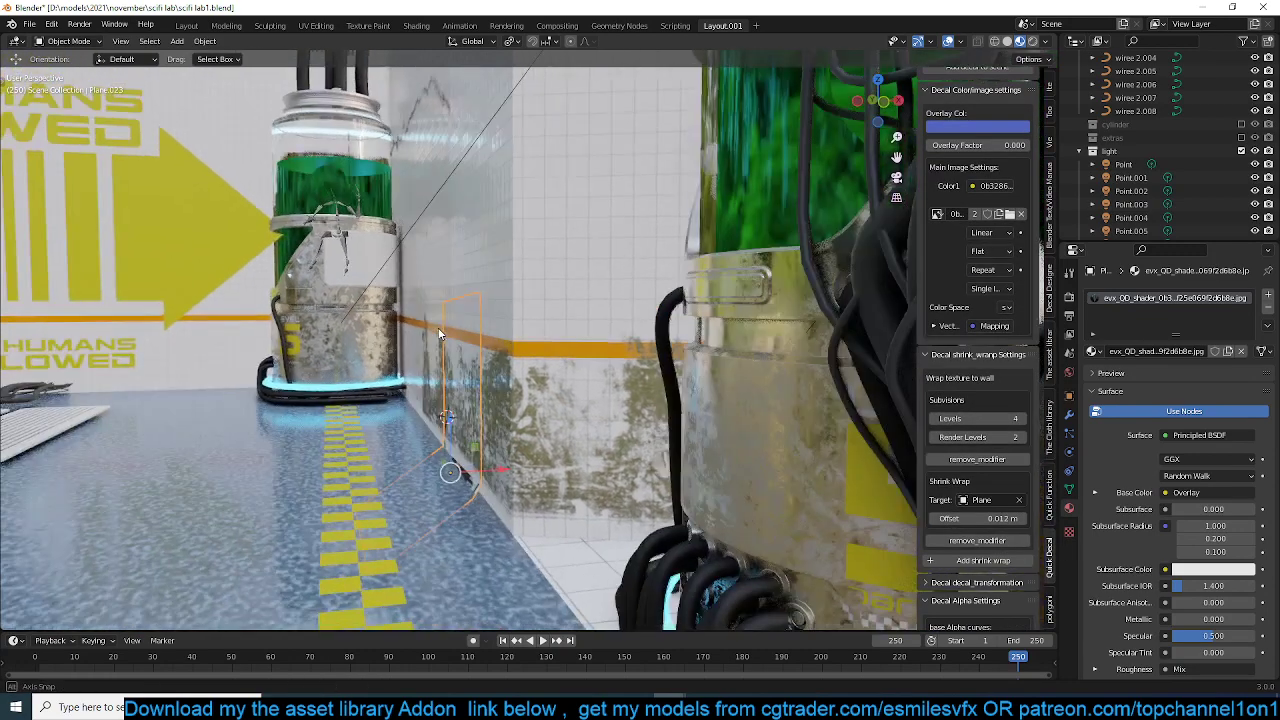
- Add a second shrink wrap to the magazine cover with the floor Plane.011 as its target
left_click(528, 270)
left_click(474, 458)
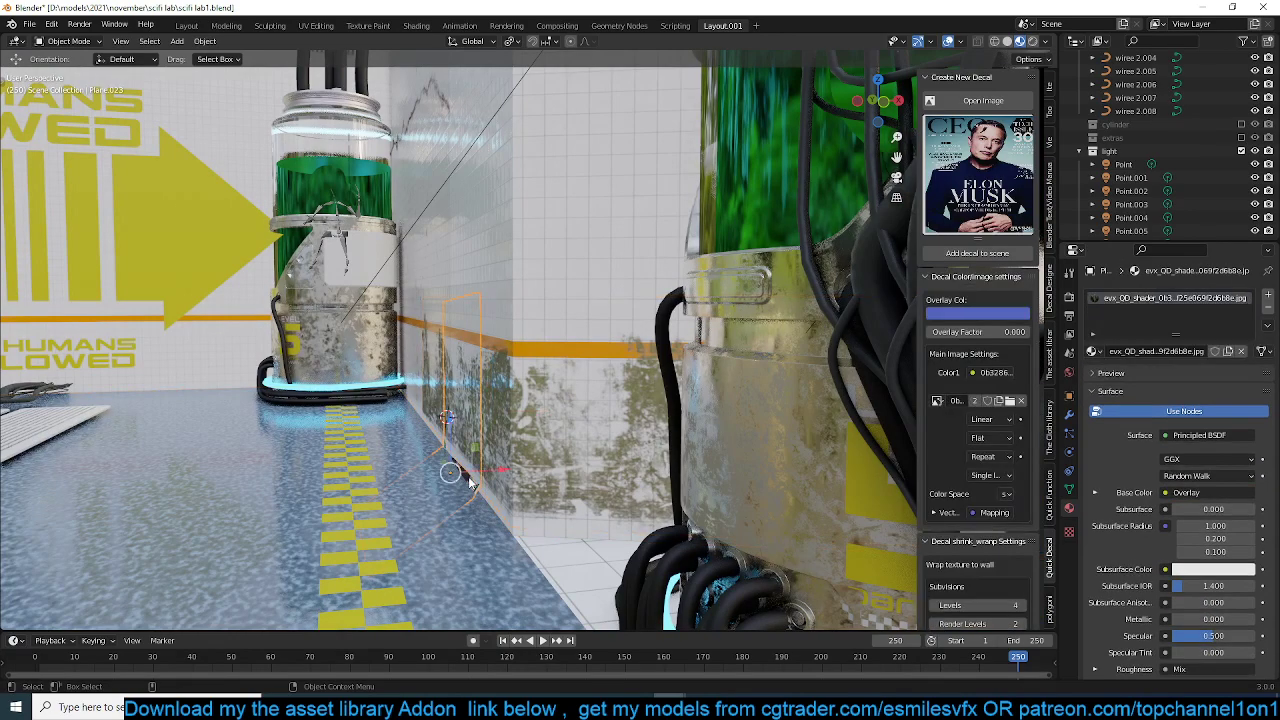
middle_click_drag(484, 467, 525, 475)
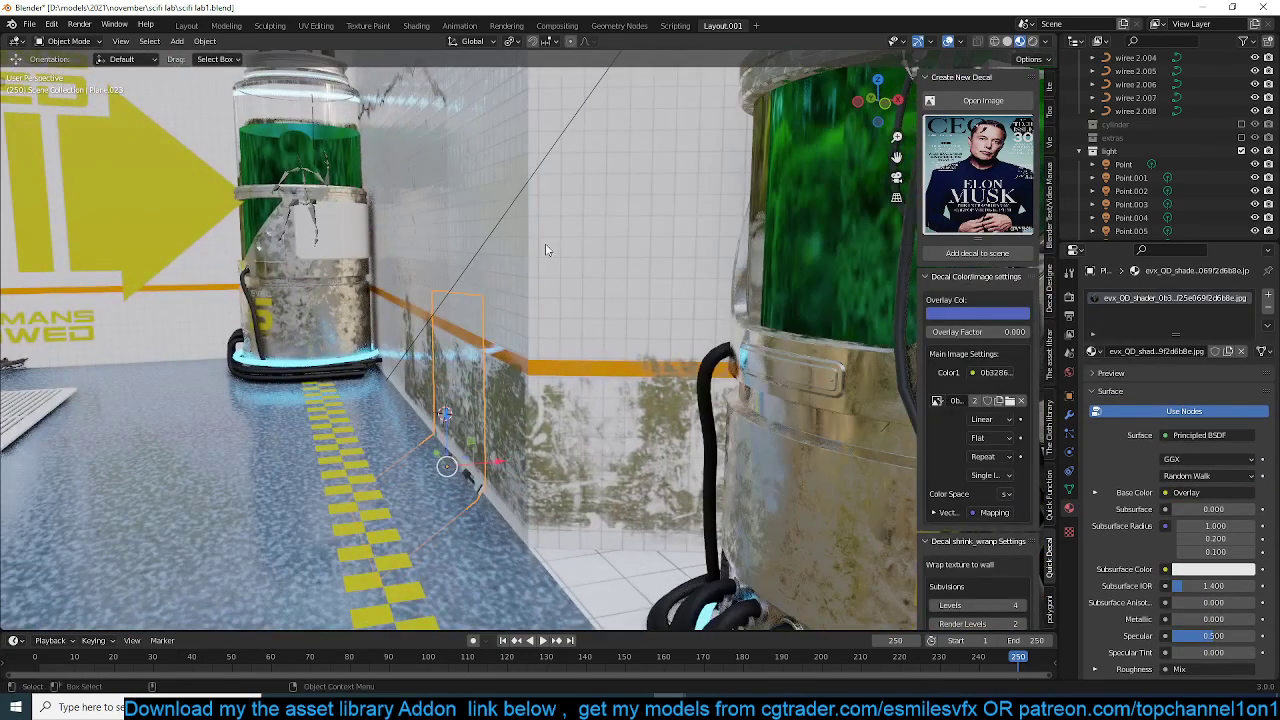
middle_click_drag(516, 312, 547, 228)
middle_click_drag(573, 292, 508, 376)
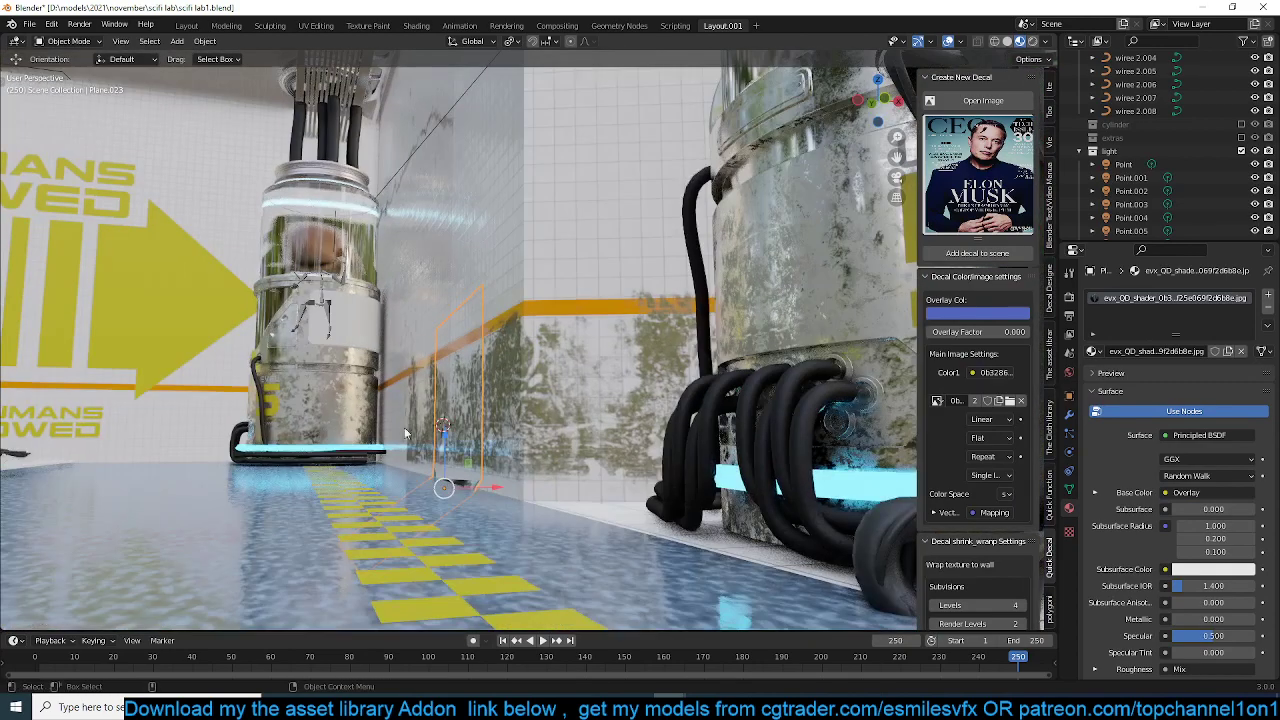
middle_click_drag(310, 508, 292, 502)
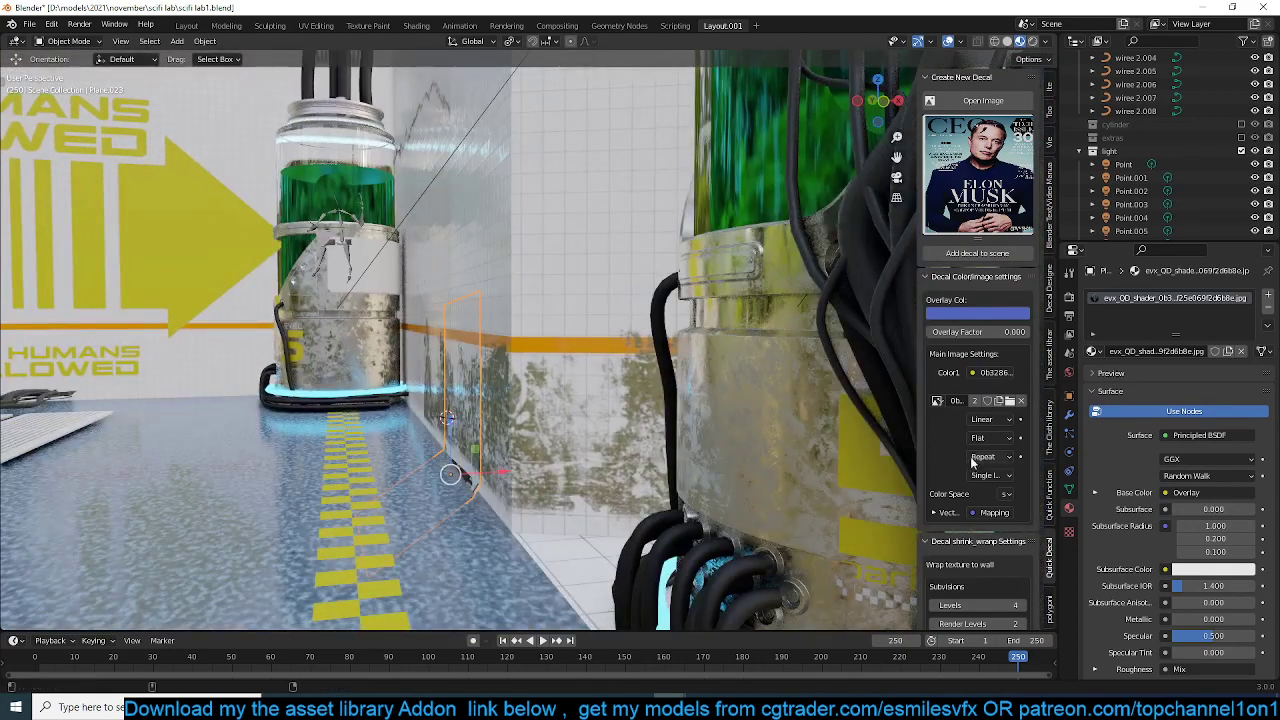
scroll(966, 458, "down", 5)
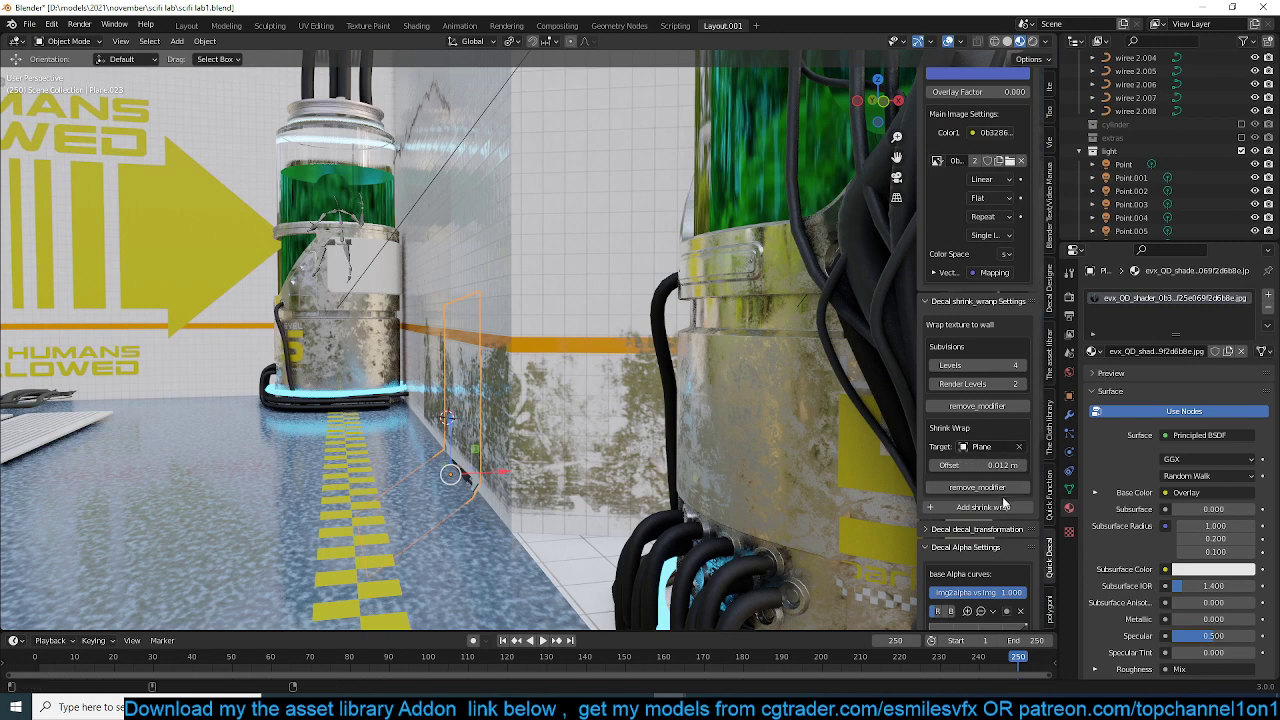
left_click(983, 507)
left_click(282, 490)
scroll(422, 488, "up", 4)
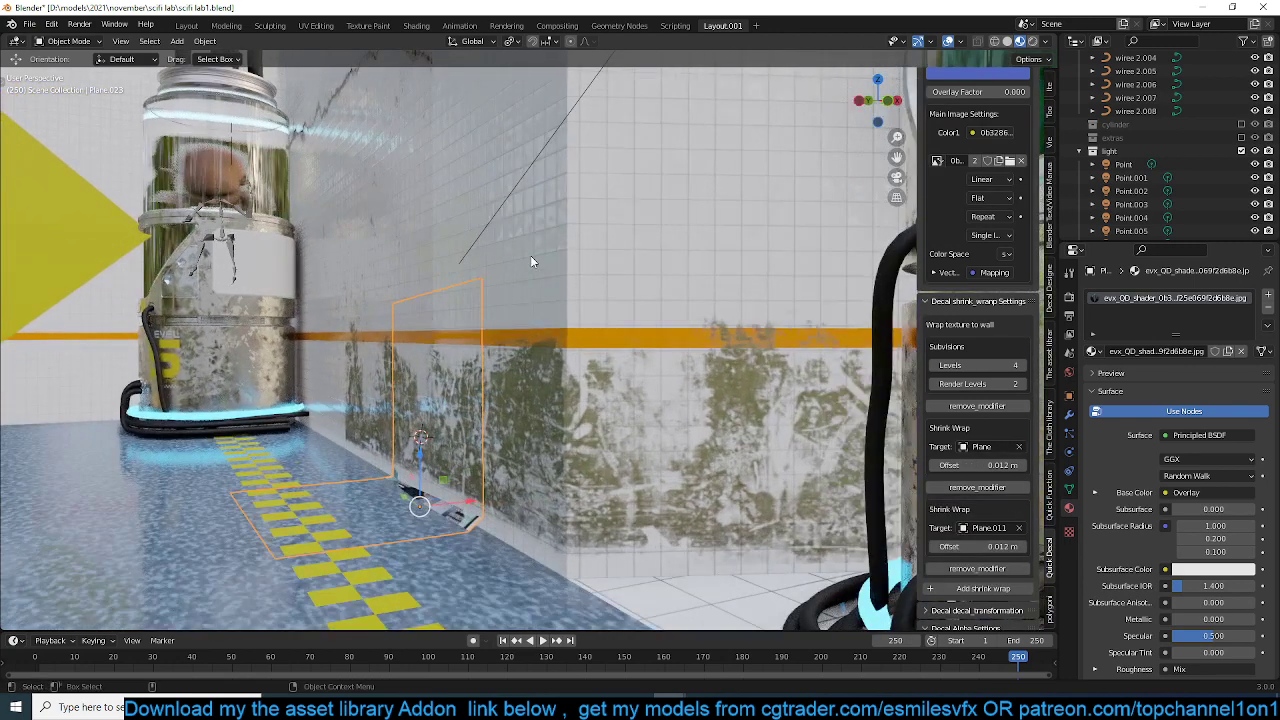
- Switch the transform orientation to Local and shift the magazine cover slightly along its local Z axis
middle_click_drag(485, 437, 476, 425)
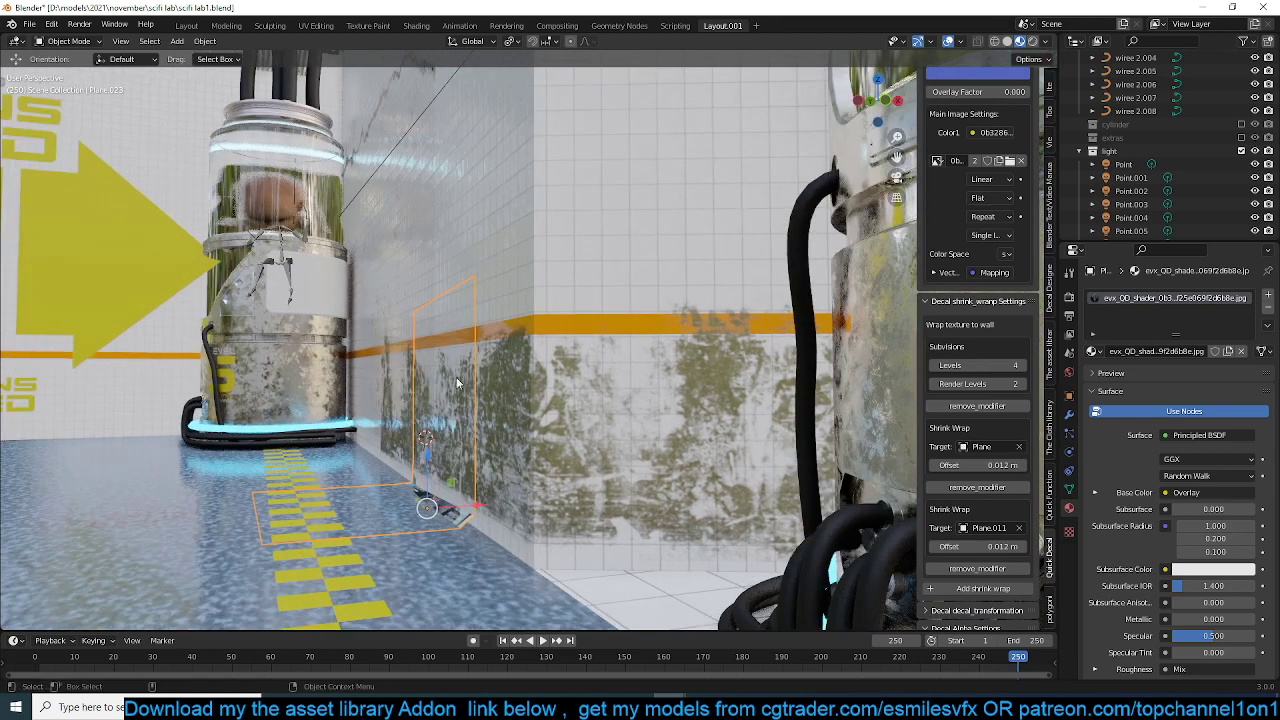
left_click(478, 41)
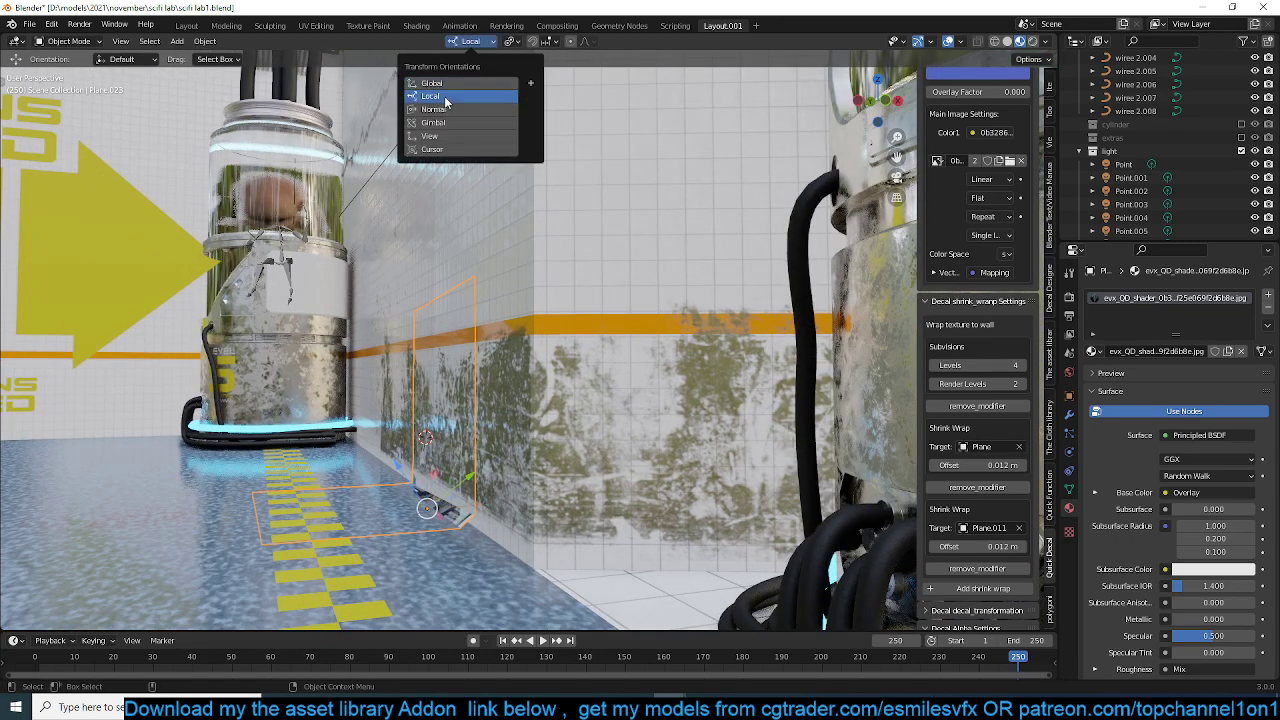
middle_click_drag(466, 497, 466, 534)
key("g")
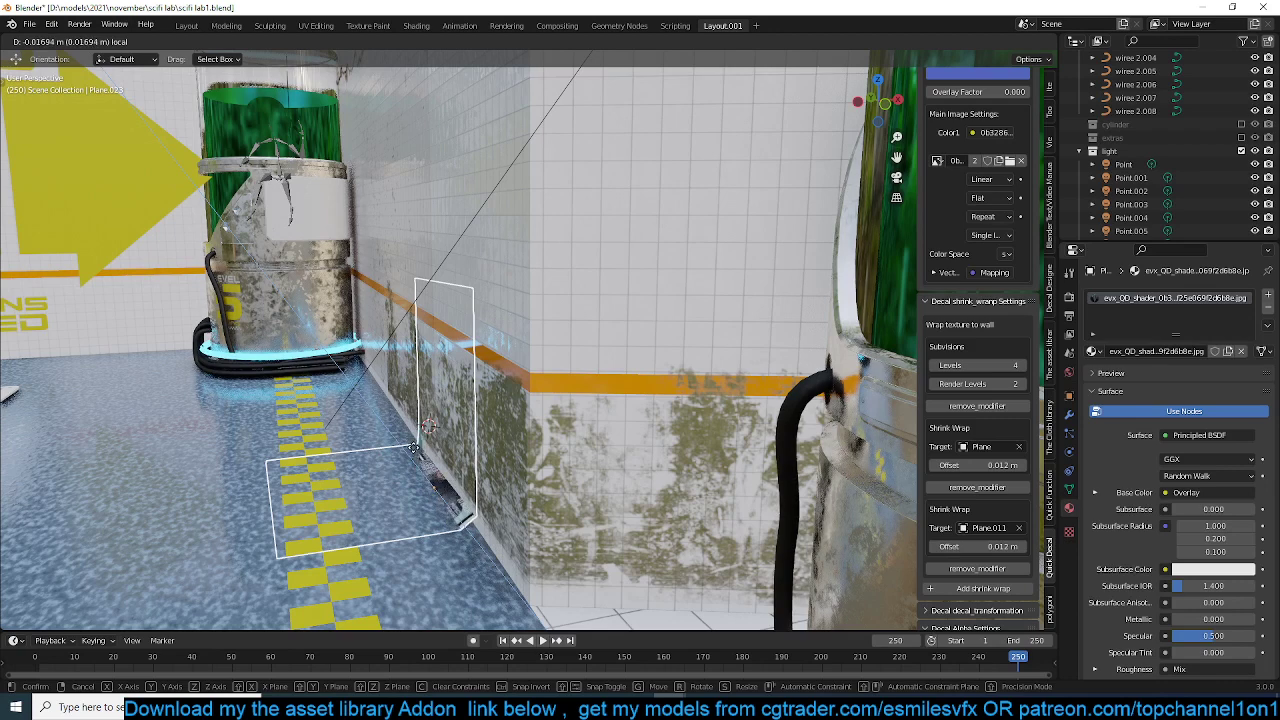
left_click(413, 447)
- Set the wall shrink wrap's offset to -0.018 m and the floor shrink wrap's offset to 0.002 m
mouse_move(977, 465)
left_mouse_down()
mouse_move(937, 465)
mouse_move(977, 465)
mouse_move(957, 465)
left_mouse_up()
scroll(1033, 505, "down", 2)
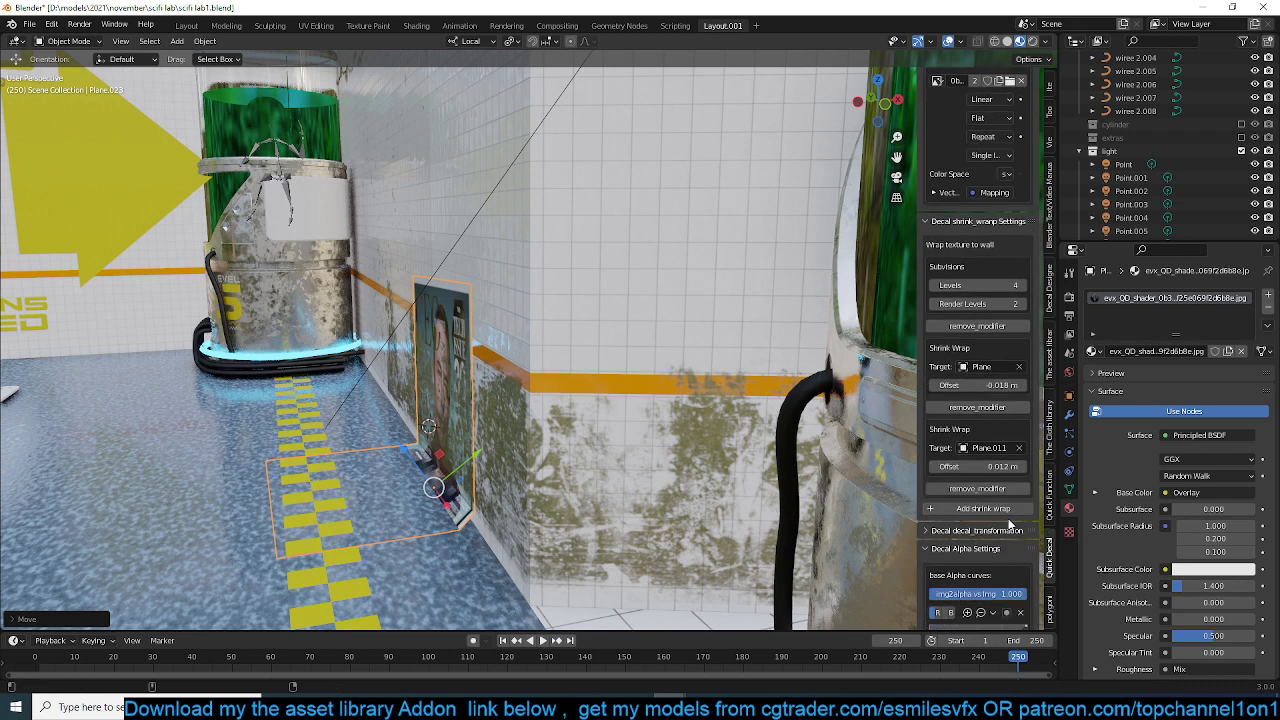
left_click_drag(996, 466, 1004, 466)
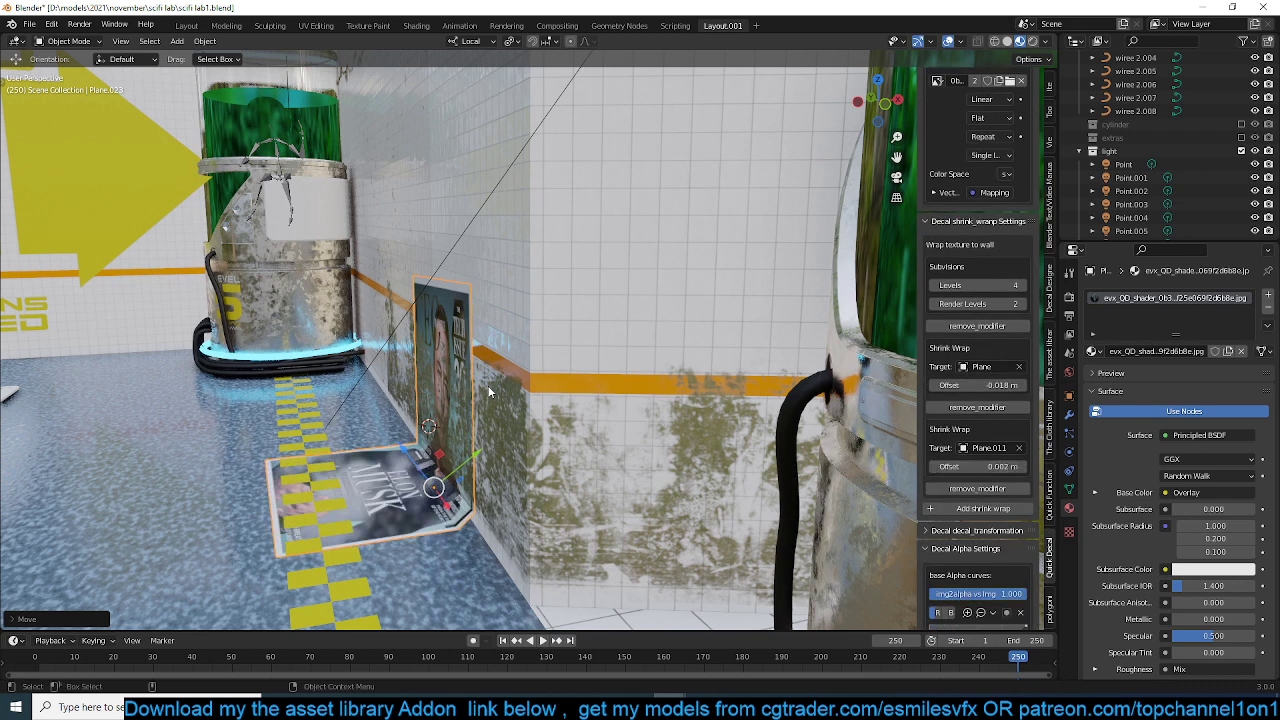
- Move the magazine cover along its local Z axis in two small shifts, the second about 0.08 m
middle_click_drag(492, 393, 421, 462)
key("g")
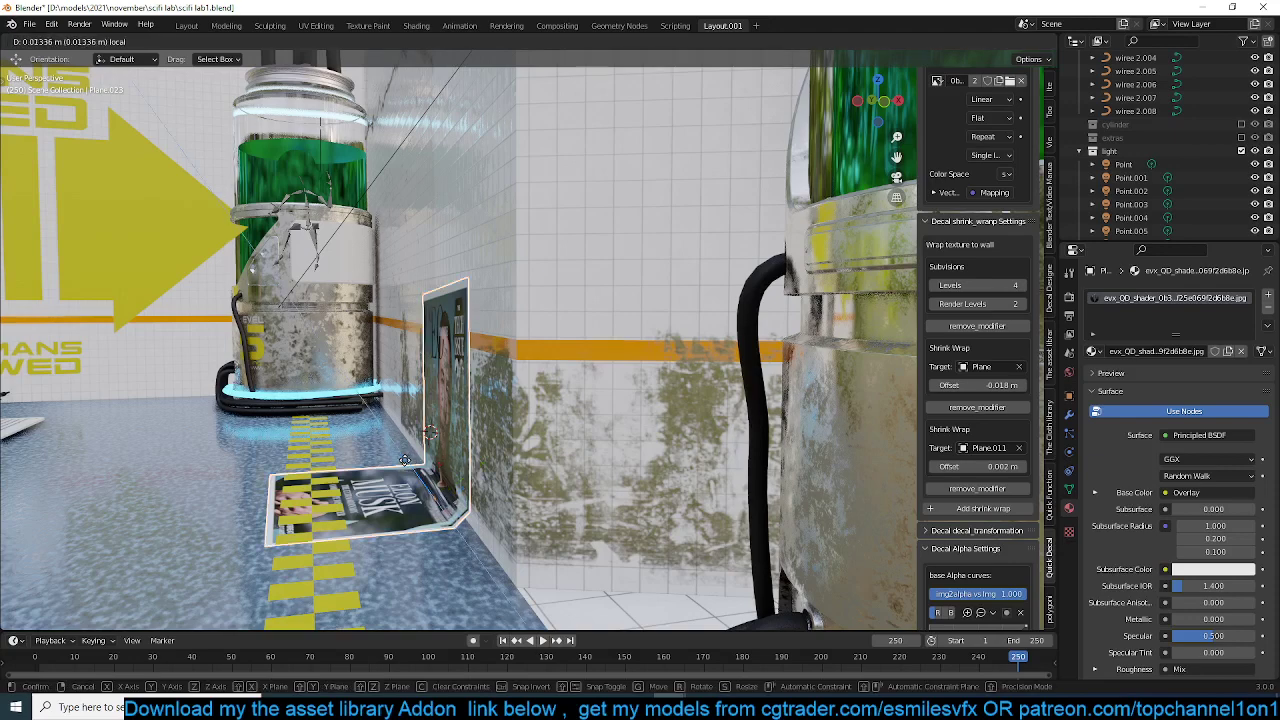
left_click(401, 456)
mouse_move(415, 469)
middle_mouse_down()
mouse_move(397, 461)
mouse_move(420, 468)
middle_mouse_up()
key("g")
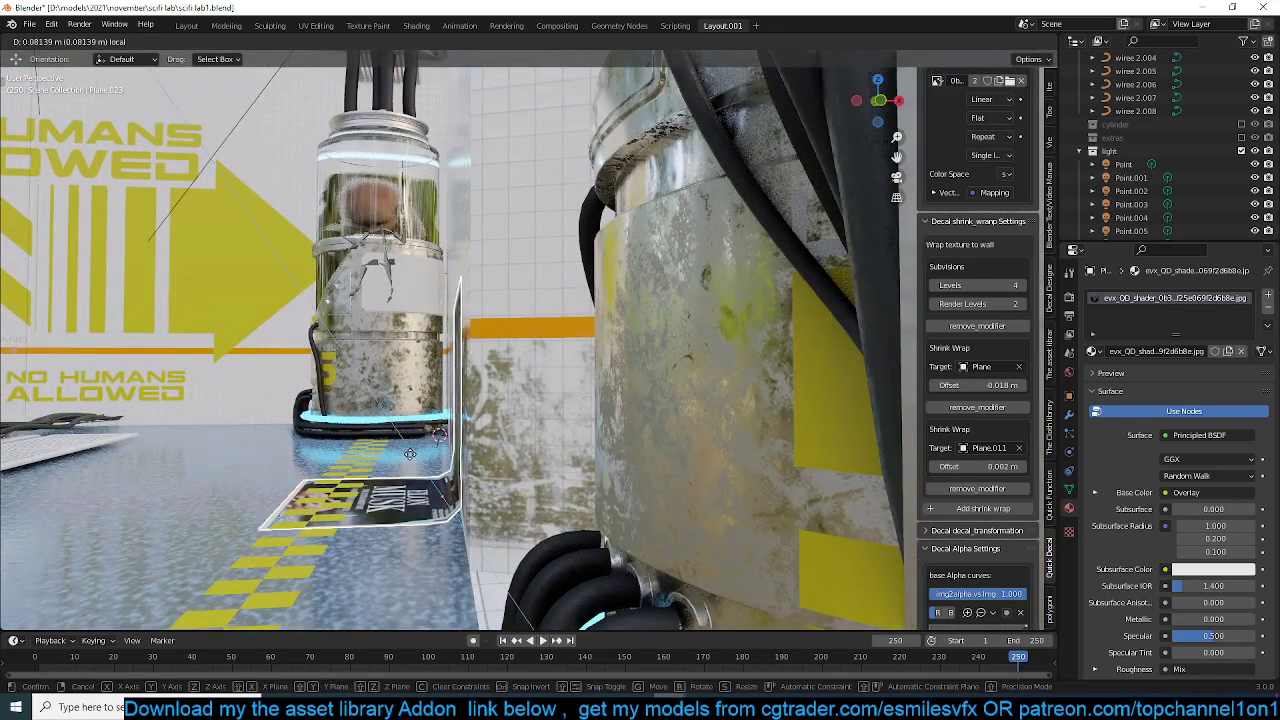
left_click(410, 453)
- Set the magazine cover material's blend mode to Alpha Clip
middle_click_drag(410, 453, 575, 480)
scroll(1157, 538, "down", 10)
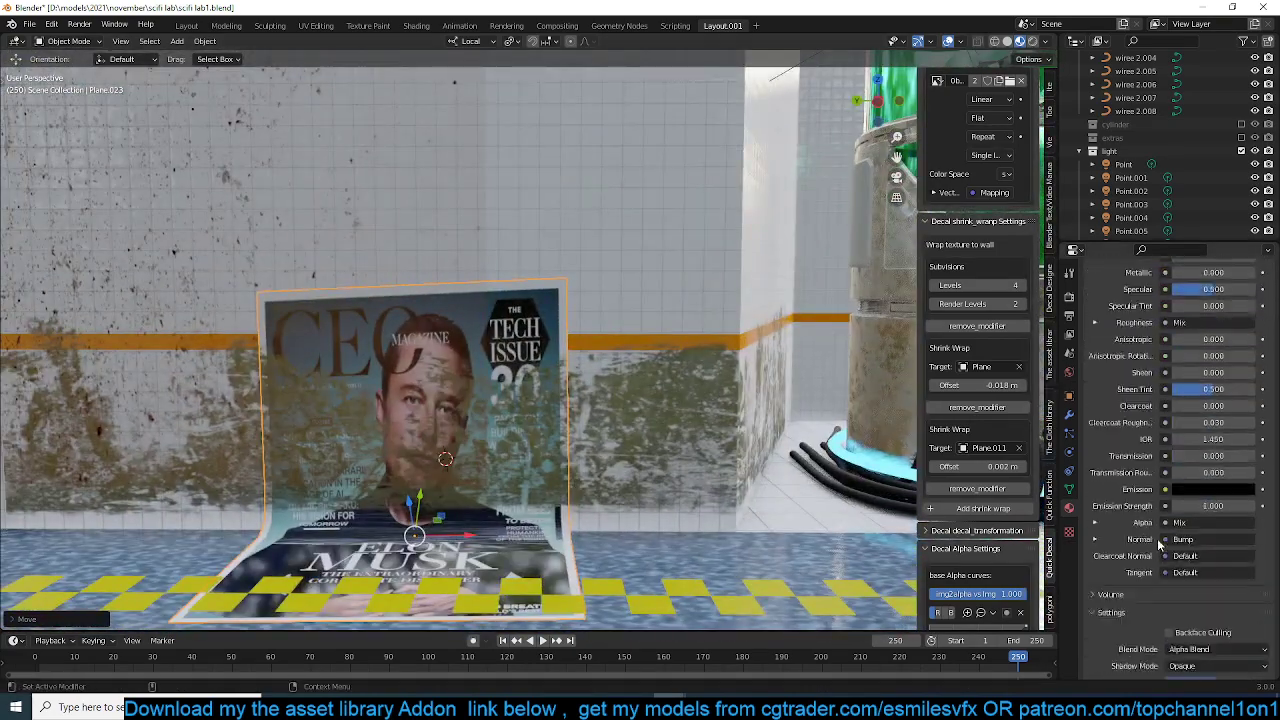
left_click(1193, 543)
left_click(1193, 573)
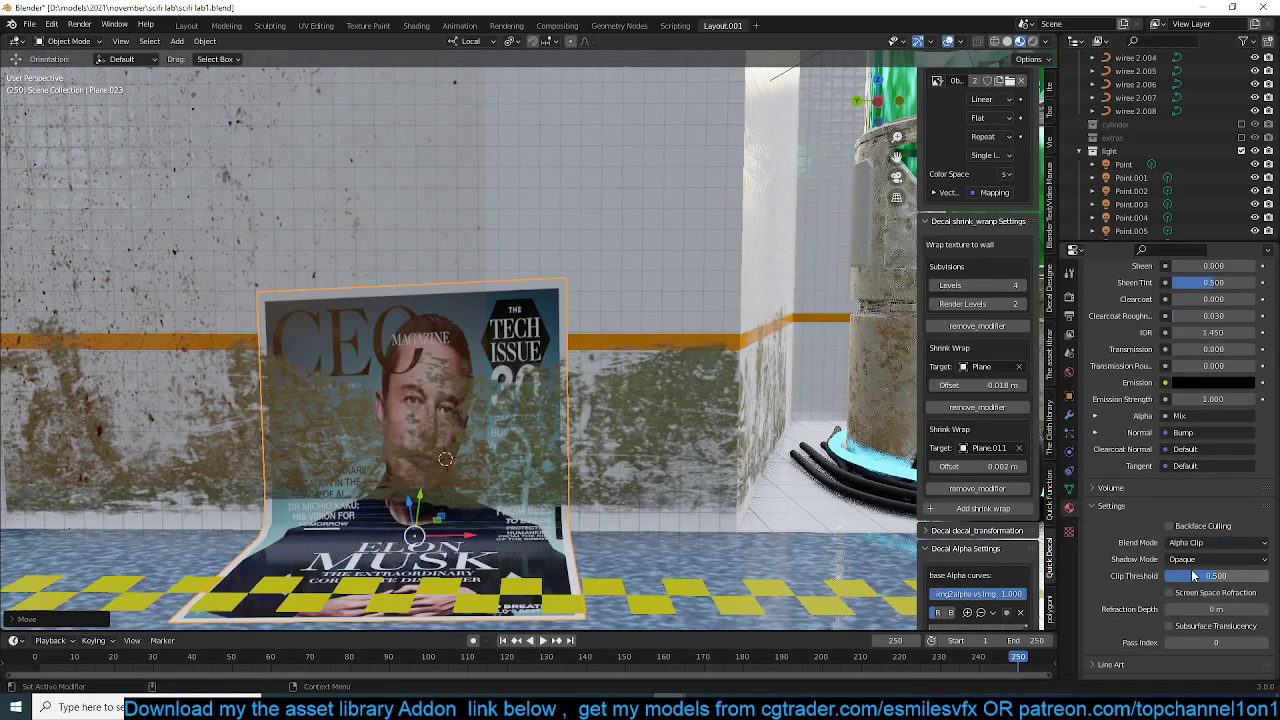
- Isolate the magazine cover decal in local view for a close inspection
middle_click_drag(649, 416, 528, 423)
mouse_move(410, 465)
left_mouse_down()
mouse_move(360, 420)
mouse_move(378, 451)
mouse_move(428, 459)
left_mouse_up()
middle_click_drag(432, 459, 564, 382)
key("slash")
scroll(636, 432, "up", 3)
scroll(991, 307, "up", 1)
scroll(990, 311, "up", 6)
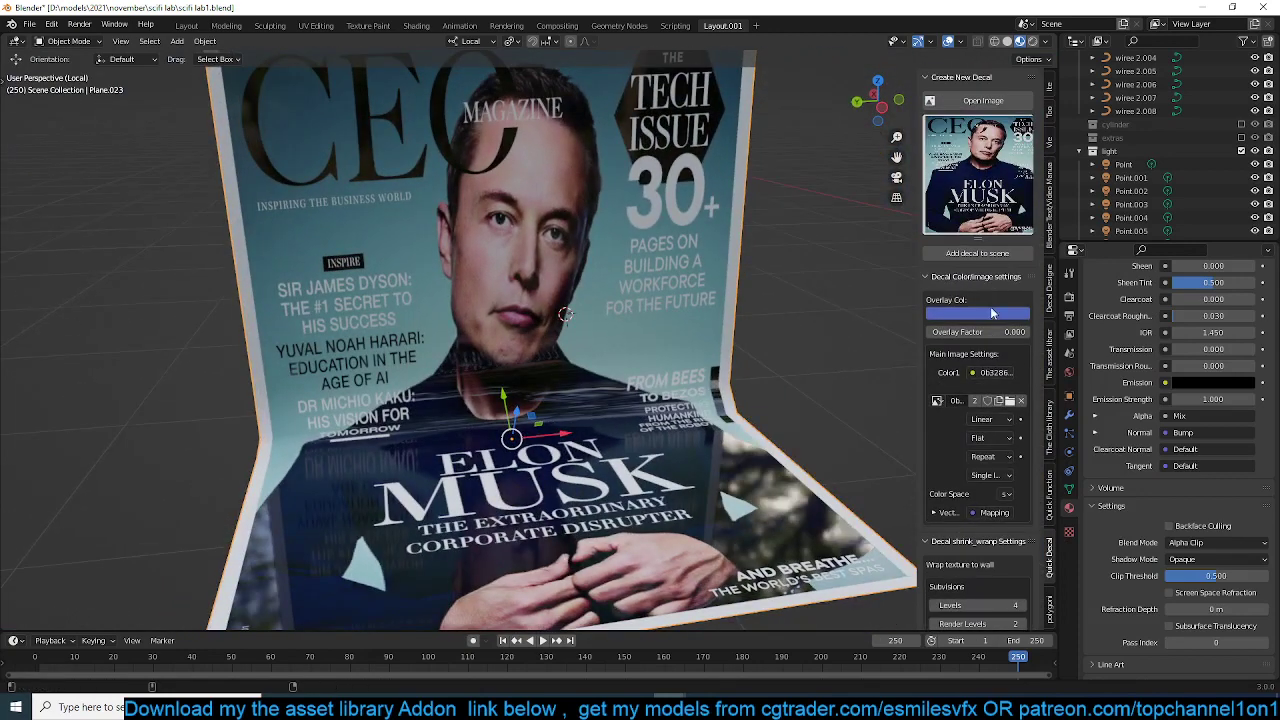
- Set the magazine cover's Use Custom Roughness factor to 1.000 in the decal roughness settings
scroll(994, 354, "down", 5)
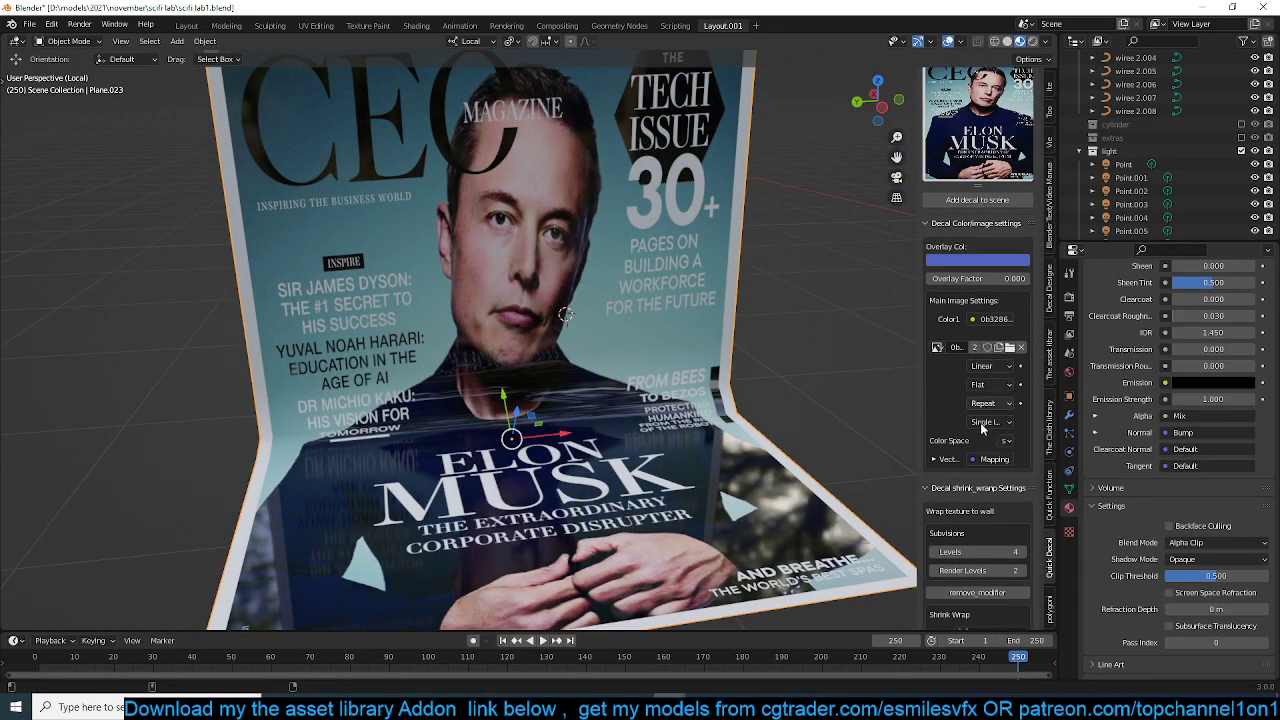
scroll(970, 418, "down", 5)
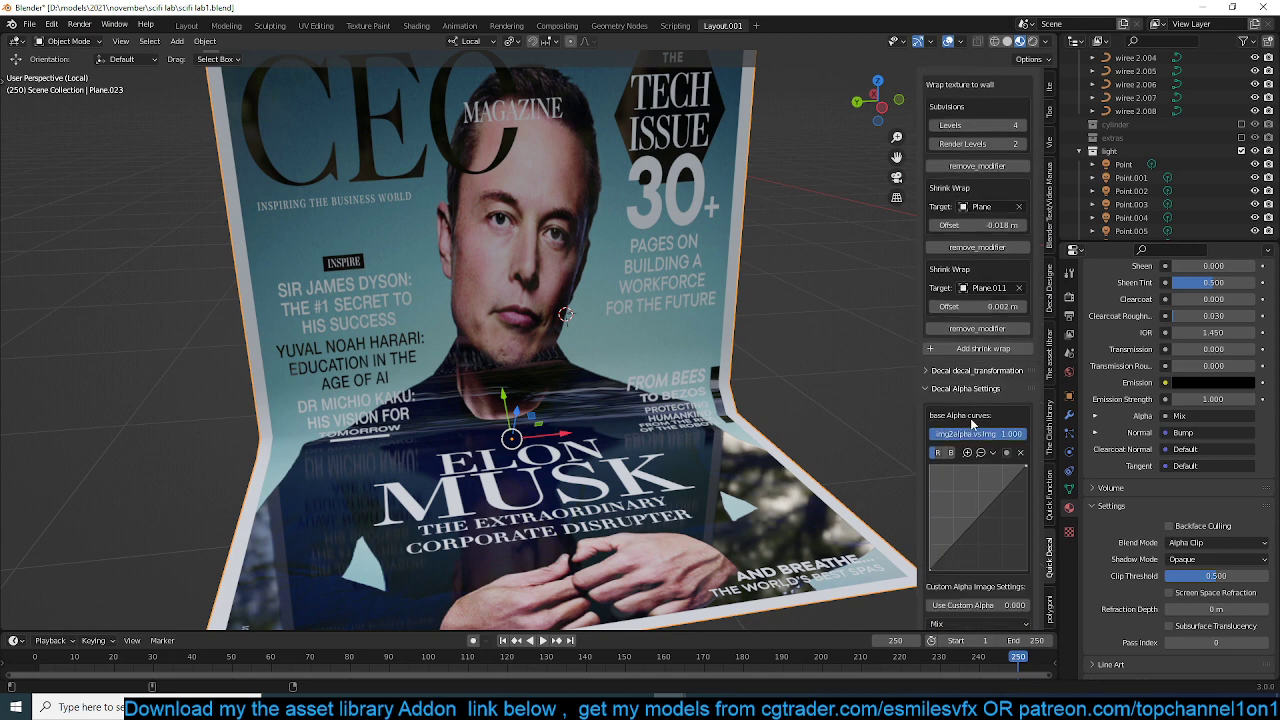
left_click(986, 390)
scroll(989, 407, "up", 5)
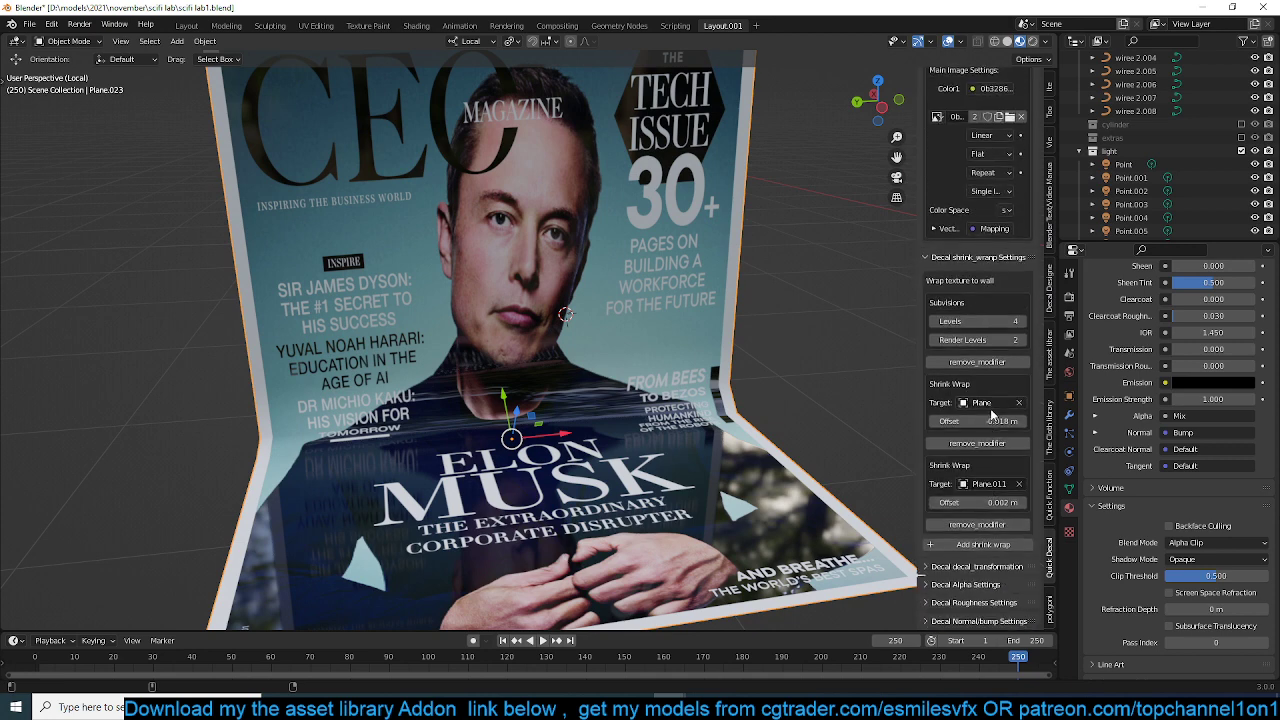
left_click(998, 601)
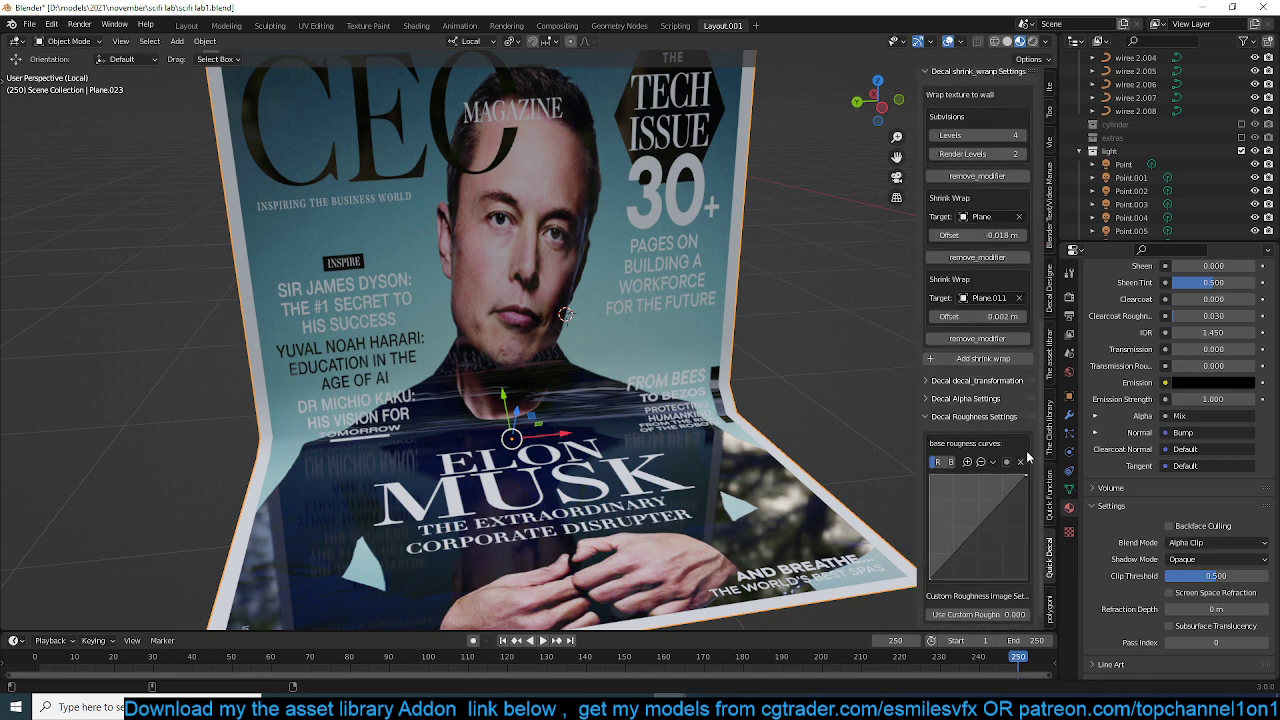
scroll(1000, 510, "down", 5)
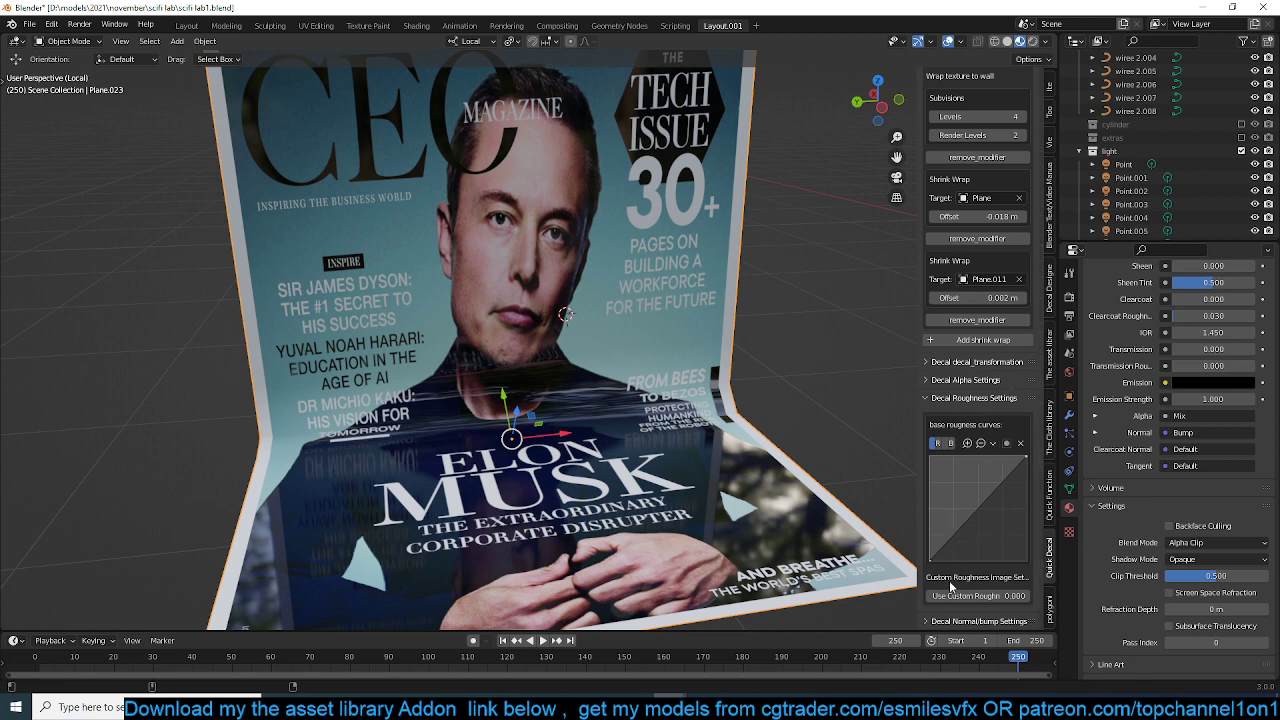
scroll(1033, 598, "down", 2)
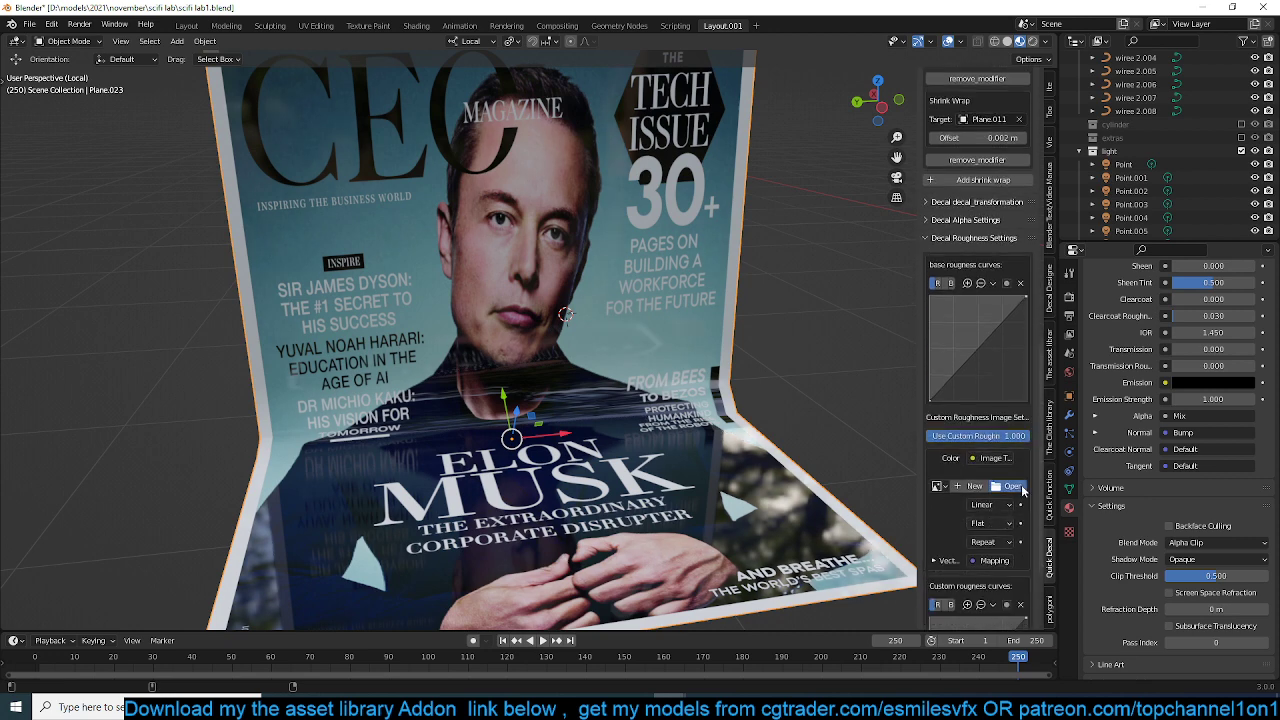
- Load a grunge_map image from the resources grunges folder as the magazine cover's custom roughness texture
left_click(1012, 487)
left_click(332, 432)
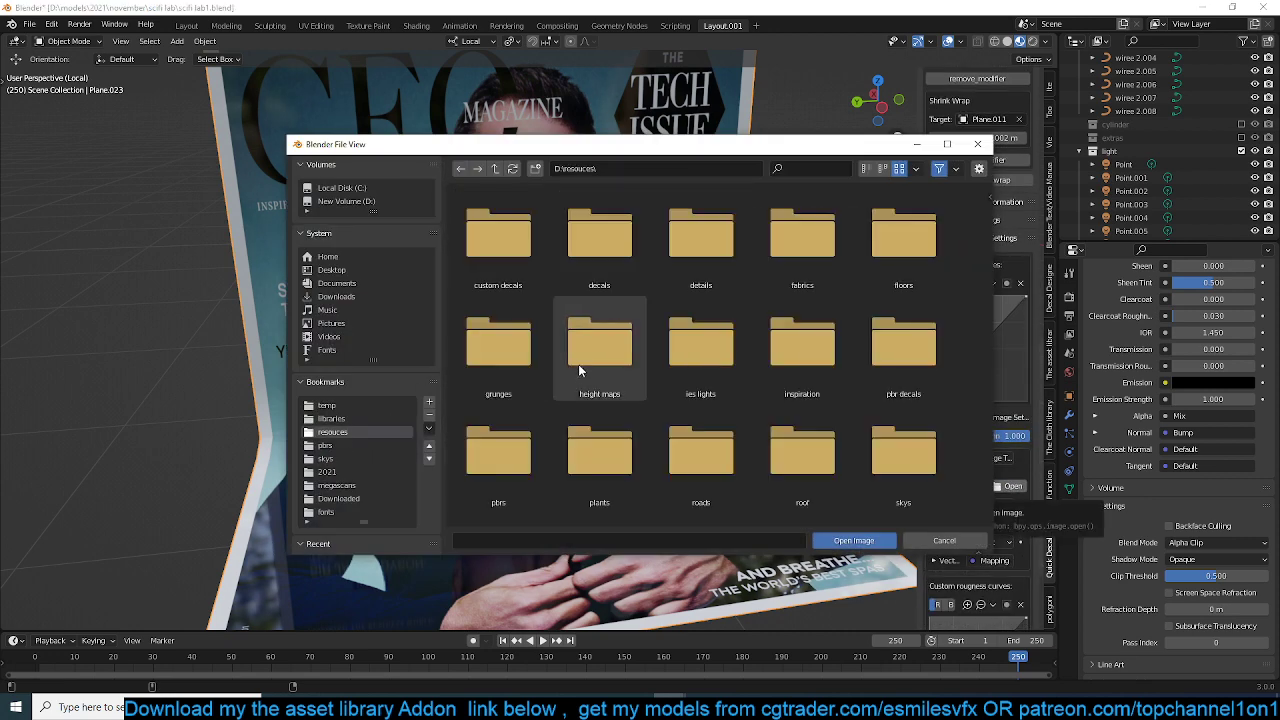
left_click(498, 340)
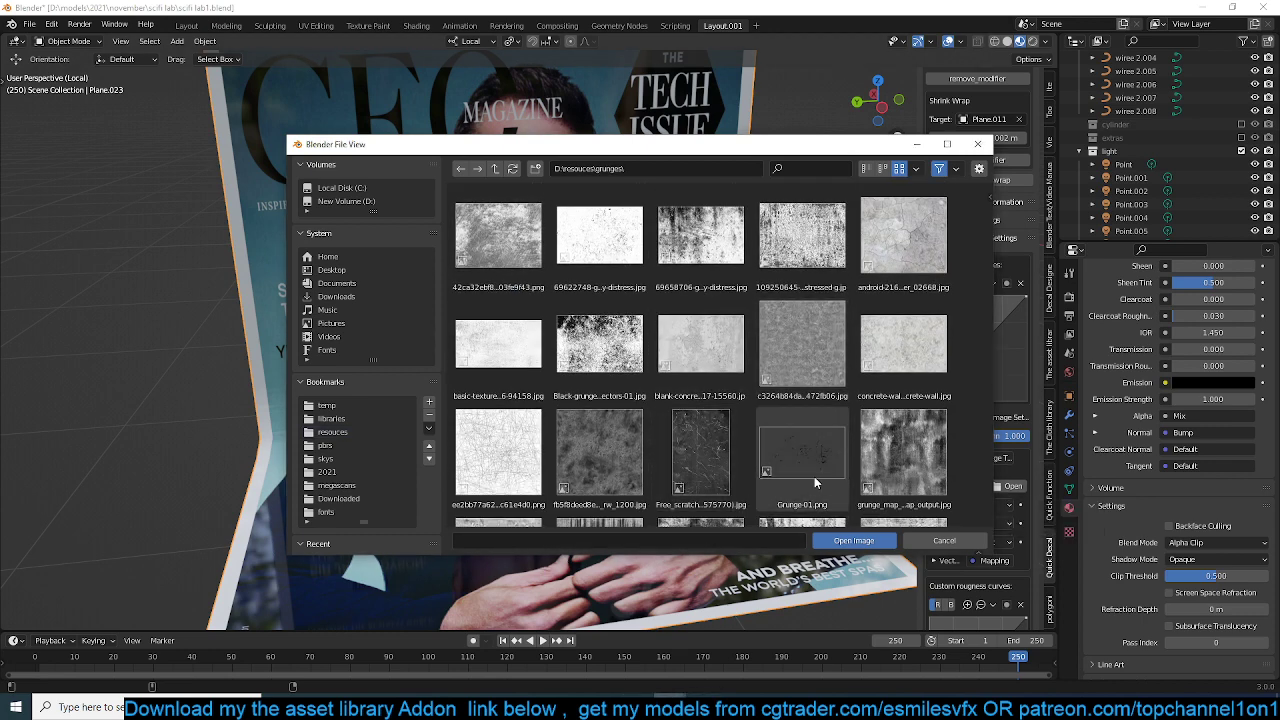
scroll(810, 478, "down", 5)
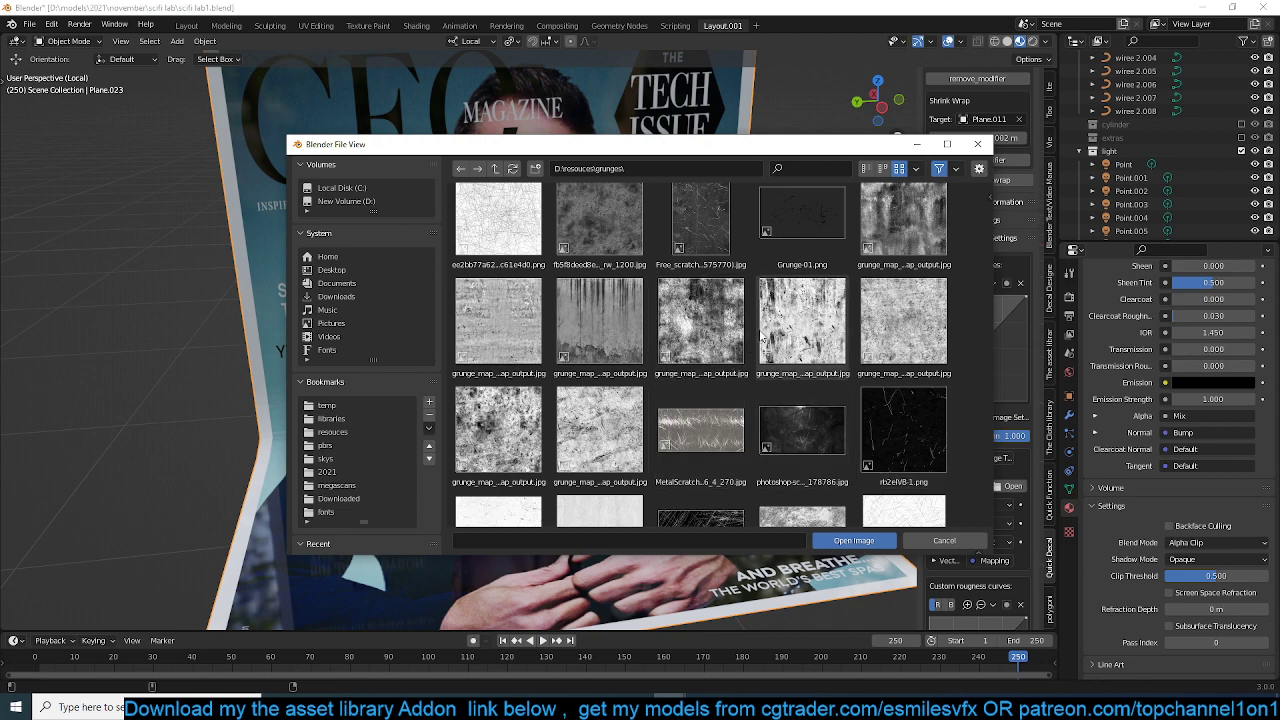
double_click(760, 338)
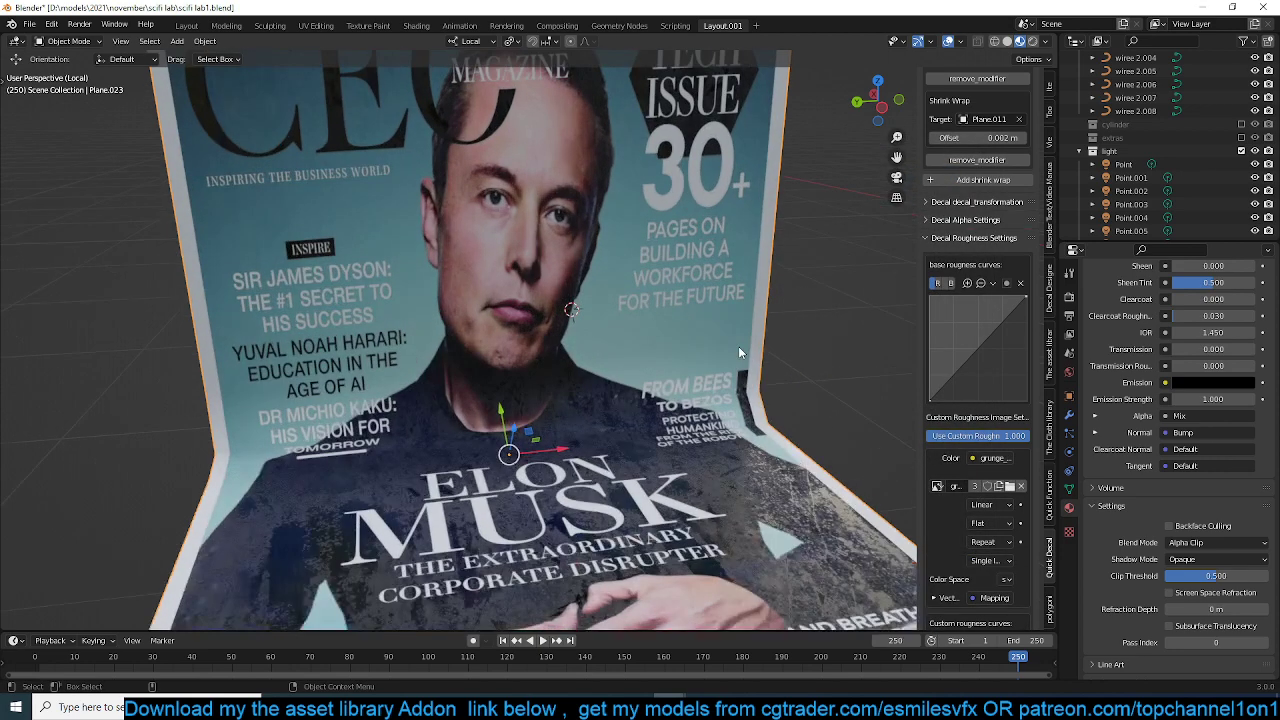
mouse_move(738, 346)
middle_mouse_down()
mouse_move(660, 318)
mouse_move(572, 316)
mouse_move(757, 300)
mouse_move(814, 337)
mouse_move(750, 336)
middle_mouse_up()
- Add a point to the magazine cover's custom roughness curve and pull the curve's middle down slightly
scroll(1017, 514, "down", 2)
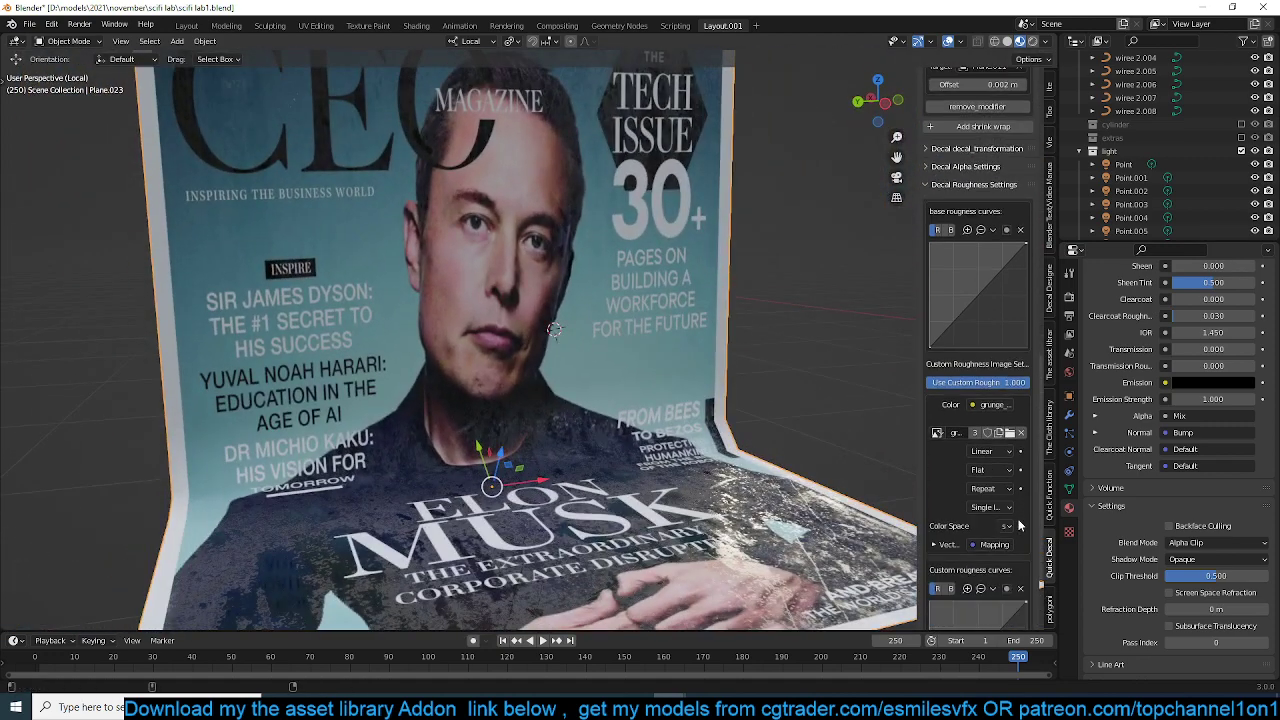
scroll(1016, 514, "down", 4)
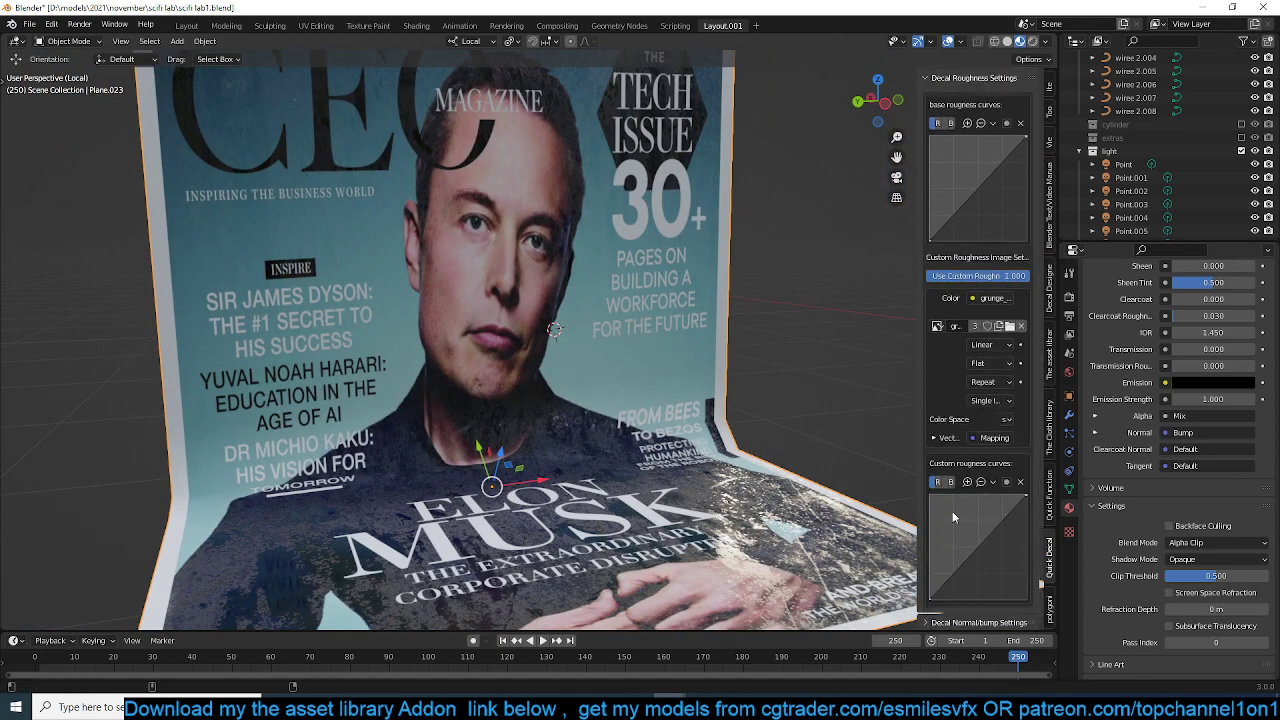
middle_click_drag(988, 539, 880, 490)
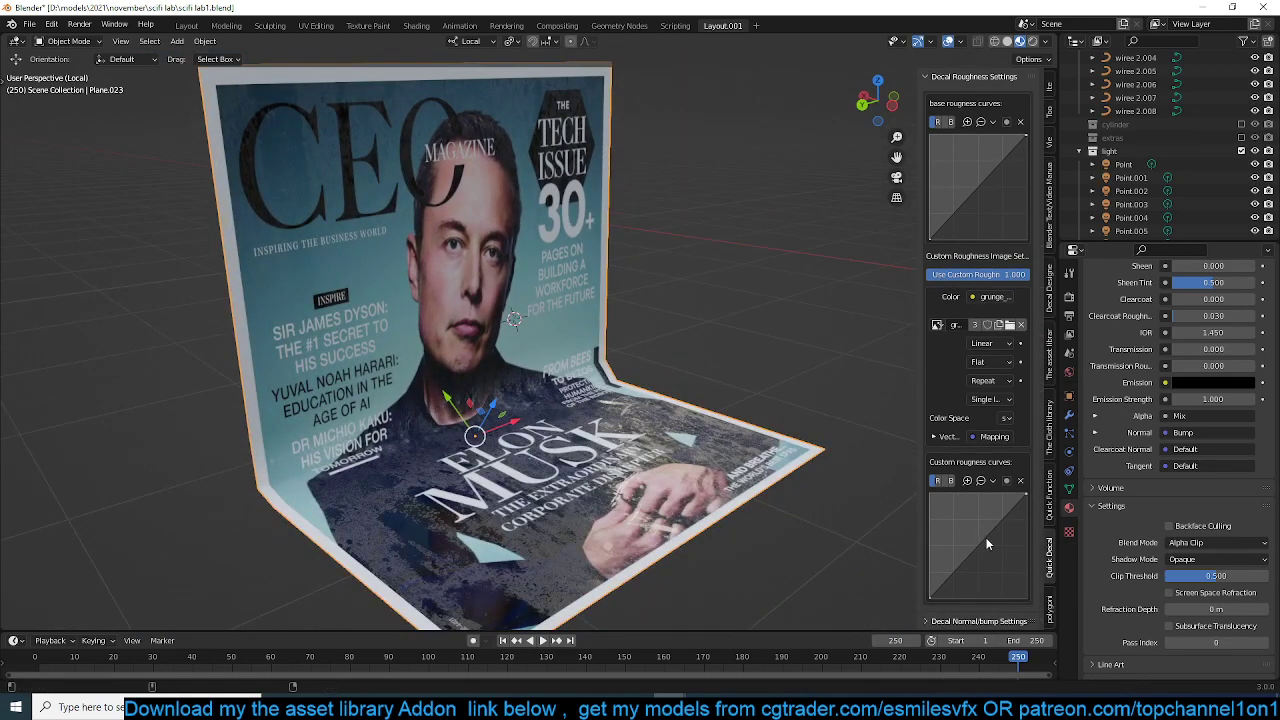
left_click(980, 538)
left_click_drag(984, 541, 997, 558)
middle_click_drag(780, 495, 806, 419)
scroll(804, 412, "up", 4)
scroll(982, 343, "up", 10)
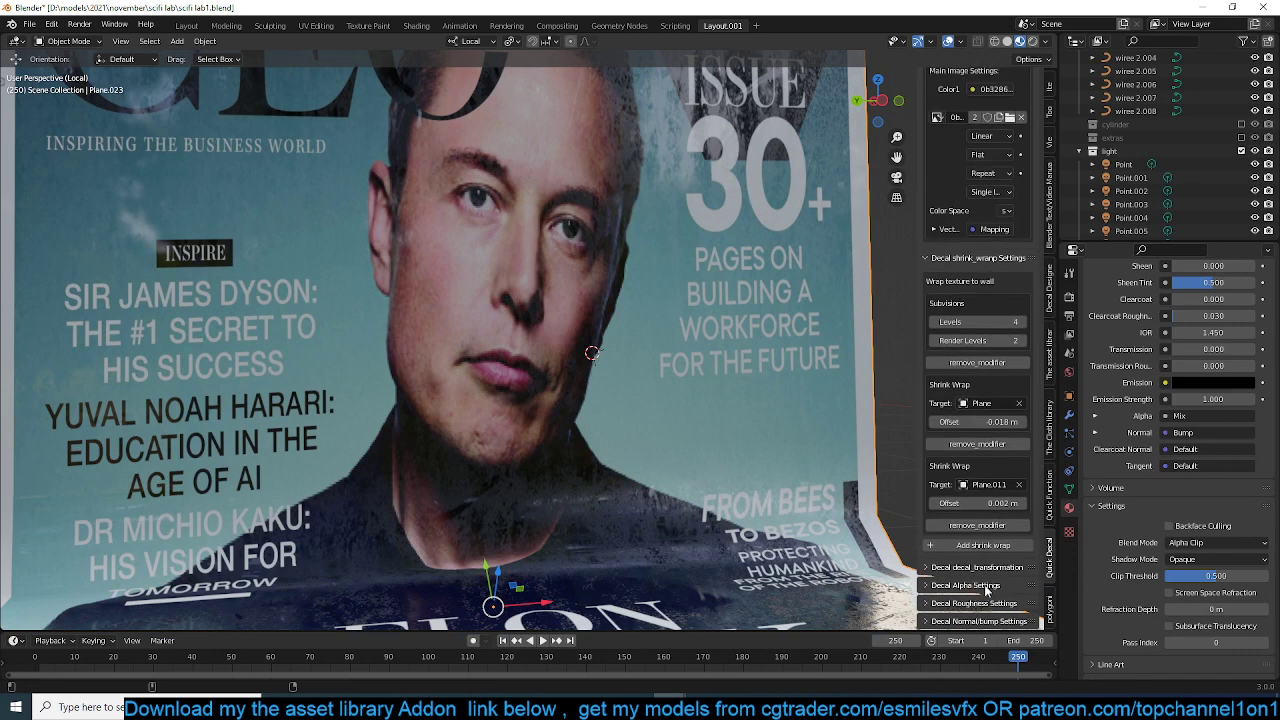
- Set the magazine cover's Use Custom Alpha factor to 1.000 in the decal alpha settings
left_click(986, 588)
scroll(987, 585, "down", 5)
left_click(945, 562)
scroll(763, 491, "down", 6)
scroll(995, 524, "down", 5)
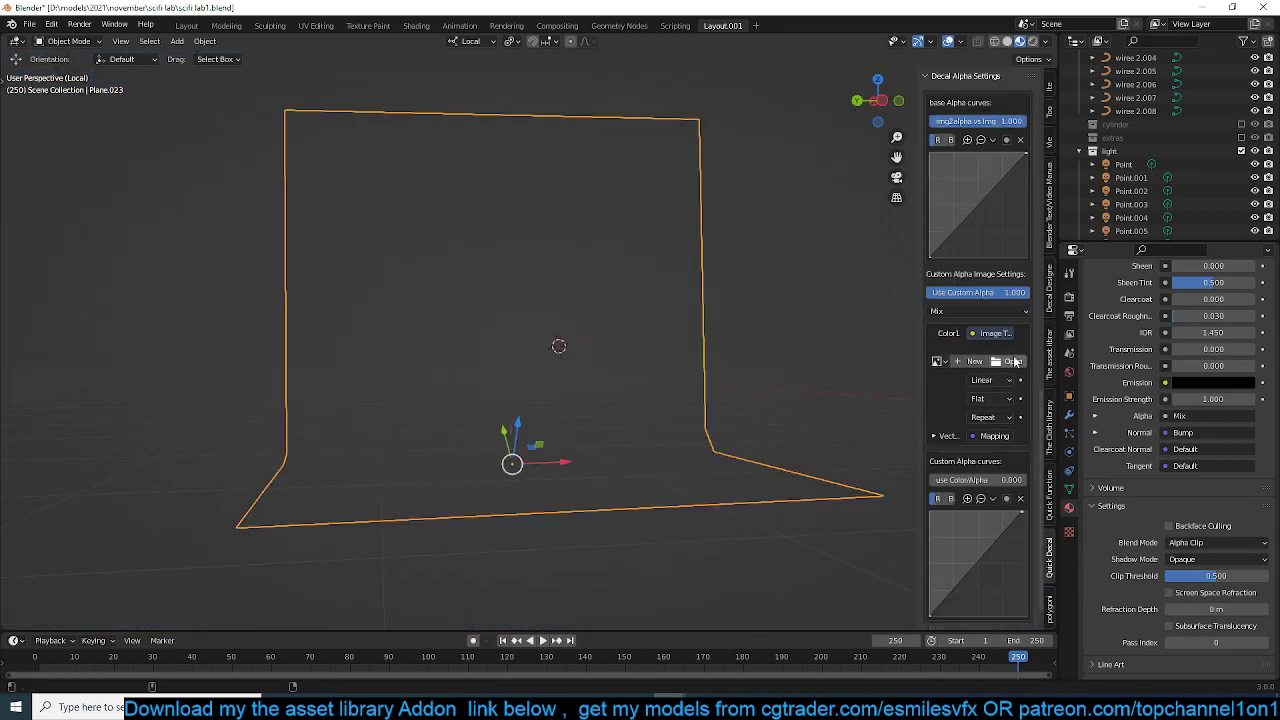
- Load the 69658706 grunge distress image from the grunges folder as the custom alpha texture and inspect the worn cover
left_click(1013, 361)
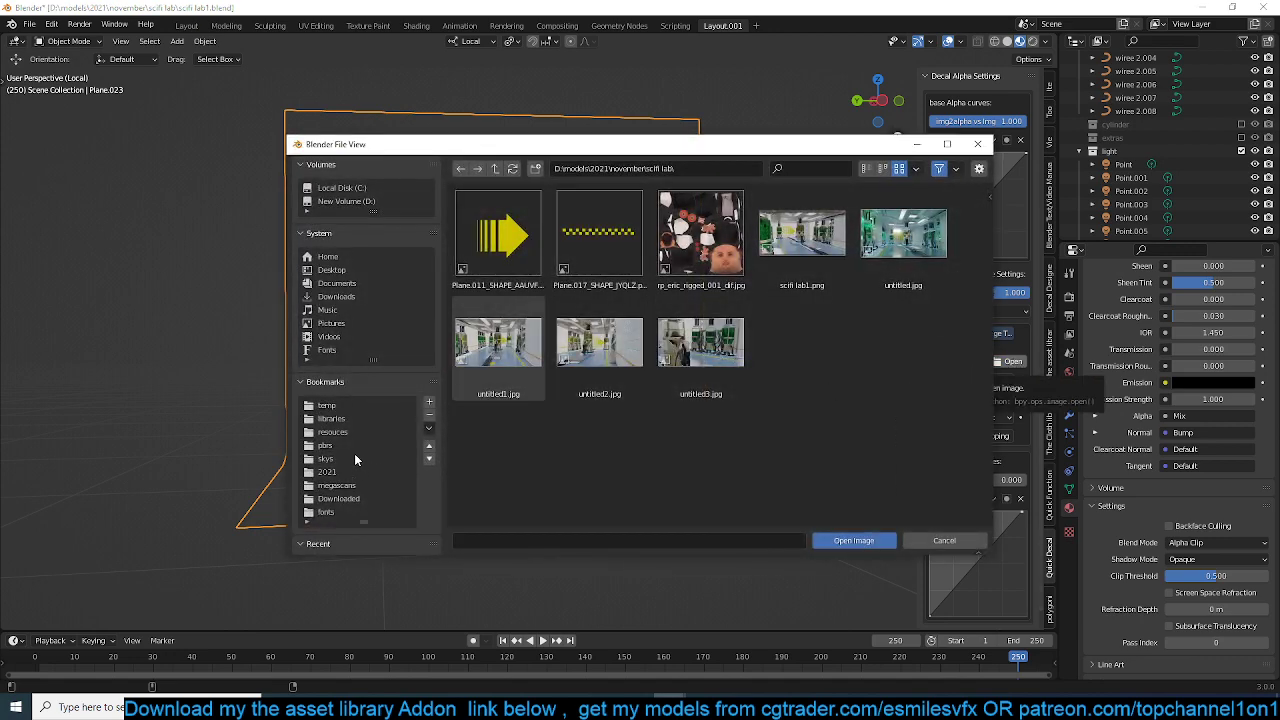
left_click(361, 436)
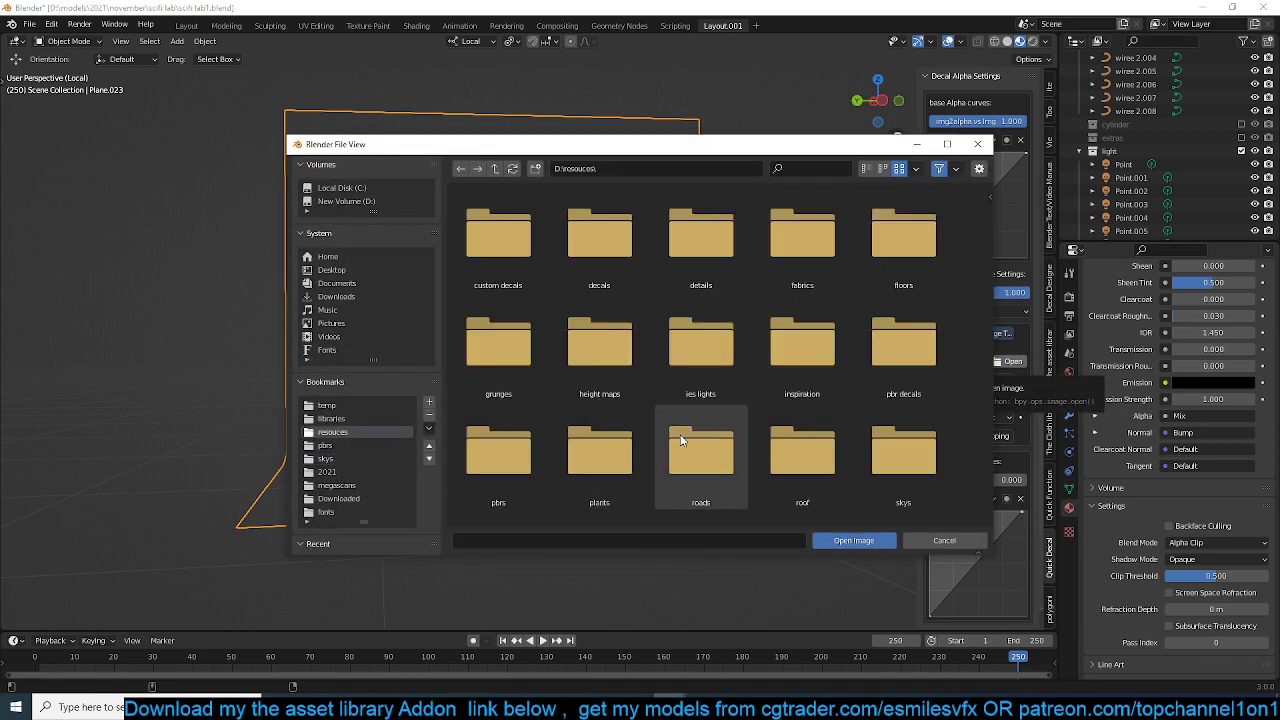
scroll(690, 445, "down", 2)
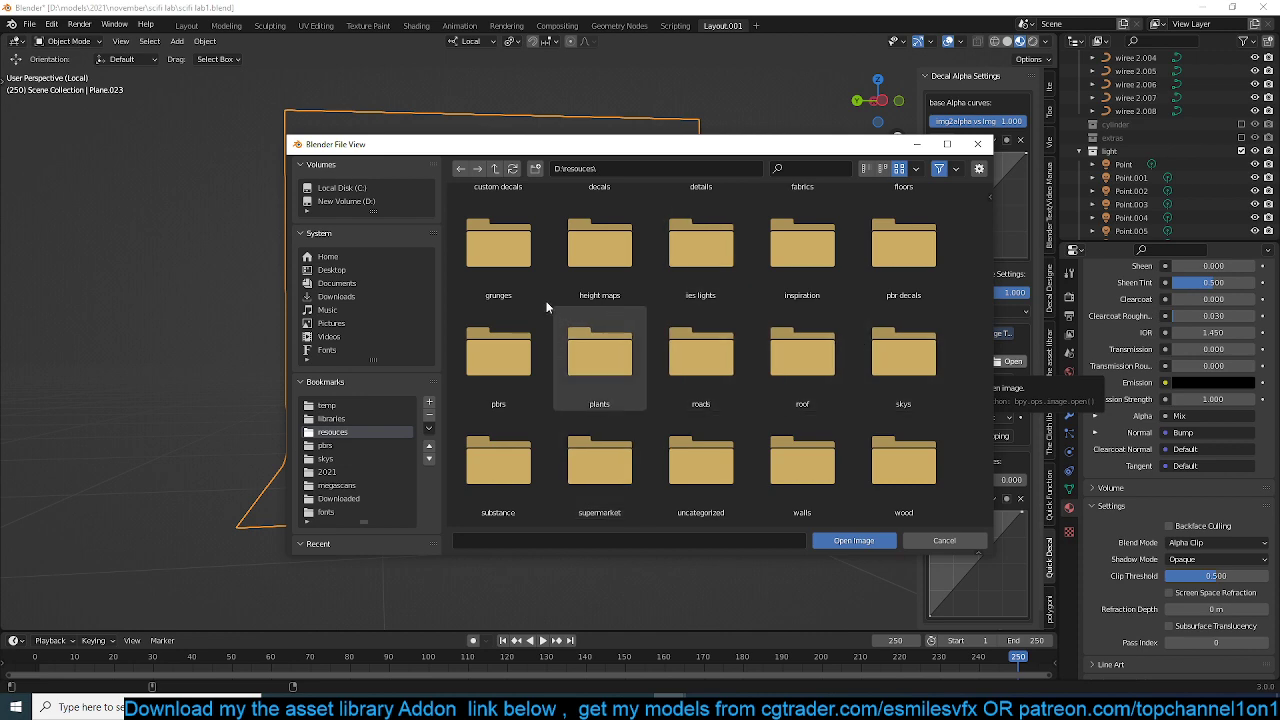
left_click(498, 250)
scroll(686, 457, "down", 2)
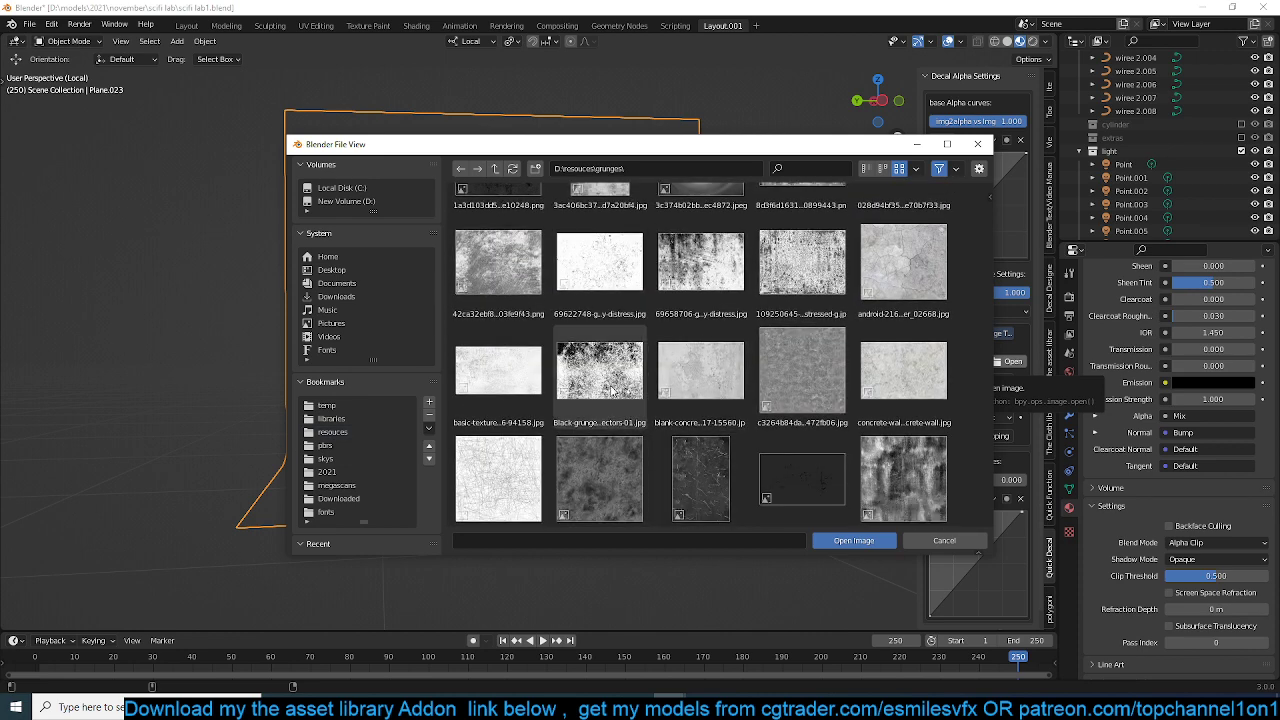
double_click(695, 288)
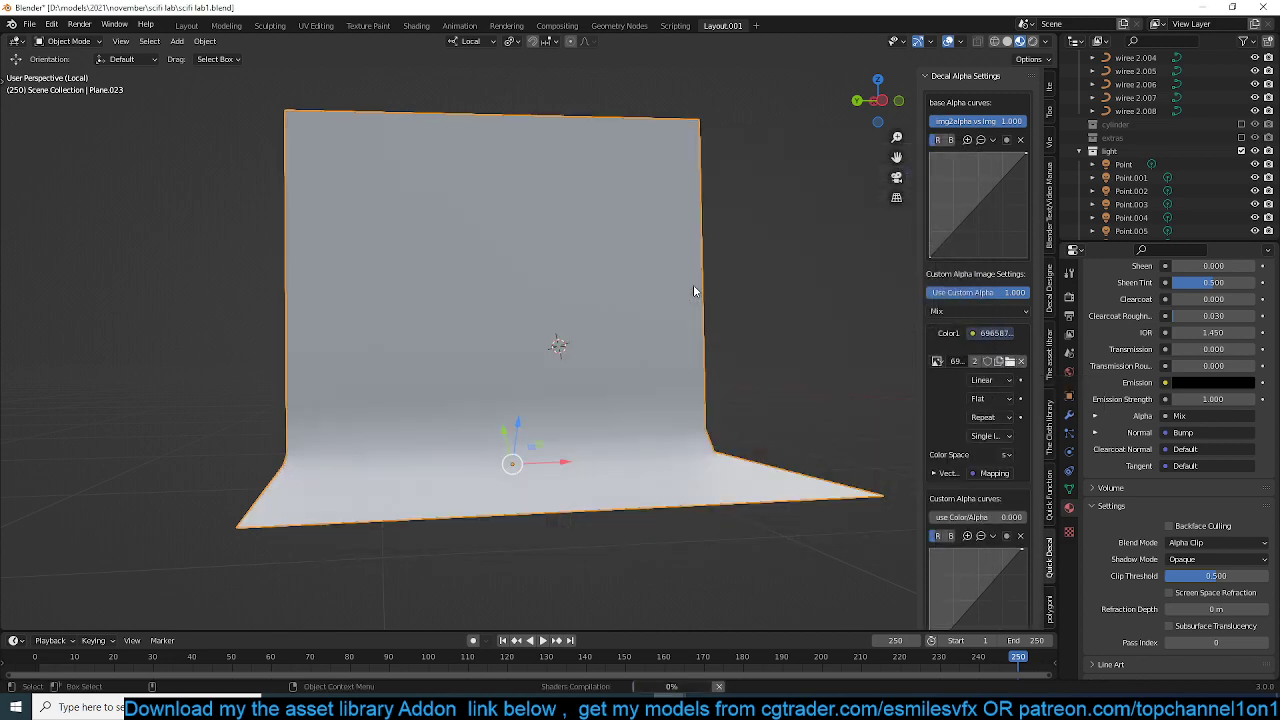
scroll(659, 375, "down", 2)
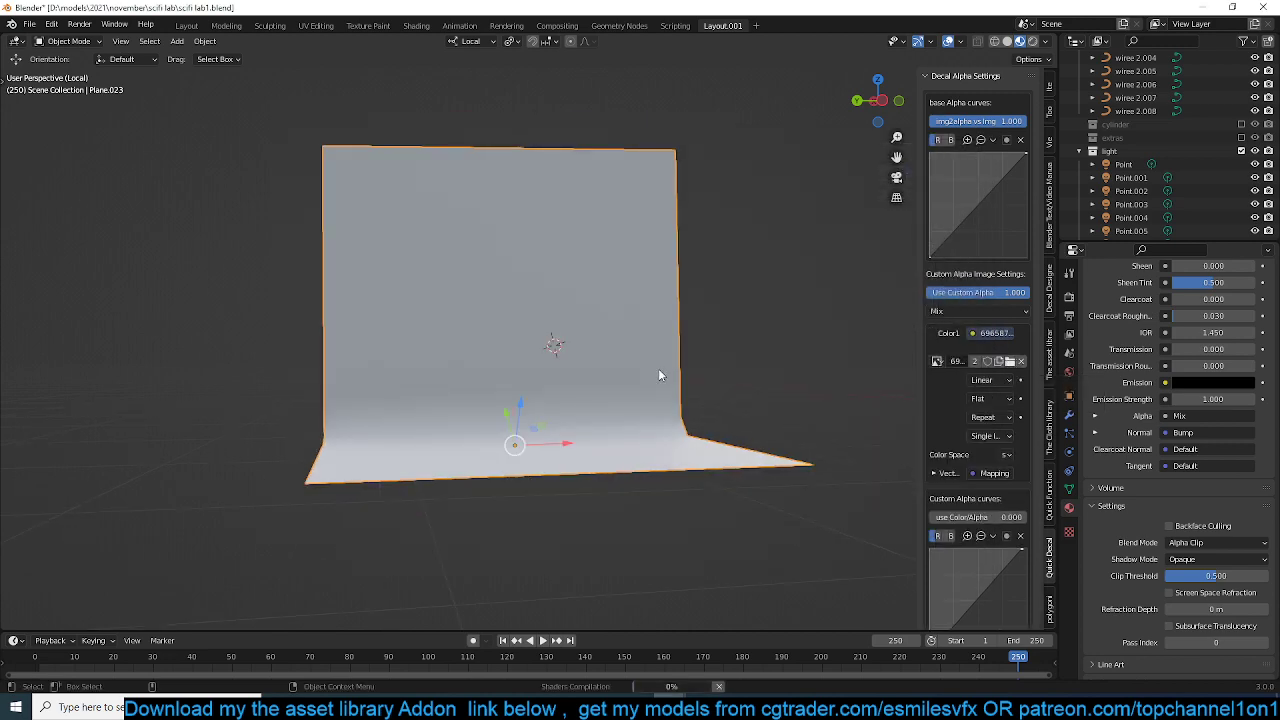
scroll(658, 368, "up", 3)
scroll(620, 398, "up", 4)
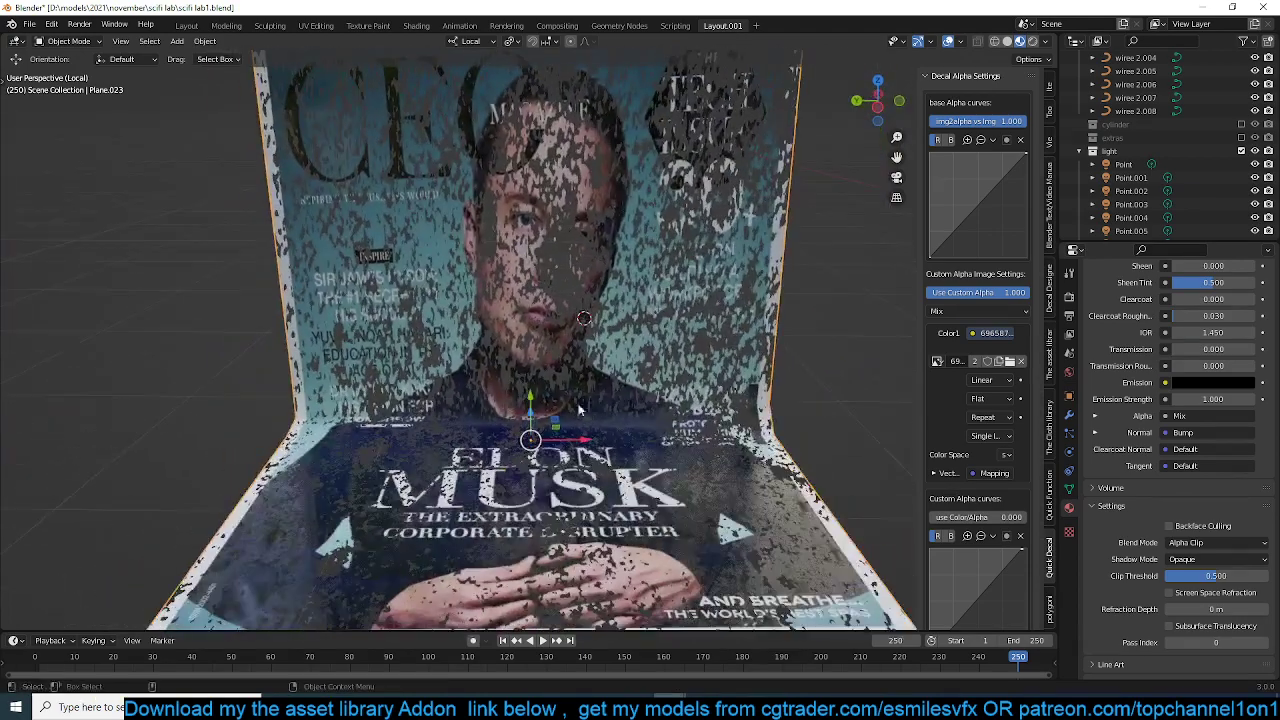
scroll(1018, 432, "down", 3)
- Replace the custom alpha image with the Textures image from the resources decals folder and inspect the cover
left_click(1012, 289)
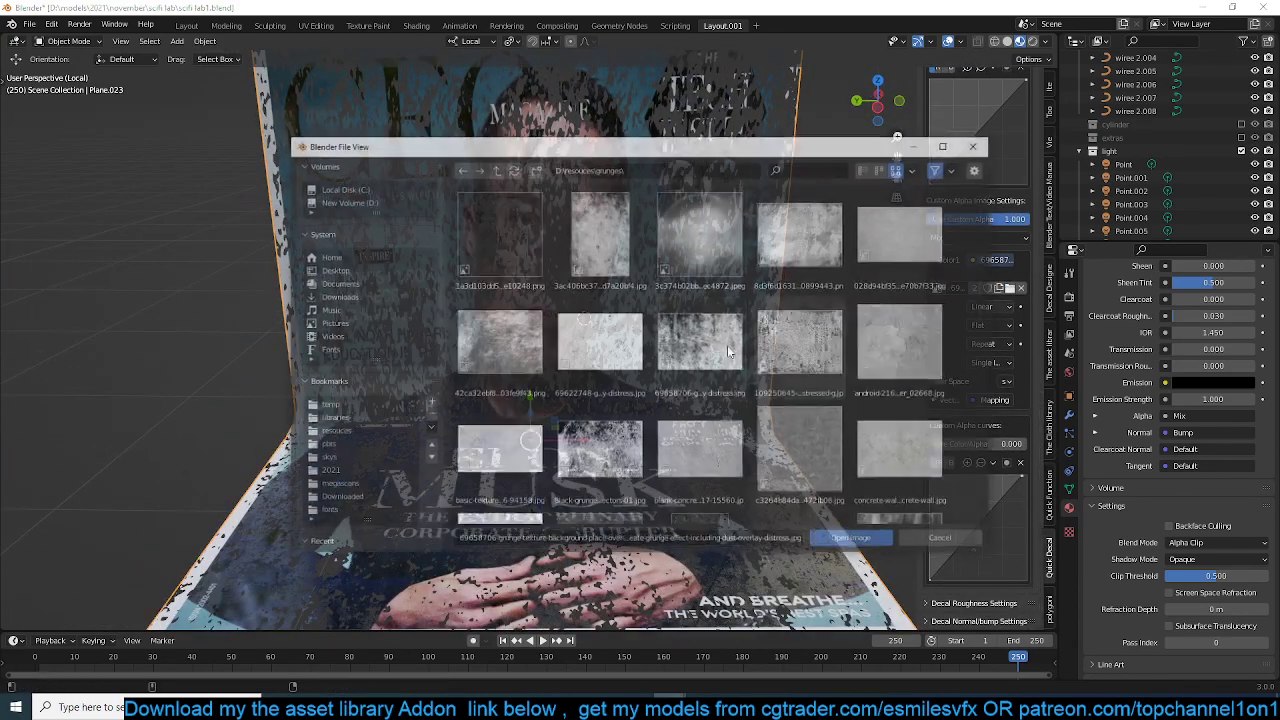
left_click(331, 432)
scroll(610, 400, "down", 2)
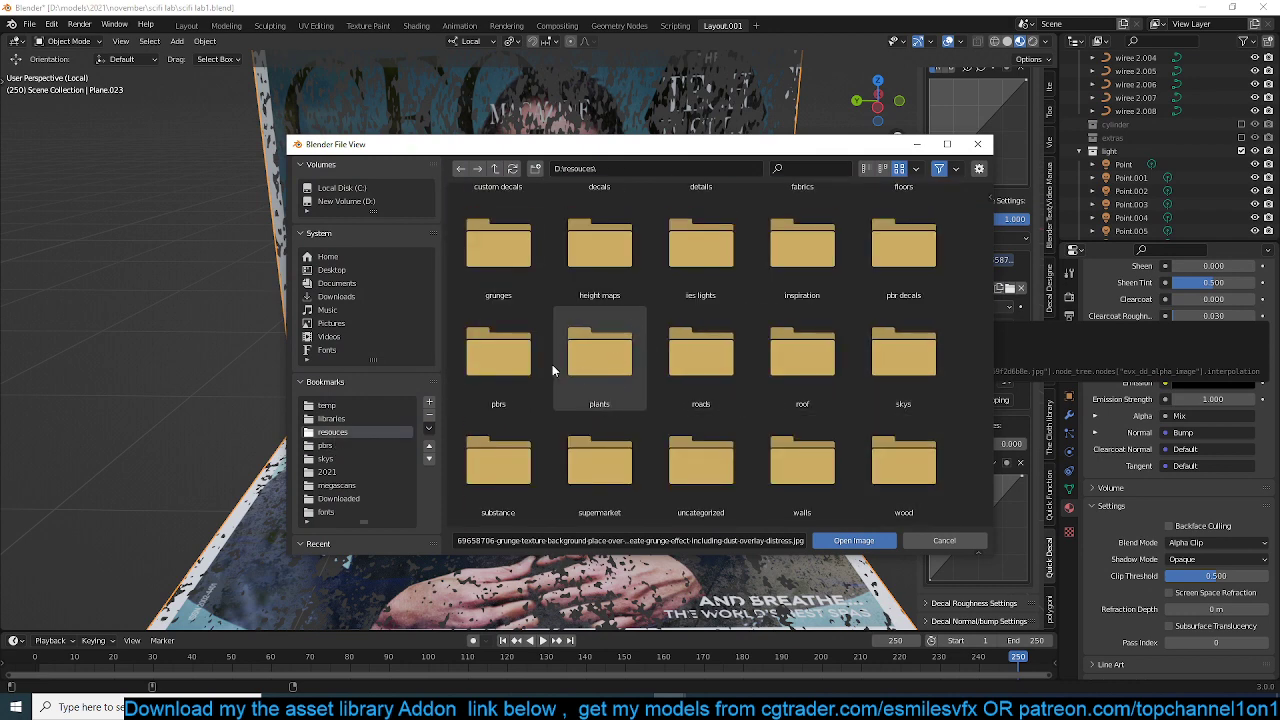
scroll(609, 350, "up", 2)
double_click(486, 260)
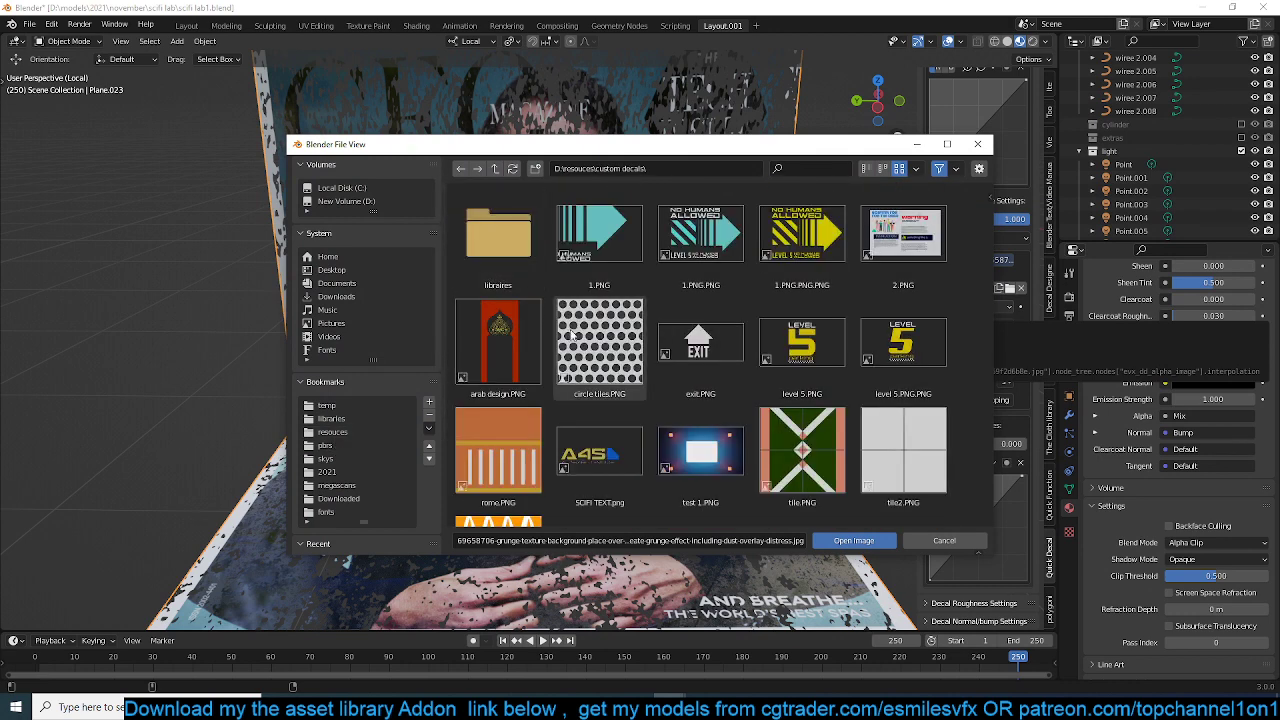
left_click(494, 168)
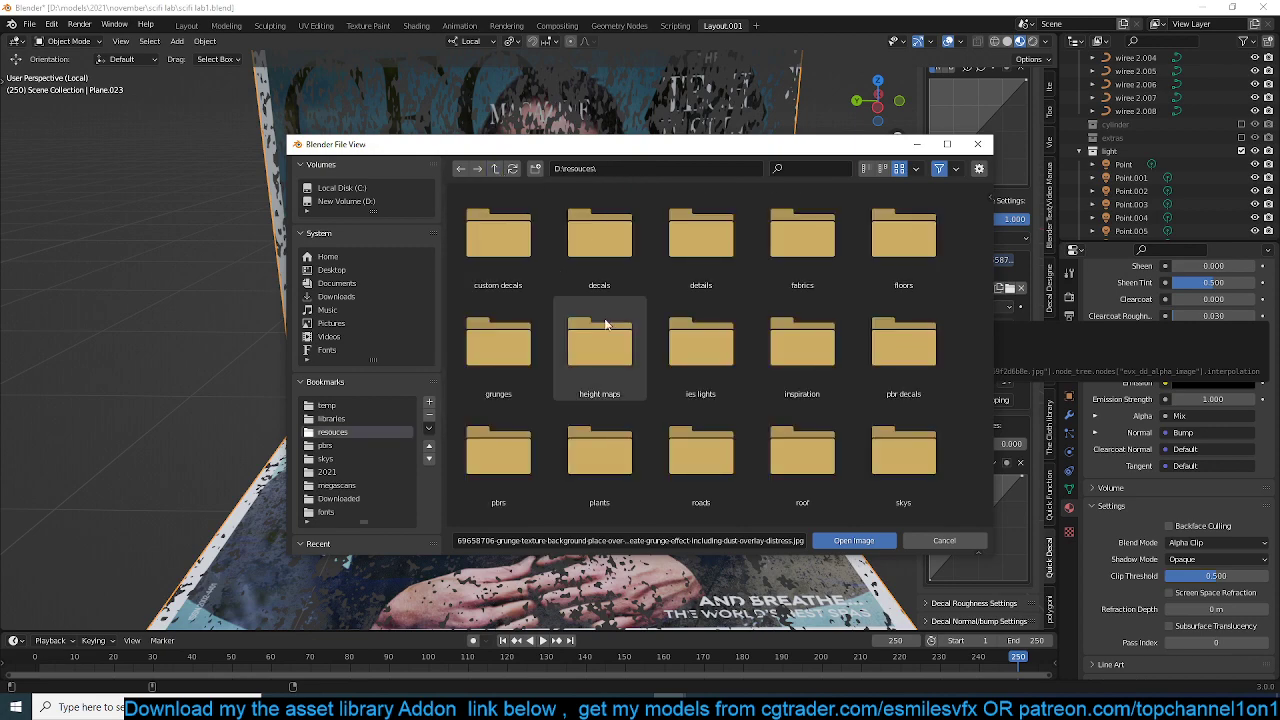
double_click(642, 270)
scroll(672, 466, "down", 6)
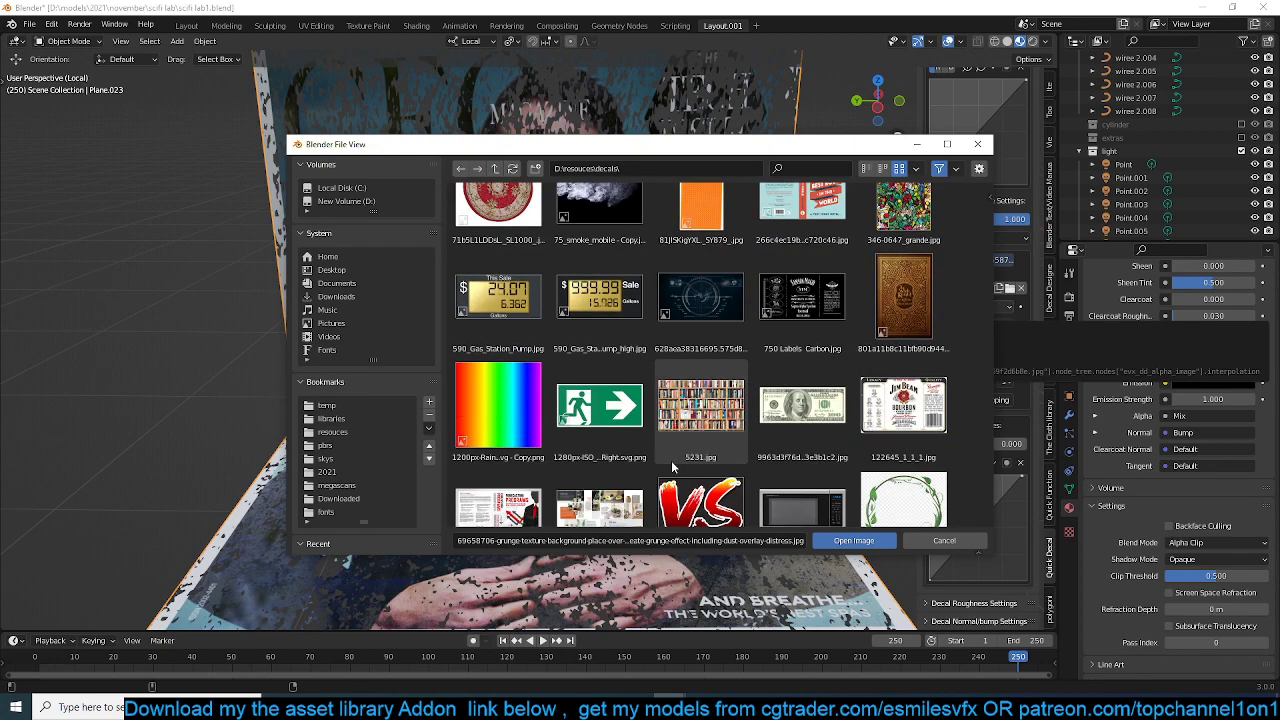
scroll(672, 466, "down", 15)
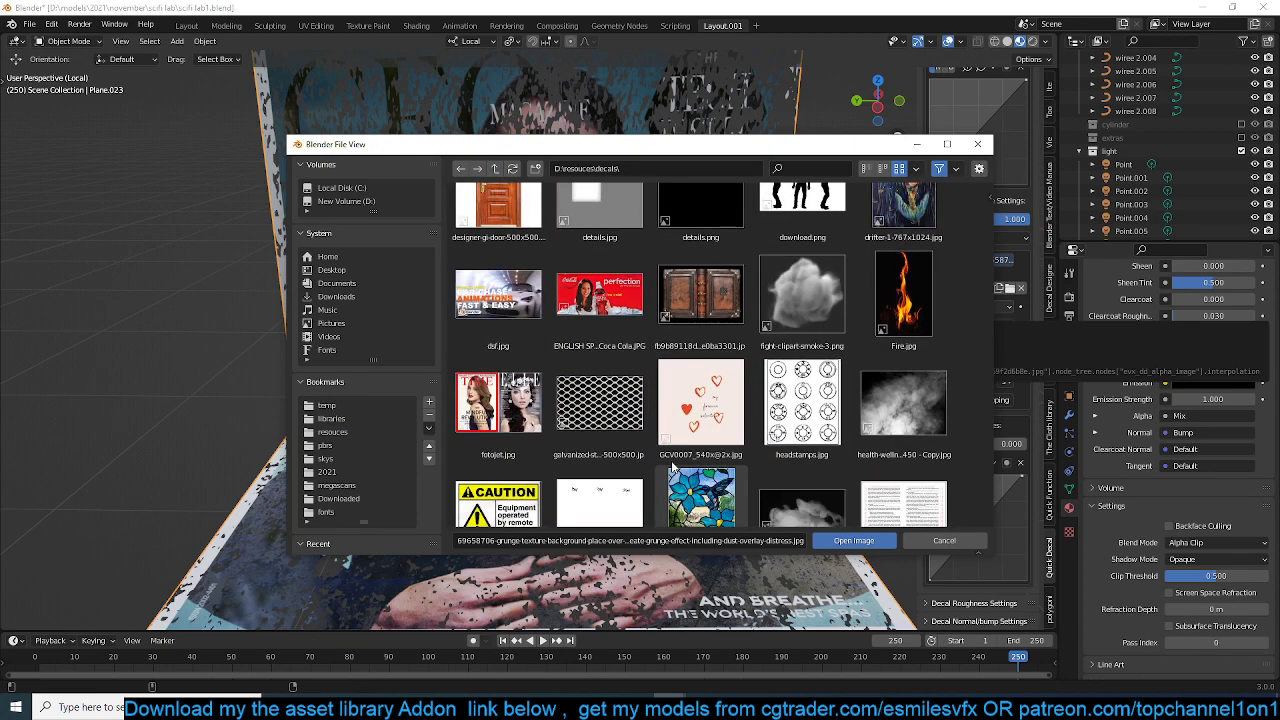
scroll(672, 466, "down", 15)
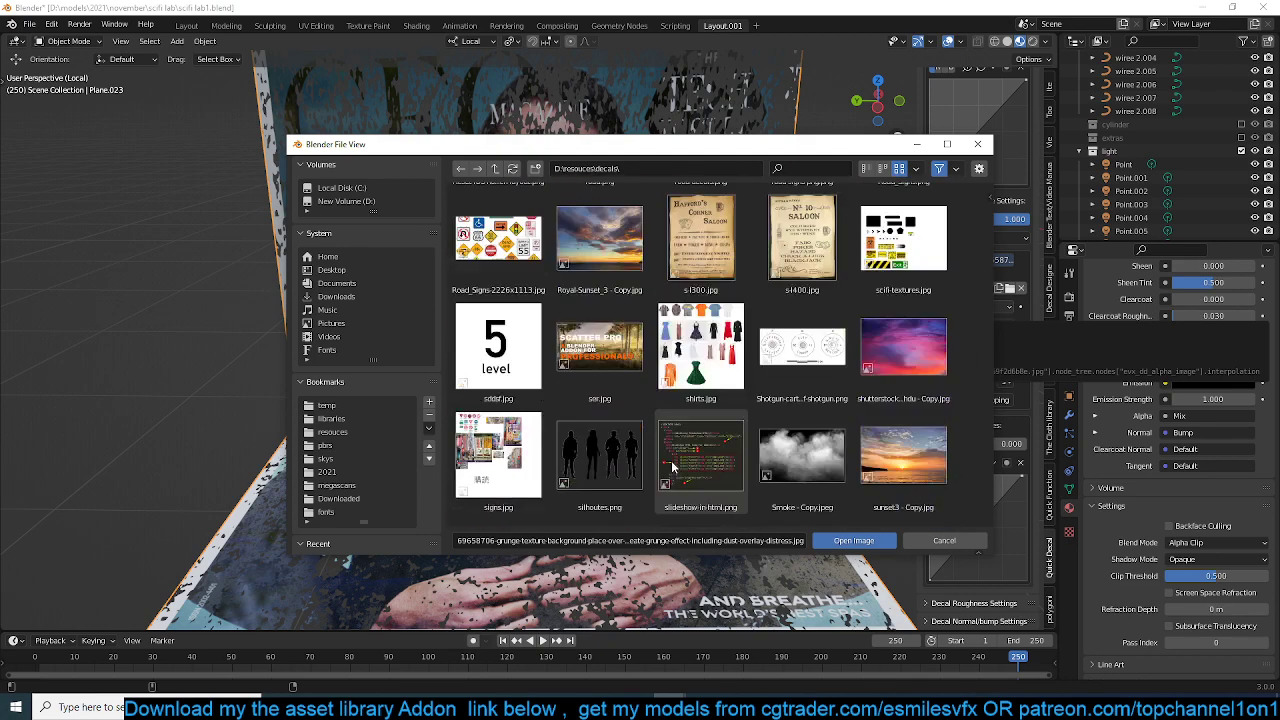
scroll(672, 466, "down", 3)
double_click(609, 408)
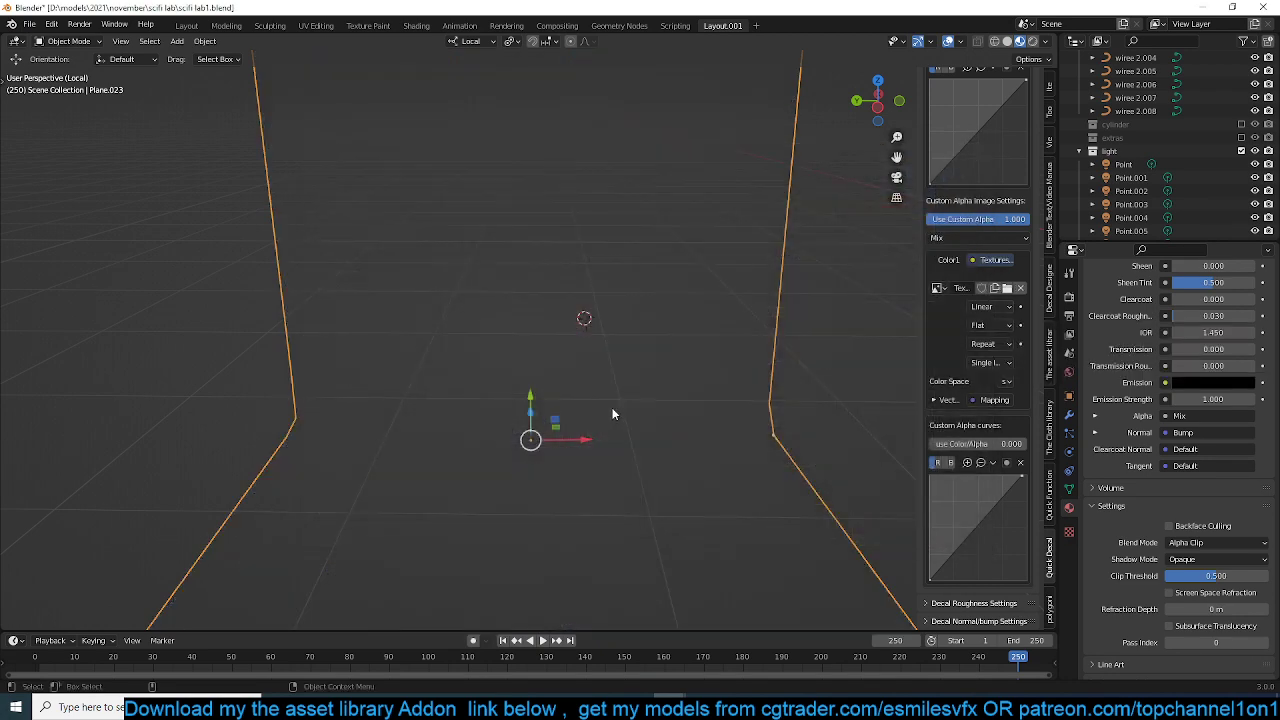
middle_click_drag(682, 409, 600, 379)
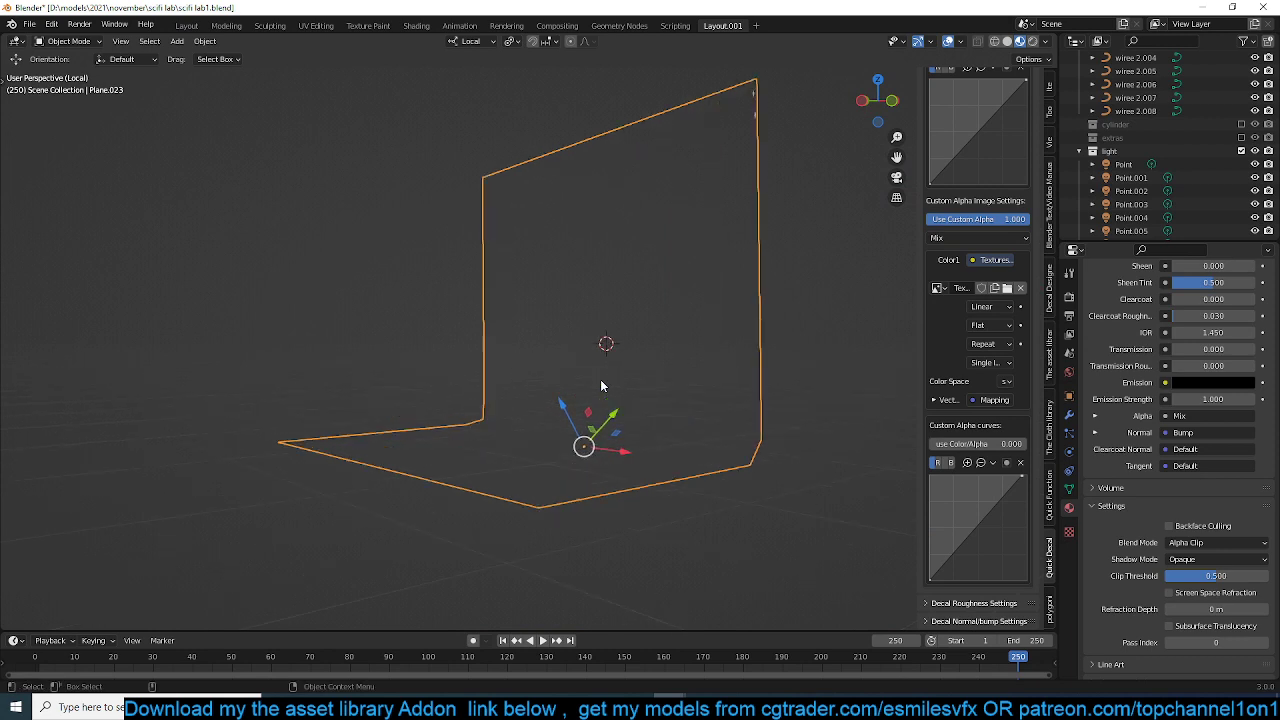
scroll(601, 385, "up", 2)
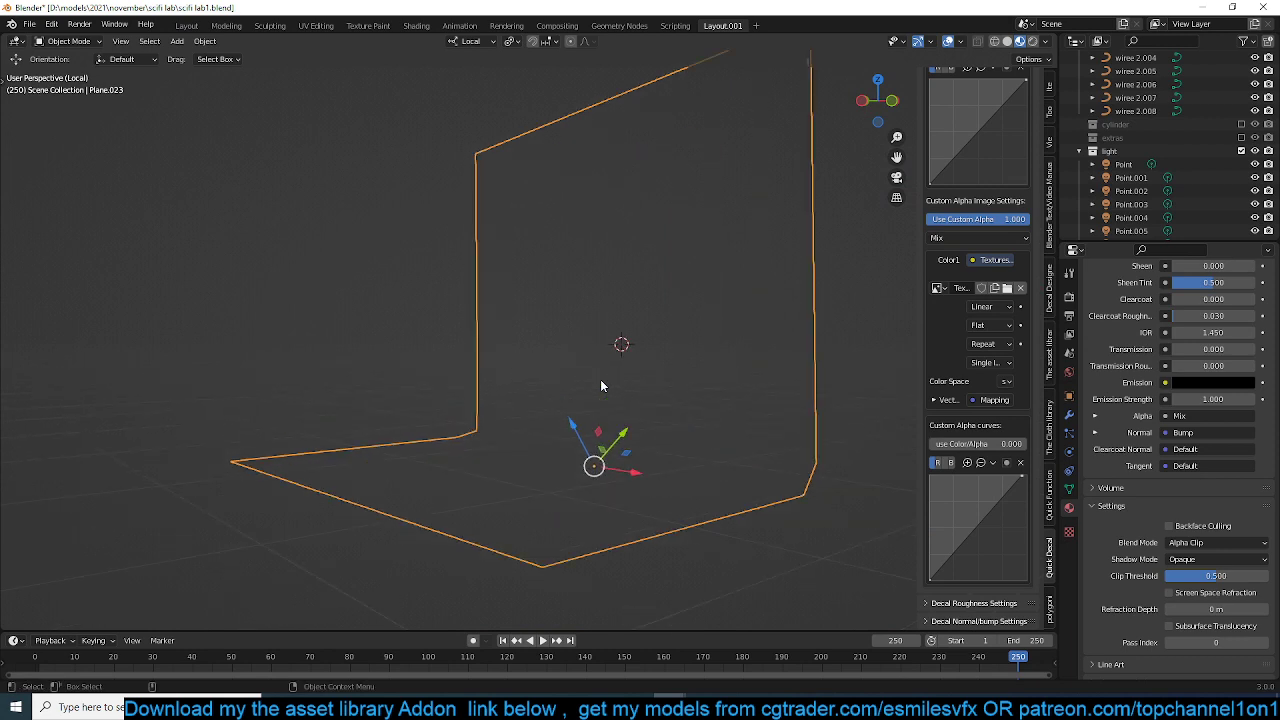
- Replace the custom alpha image with the grey, wide-smudge TexturesCom masked PNG from the decals folder and exit the cover's local view
scroll(601, 385, "down", 2)
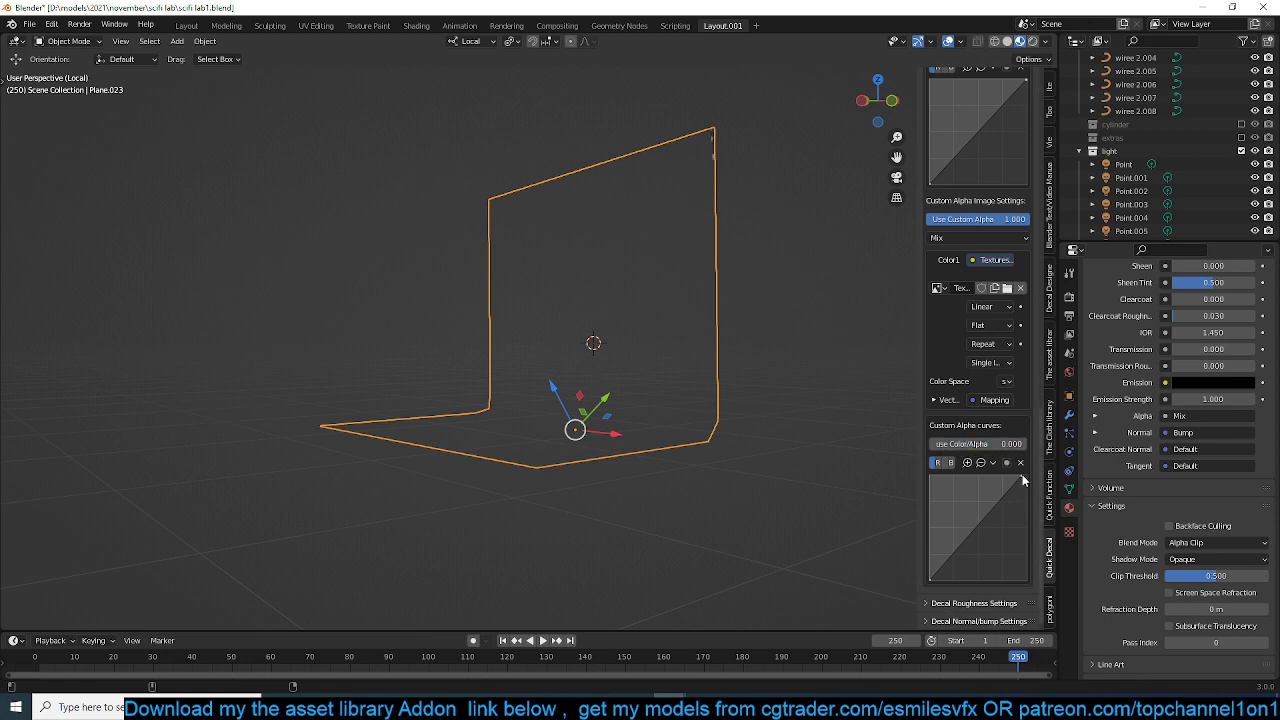
left_click(1007, 288)
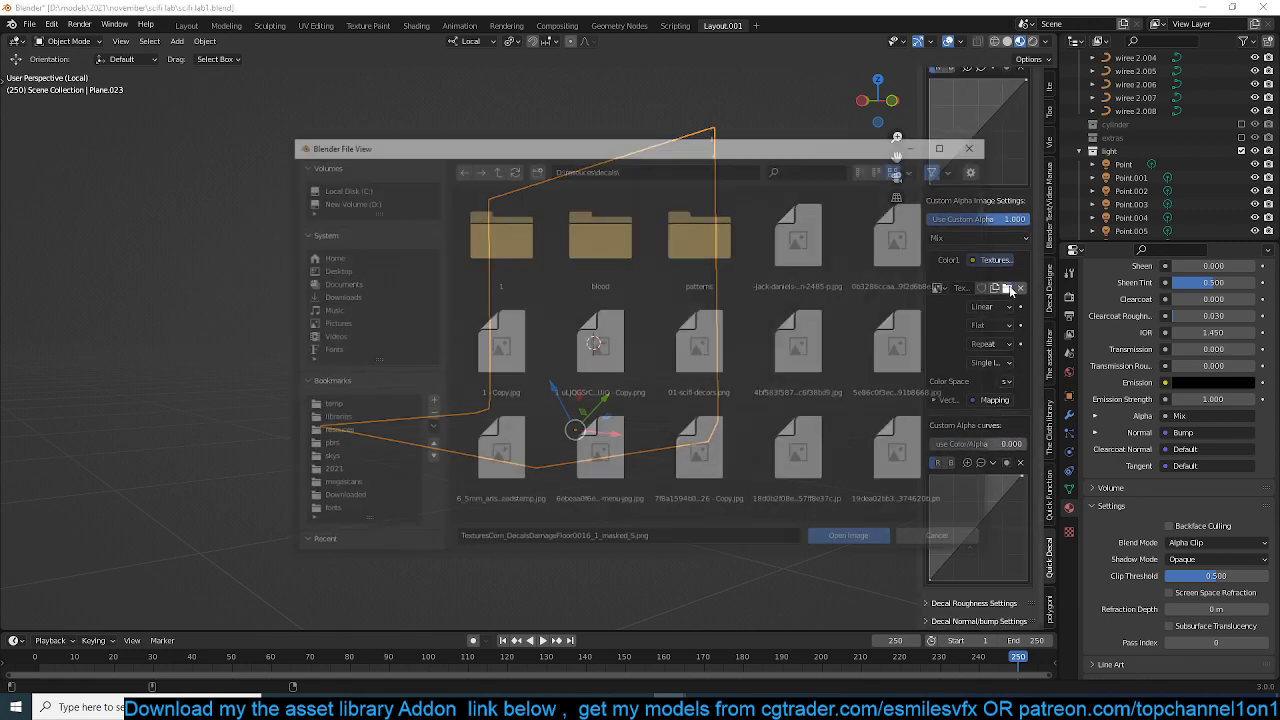
scroll(651, 432, "down", 6)
scroll(651, 437, "down", 15)
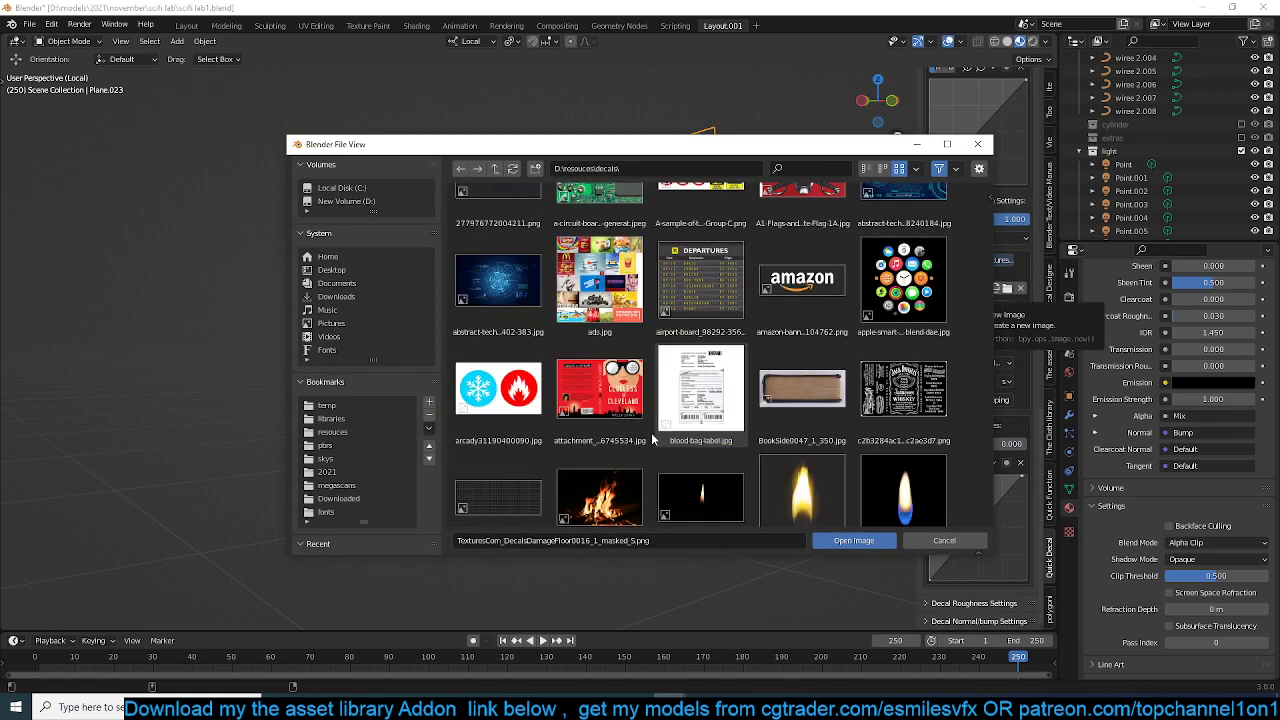
scroll(652, 438, "down", 15)
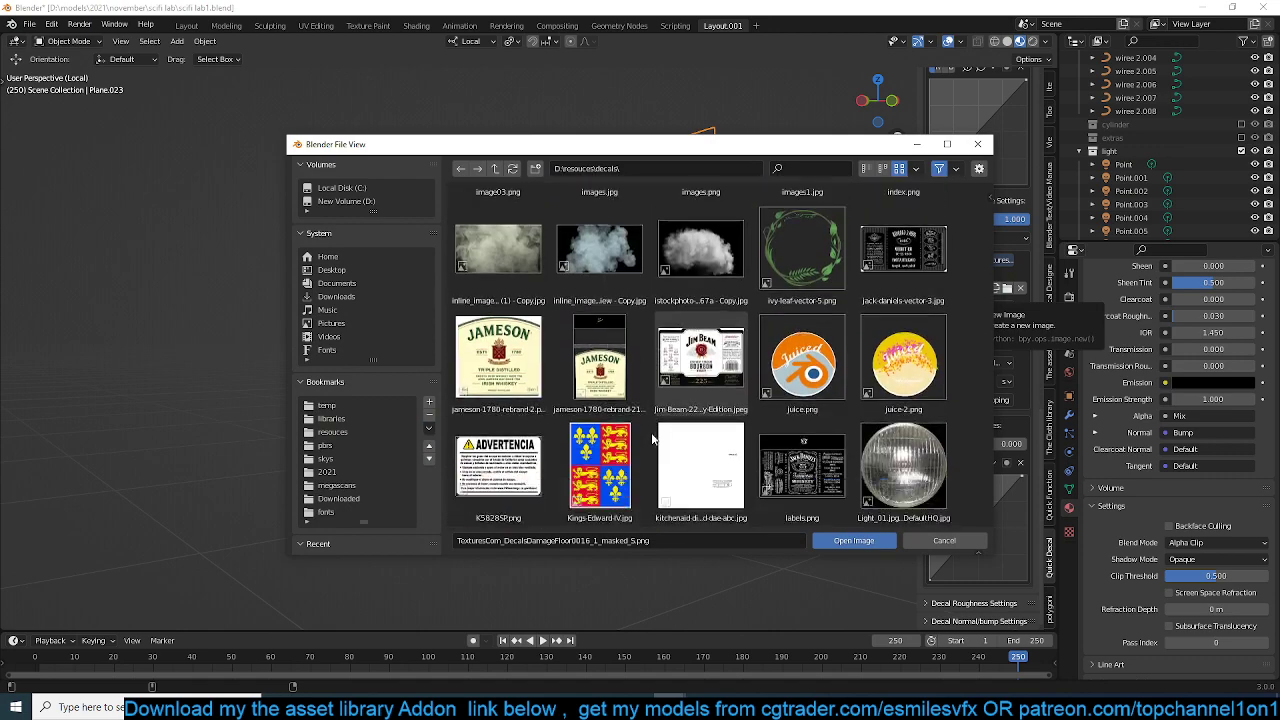
scroll(652, 438, "down", 12)
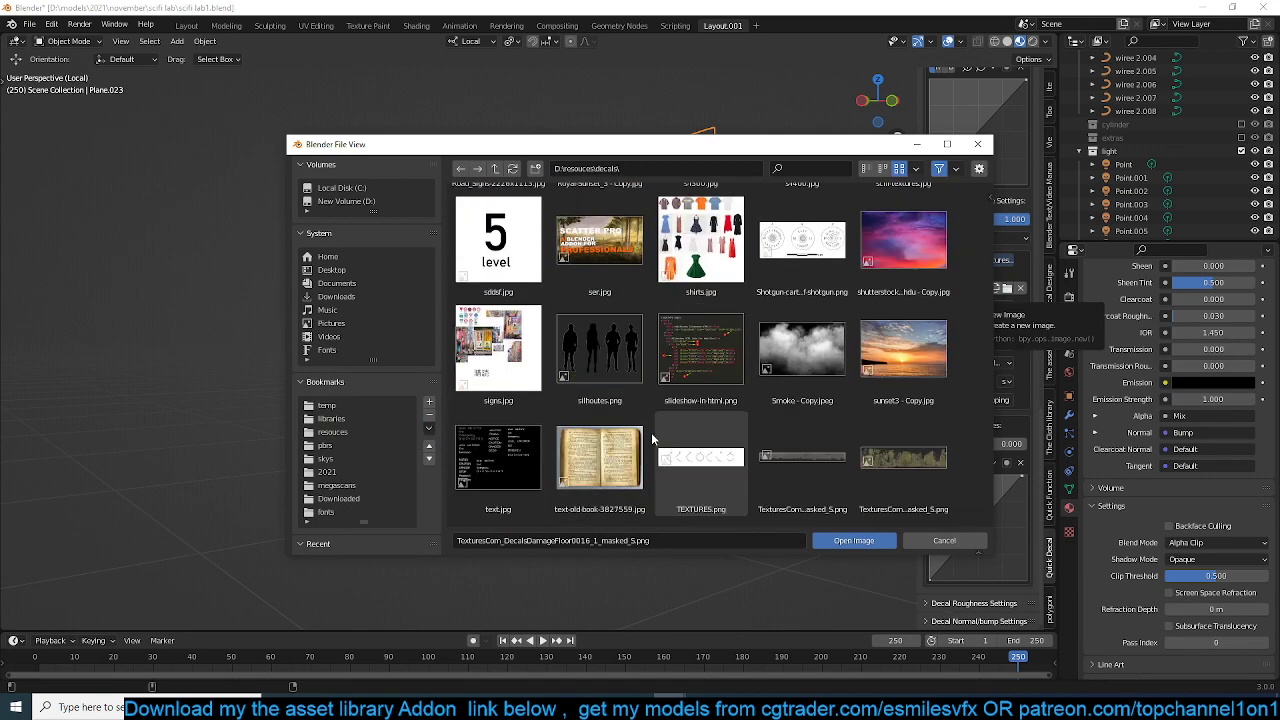
double_click(846, 306)
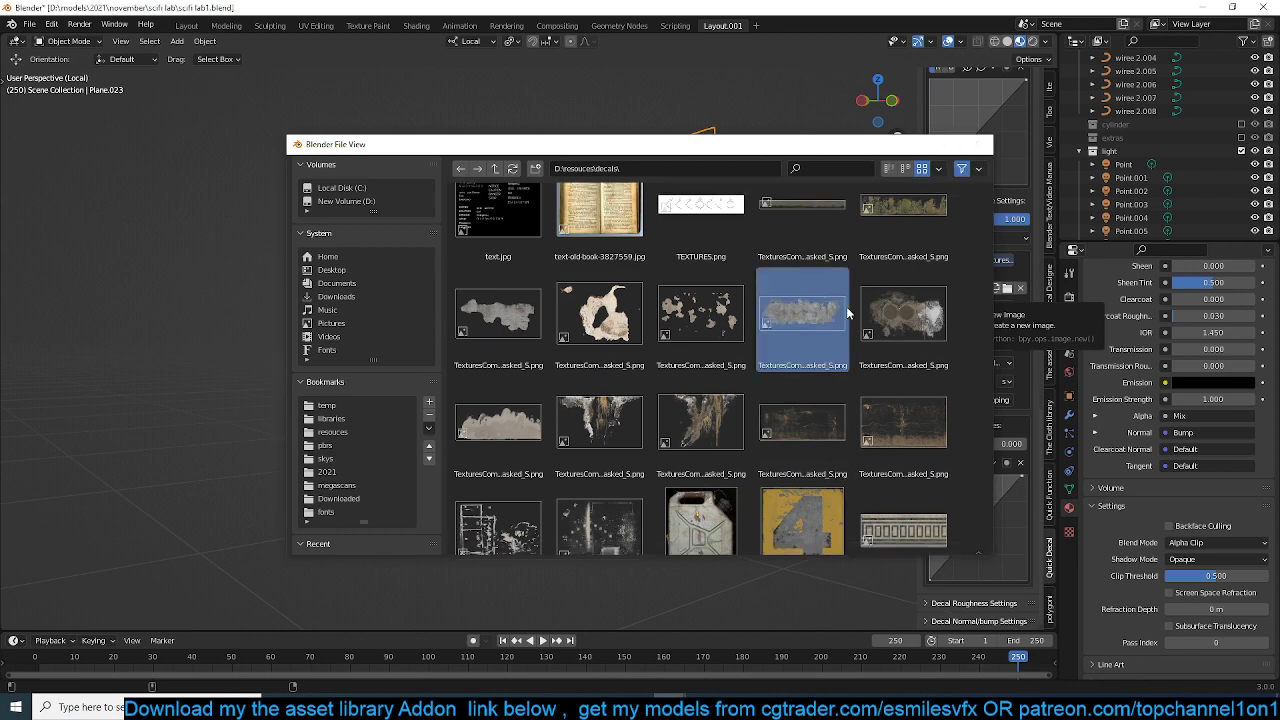
middle_click_drag(839, 308, 606, 392)
key("KP_Divide")
left_click_drag(398, 468, 396, 466)
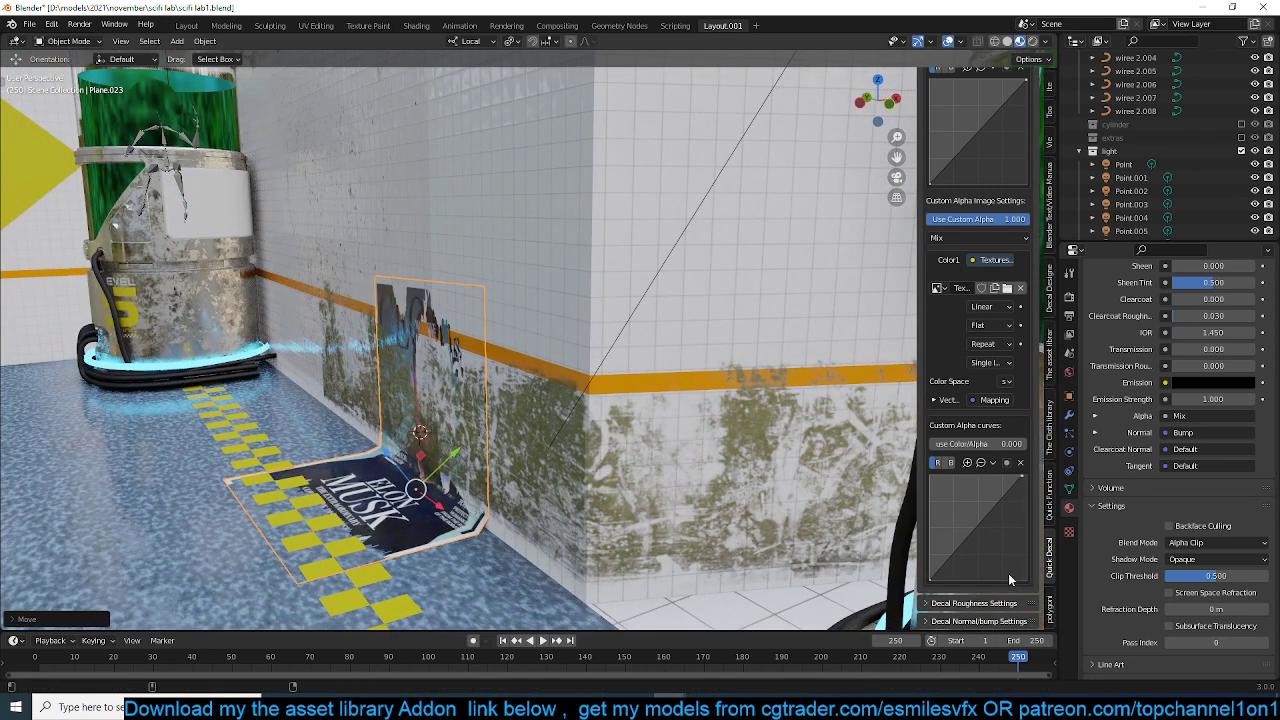
- Set the offset of the shrink wrap targeting Plane to 0.048 m and check the magazine cover against the wall
scroll(960, 223, "up", 8)
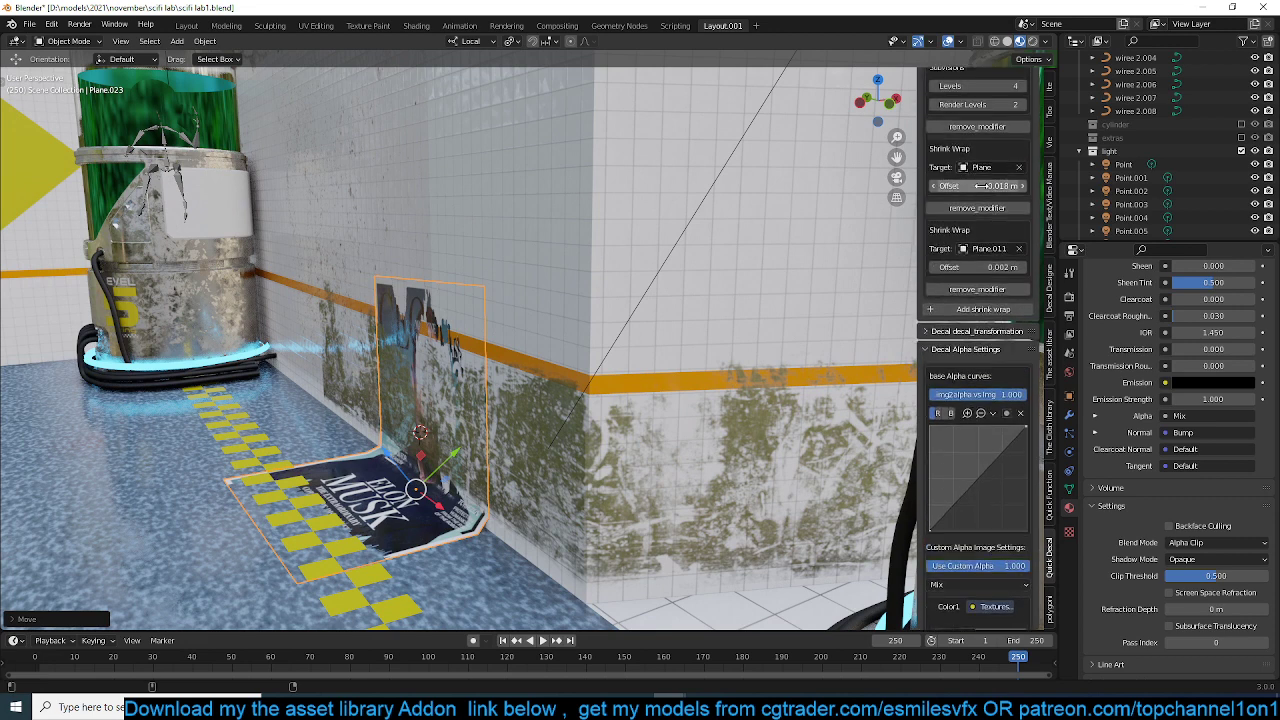
mouse_move(977, 186)
left_mouse_down()
mouse_move(937, 186)
mouse_move(965, 186)
left_mouse_up()
middle_click_drag(461, 314, 715, 286)
left_click(510, 405)
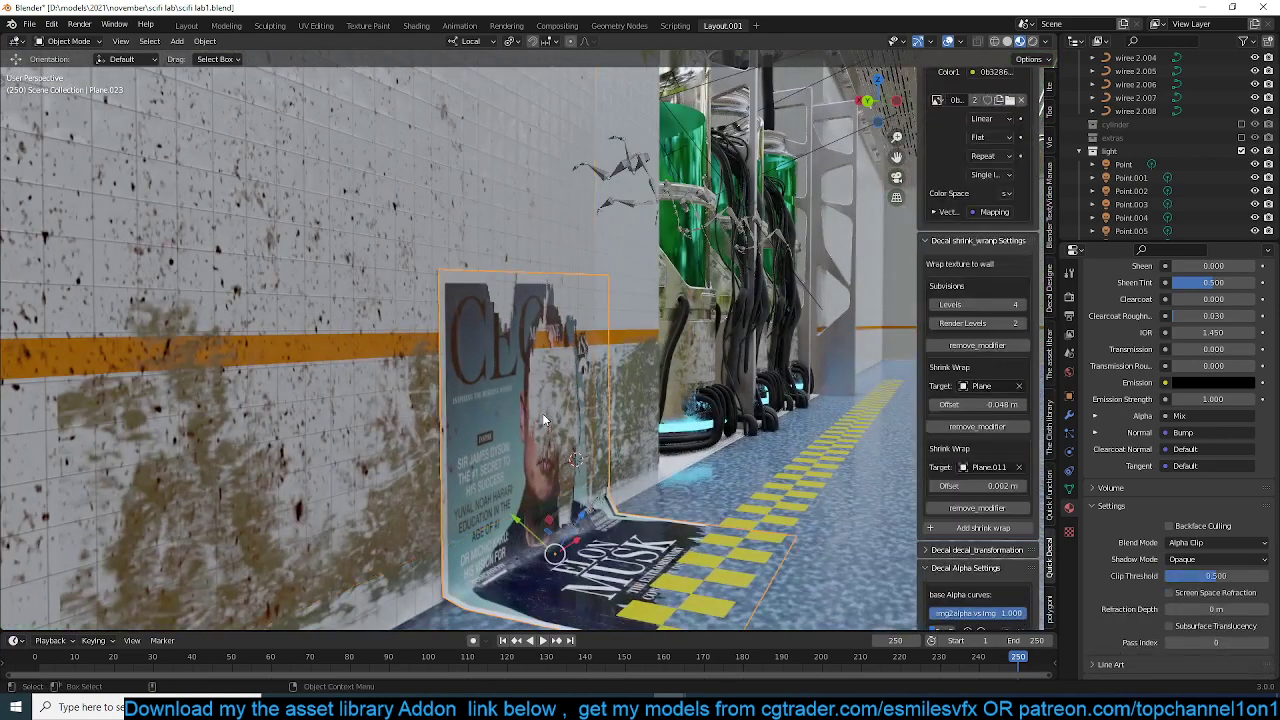
middle_click_drag(546, 412, 610, 400)
- Set the cover's Overlay Factor to 1.000 and change the overlay colour to an orange-tan tone
scroll(963, 299, "up", 8)
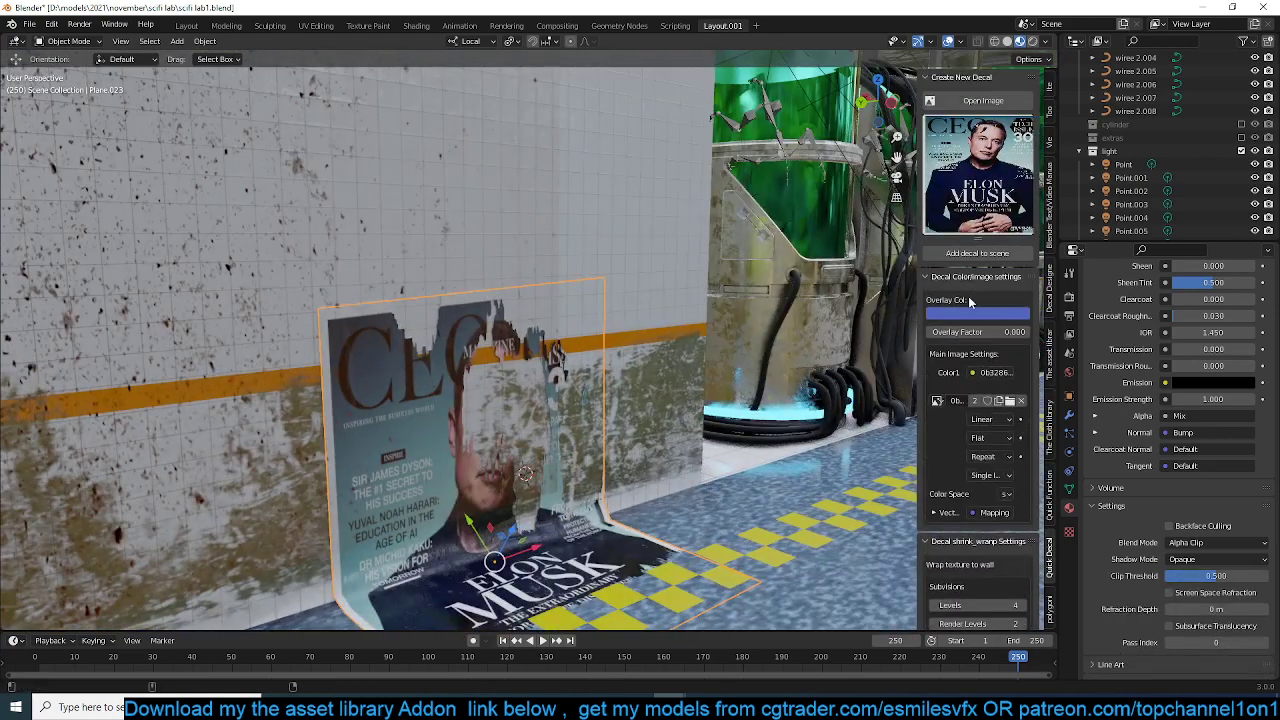
left_click_drag(950, 332, 1030, 332)
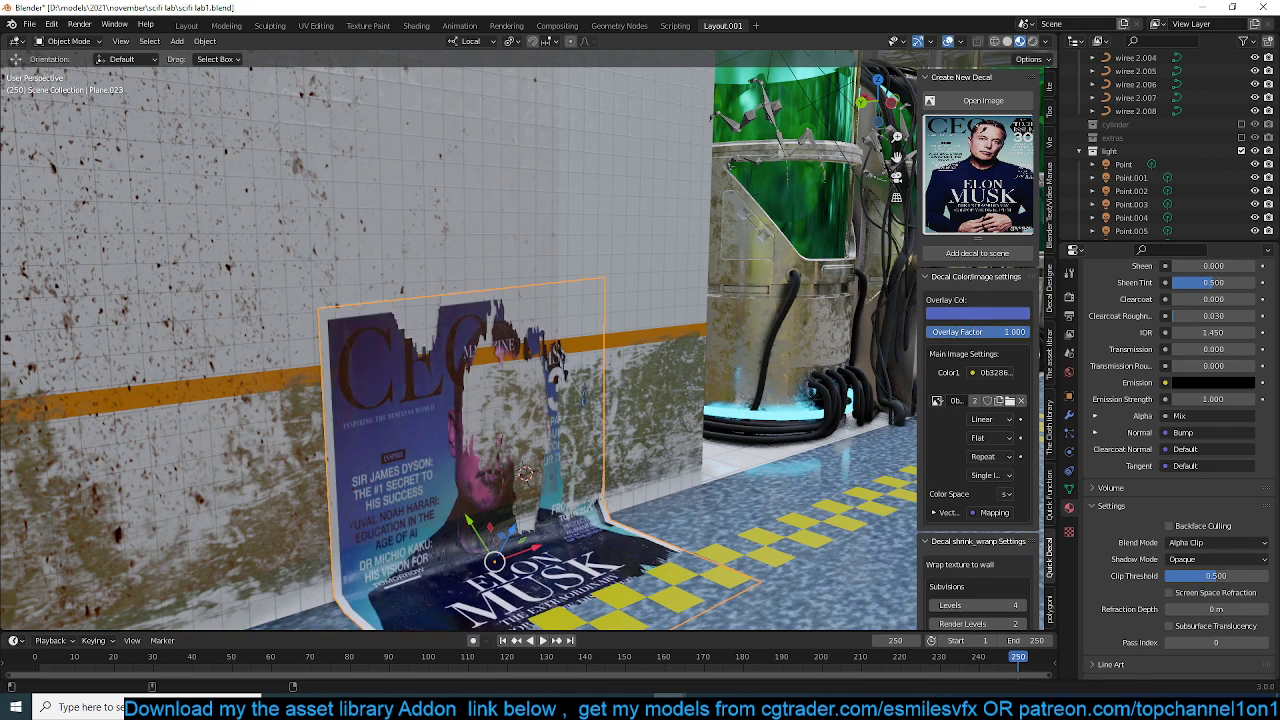
left_click(1007, 318)
left_click(961, 201)
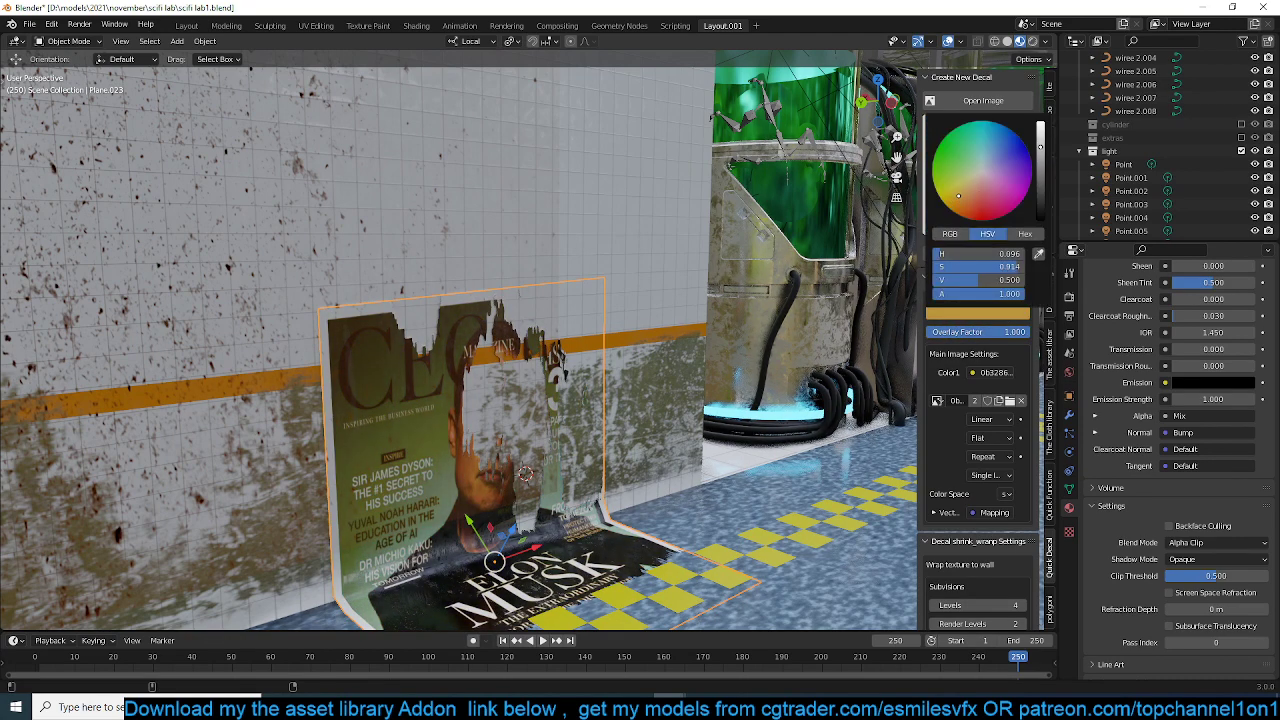
middle_click_drag(700, 340, 334, 464)
left_click(315, 405)
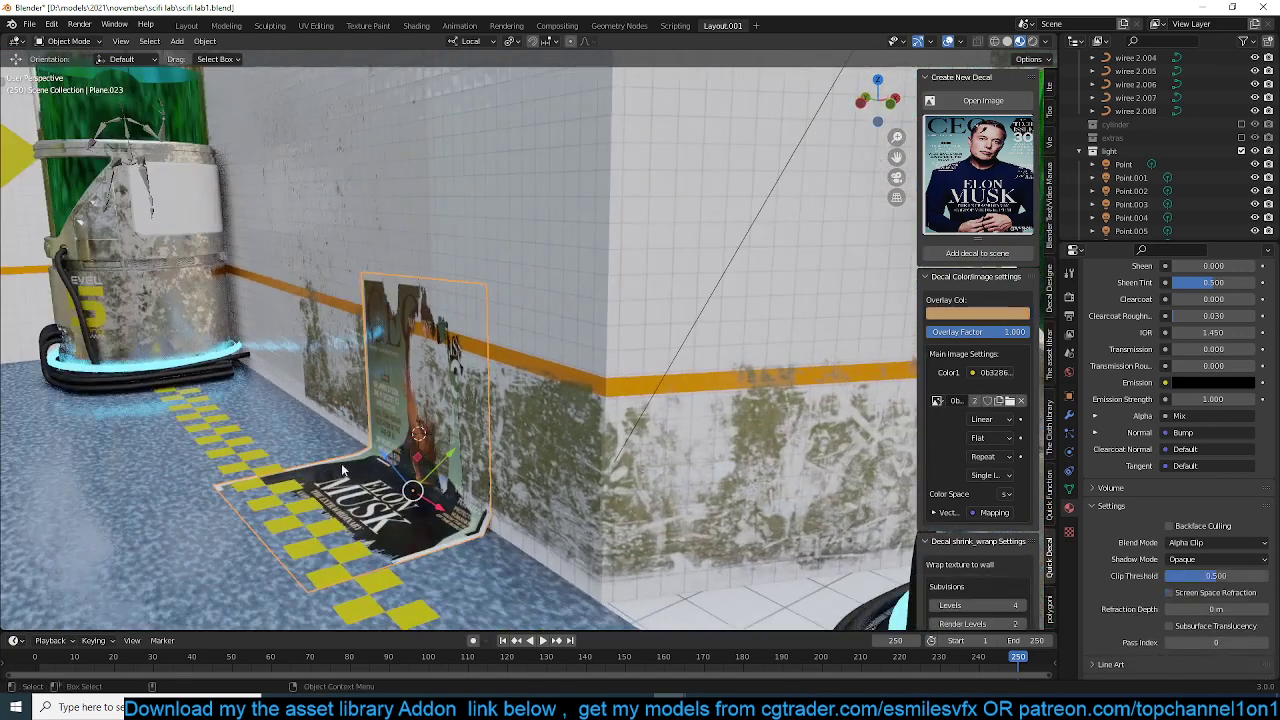
left_click(334, 464)
key("g")
key("z")
key("z")
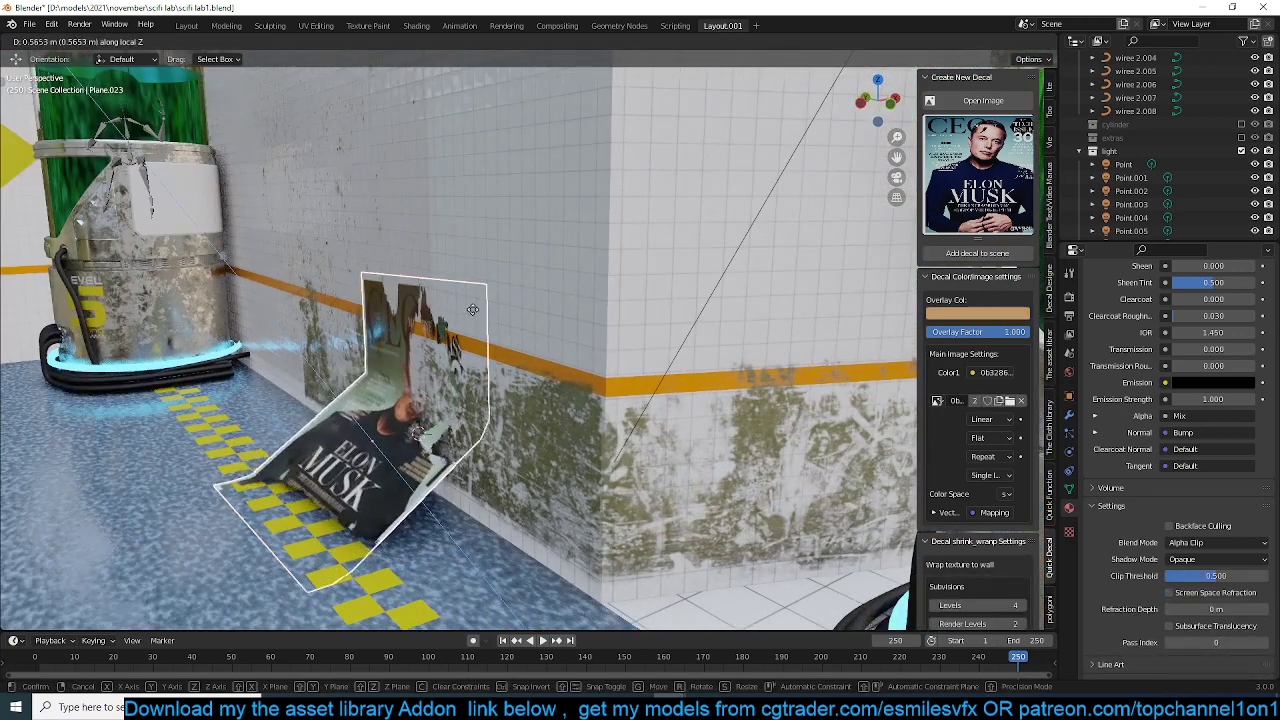
key("Escape")
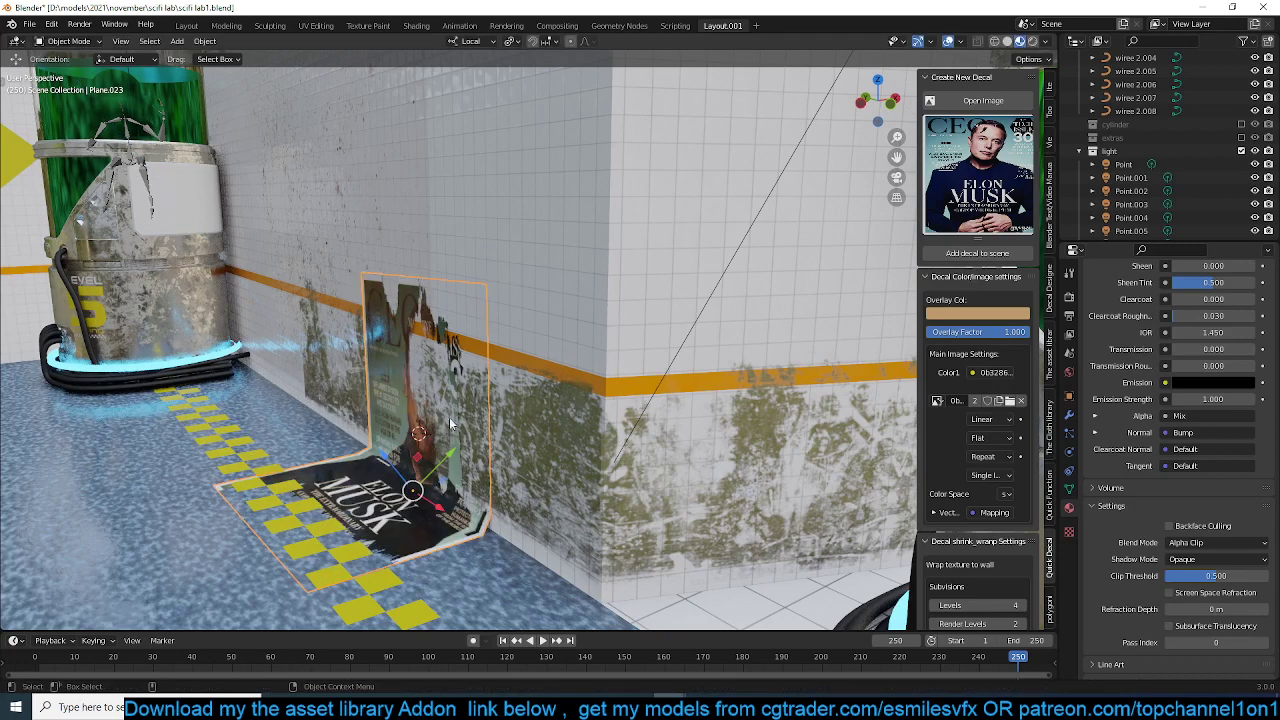
- Move the magazine cover slightly up the wall along its local axis
key("g")
key("z")
key("z")
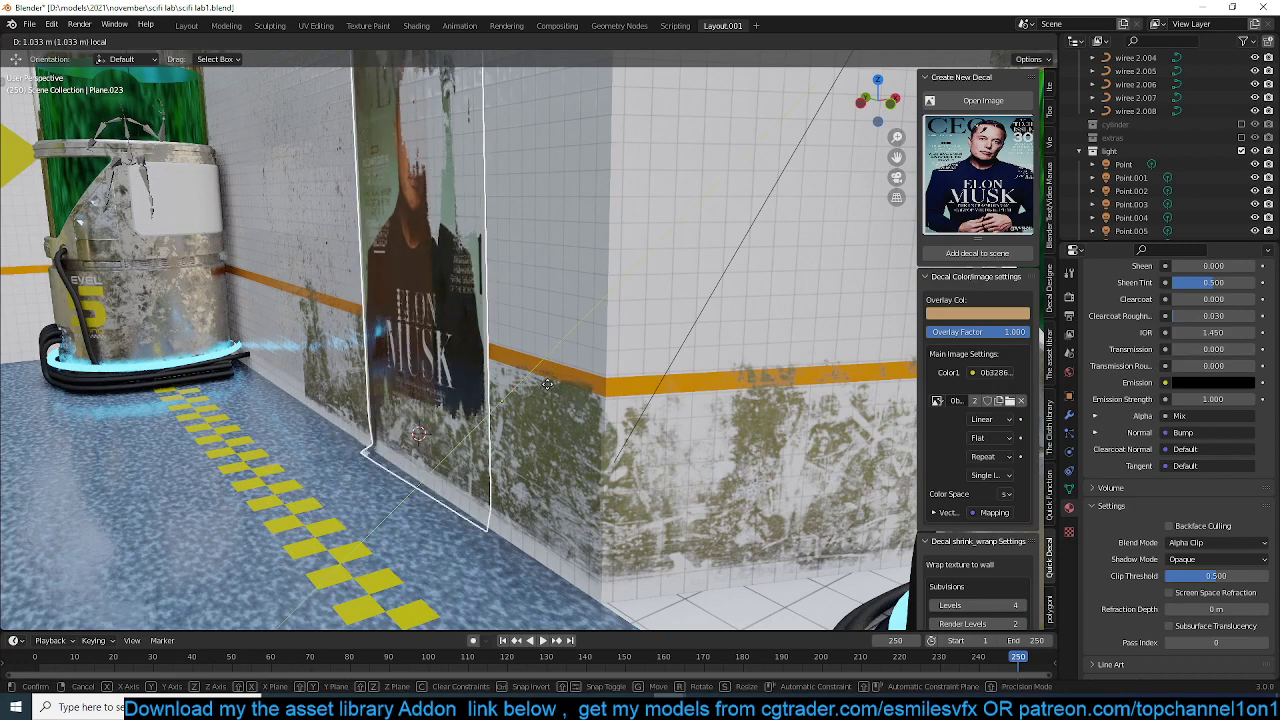
key("Return")
- Scale the magazine cover along its local Y axis by about 0.7
key("s")
key("z")
key("z")
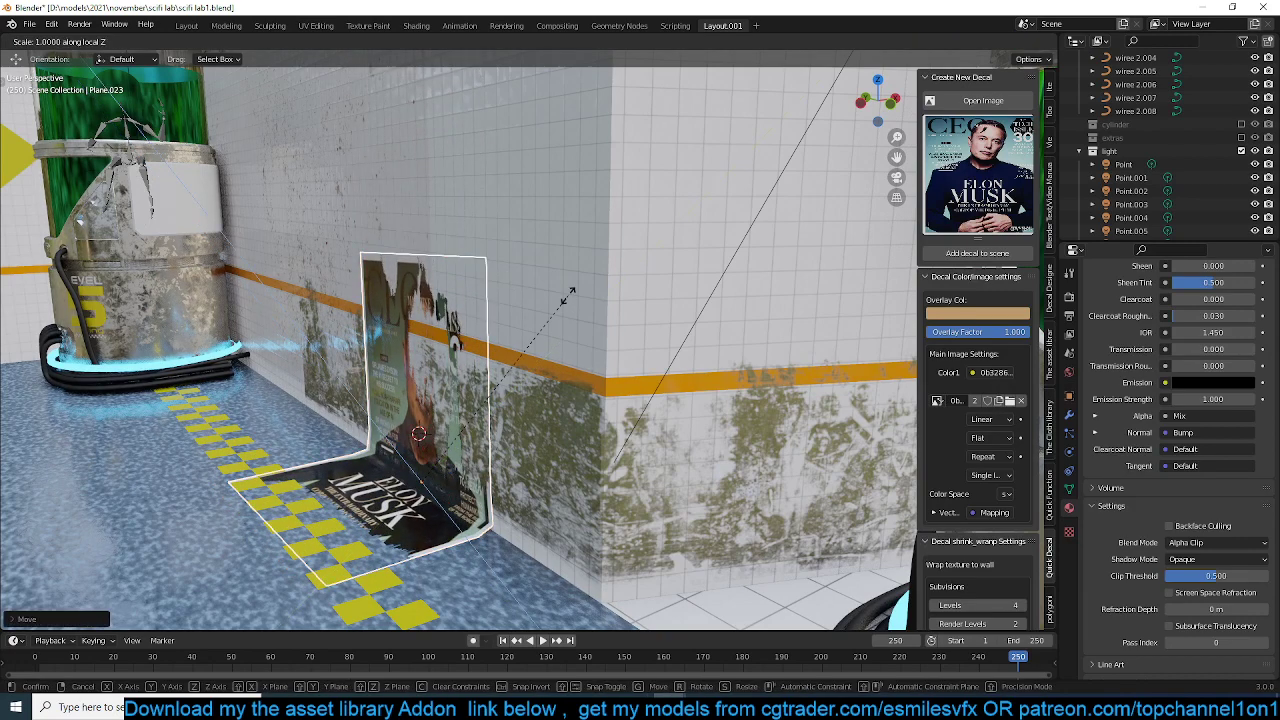
key("y")
key("y")
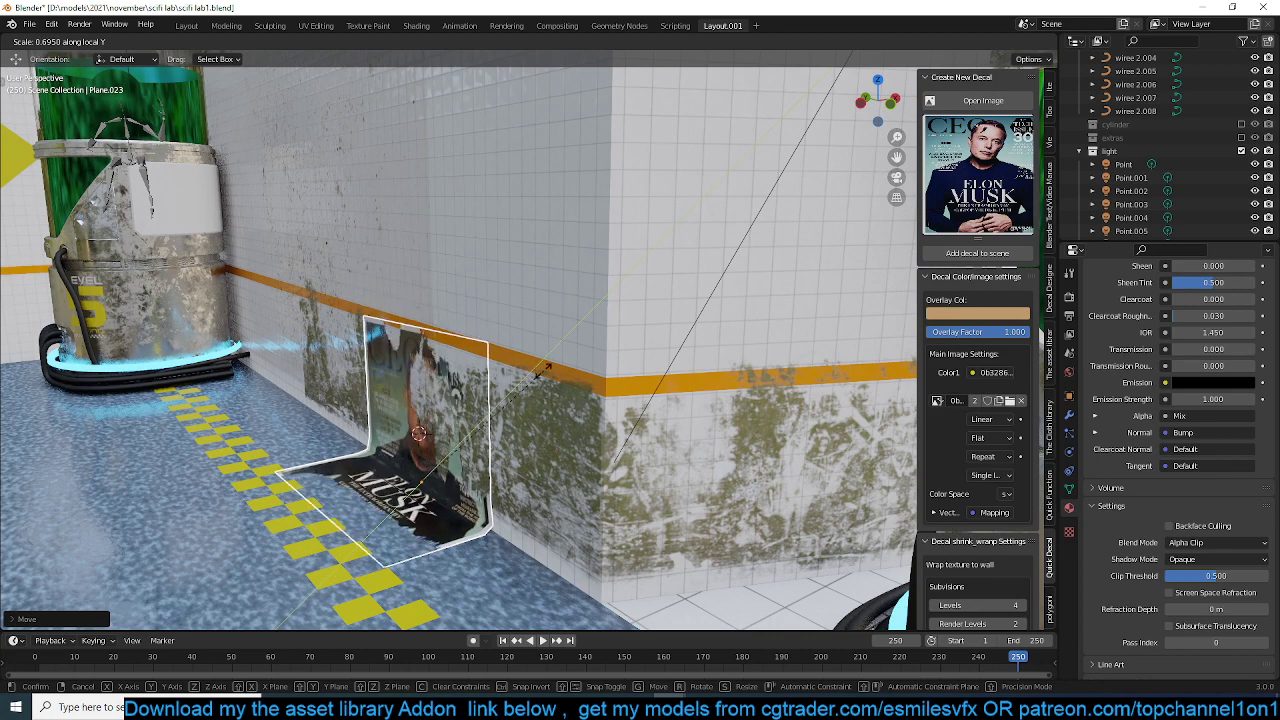
key("Return")
- Slide the cover along its local axis until it sits entirely on the wall above the orange stripe
key("g")
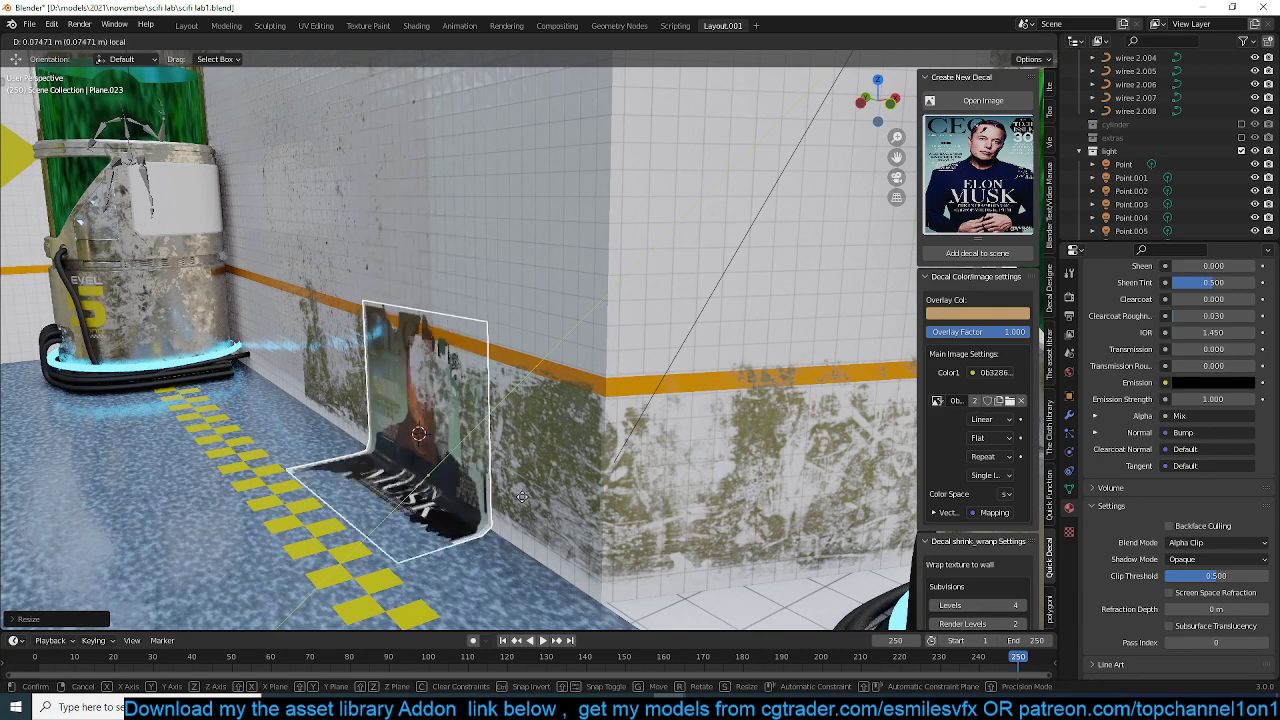
left_click(588, 297)
middle_click_drag(588, 297, 334, 226)
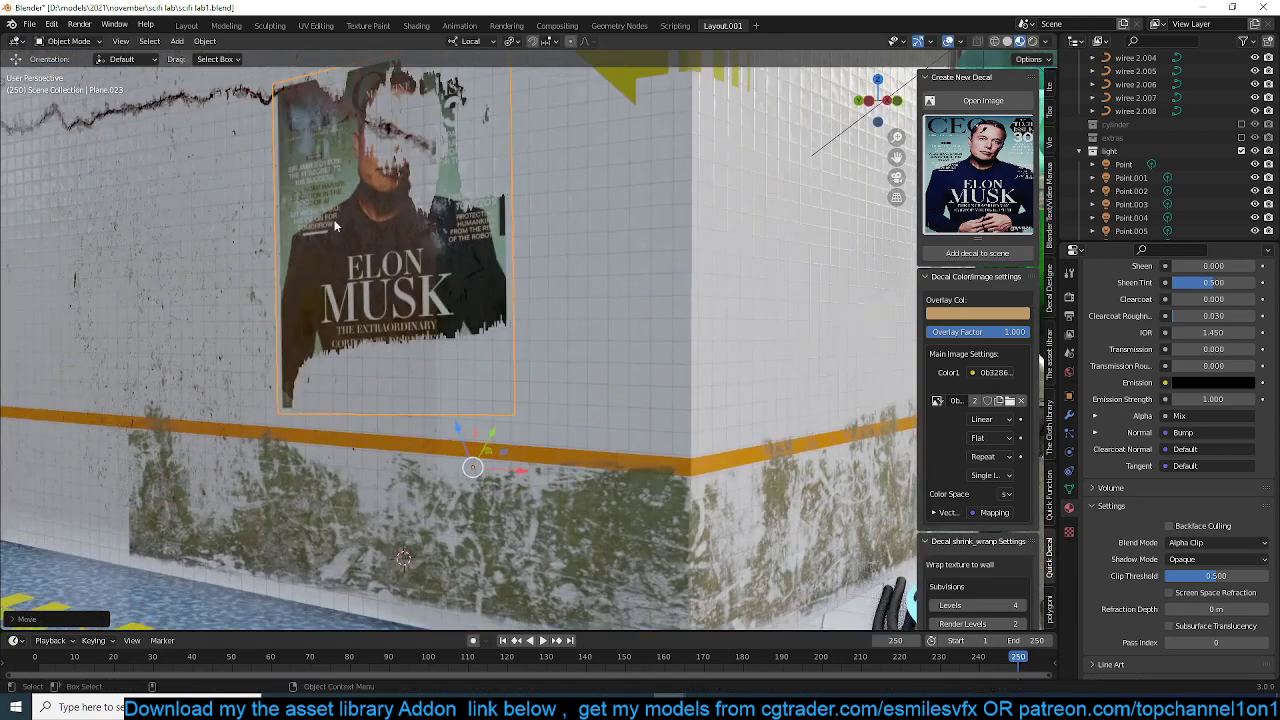
middle_click_drag(853, 206, 876, 264, "shift")
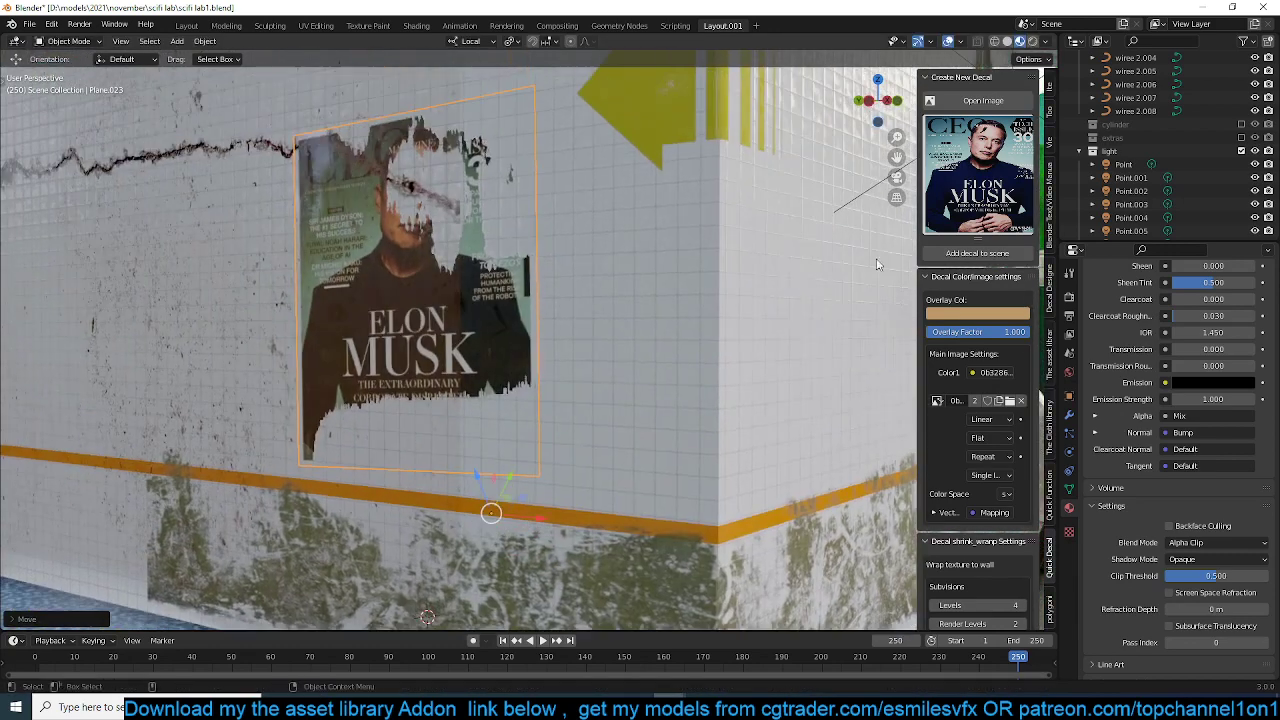
- Replace the decal's main image with the hundred-dollar bill image 9963d3f76d84d2b732b2bf5193e3b1c2.jpg
left_click(1010, 401)
scroll(651, 440, "down", 5)
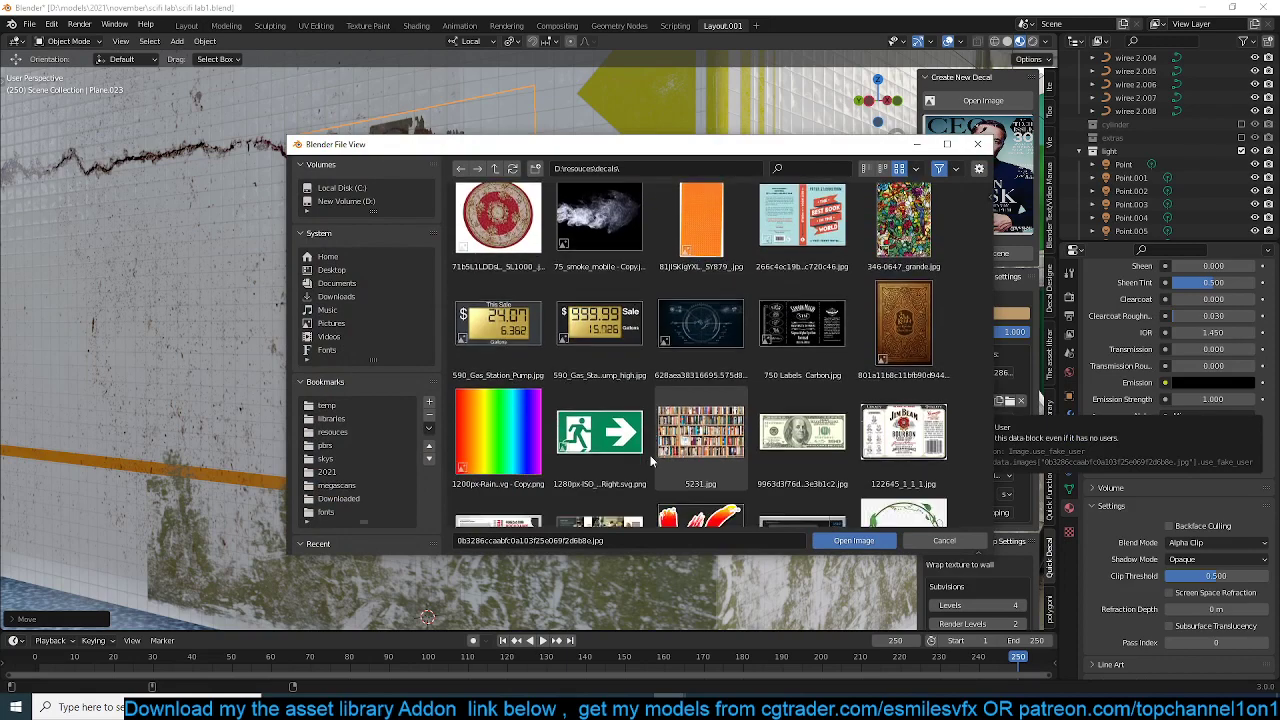
scroll(651, 460, "down", 1)
double_click(802, 380)
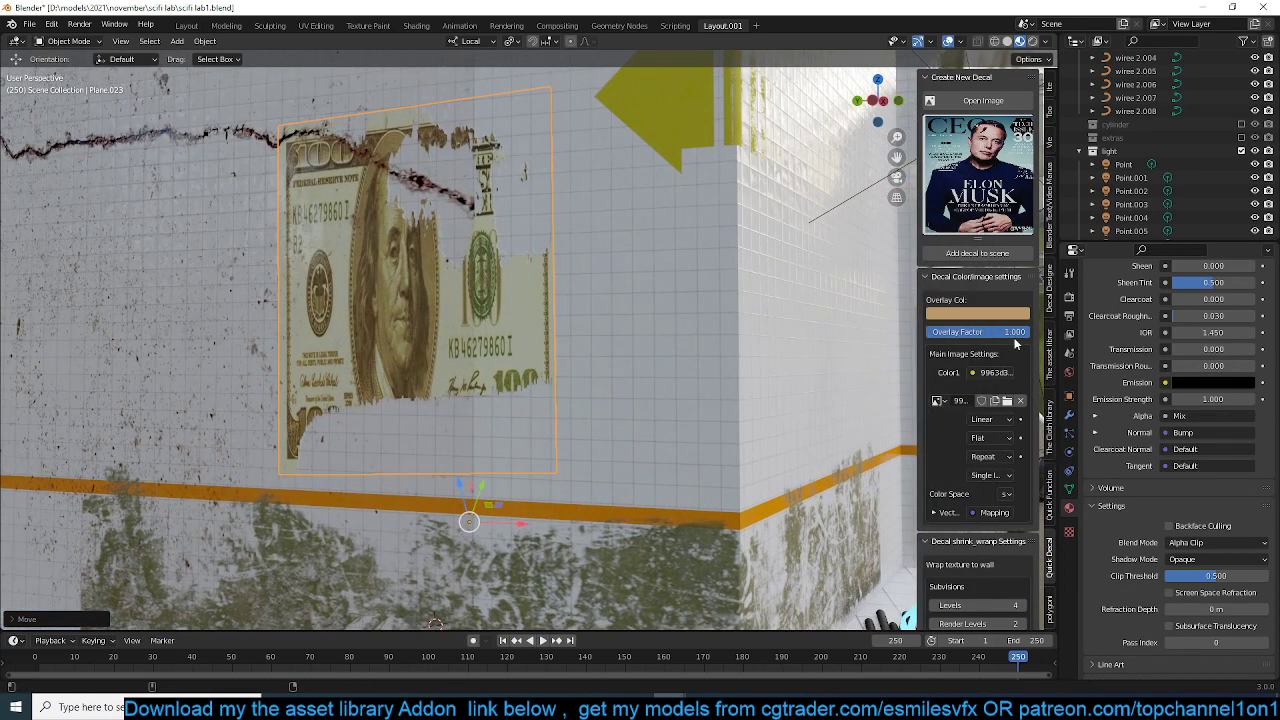
- Set the Overlay Factor to 0.000 and widen the dollar bill decal along local X by about 1.5
left_click_drag(1013, 338, 930, 338)
key("s")
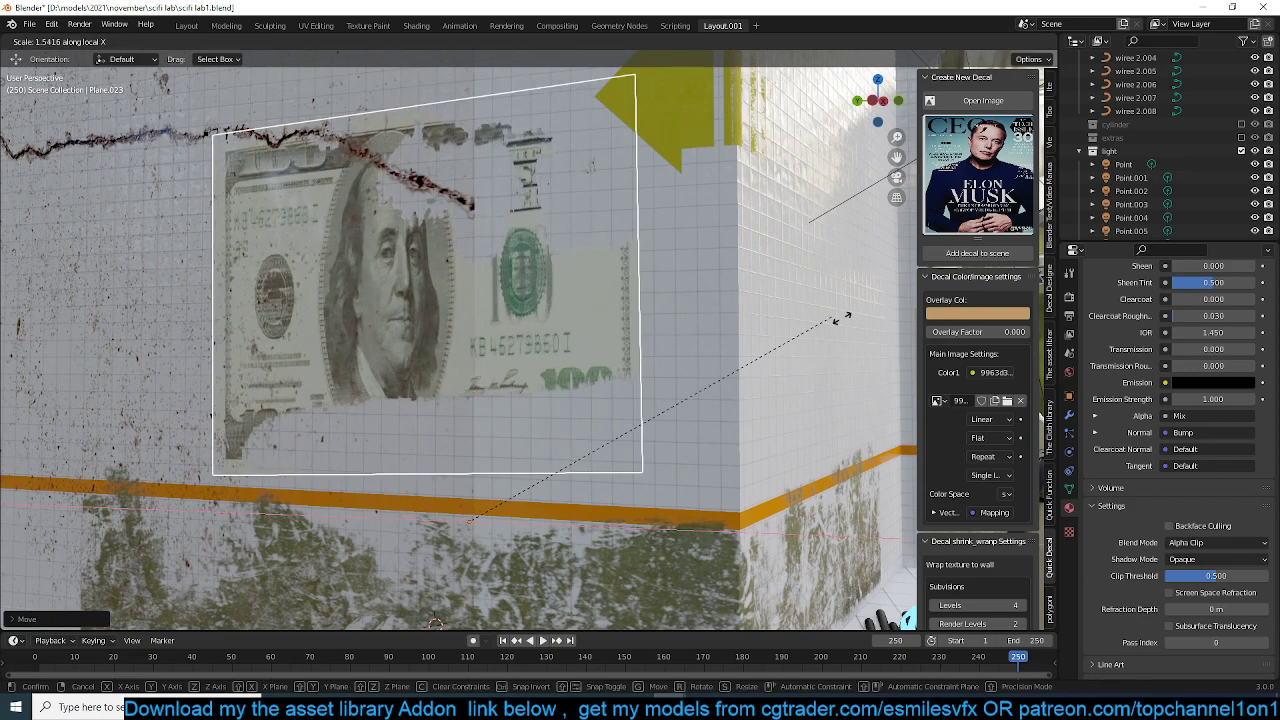
left_click(953, 438)
- Replace the decal's main image with the red blood cells label image from the decals folder
left_click(1008, 400)
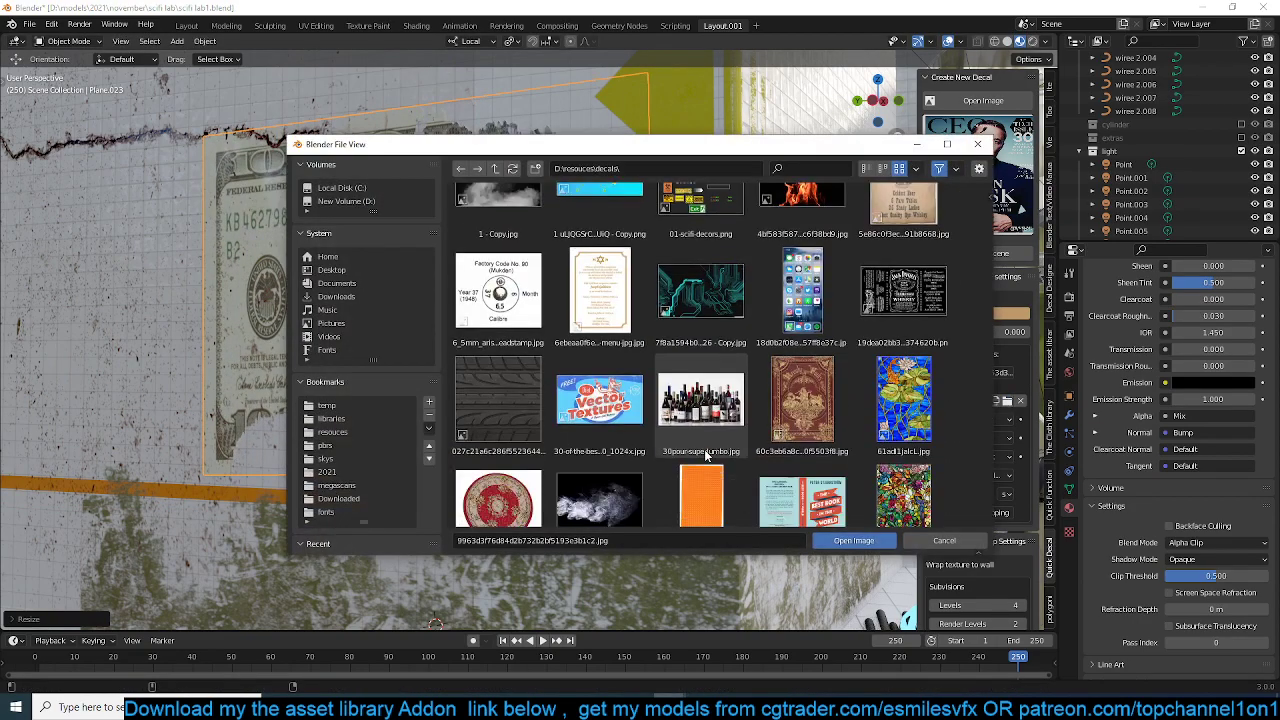
scroll(704, 449, "down", 5)
scroll(706, 455, "down", 20)
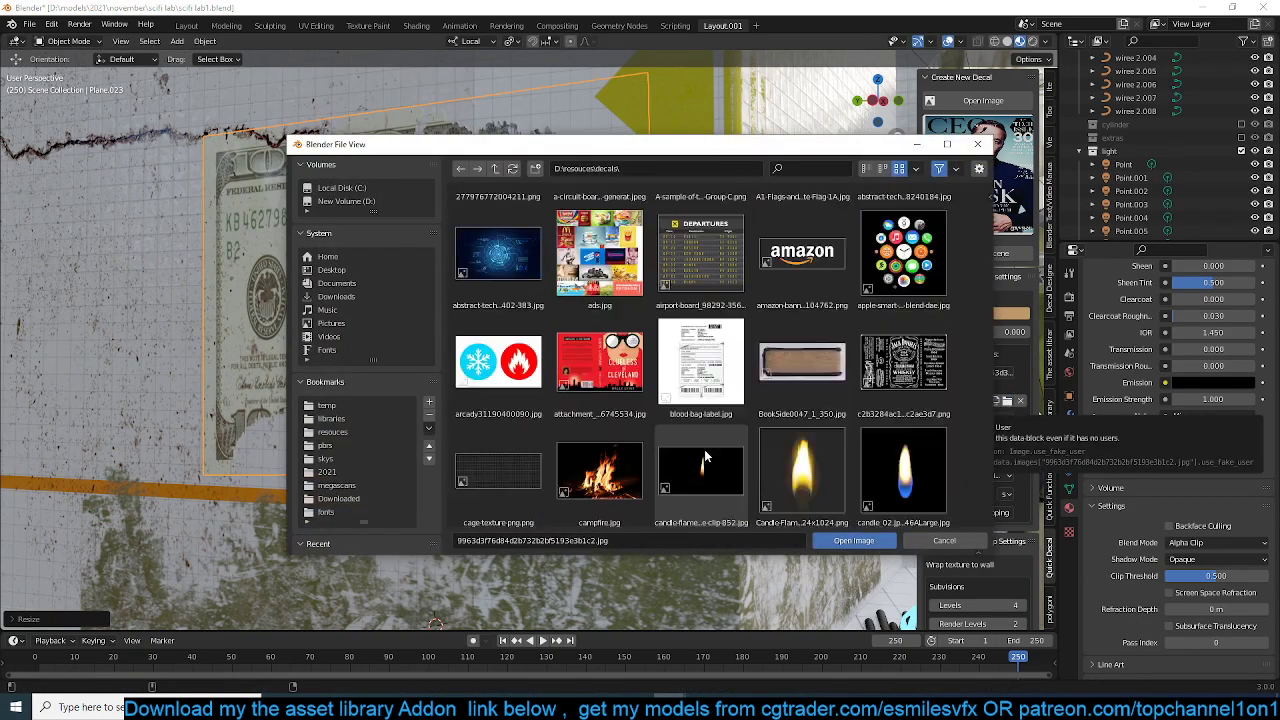
scroll(705, 455, "down", 3)
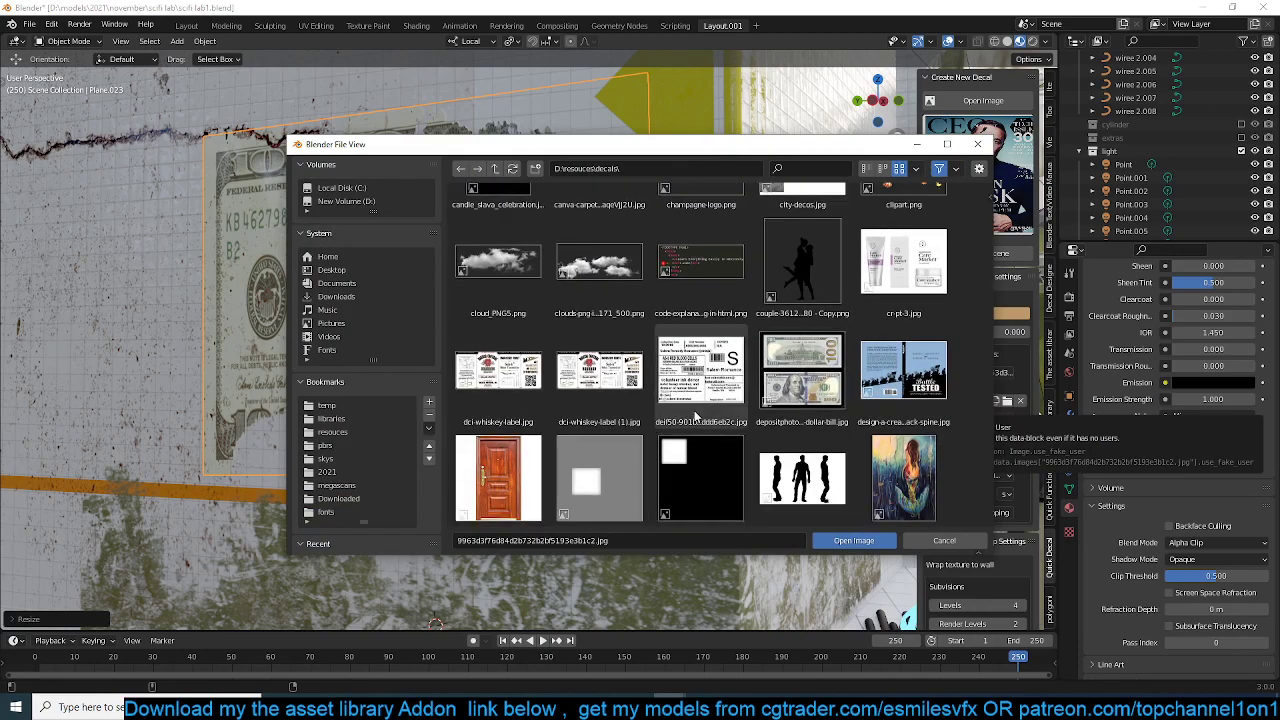
double_click(680, 400)
- Scale the label decal uniformly to about 0.59 and view it within the lab
key("s")
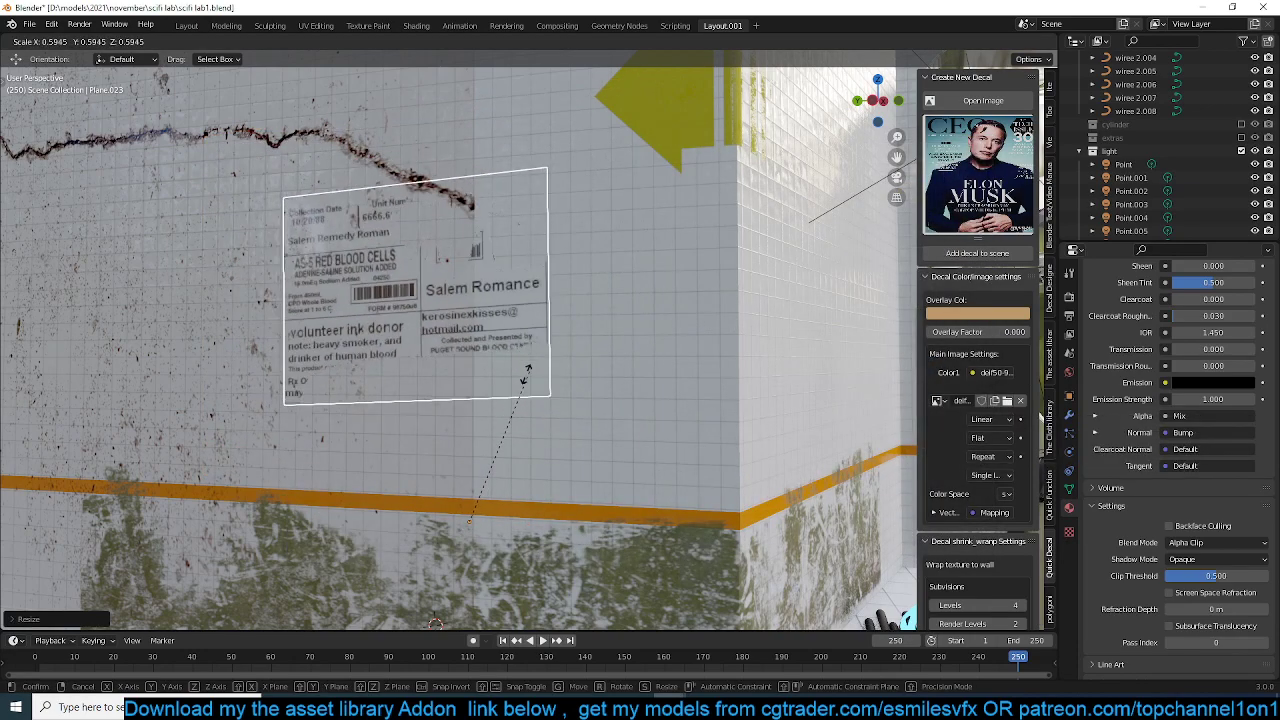
left_click(531, 371)
scroll(534, 365, "down", 5)
middle_click_drag(516, 354, 477, 368)
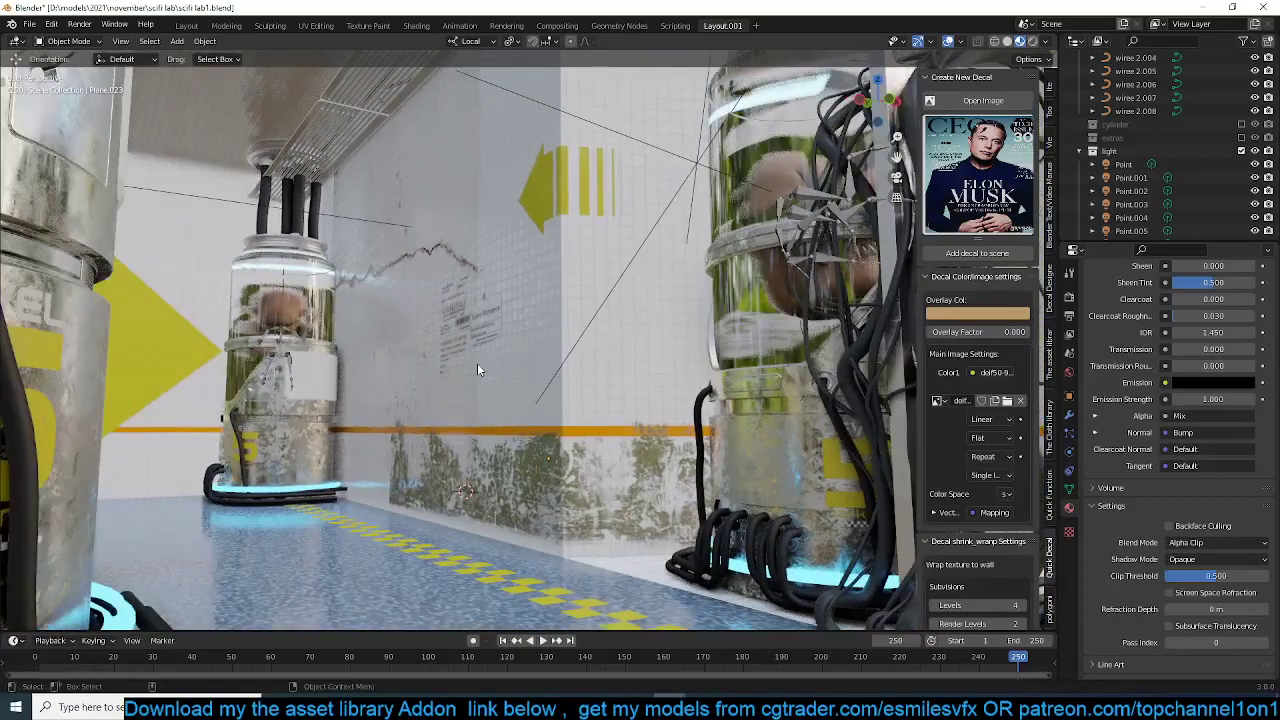